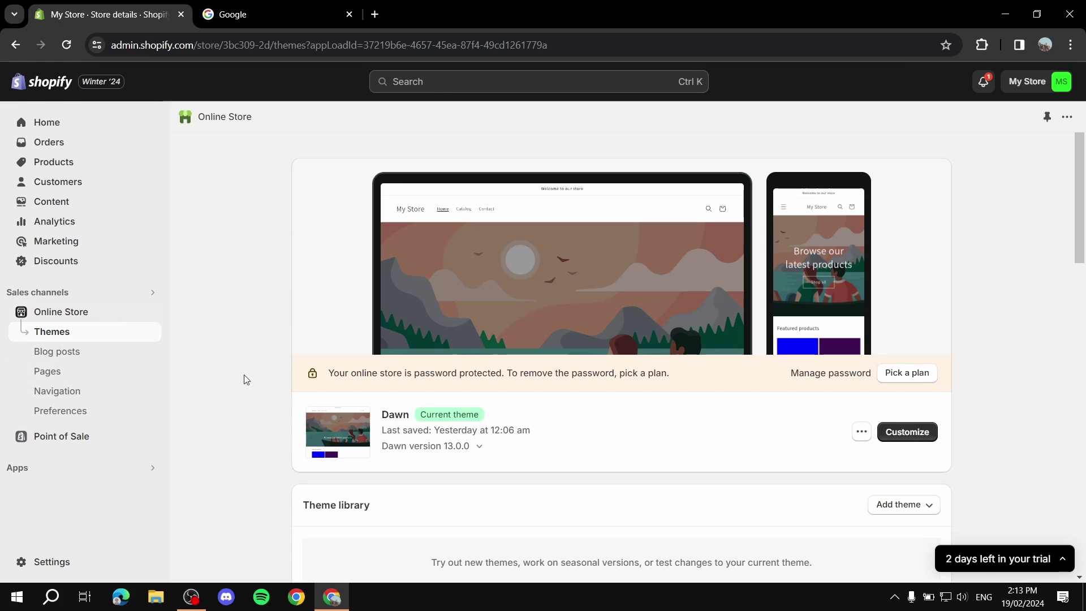
Step: Search the web for "Debutify theme" and open the free-trial sign-up page on the Debutify site
{"action": "scroll", "coordinate": [574, 402], "scroll_direction": "down", "scroll_amount": 3}
{"action": "scroll", "coordinate": [795, 380], "scroll_direction": "up", "scroll_amount": 3}
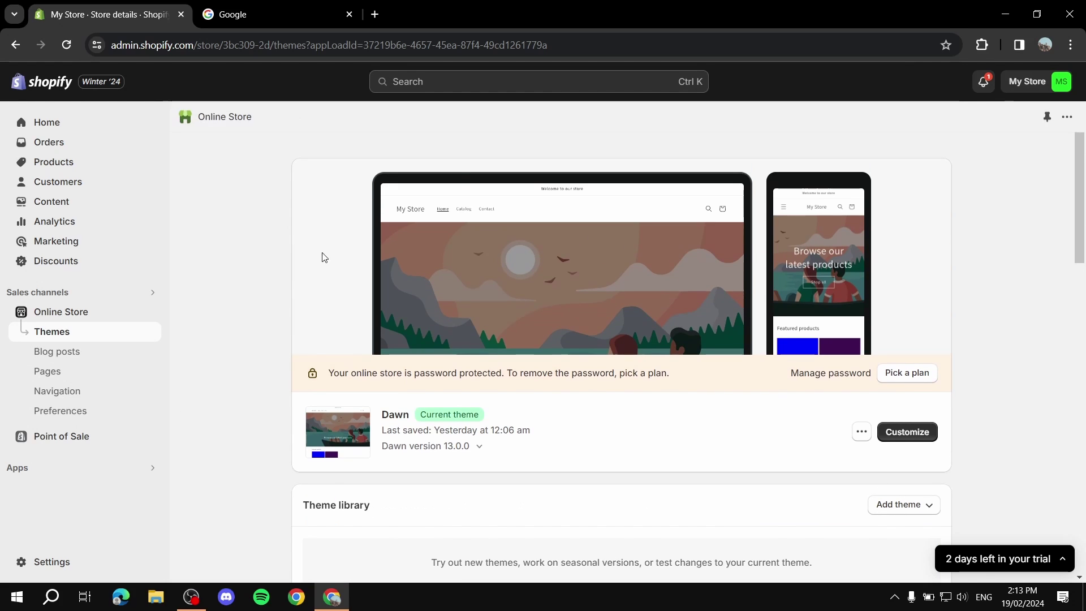
{"action": "left_click", "coordinate": [297, 10]}
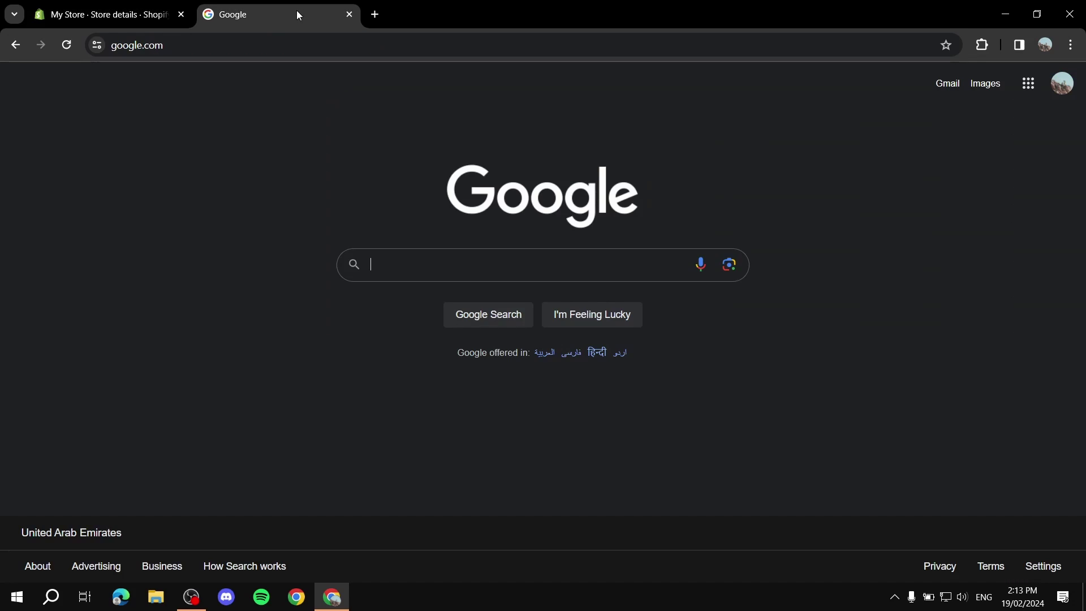
{"action": "left_click", "coordinate": [585, 270]}
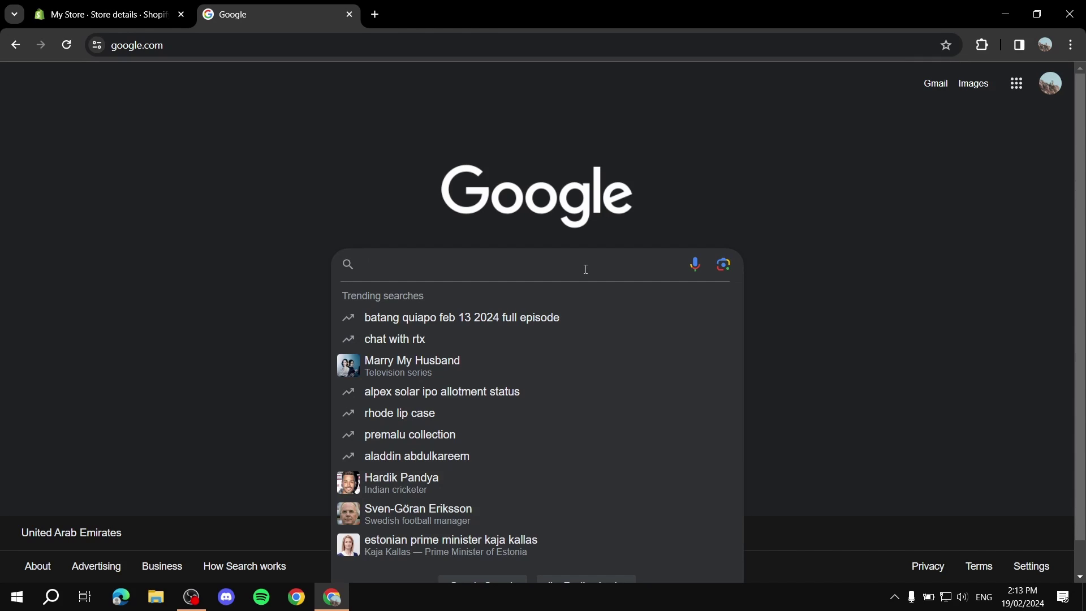
{"action": "type", "text": "Debutify theme"}
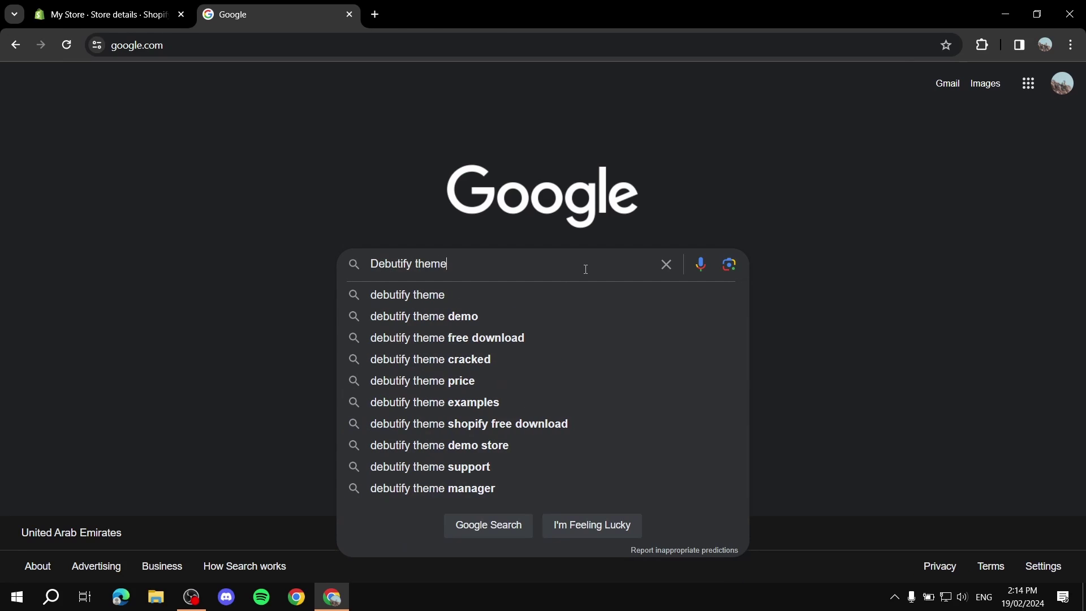
{"action": "key", "text": "Return"}
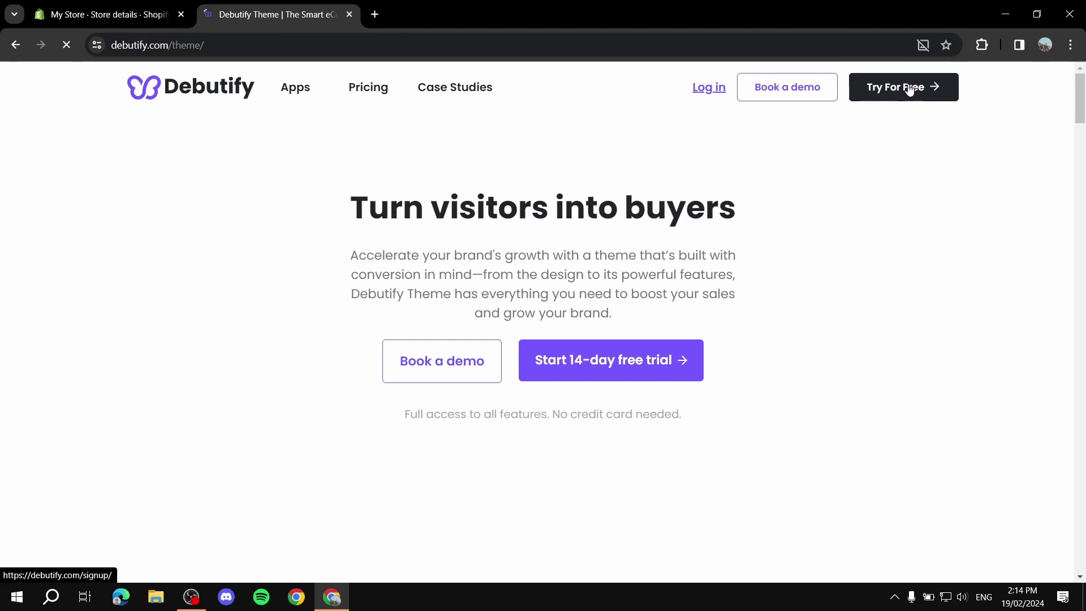
{"action": "left_click", "coordinate": [909, 90]}
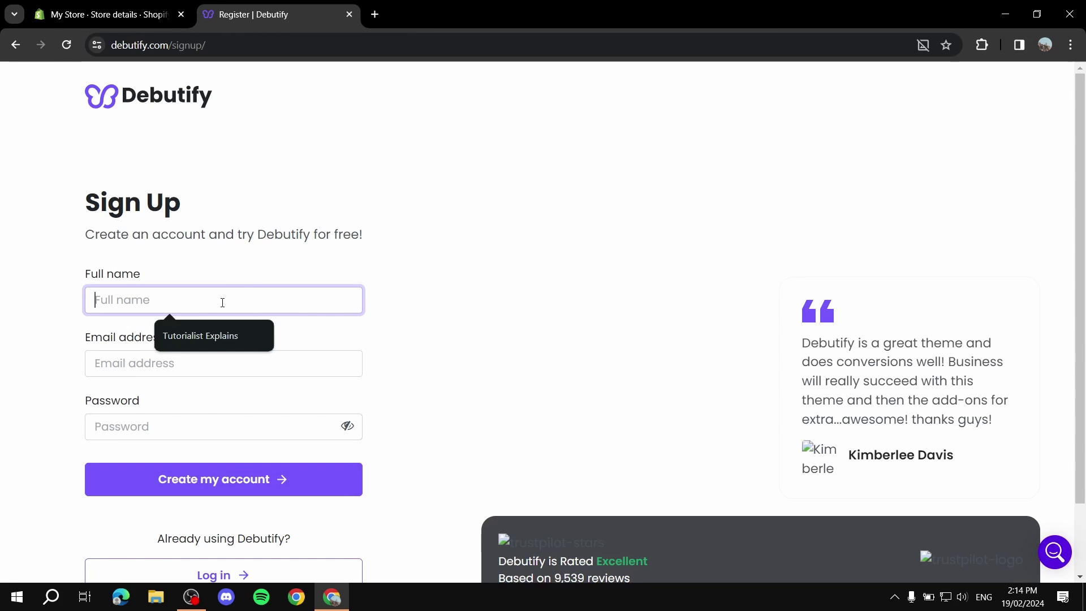
Step: Fill in the sign-up form with the full name, email address and account password, create the account, and decline saving the password
{"action": "left_click", "coordinate": [219, 338]}
{"action": "left_click", "coordinate": [250, 362]}
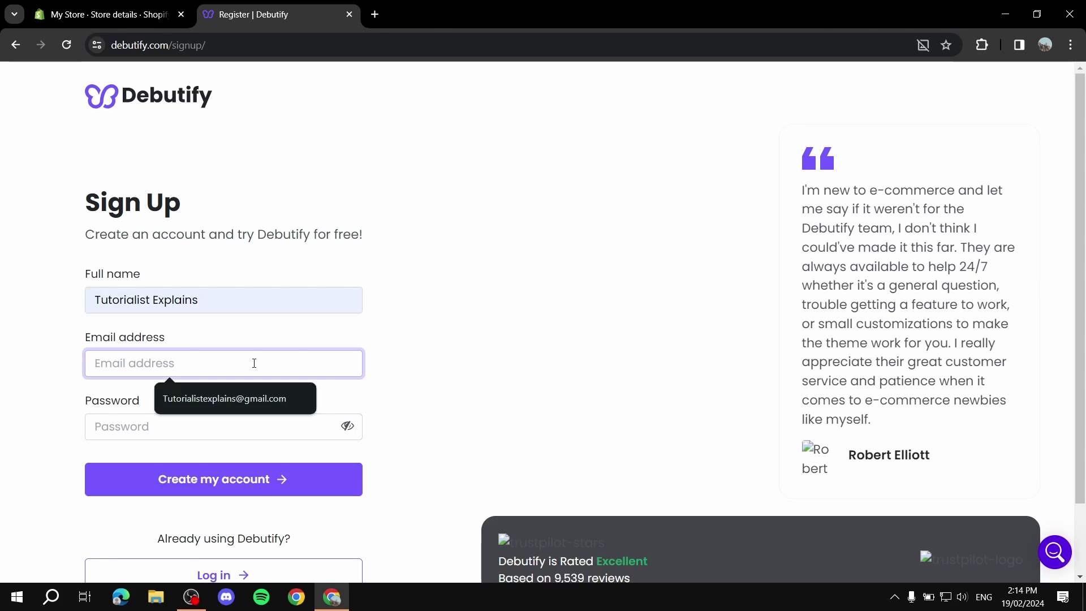
{"action": "left_click", "coordinate": [236, 397]}
{"action": "left_click", "coordinate": [182, 429]}
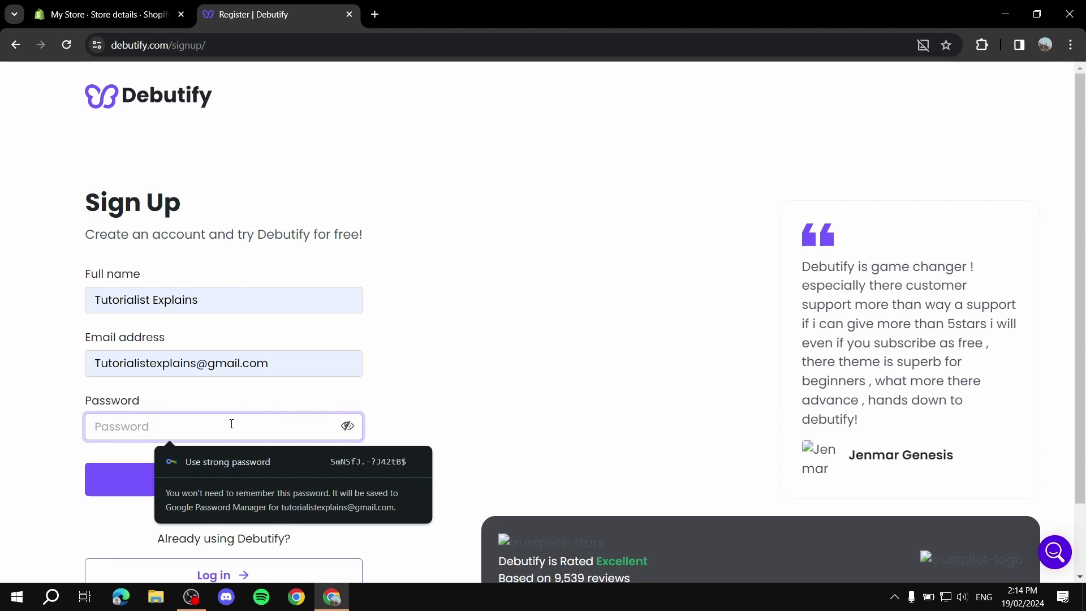
{"action": "type", "text": "•••"}
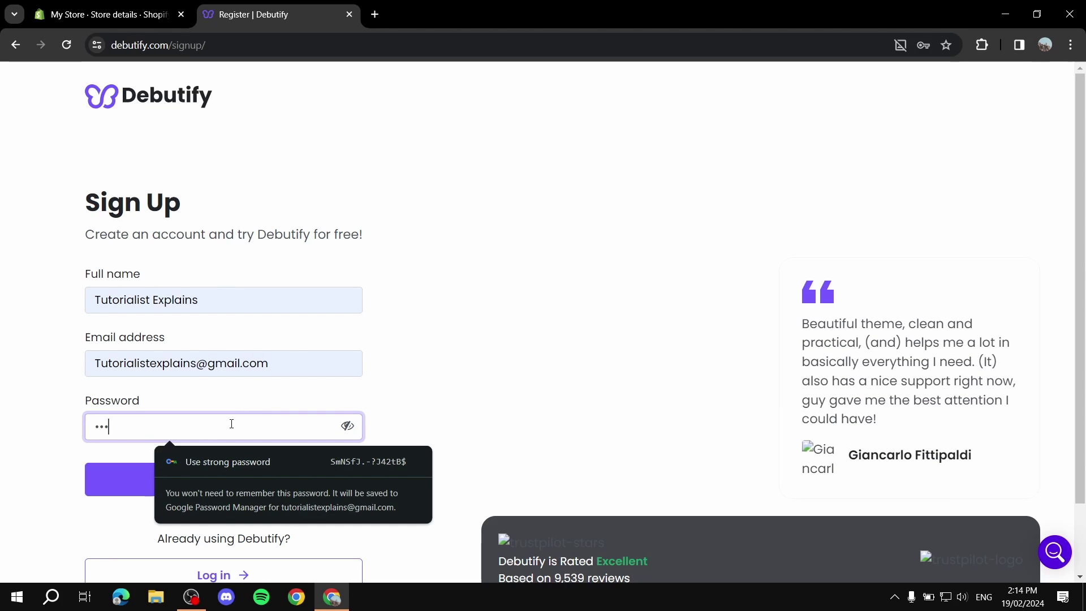
{"action": "type", "text": "••••"}
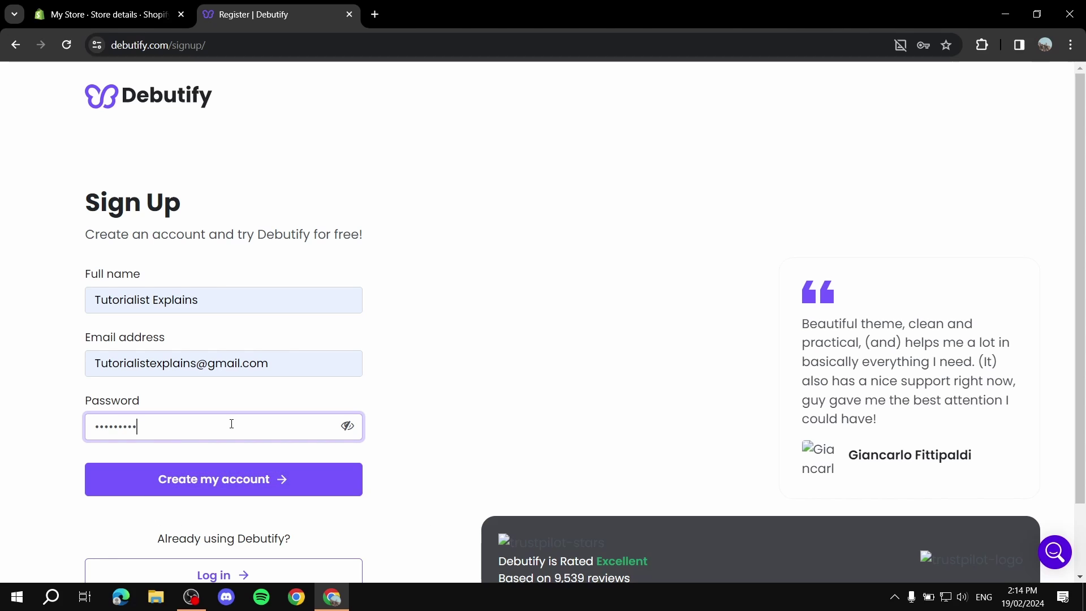
{"action": "left_click", "coordinate": [203, 463]}
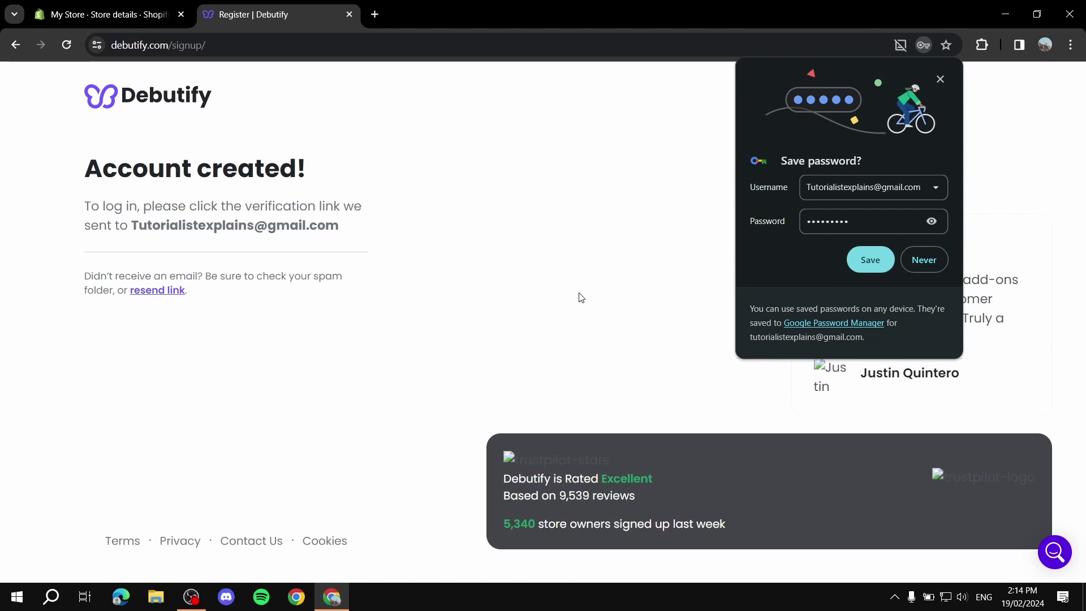
{"action": "left_click", "coordinate": [928, 266]}
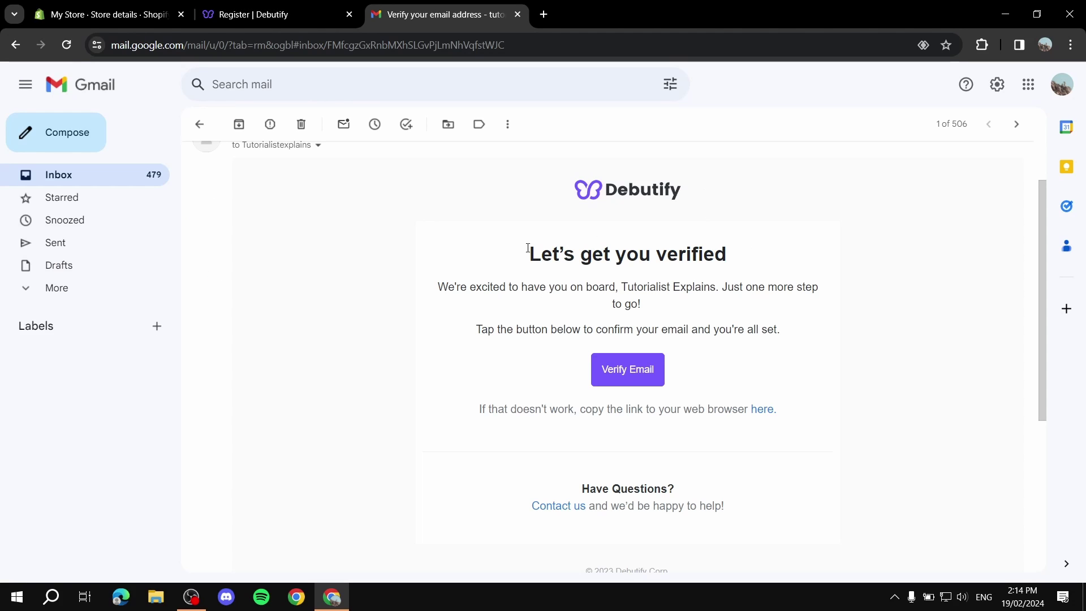
Step: Verify the email address from Debutify's verification message and dismiss the dashboard's welcome and 6.0.1 announcement pop-ups
{"action": "left_click", "coordinate": [637, 371]}
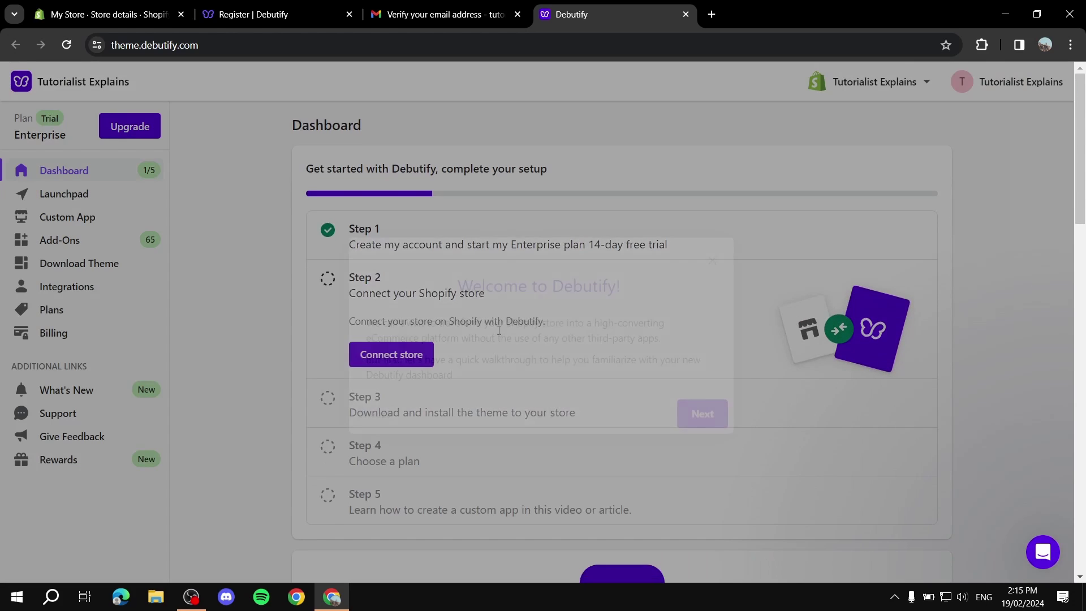
{"action": "left_click", "coordinate": [710, 250]}
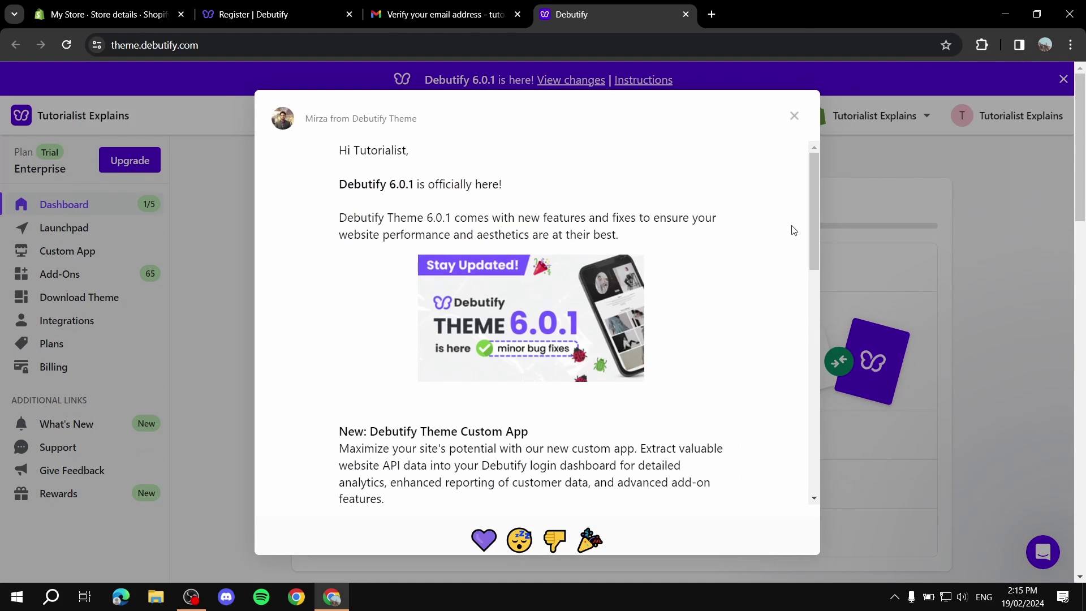
{"action": "left_click", "coordinate": [794, 118]}
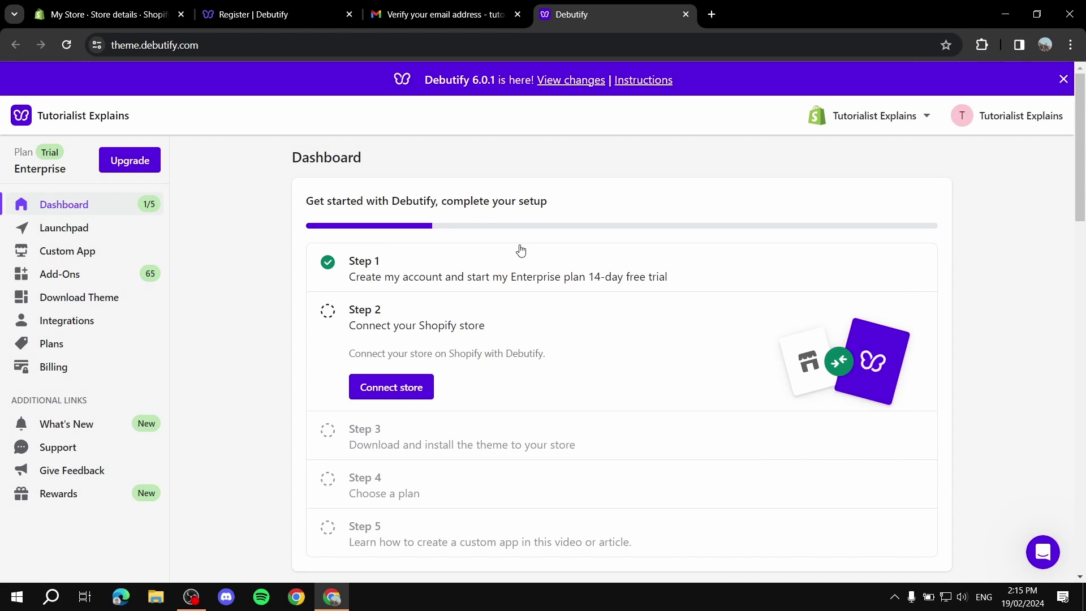
{"action": "scroll", "coordinate": [517, 250], "scroll_direction": "down", "scroll_amount": 1}
{"action": "left_click", "coordinate": [106, 6]}
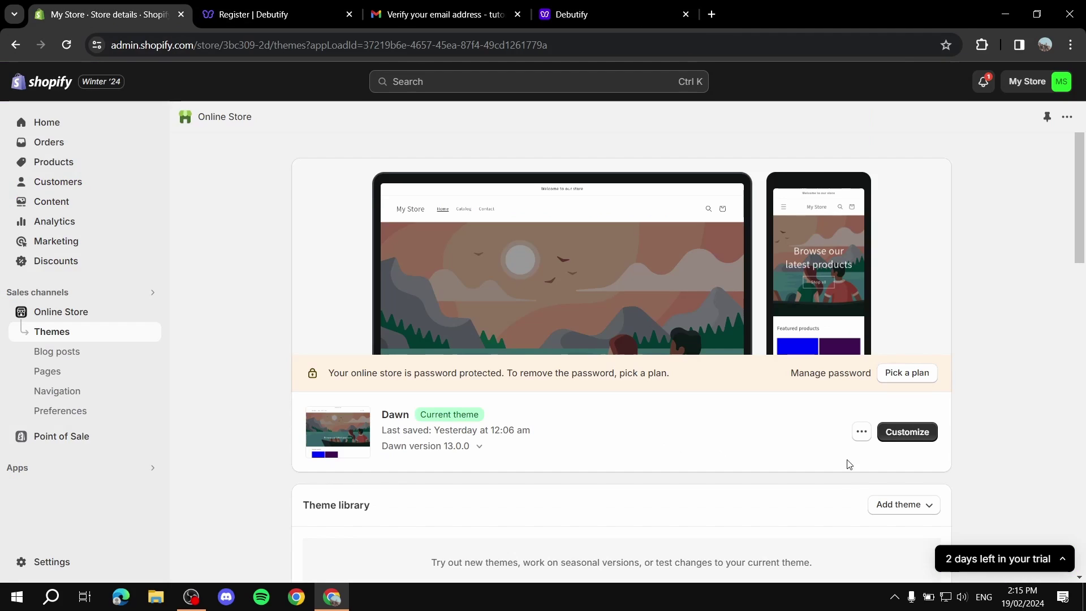
{"action": "left_click", "coordinate": [571, 11]}
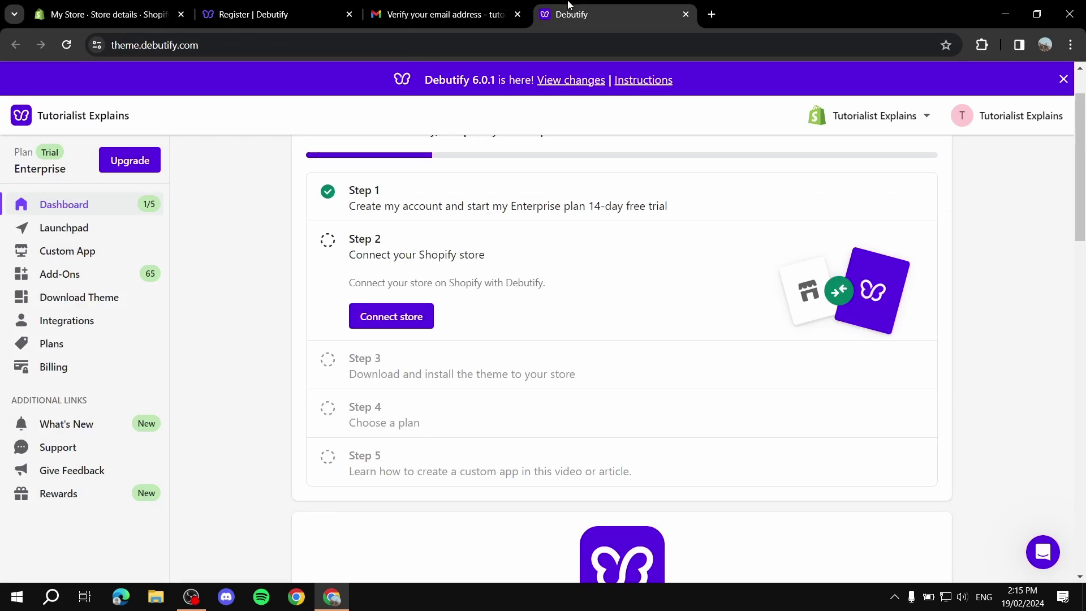
Step: Start connecting an existing Shopify store to Debutify and enter 3bc309-2d.myshopify.com as the store URL
{"action": "left_click", "coordinate": [418, 315]}
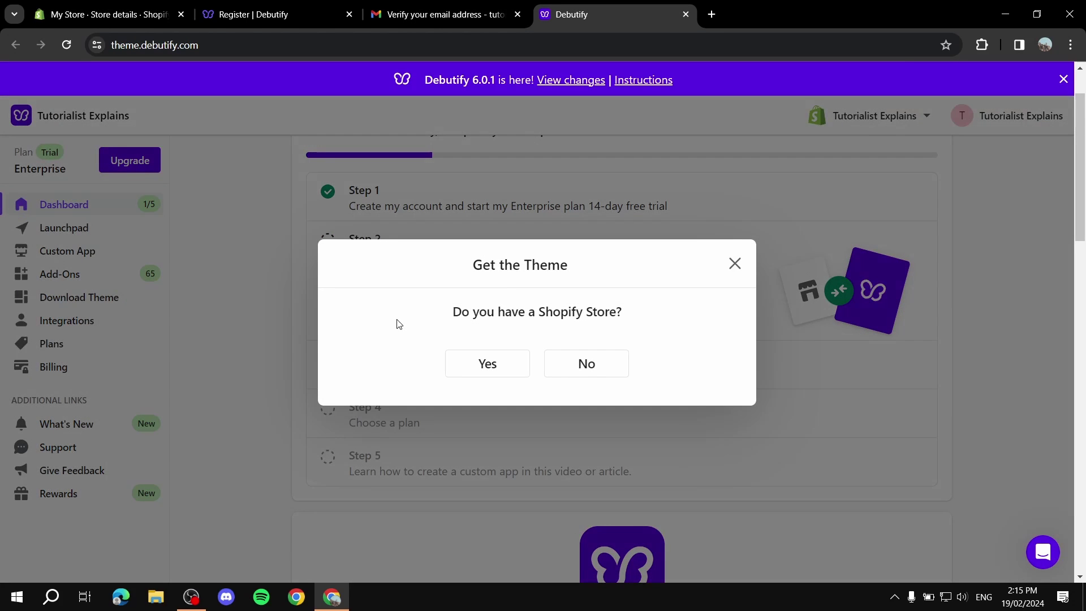
{"action": "left_click", "coordinate": [483, 362]}
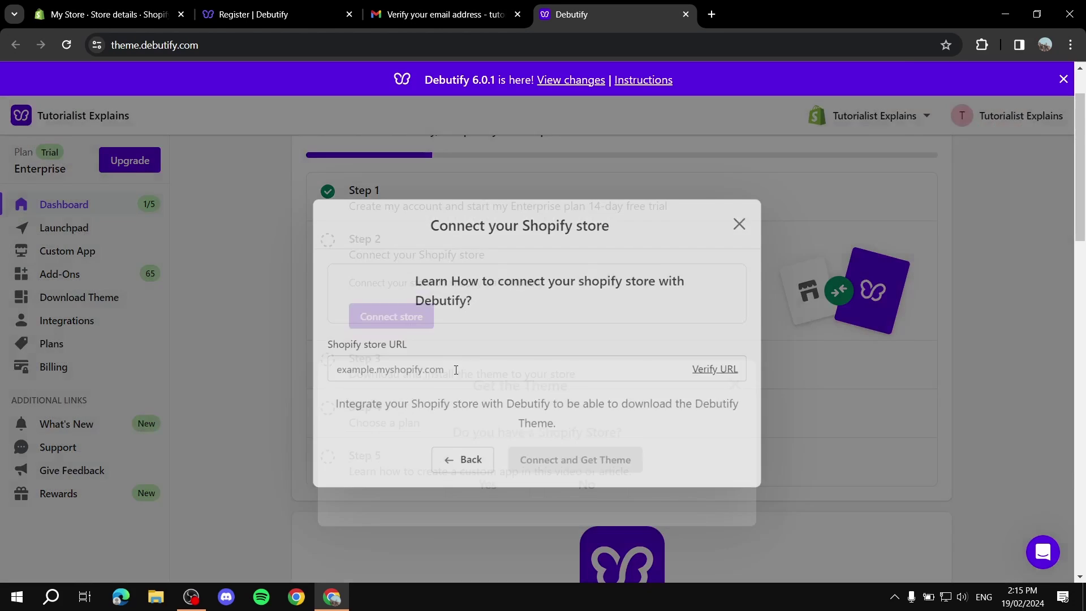
{"action": "left_click", "coordinate": [463, 360]}
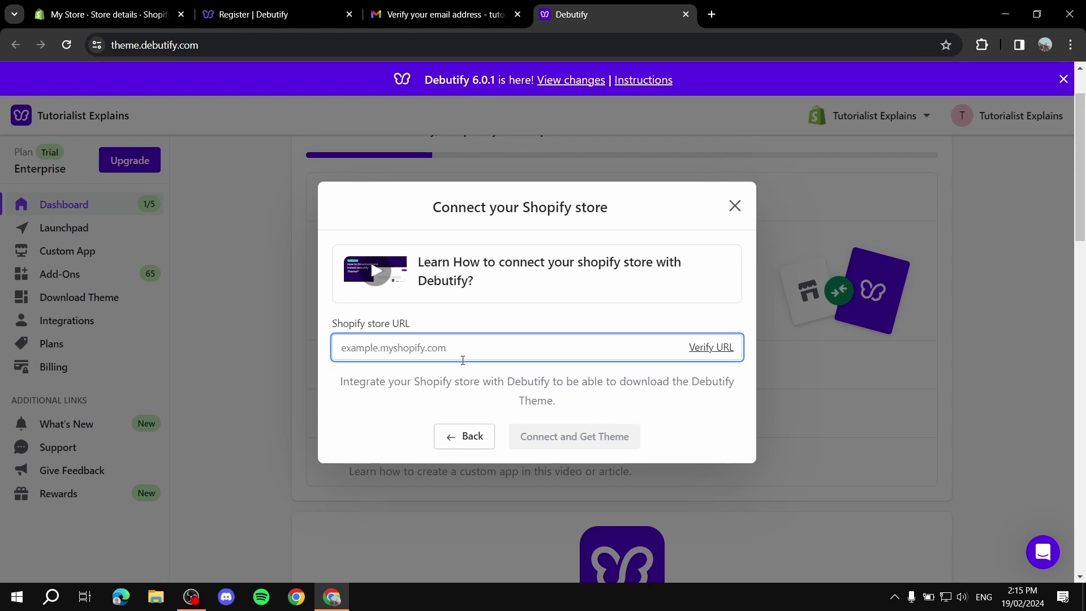
{"action": "key", "text": "super+v"}
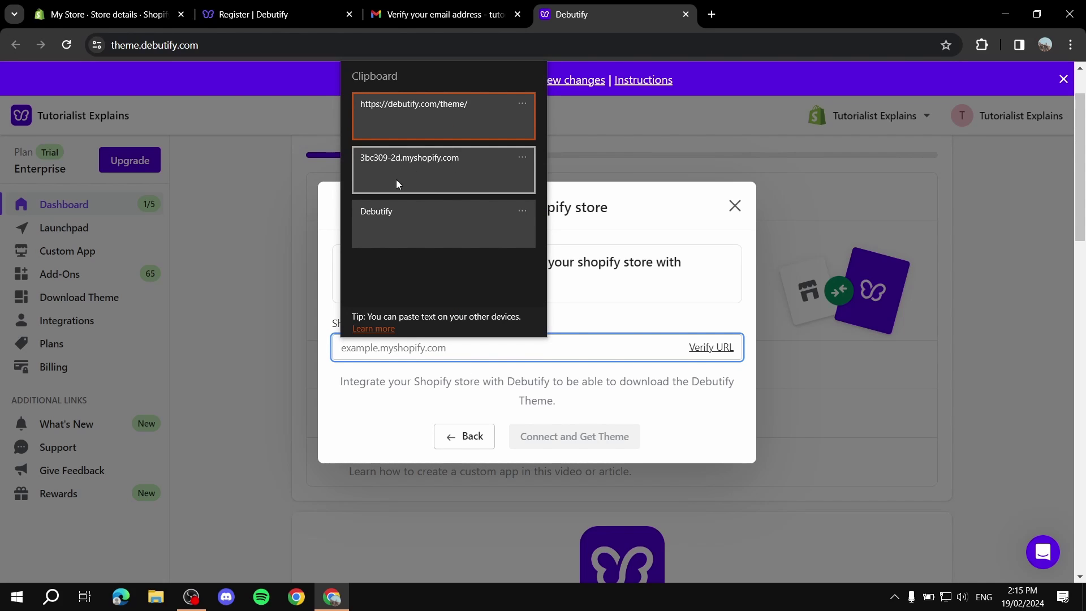
{"action": "left_click", "coordinate": [456, 178]}
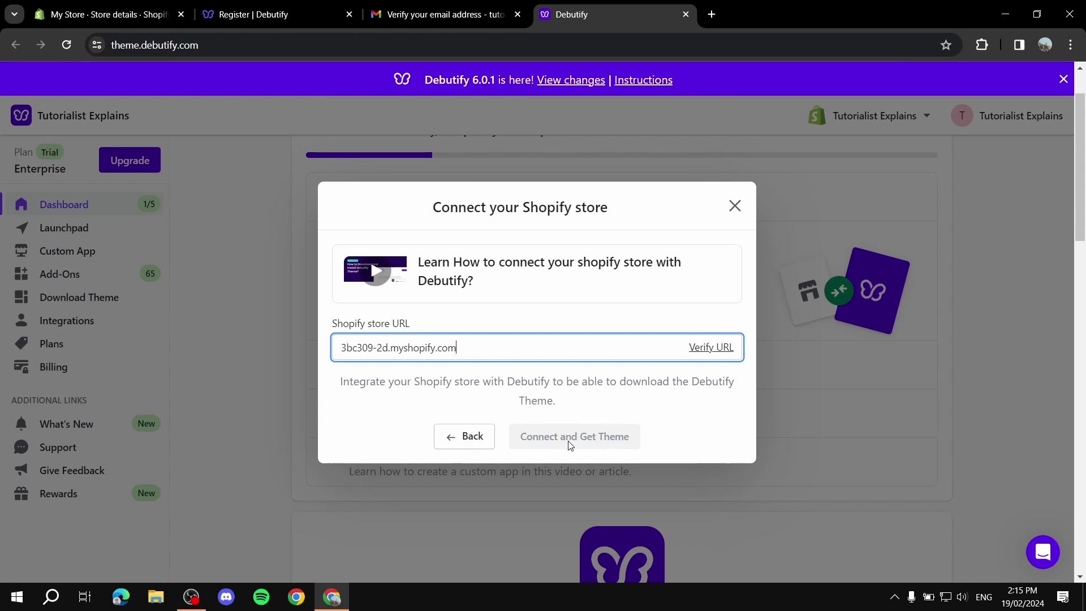
Step: Verify the entered Shopify store URL and connect the store to get the theme
{"action": "left_click", "coordinate": [638, 442]}
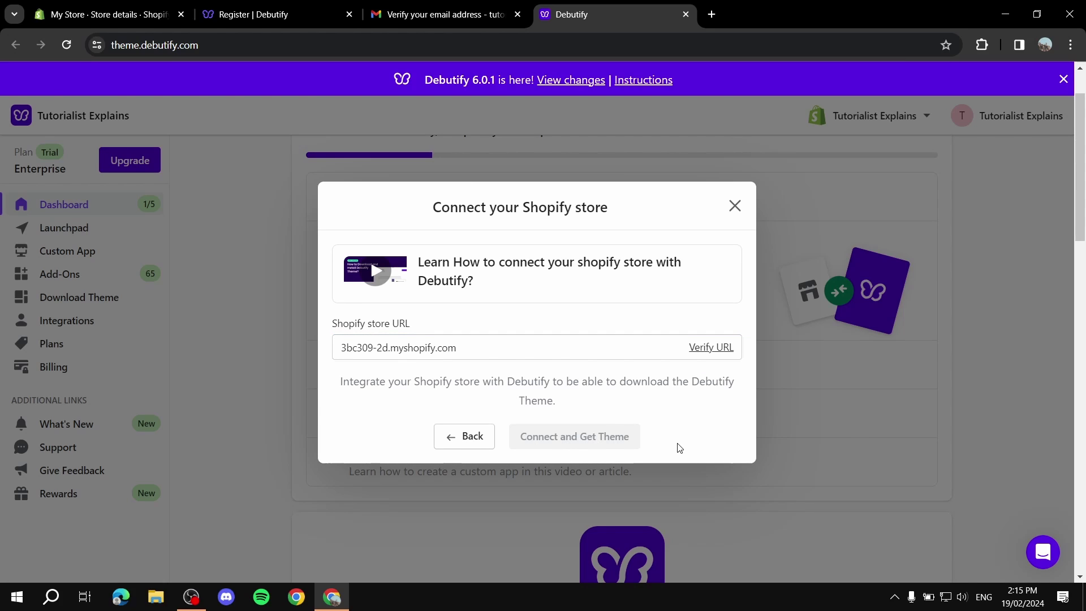
{"action": "left_click", "coordinate": [724, 349]}
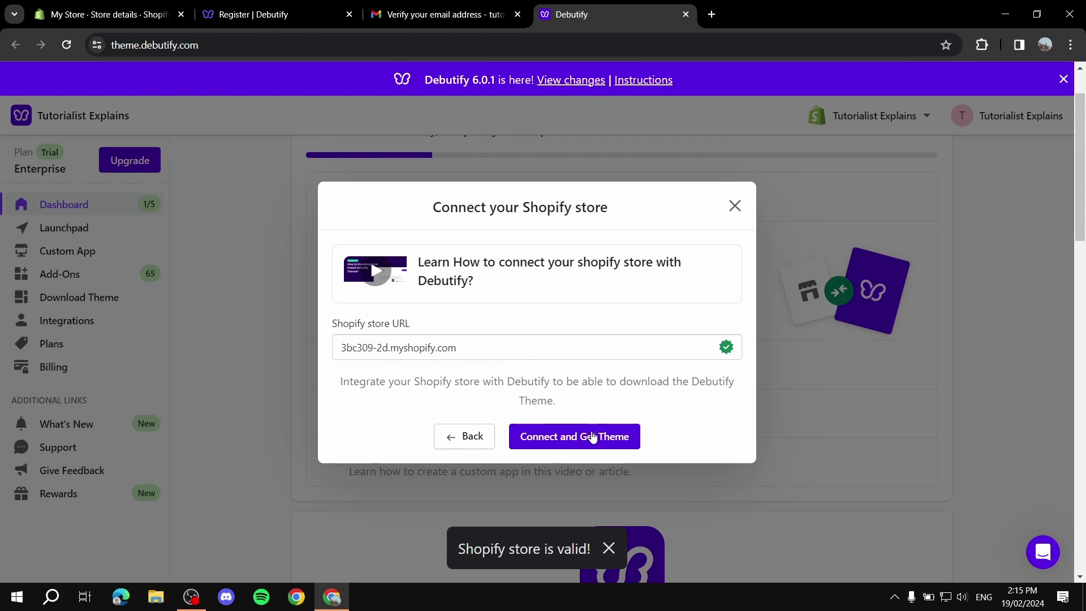
{"action": "left_click", "coordinate": [577, 443]}
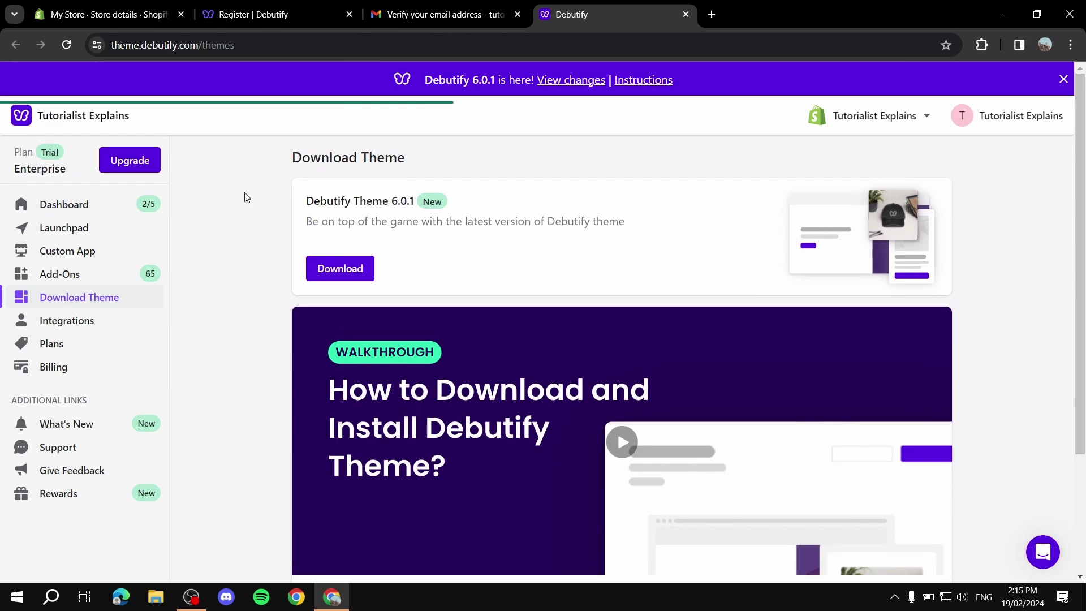
Step: Download Debutify Theme 6.0.1 as a fresh install, check the recent downloads, and close the download dialog
{"action": "left_click_drag", "start_coordinate": [297, 157], "coordinate": [441, 155]}
{"action": "left_click", "coordinate": [456, 153]}
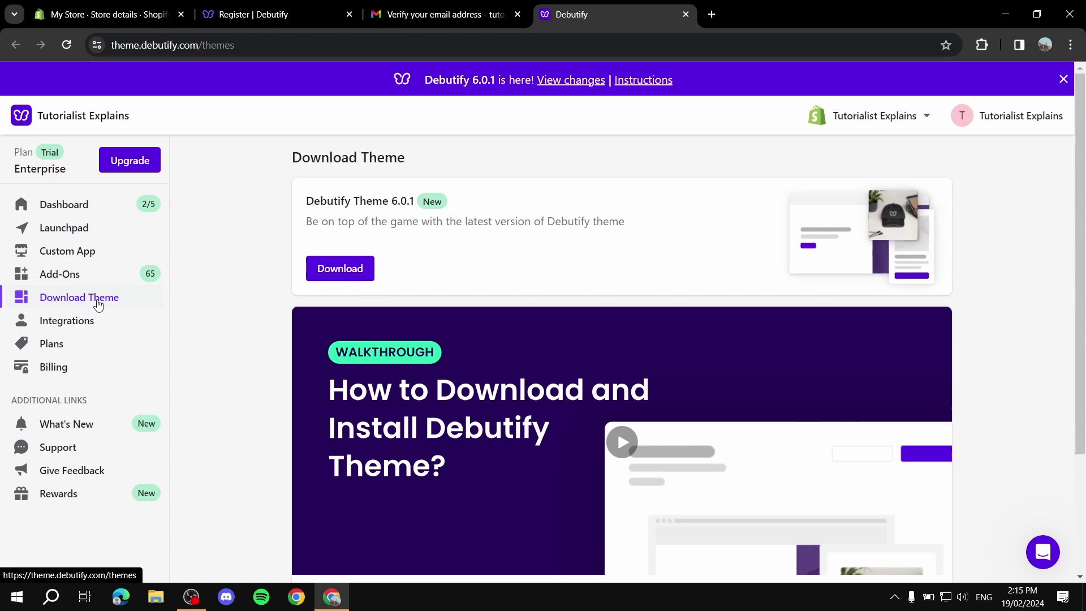
{"action": "left_click", "coordinate": [348, 274]}
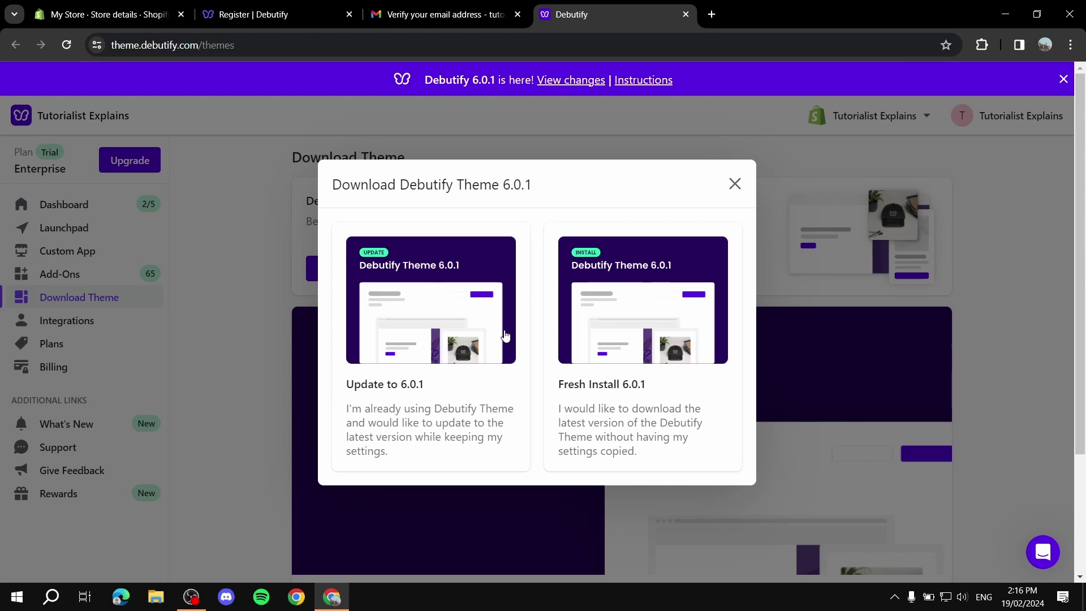
{"action": "left_click", "coordinate": [619, 331]}
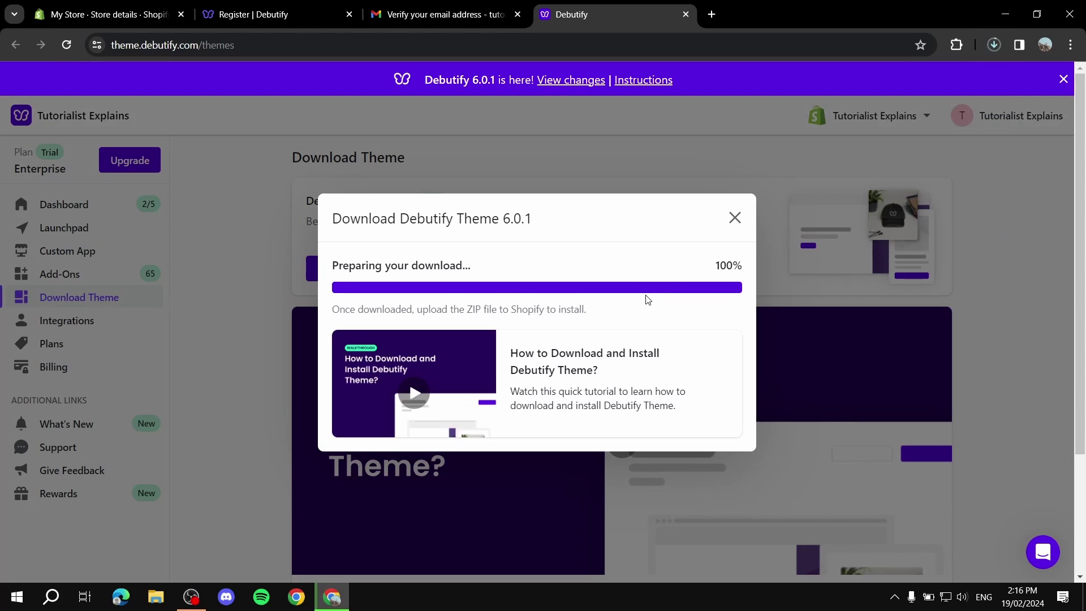
{"action": "left_click", "coordinate": [989, 53]}
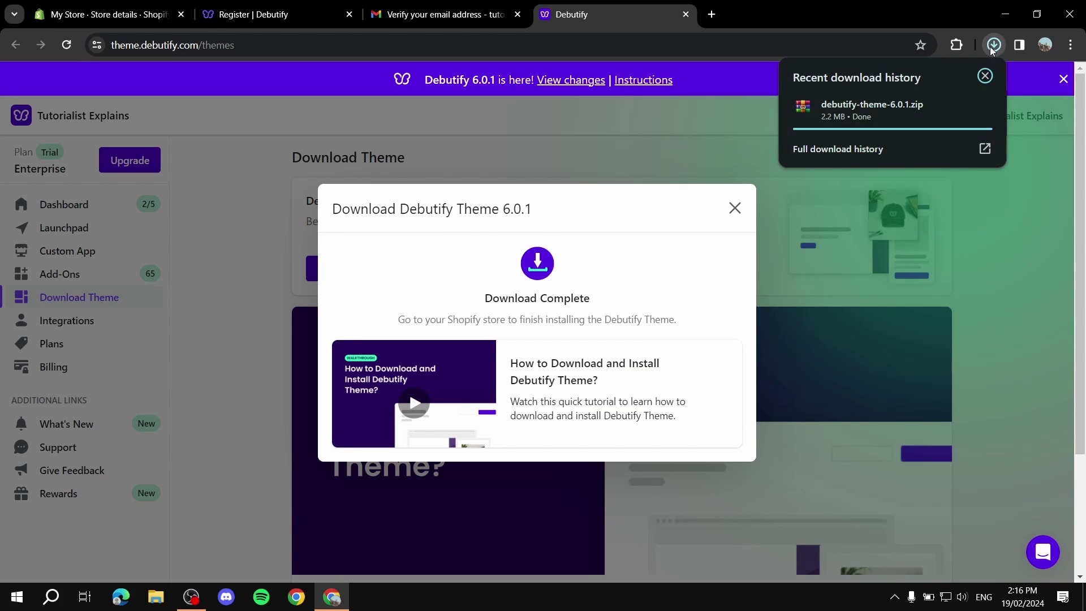
{"action": "left_click", "coordinate": [992, 51]}
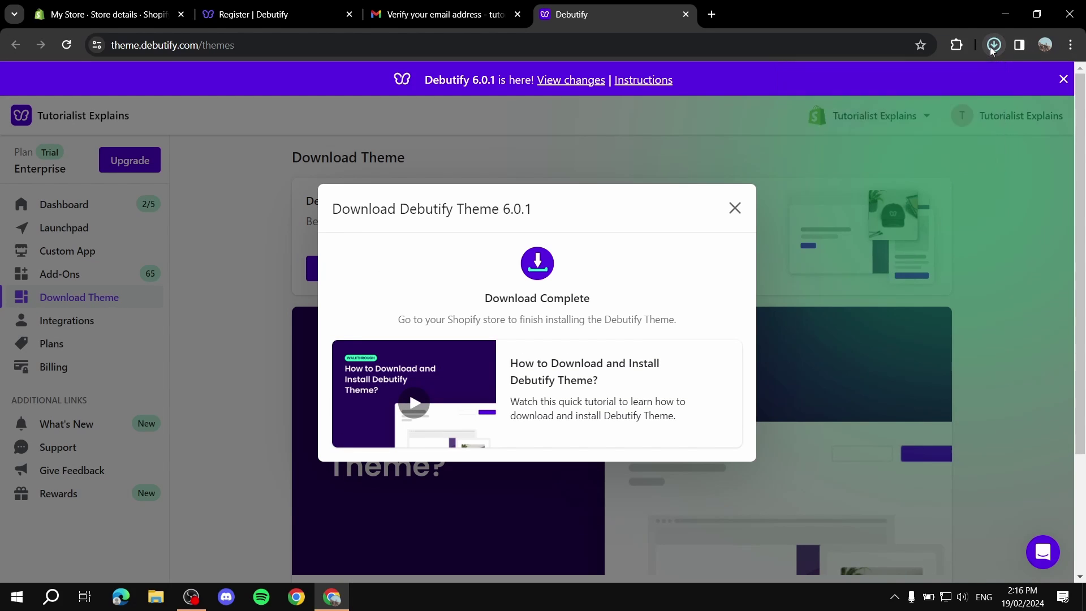
{"action": "left_click", "coordinate": [734, 208]}
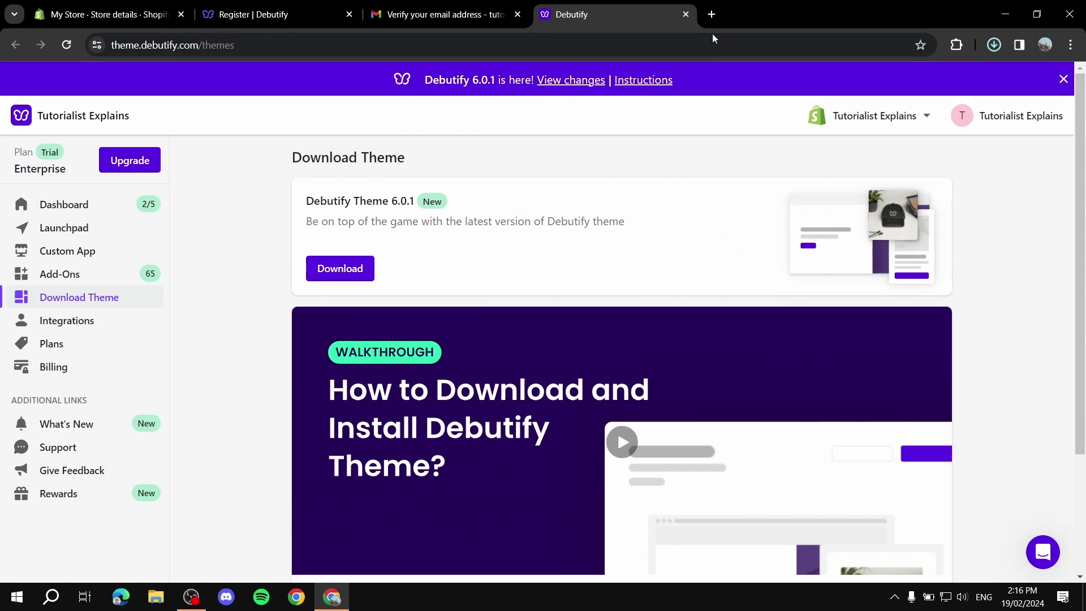
Step: Close the Debutify dashboard, verification email and registration pages to return to the Shopify themes page
{"action": "left_click", "coordinate": [686, 14]}
{"action": "left_click", "coordinate": [518, 14]}
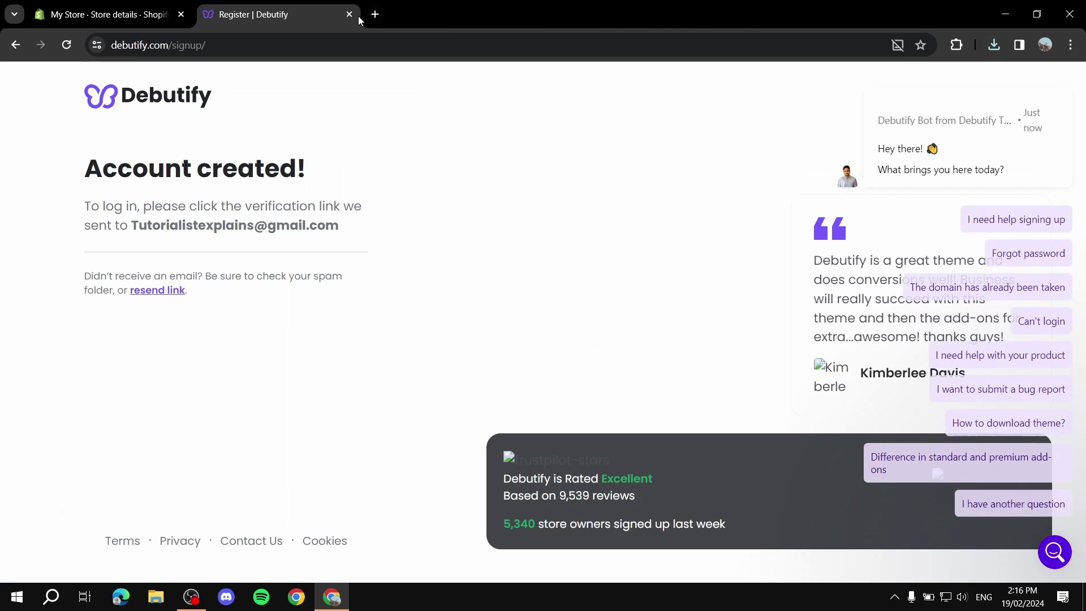
{"action": "left_click", "coordinate": [349, 14]}
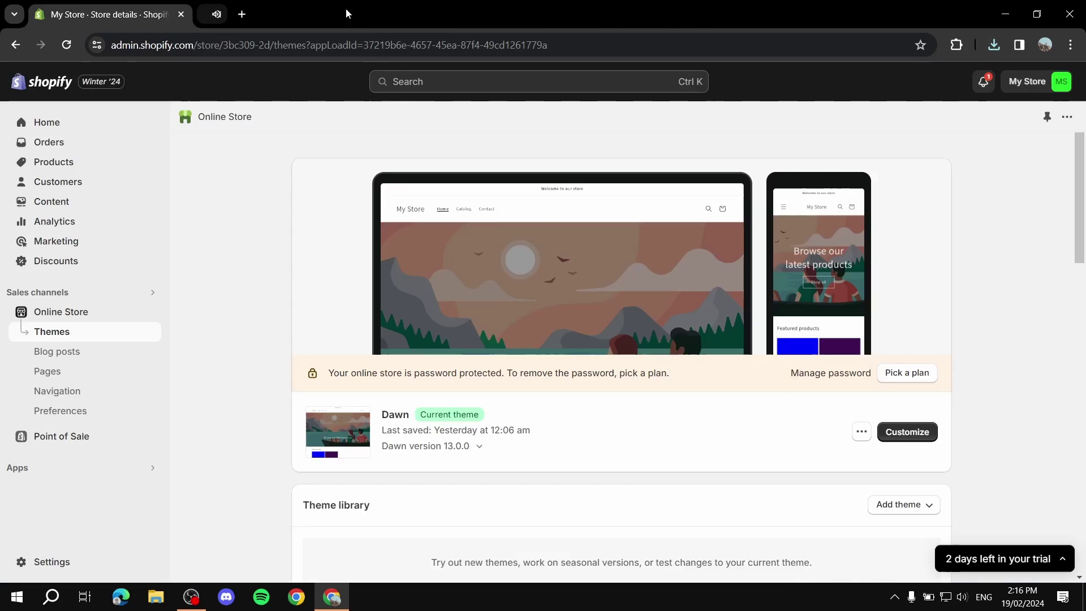
Step: Upload debutify-theme-6.0.1.zip from the recent downloads to the theme library and dismiss the upload notification
{"action": "left_click", "coordinate": [990, 48]}
{"action": "left_click", "coordinate": [995, 48]}
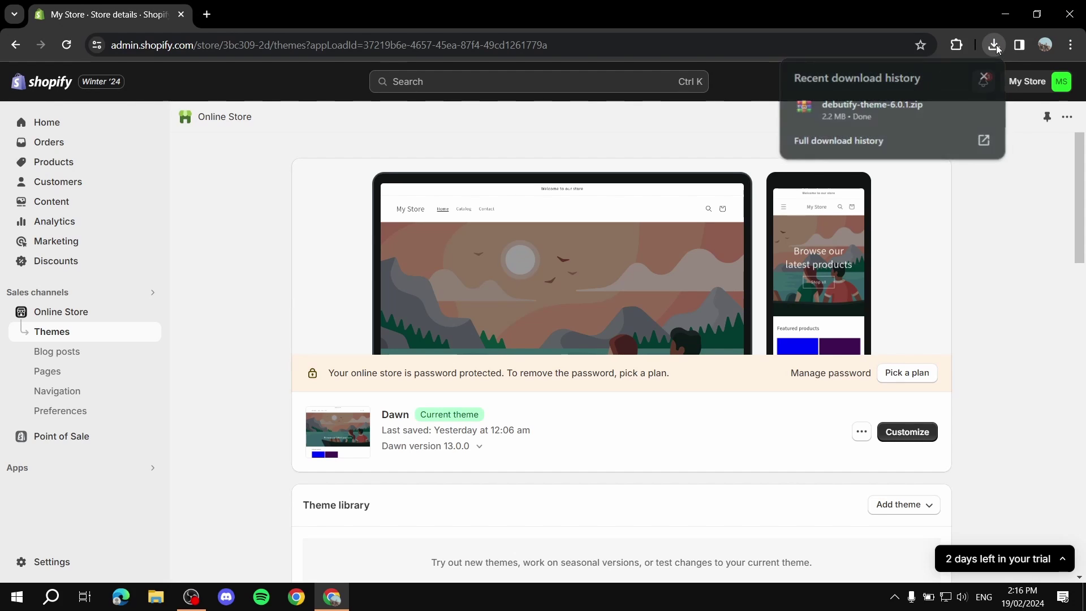
{"action": "left_click", "coordinate": [891, 508]}
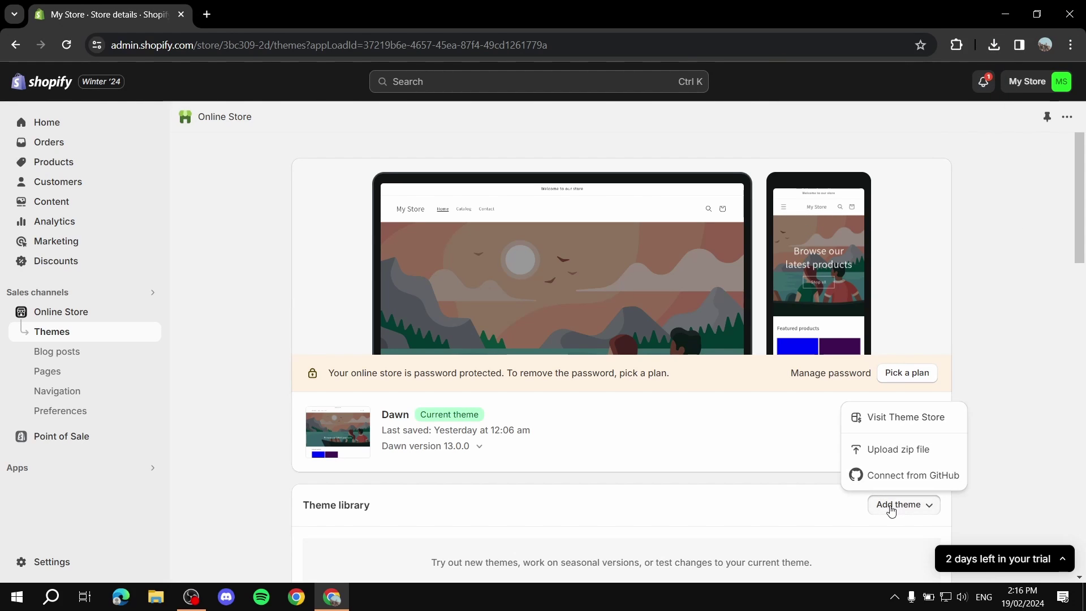
{"action": "left_click", "coordinate": [888, 451]}
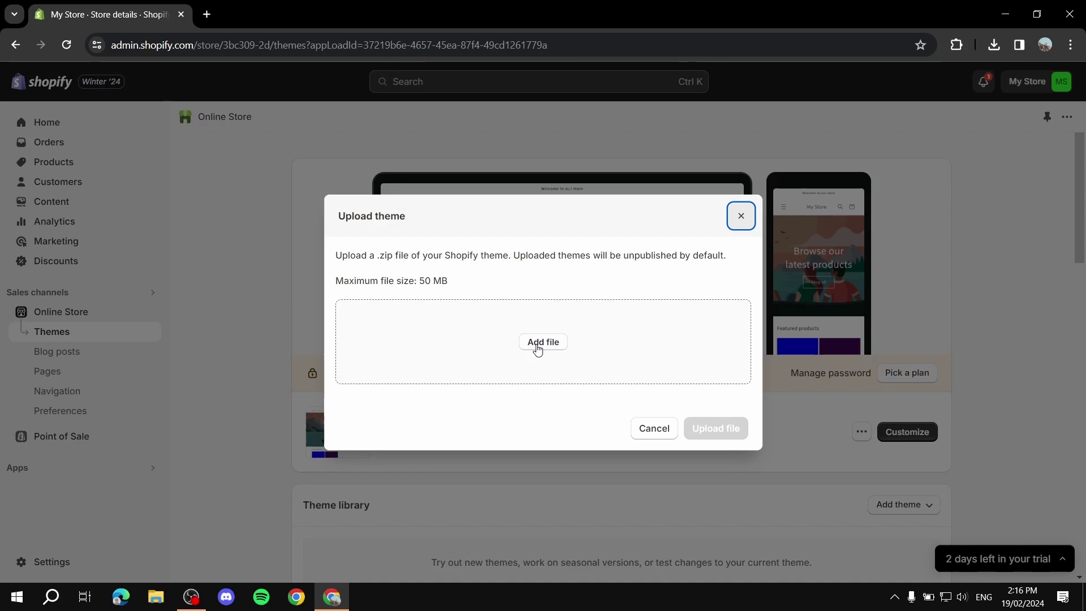
{"action": "left_click", "coordinate": [994, 45]}
{"action": "left_click_drag", "start_coordinate": [903, 118], "coordinate": [553, 341]}
{"action": "left_click", "coordinate": [712, 427]}
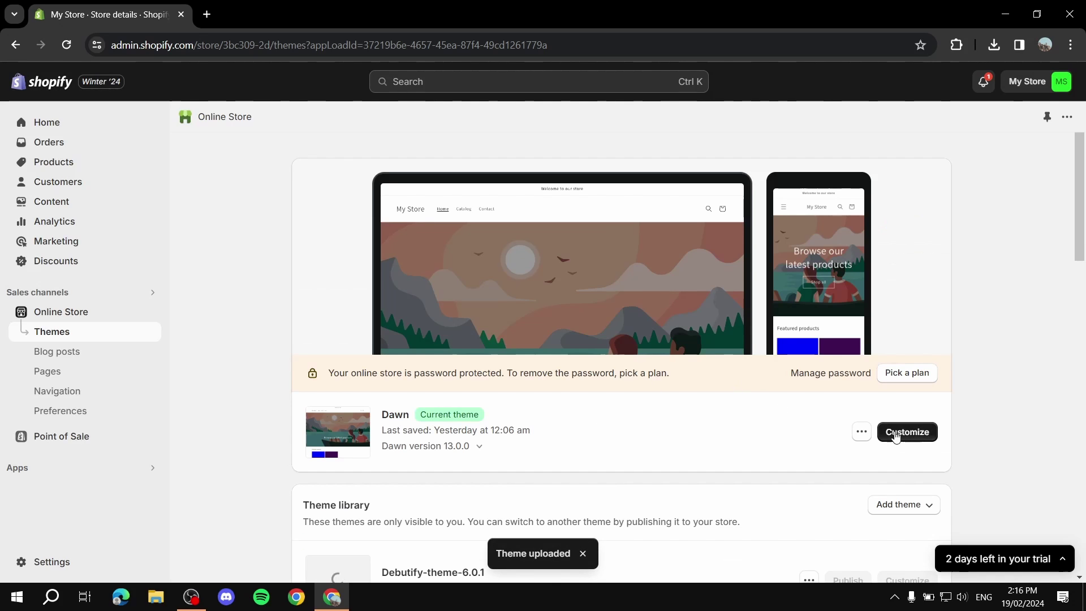
{"action": "scroll", "coordinate": [866, 448], "scroll_direction": "down", "scroll_amount": 3}
{"action": "scroll", "coordinate": [844, 427], "scroll_direction": "up", "scroll_amount": 1}
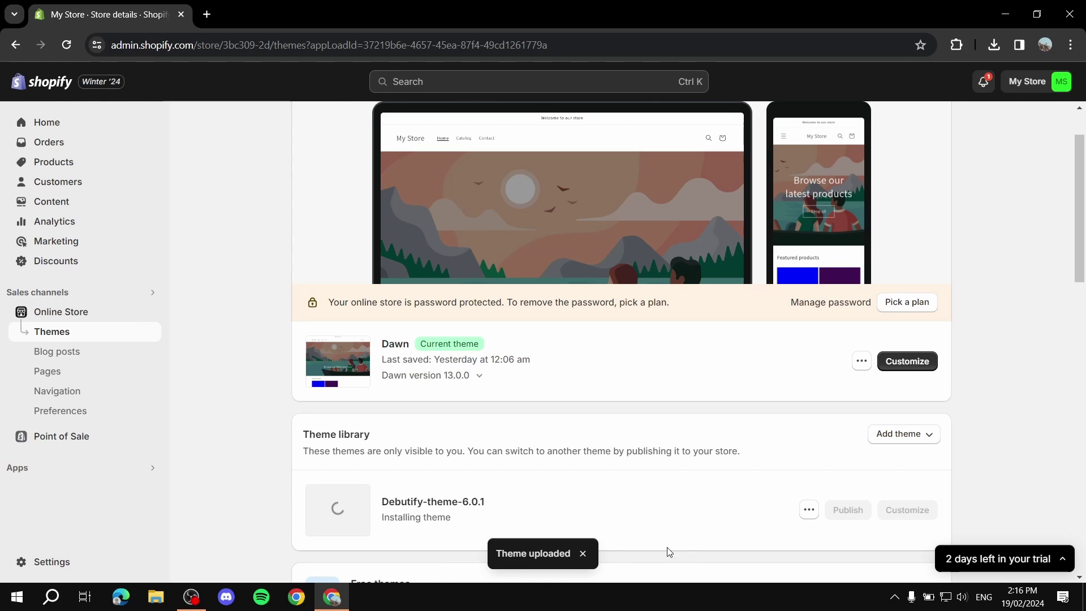
{"action": "left_click", "coordinate": [583, 556]}
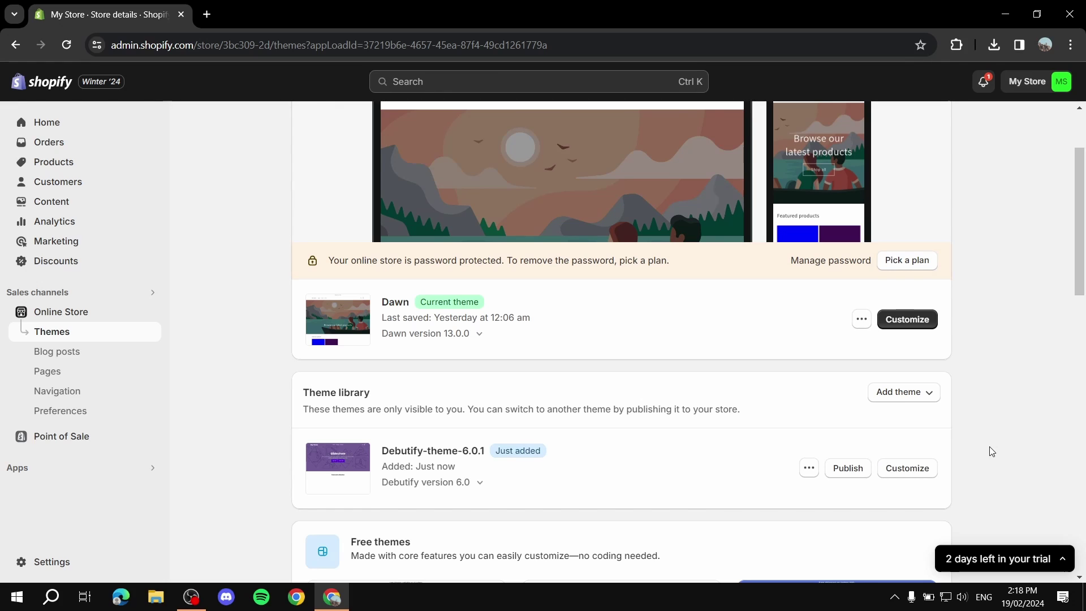
Step: Publish Debutify-theme-6.0.1 as the store's current theme and open it for customization
{"action": "left_click", "coordinate": [850, 469]}
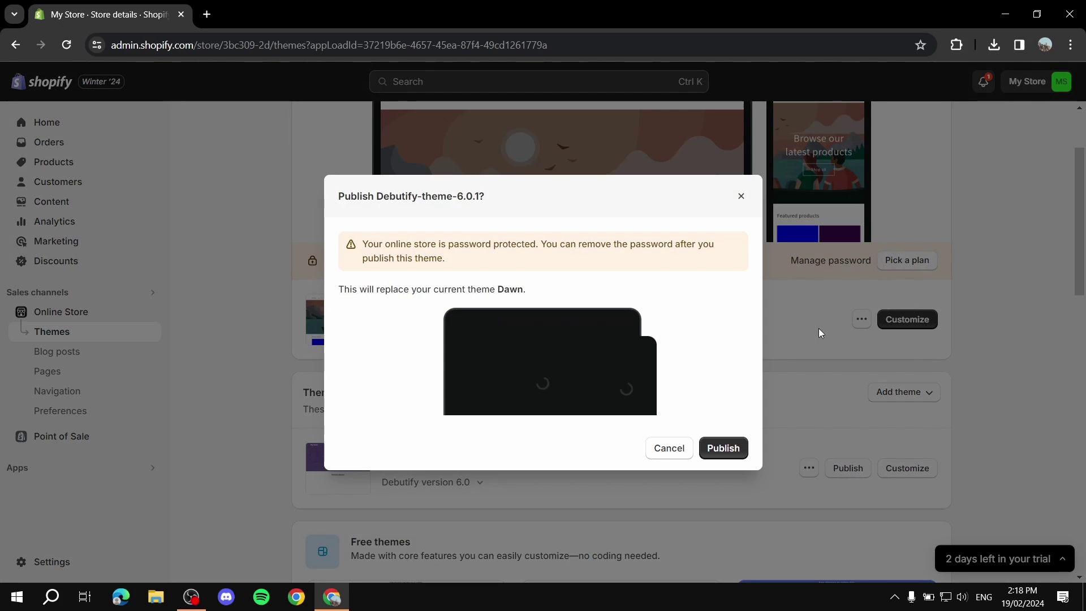
{"action": "left_click", "coordinate": [724, 447]}
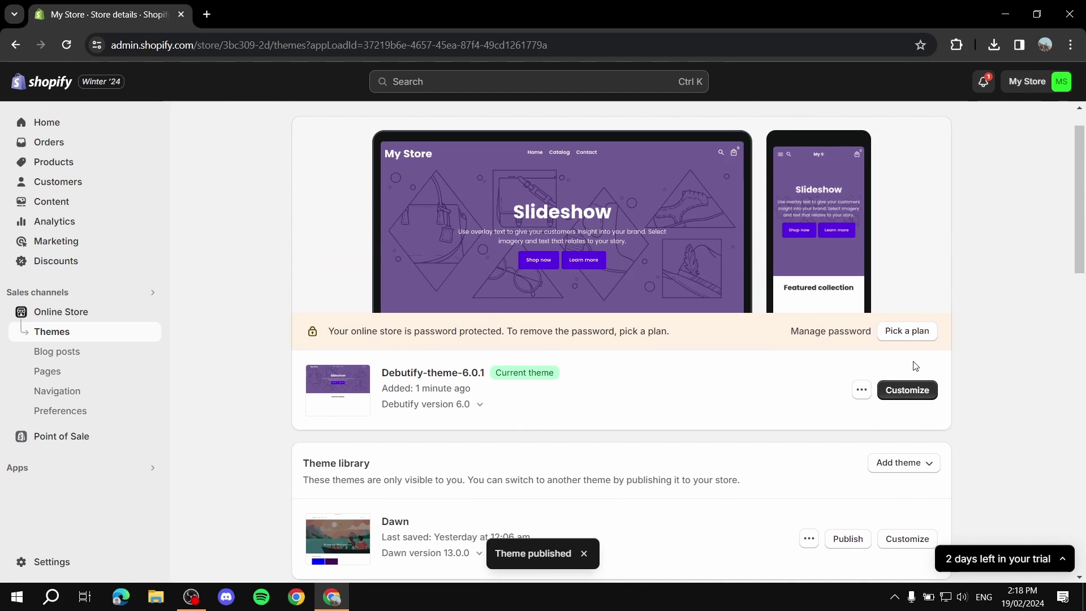
{"action": "left_click", "coordinate": [908, 392]}
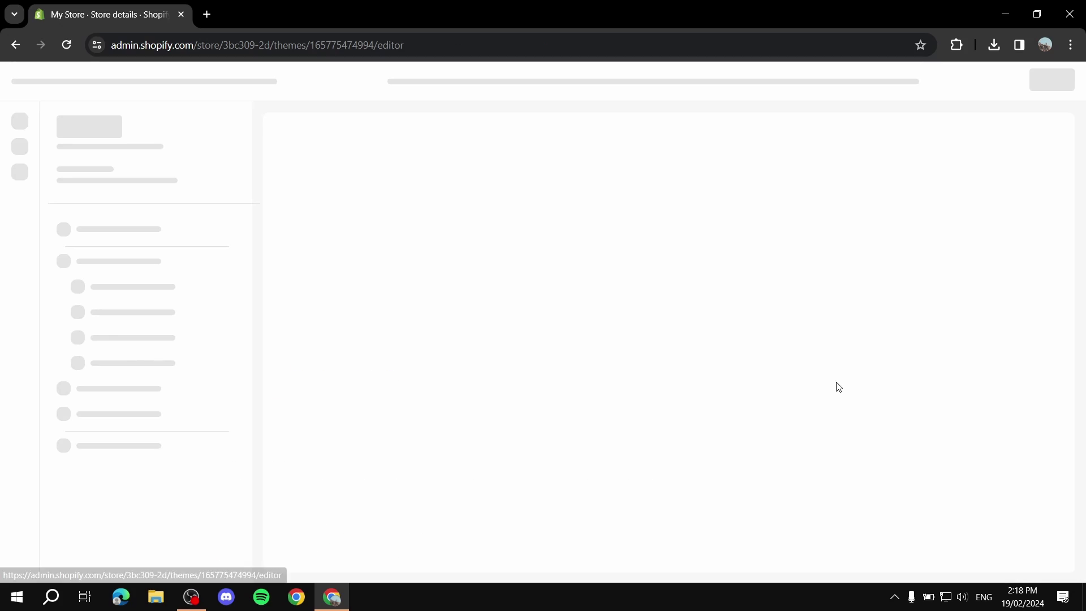
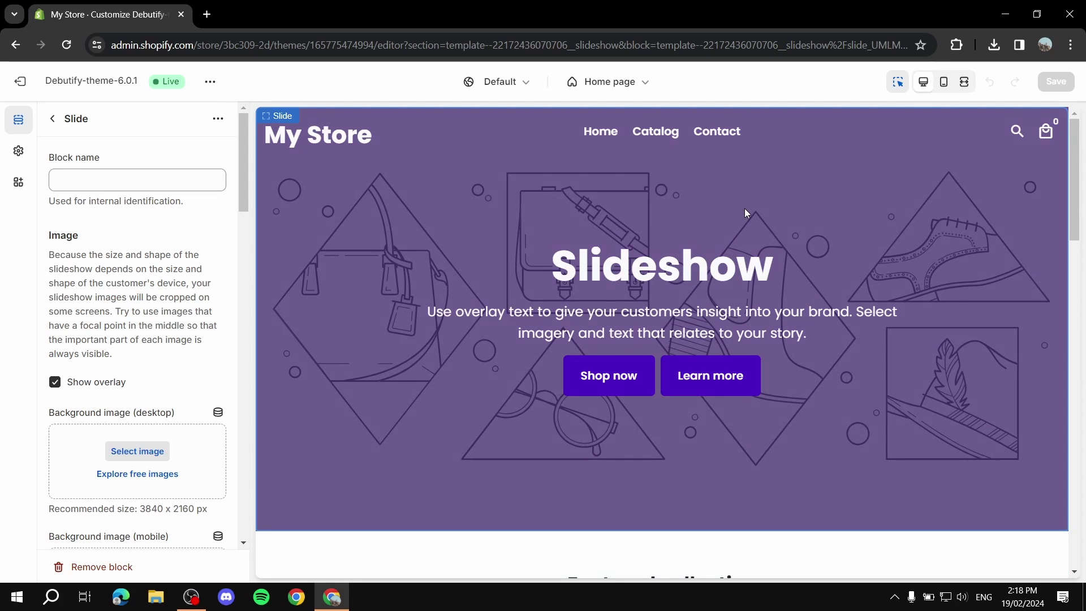
Step: Open the theme settings, look through the categories down to Custom CSS, and check the Advanced settings category
{"action": "left_click", "coordinate": [15, 153]}
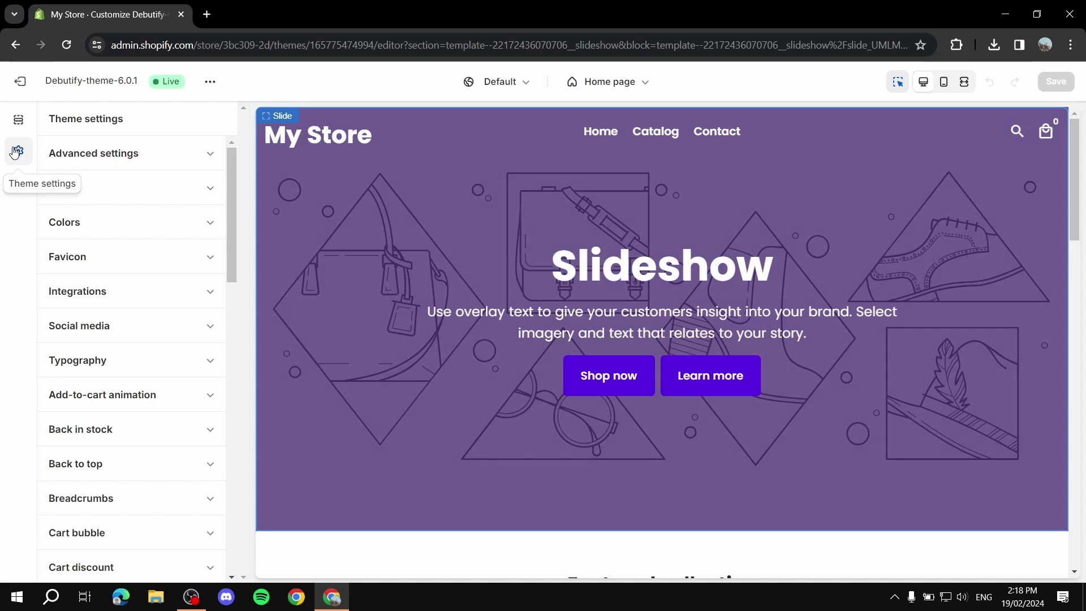
{"action": "scroll", "coordinate": [160, 245], "scroll_direction": "down", "scroll_amount": 5}
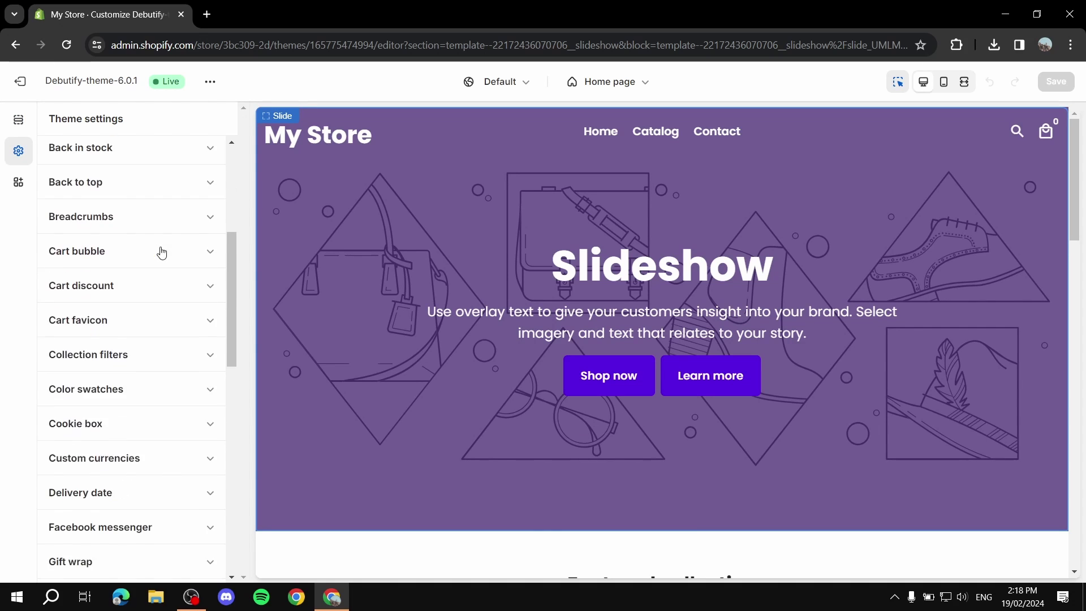
{"action": "scroll", "coordinate": [162, 253], "scroll_direction": "down", "scroll_amount": 10}
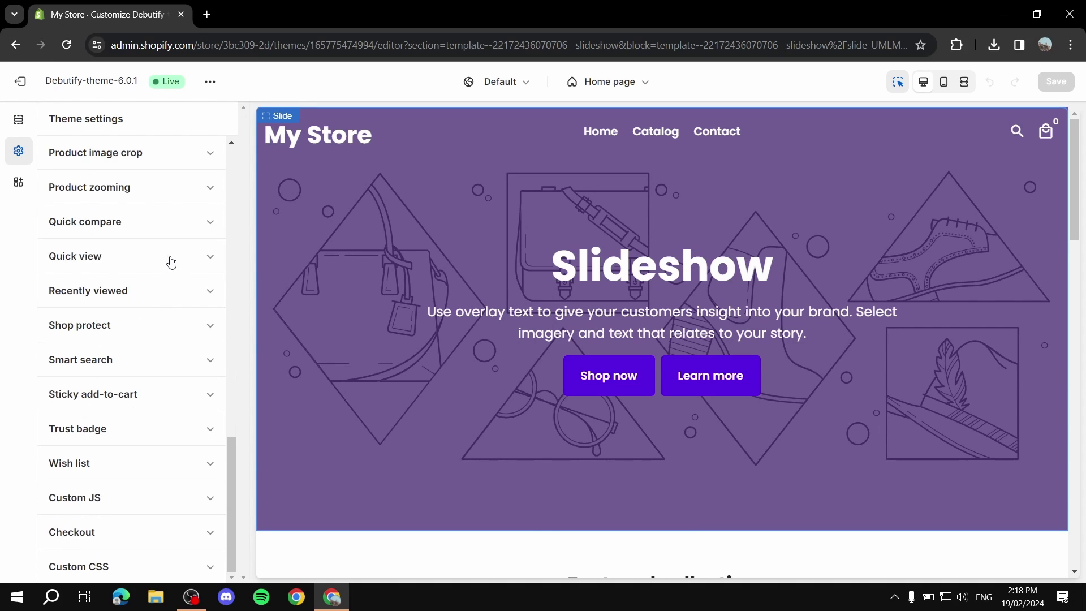
{"action": "scroll", "coordinate": [147, 333], "scroll_direction": "up", "scroll_amount": 3}
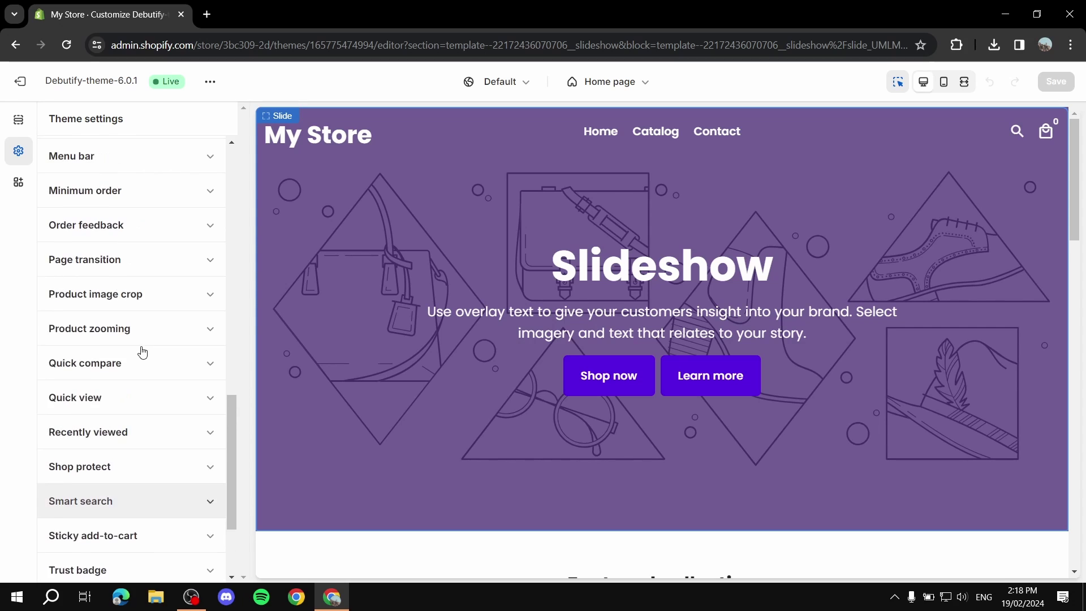
{"action": "scroll", "coordinate": [142, 353], "scroll_direction": "up", "scroll_amount": 10}
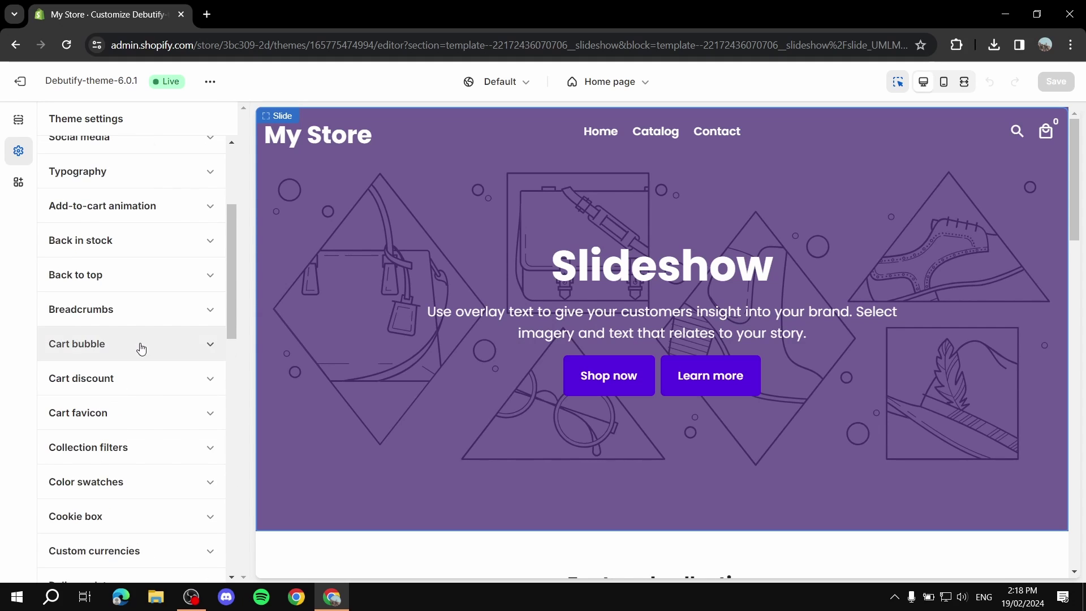
{"action": "scroll", "coordinate": [142, 349], "scroll_direction": "up", "scroll_amount": 5}
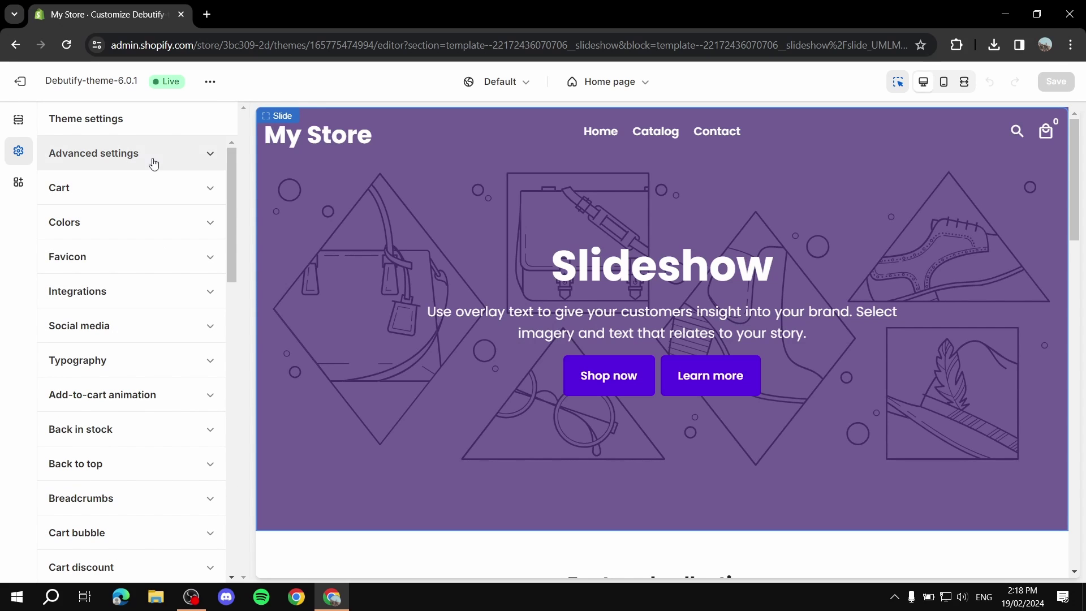
{"action": "left_click", "coordinate": [203, 161]}
{"action": "left_click", "coordinate": [204, 163]}
Step: Review the available theme setting categories once more, from Integrations through Custom CSS
{"action": "scroll", "coordinate": [190, 217], "scroll_direction": "down", "scroll_amount": 2}
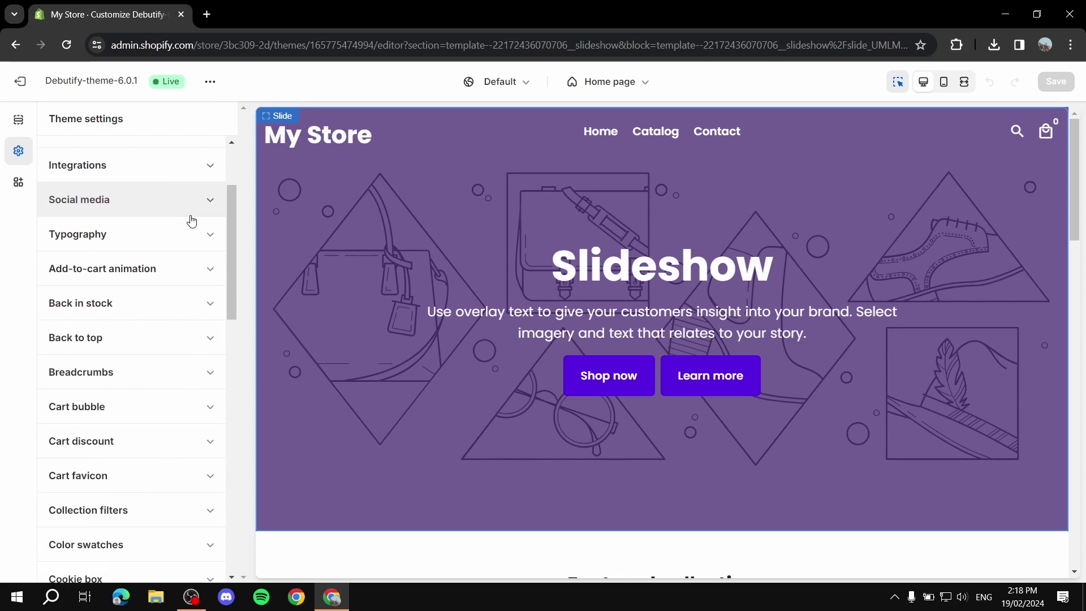
{"action": "scroll", "coordinate": [192, 221], "scroll_direction": "down", "scroll_amount": 3}
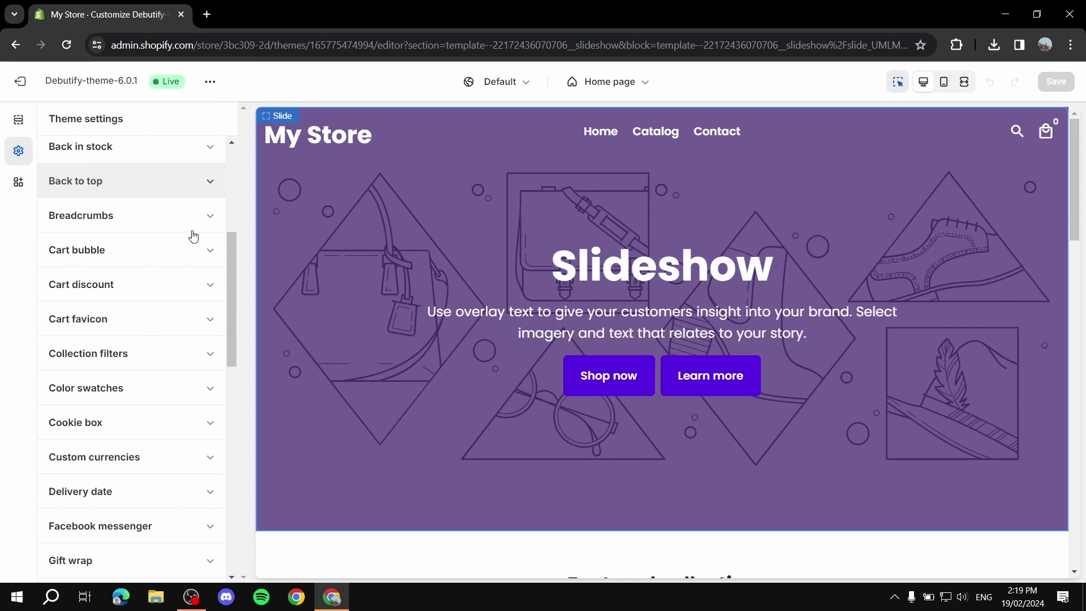
{"action": "scroll", "coordinate": [193, 236], "scroll_direction": "down", "scroll_amount": 5}
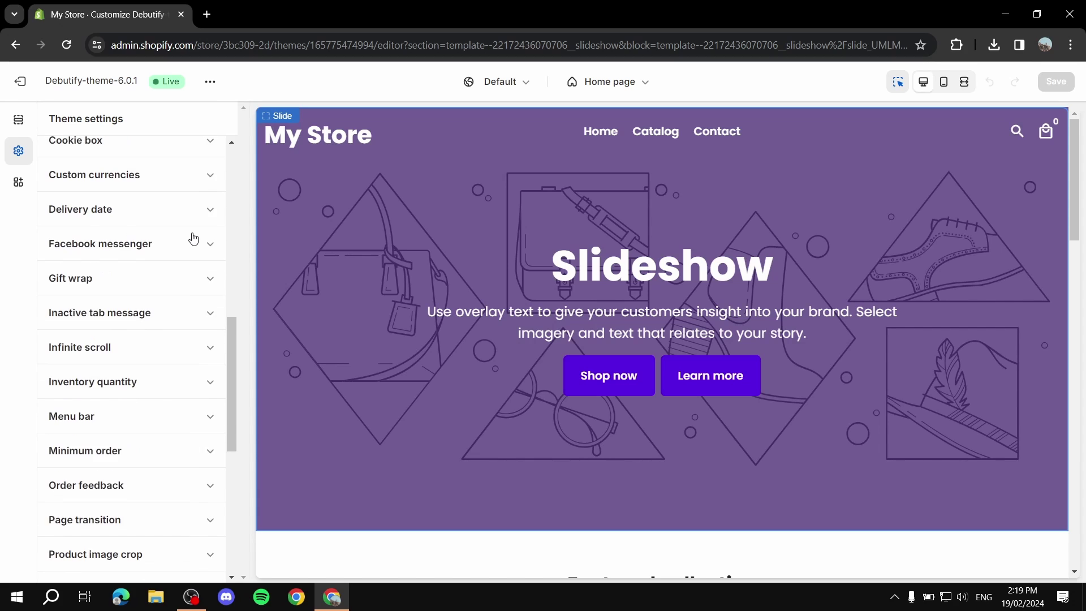
{"action": "scroll", "coordinate": [191, 244], "scroll_direction": "down", "scroll_amount": 3}
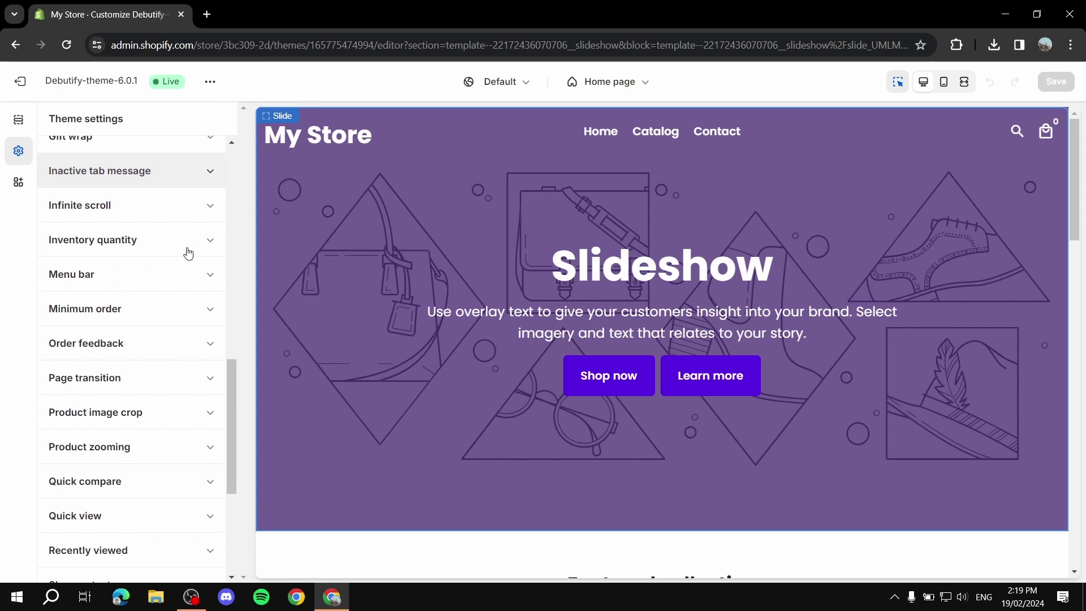
{"action": "scroll", "coordinate": [189, 253], "scroll_direction": "down", "scroll_amount": 3}
{"action": "scroll", "coordinate": [192, 246], "scroll_direction": "down", "scroll_amount": 2}
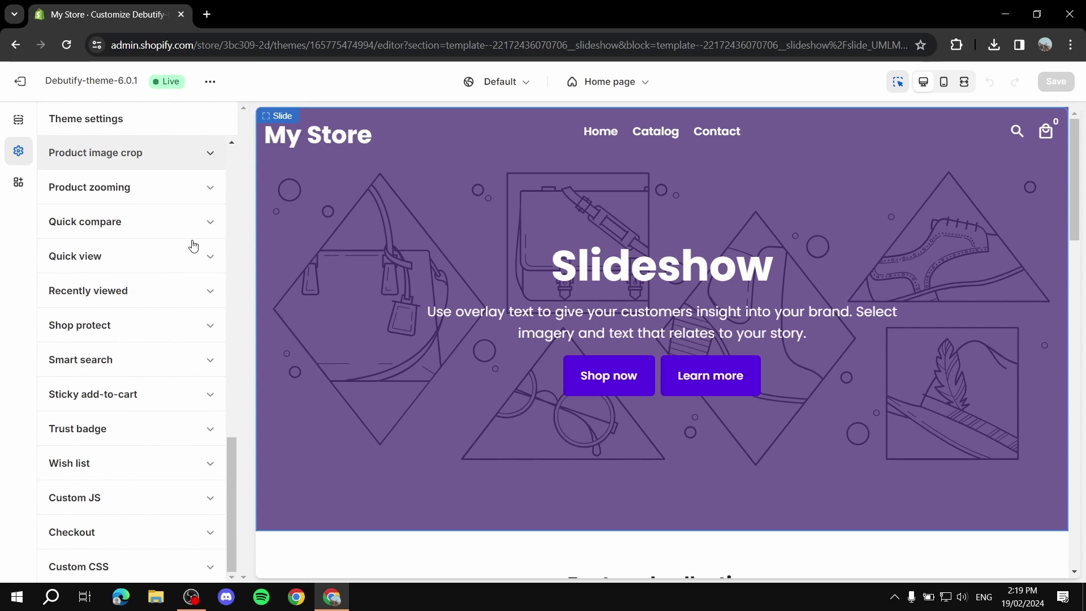
{"action": "scroll", "coordinate": [193, 245], "scroll_direction": "up", "scroll_amount": 10}
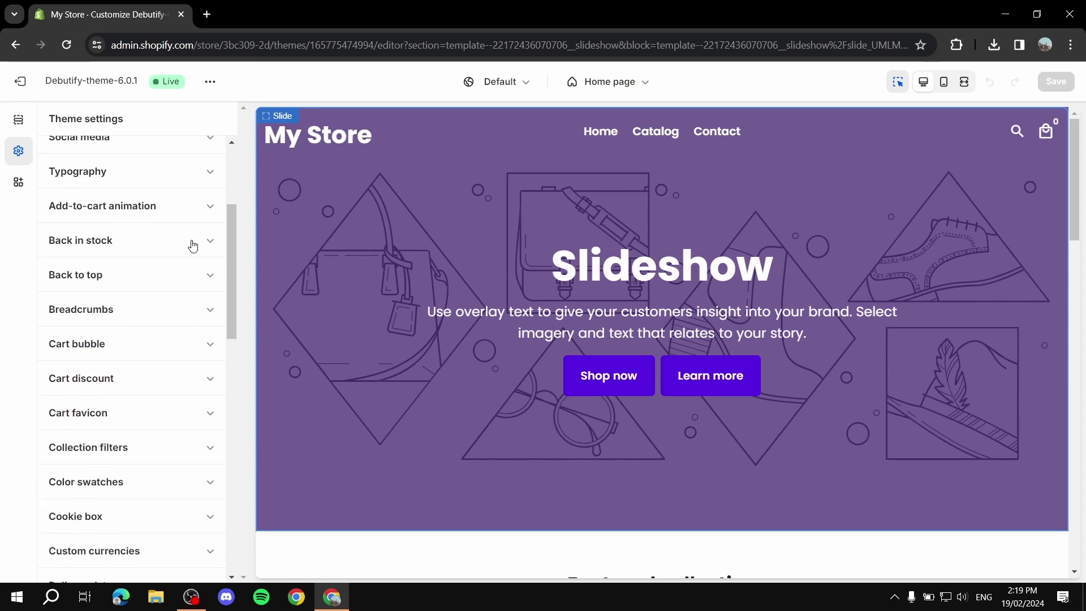
{"action": "scroll", "coordinate": [193, 245], "scroll_direction": "up", "scroll_amount": 3}
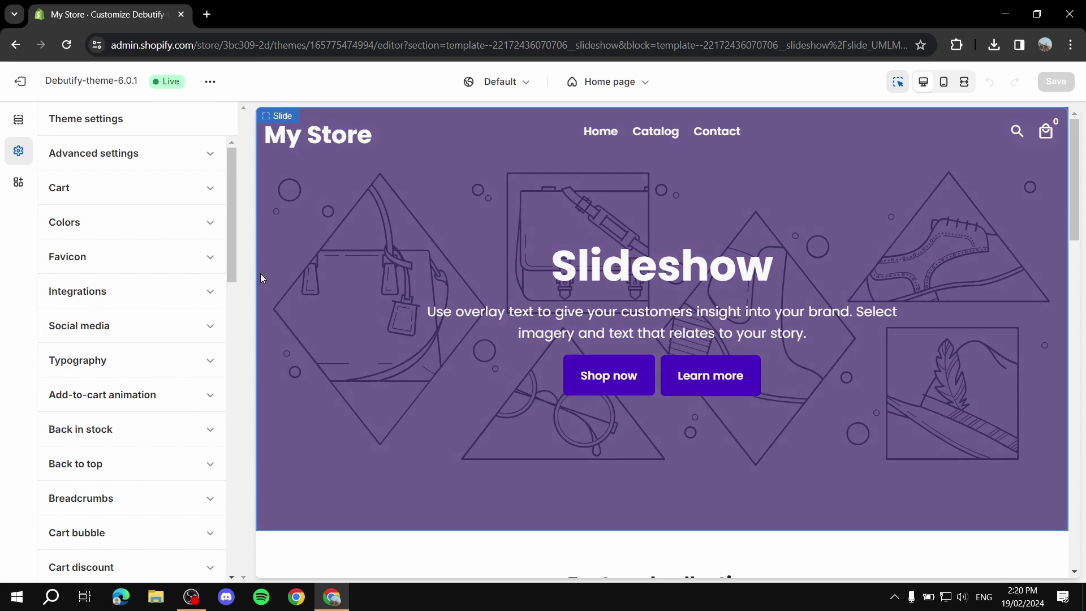
{"action": "scroll", "coordinate": [139, 240], "scroll_direction": "down", "scroll_amount": 3}
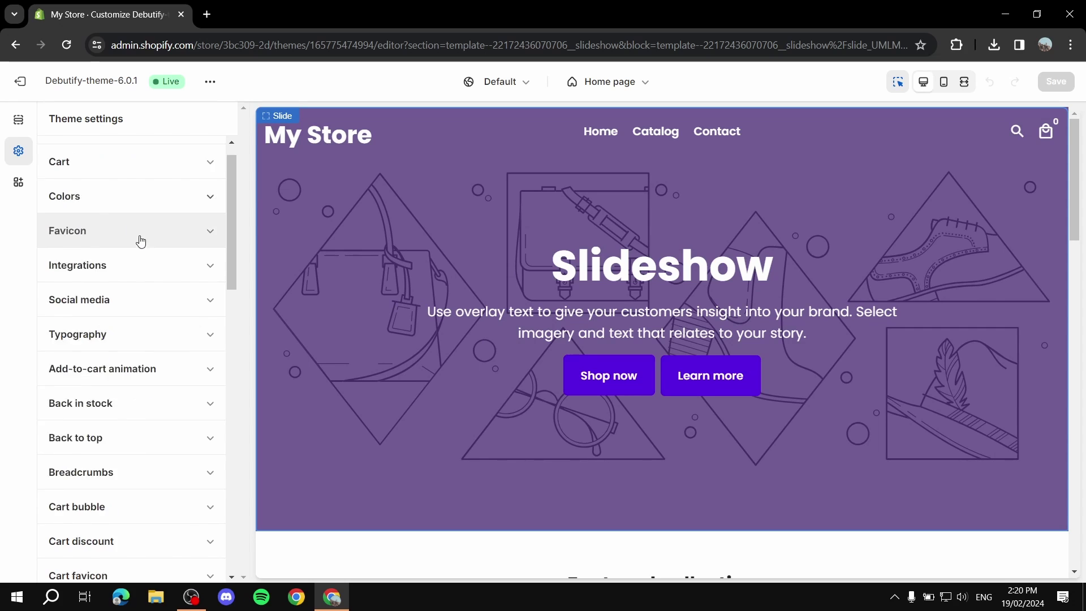
{"action": "scroll", "coordinate": [167, 289], "scroll_direction": "down", "scroll_amount": 4}
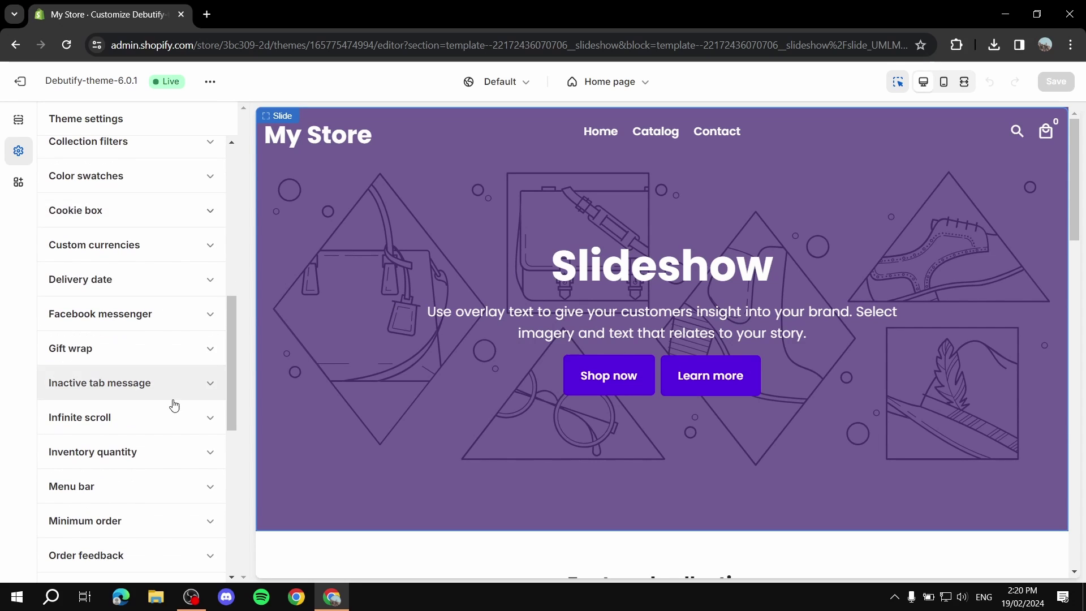
{"action": "scroll", "coordinate": [73, 171], "scroll_direction": "up", "scroll_amount": 7}
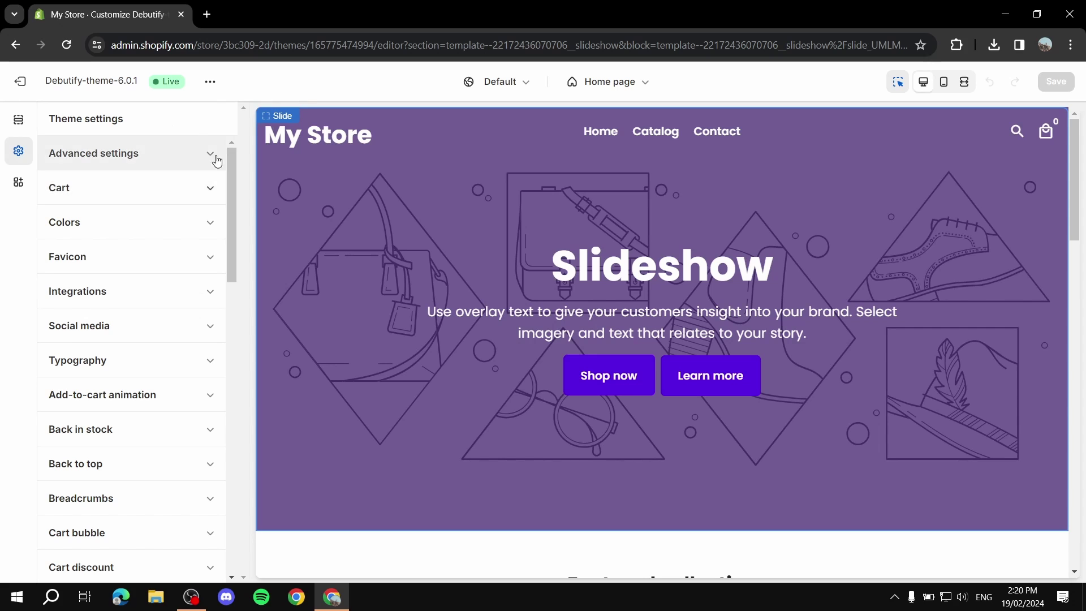
Step: View the sharing options in the Social media theme settings and collapse the category again
{"action": "scroll", "coordinate": [109, 238], "scroll_direction": "down", "scroll_amount": 3}
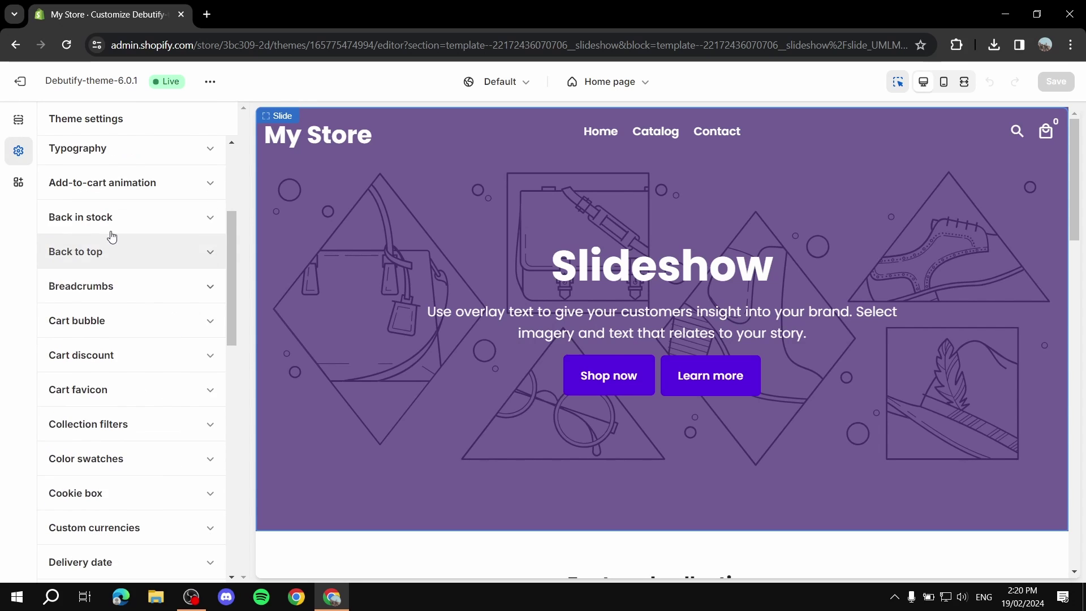
{"action": "scroll", "coordinate": [153, 177], "scroll_direction": "up", "scroll_amount": 2}
{"action": "left_click", "coordinate": [176, 258]}
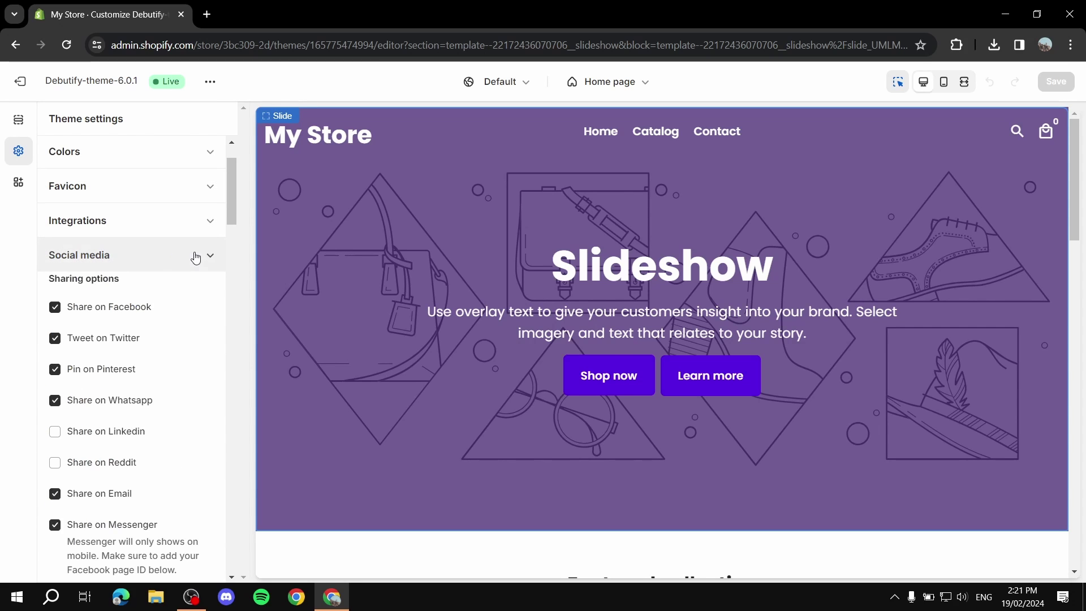
{"action": "left_click", "coordinate": [199, 255]}
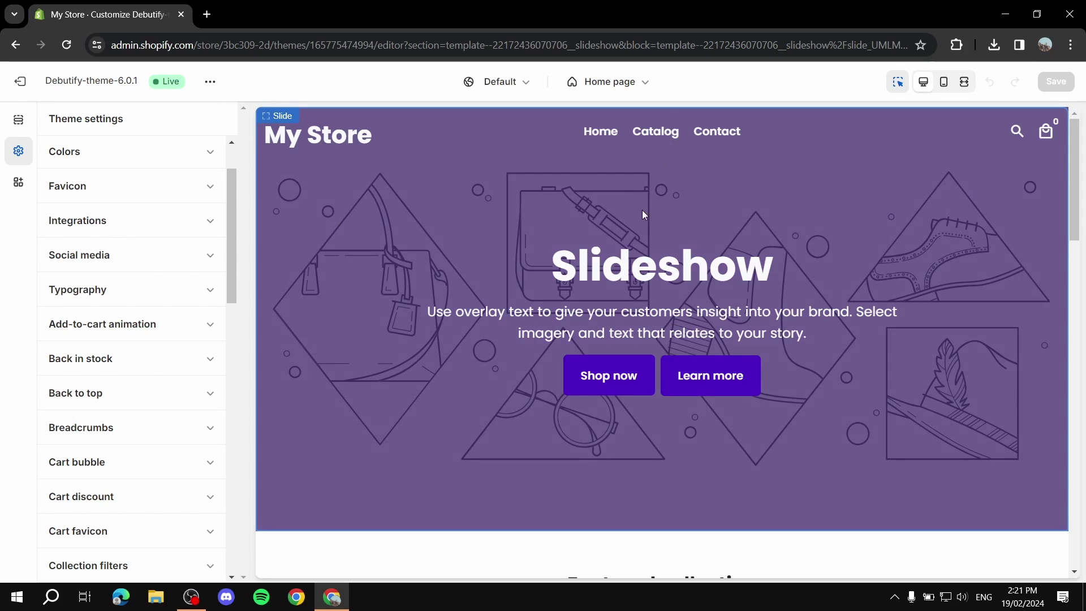
Step: Upload Tutorial.png from the Explainer Media folder and use it as the header's default logo
{"action": "left_click", "coordinate": [482, 140]}
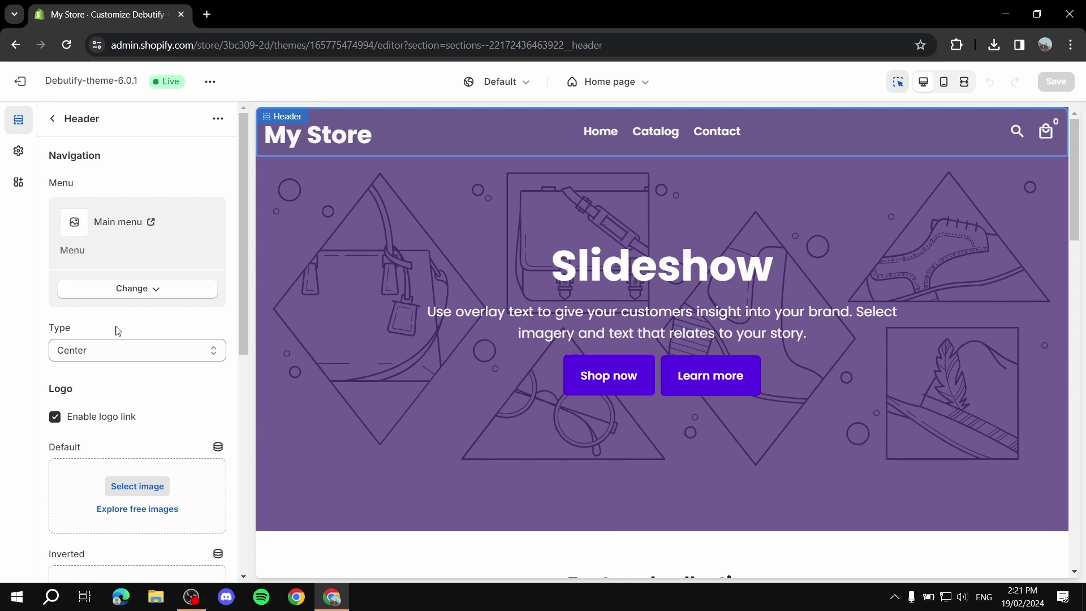
{"action": "scroll", "coordinate": [108, 383], "scroll_direction": "down", "scroll_amount": 1}
{"action": "scroll", "coordinate": [108, 383], "scroll_direction": "down", "scroll_amount": 1}
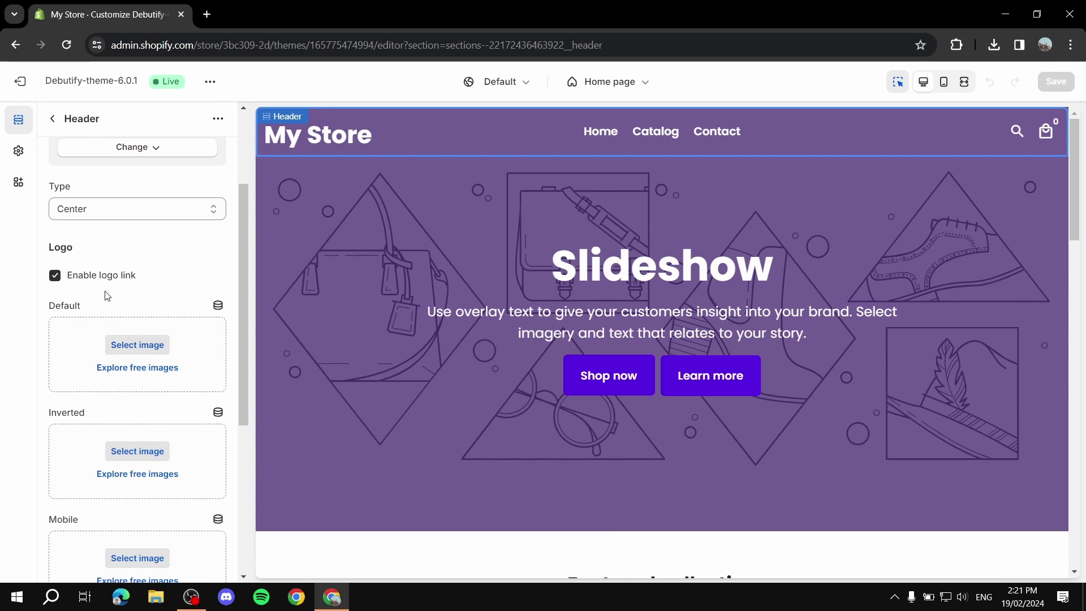
{"action": "left_click", "coordinate": [150, 345]}
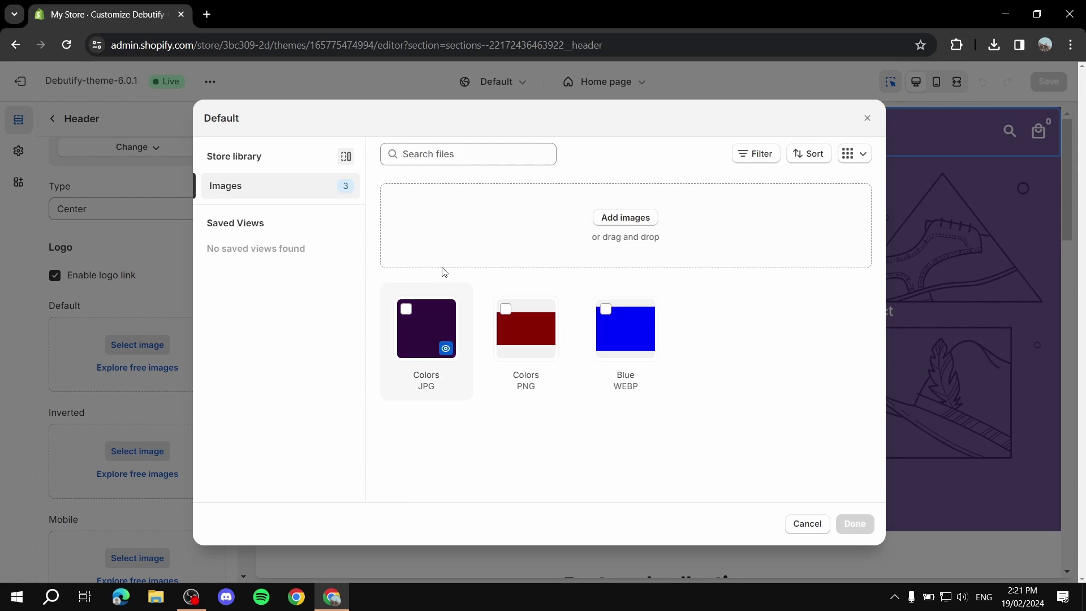
{"action": "left_click", "coordinate": [767, 231]}
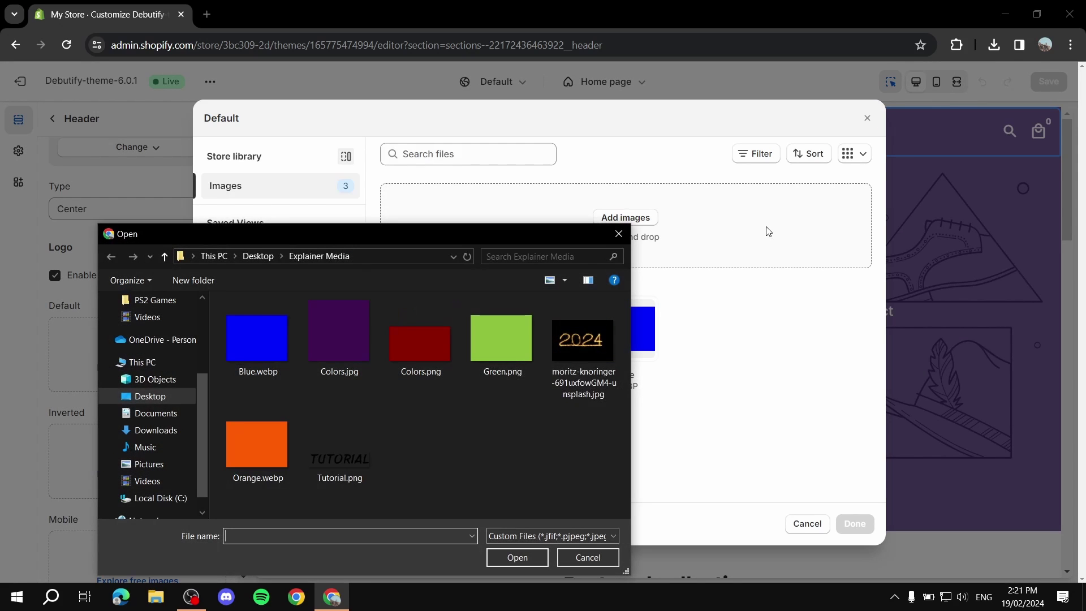
{"action": "double_click", "coordinate": [355, 450]}
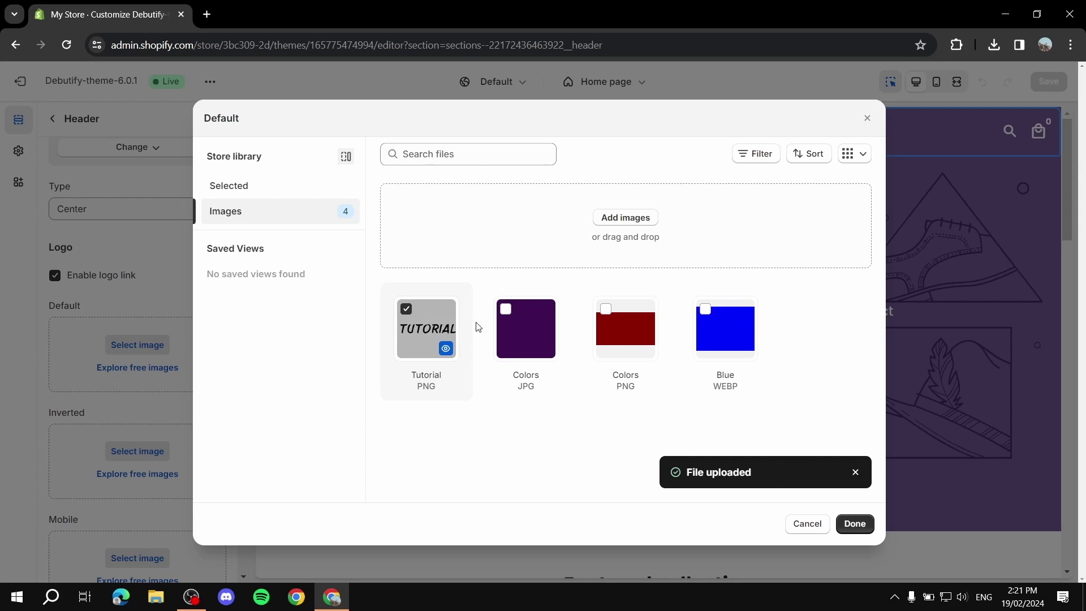
{"action": "left_click", "coordinate": [855, 525]}
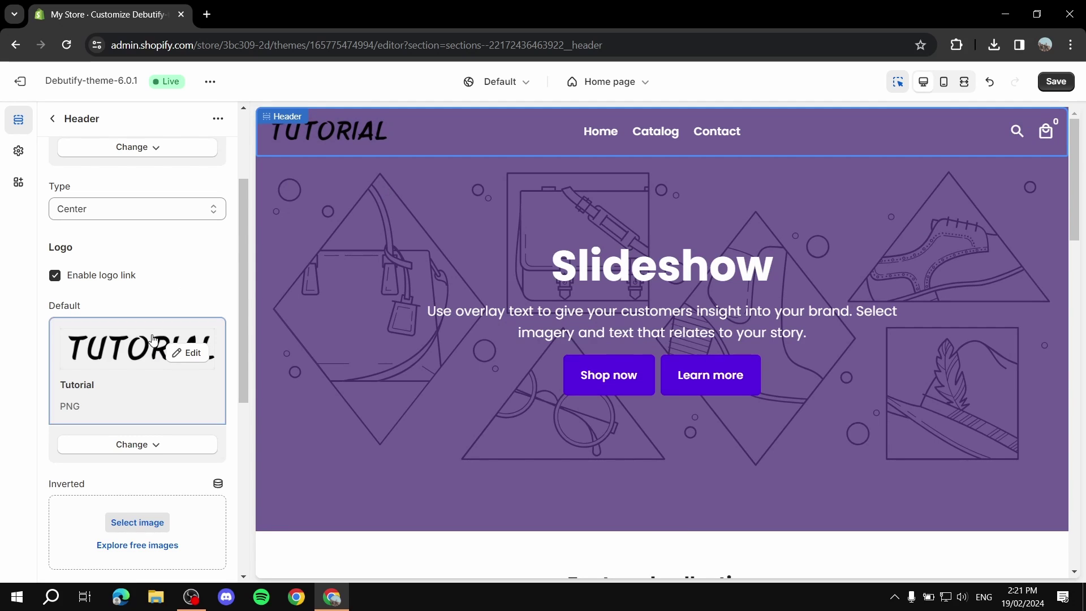
Step: Use the Tutorial PNG from the store library as the header's inverted logo
{"action": "scroll", "coordinate": [159, 350], "scroll_direction": "down", "scroll_amount": 2}
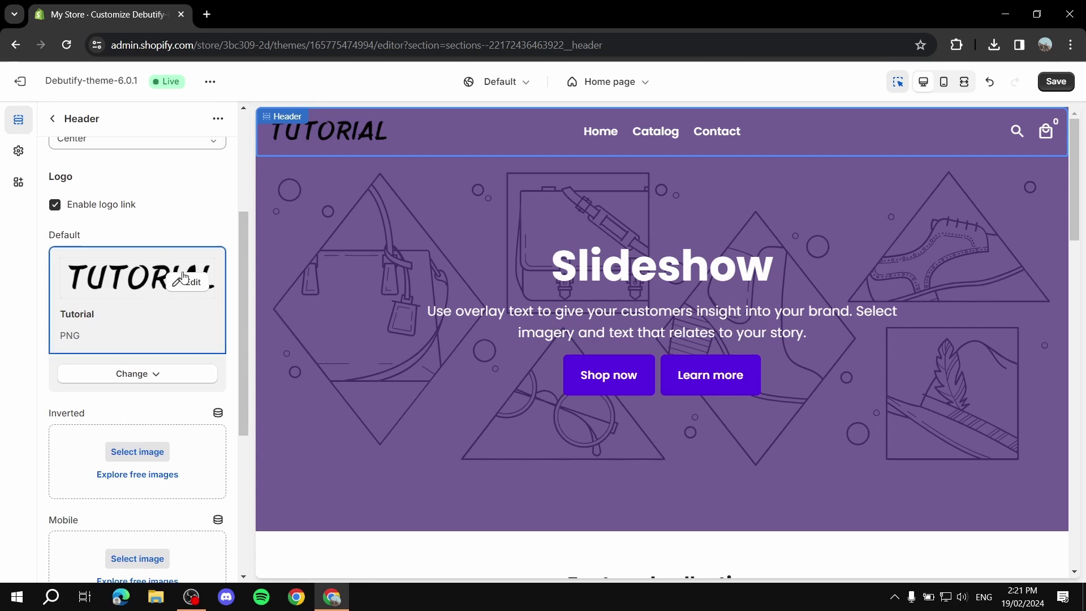
{"action": "scroll", "coordinate": [86, 274], "scroll_direction": "down", "scroll_amount": 3}
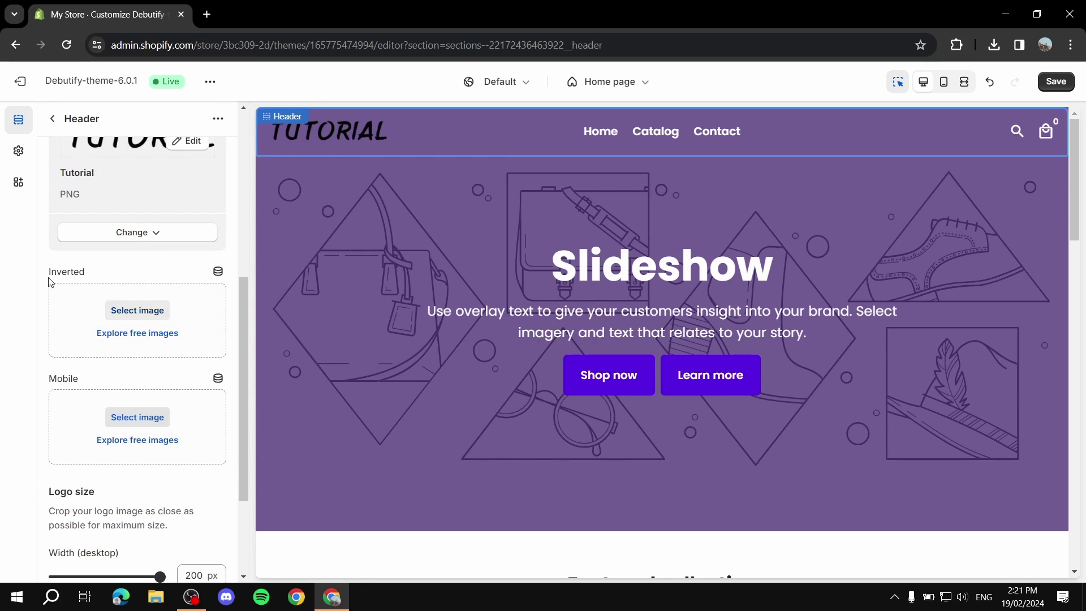
{"action": "left_click", "coordinate": [138, 311]}
{"action": "left_click", "coordinate": [430, 328]}
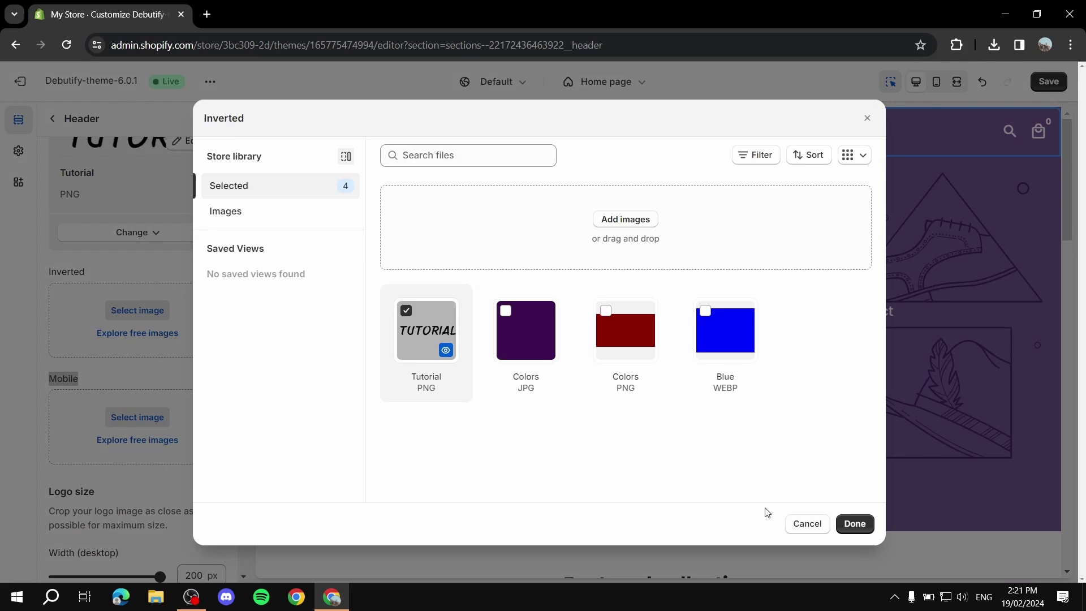
{"action": "left_click", "coordinate": [855, 524]}
Step: Use the Tutorial PNG from the store library as the header's mobile logo
{"action": "scroll", "coordinate": [141, 419], "scroll_direction": "down", "scroll_amount": 1}
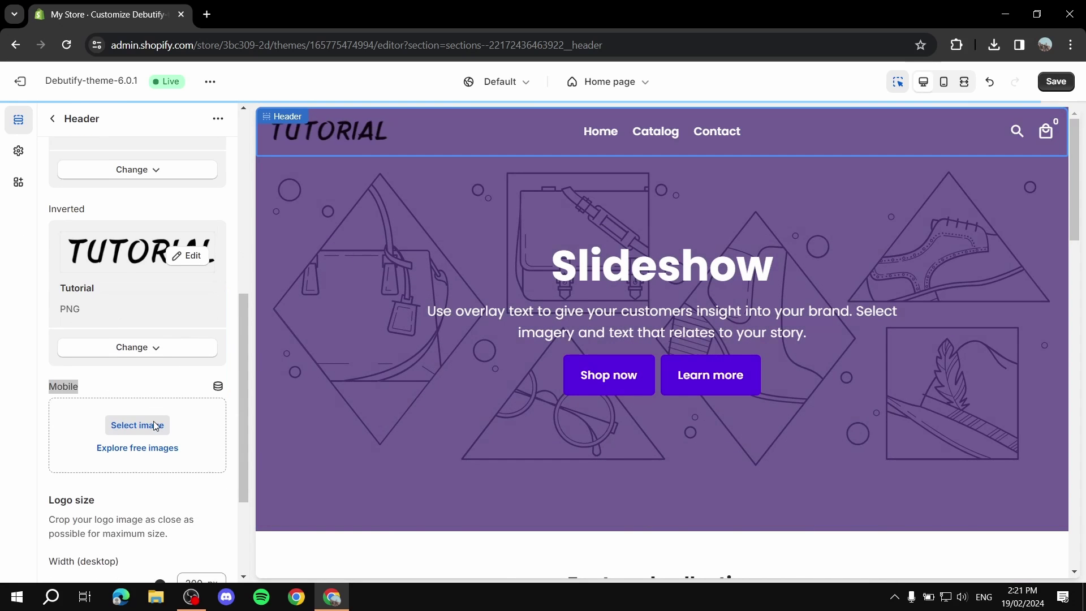
{"action": "left_click", "coordinate": [147, 419]}
{"action": "left_click", "coordinate": [456, 376]}
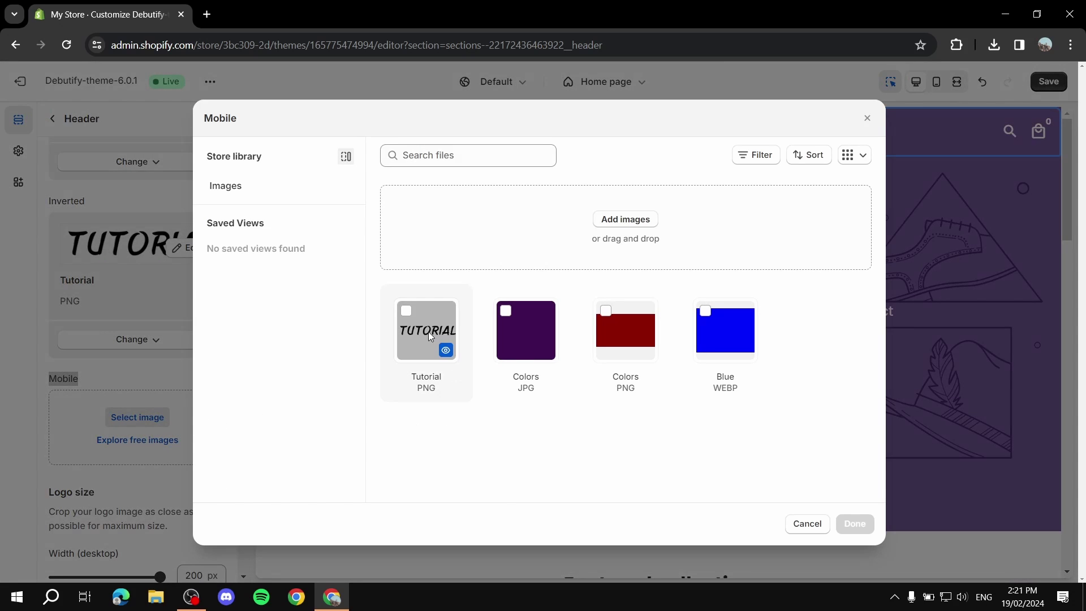
{"action": "left_click", "coordinate": [855, 523]}
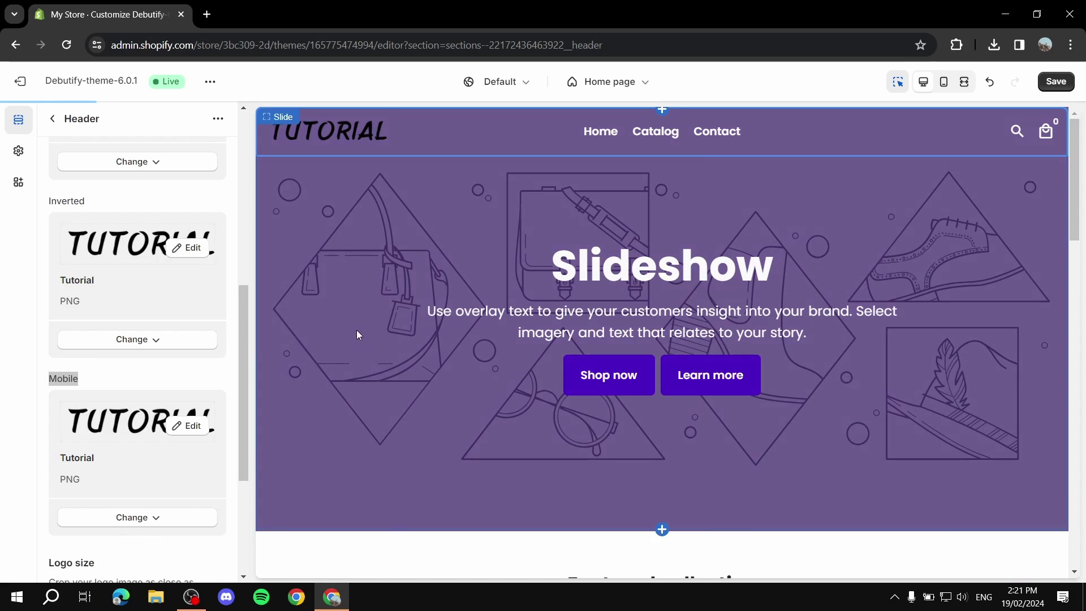
Step: Set the logo width to 144 px for desktop and 64 px for mobile, checking the mobile preview before returning to the desktop preview
{"action": "scroll", "coordinate": [170, 362], "scroll_direction": "down", "scroll_amount": 3}
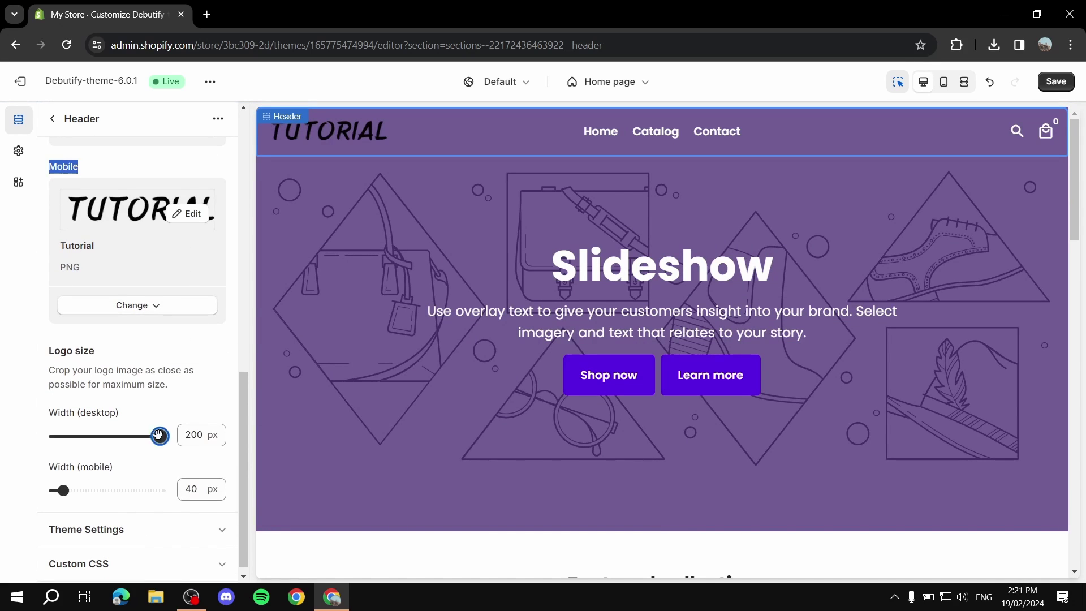
{"action": "left_click_drag", "start_coordinate": [160, 437], "coordinate": [125, 436]}
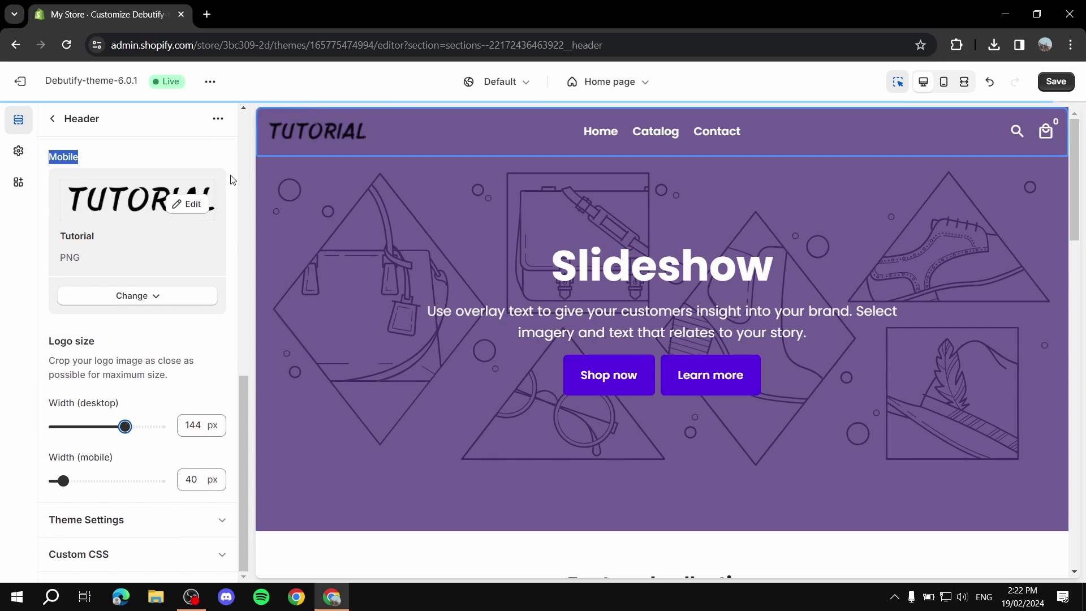
{"action": "left_click_drag", "start_coordinate": [63, 481], "coordinate": [83, 482]}
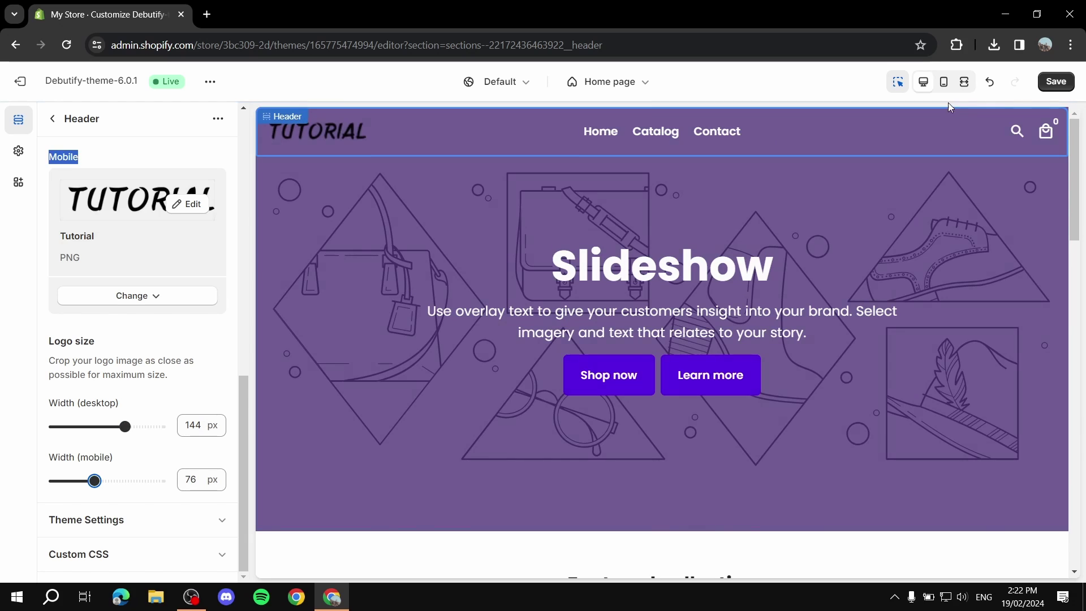
{"action": "left_click", "coordinate": [944, 83]}
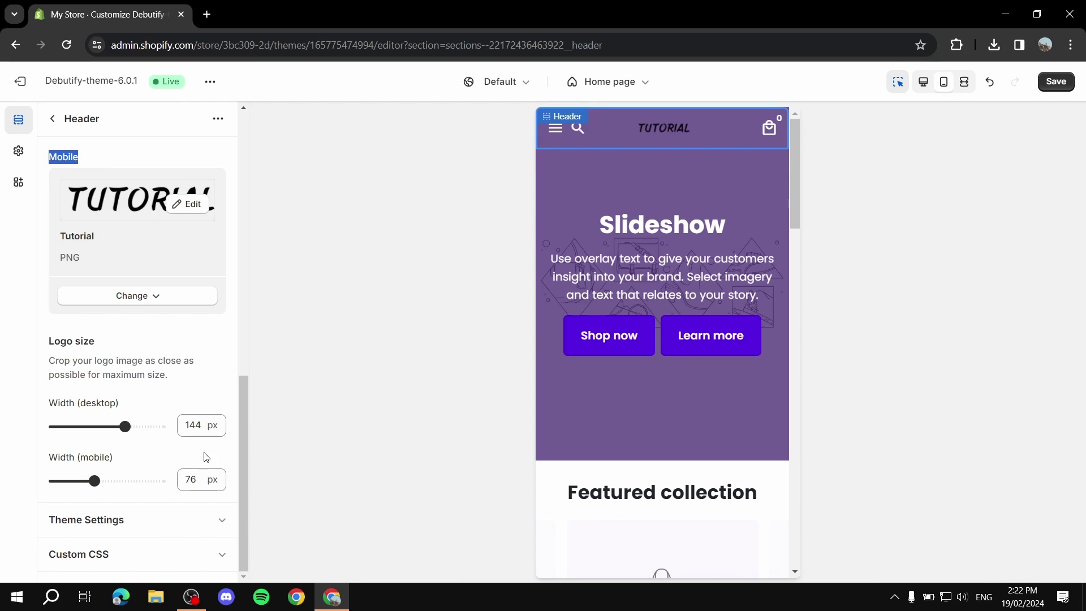
{"action": "mouse_move", "coordinate": [95, 481]}
{"action": "left_mouse_down"}
{"action": "mouse_move", "coordinate": [63, 481]}
{"action": "mouse_move", "coordinate": [84, 481]}
{"action": "left_mouse_up"}
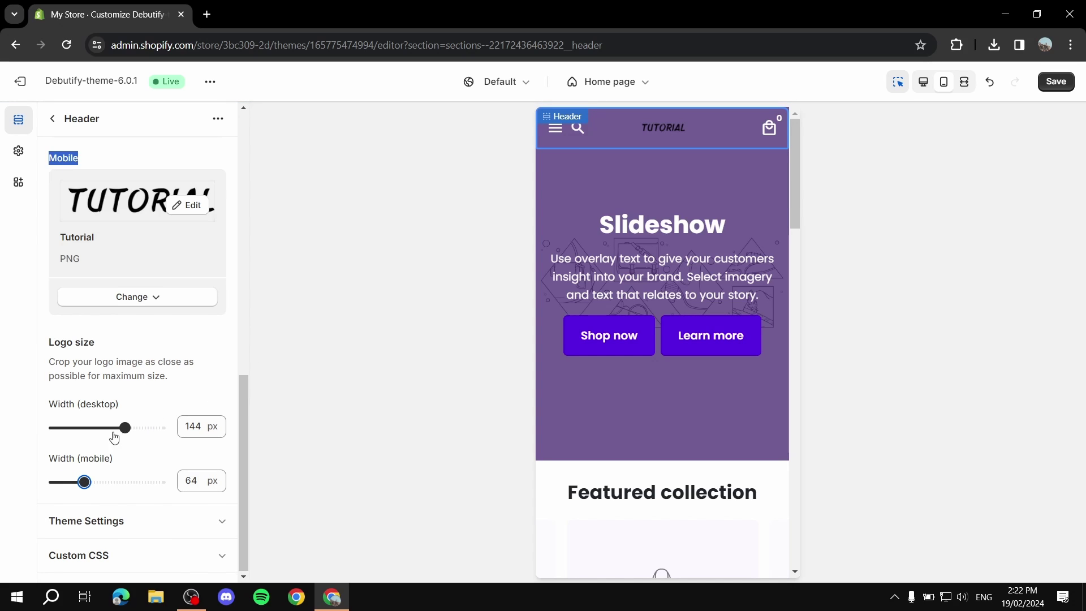
{"action": "scroll", "coordinate": [114, 437], "scroll_direction": "up", "scroll_amount": 10}
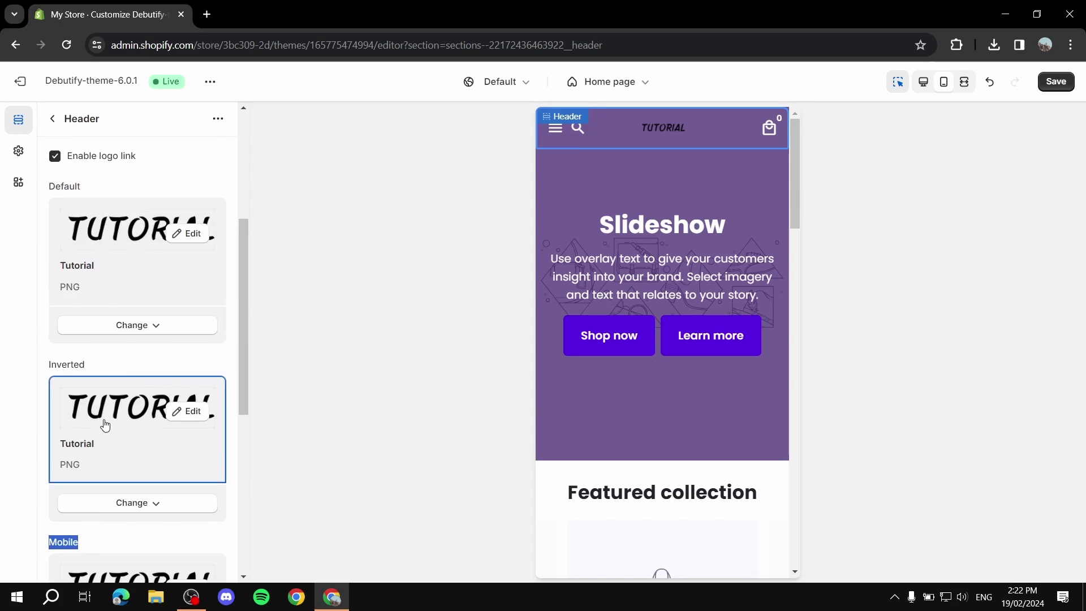
{"action": "left_click", "coordinate": [932, 82]}
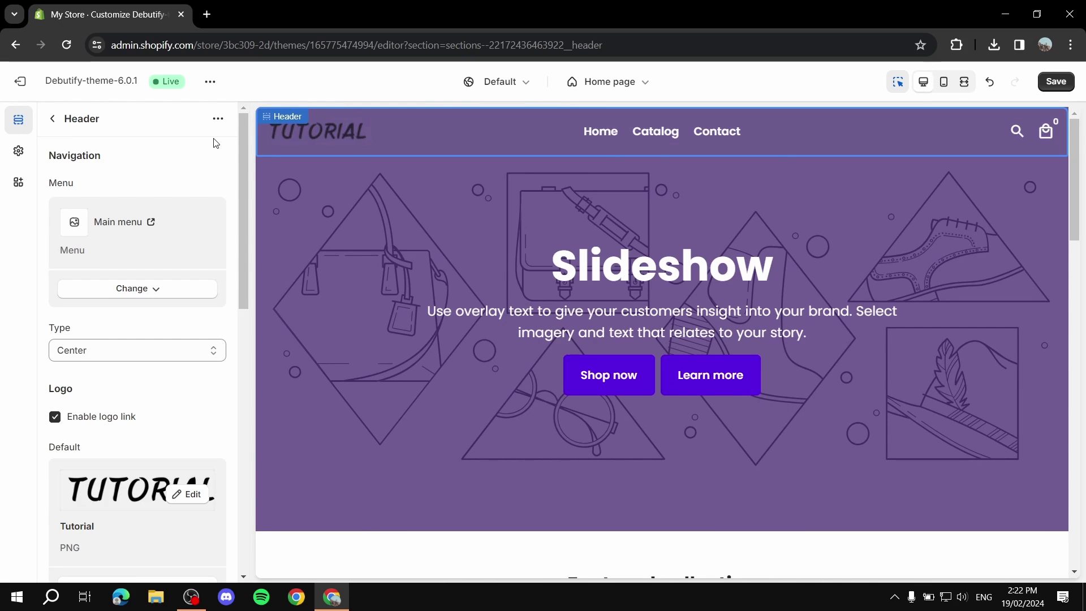
Step: Leave the header settings and change the announcement bar's background color to #000000 in the theme's color settings
{"action": "left_click", "coordinate": [57, 119]}
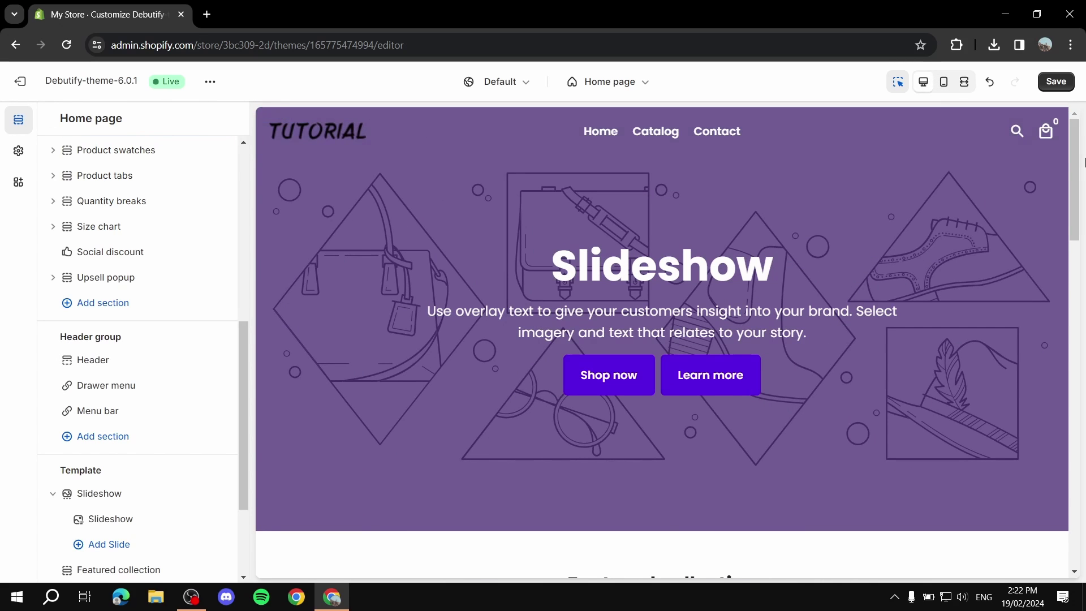
{"action": "left_click", "coordinate": [21, 154]}
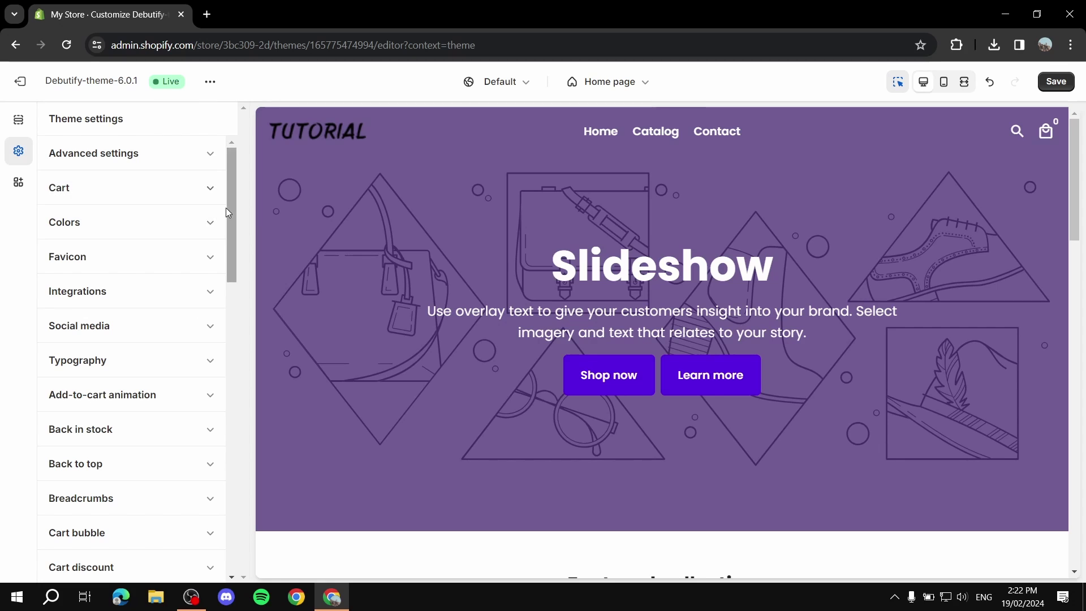
{"action": "left_click", "coordinate": [211, 225]}
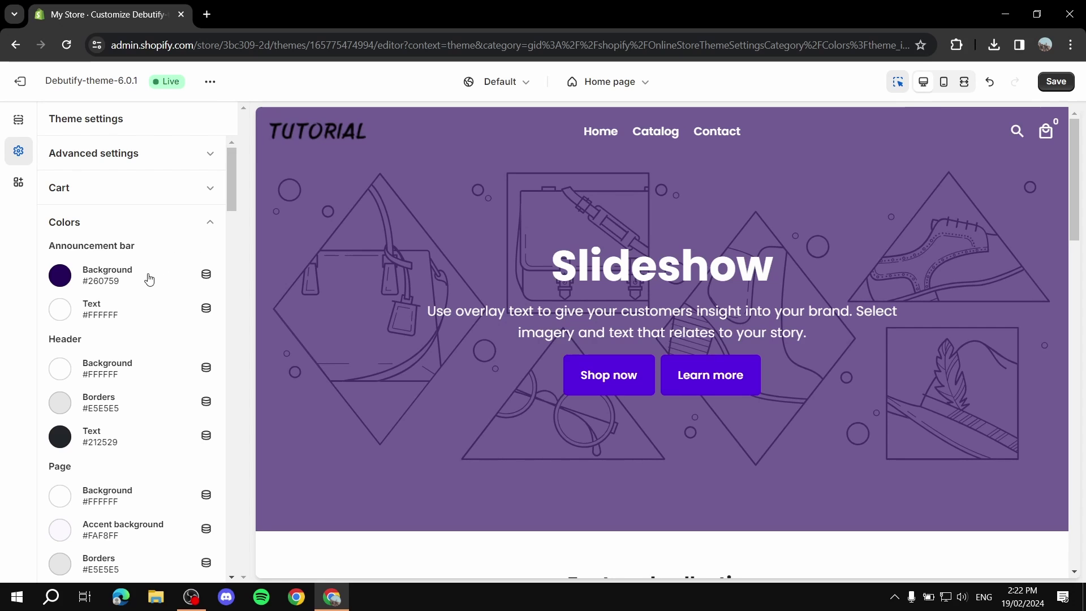
{"action": "scroll", "coordinate": [452, 247], "scroll_direction": "down", "scroll_amount": 2}
{"action": "scroll", "coordinate": [450, 246], "scroll_direction": "up", "scroll_amount": 2}
{"action": "left_click", "coordinate": [60, 276]}
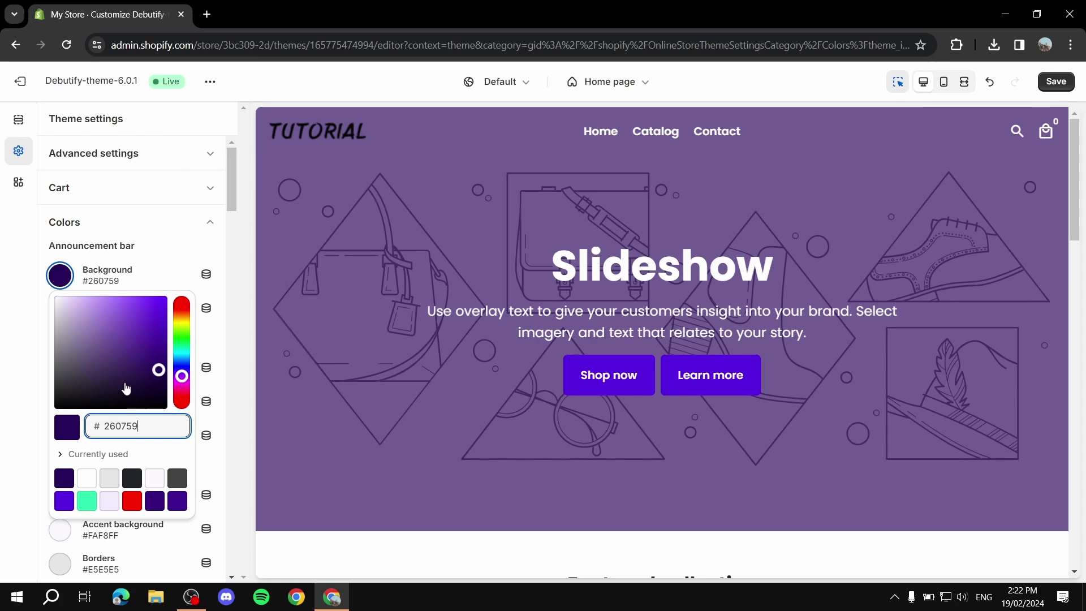
{"action": "left_click_drag", "start_coordinate": [125, 388], "coordinate": [126, 408]}
Step: Look through the home page preview from the slideshow down to the footer and return to the theme color settings
{"action": "left_click", "coordinate": [578, 298]}
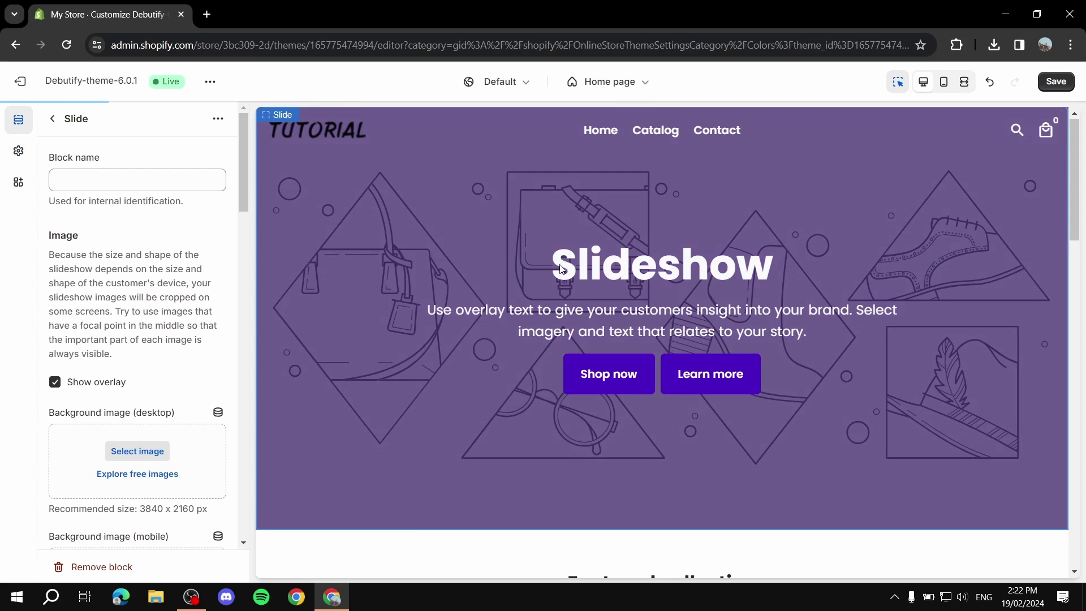
{"action": "scroll", "coordinate": [562, 269], "scroll_direction": "down", "scroll_amount": 15}
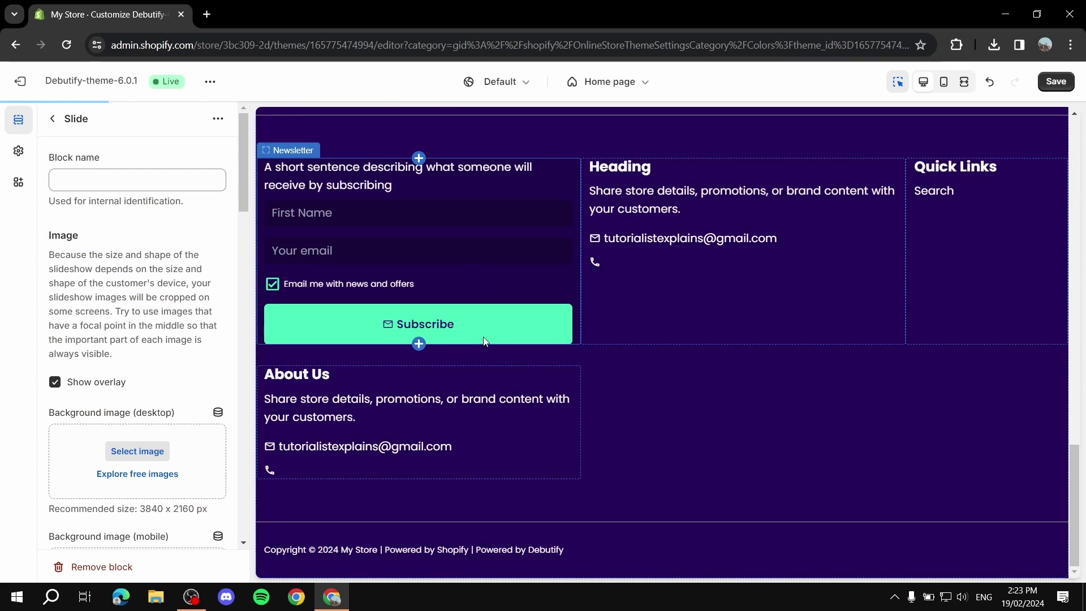
{"action": "scroll", "coordinate": [483, 341], "scroll_direction": "up", "scroll_amount": 15}
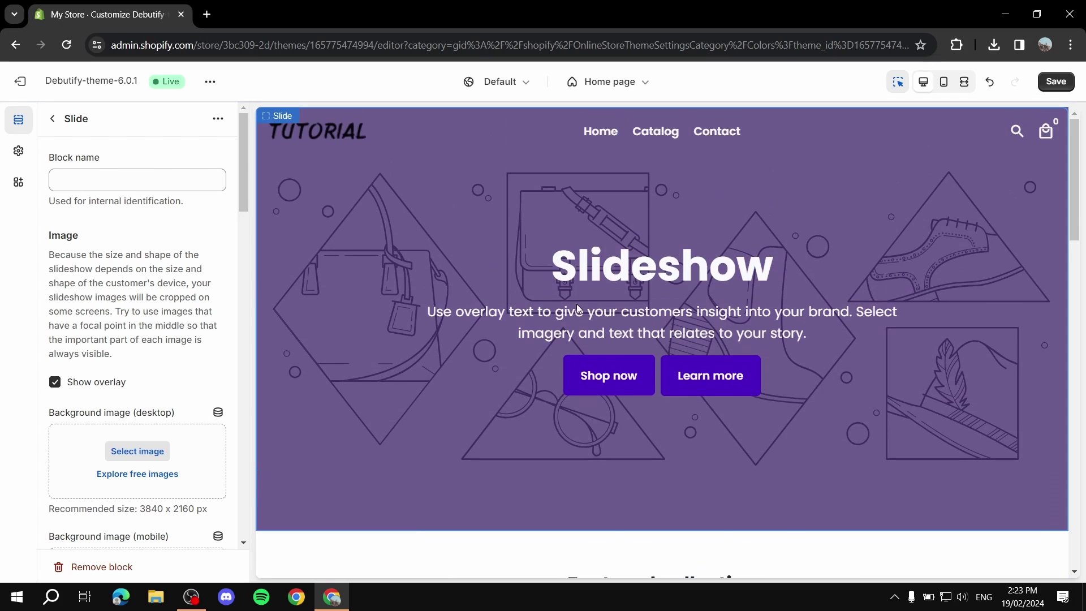
{"action": "scroll", "coordinate": [469, 266], "scroll_direction": "down", "scroll_amount": 2}
{"action": "scroll", "coordinate": [433, 291], "scroll_direction": "up", "scroll_amount": 2}
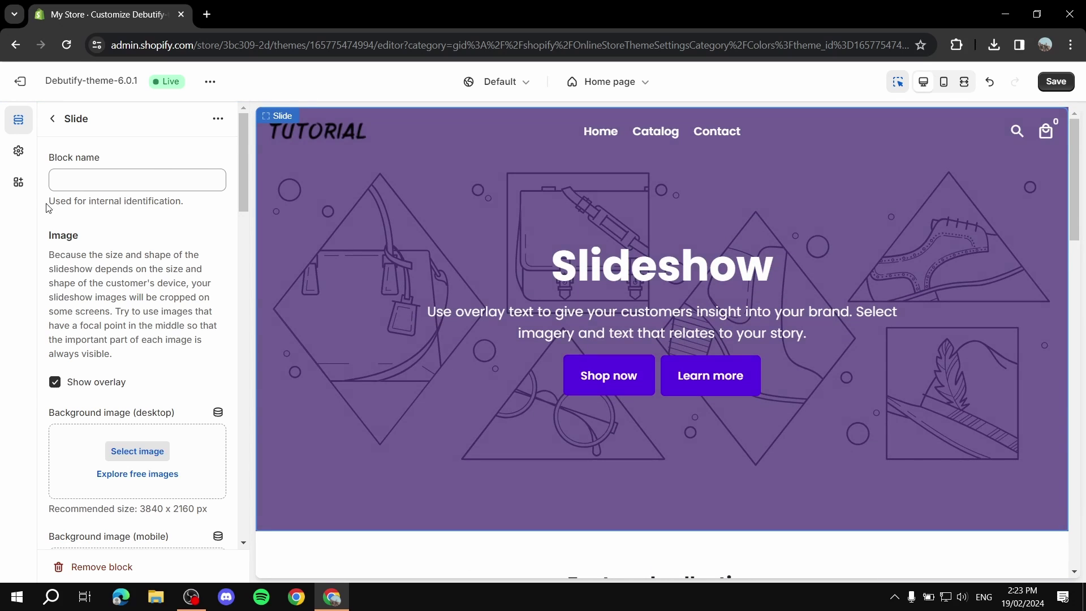
{"action": "left_click", "coordinate": [19, 151]}
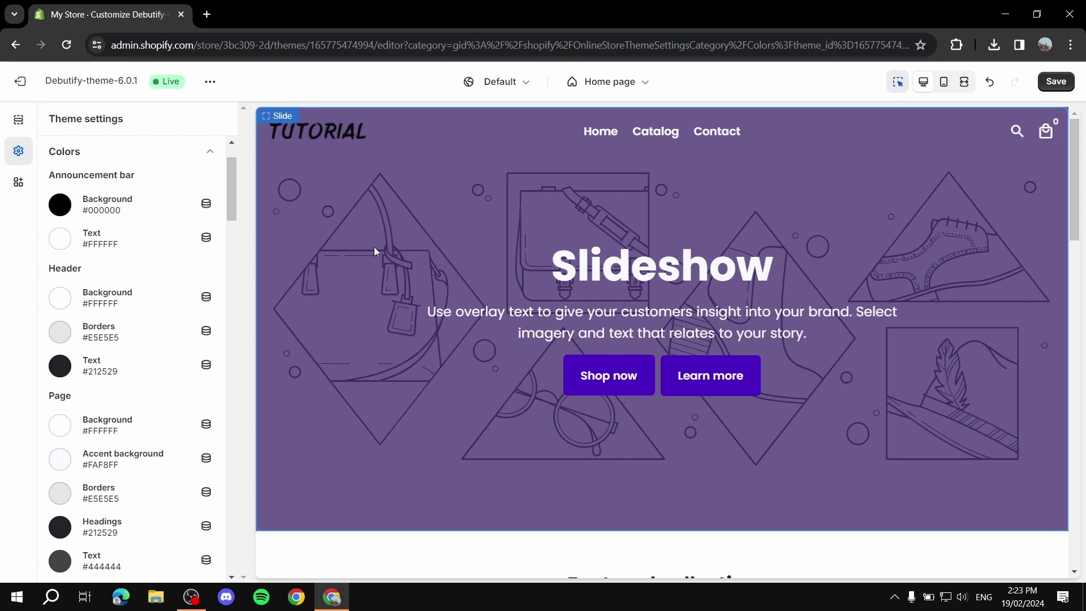
Step: Open the slideshow's slide settings and go to the desktop background image option
{"action": "left_click", "coordinate": [442, 274]}
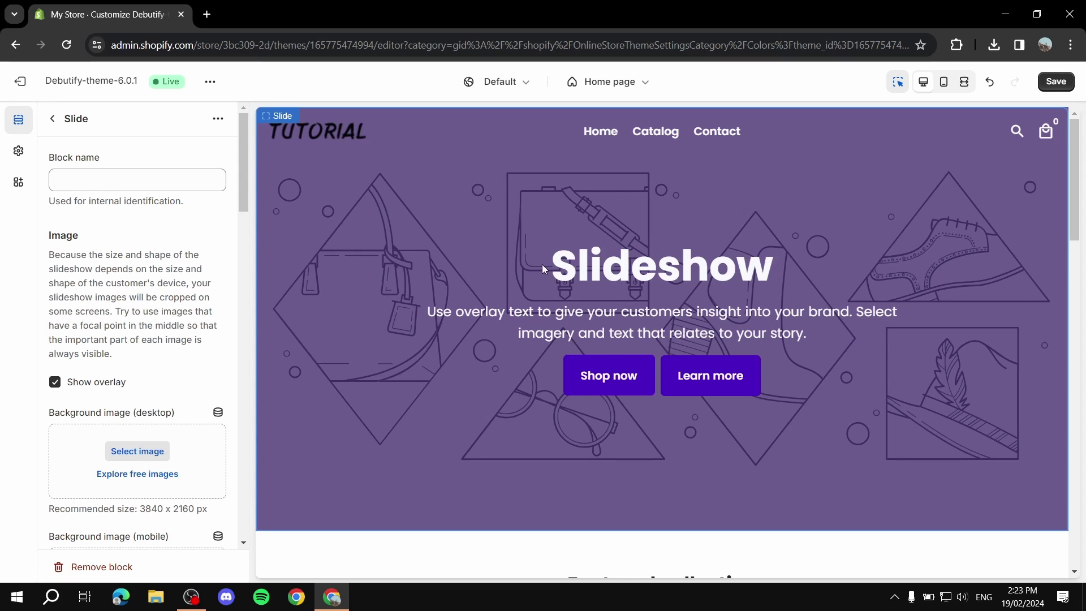
{"action": "left_click_drag", "start_coordinate": [542, 264], "coordinate": [895, 339]}
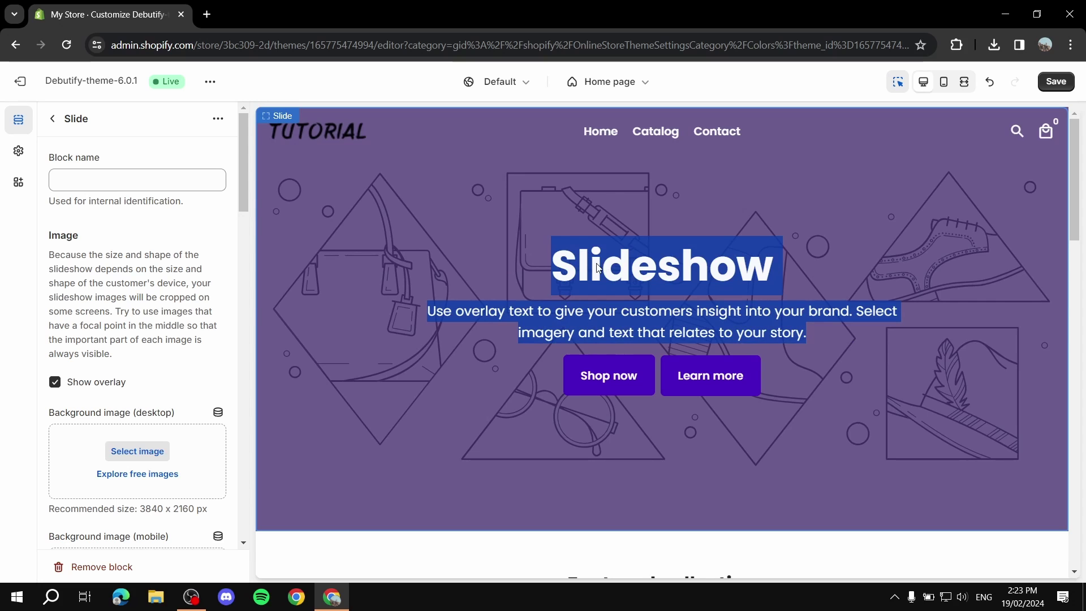
{"action": "left_click", "coordinate": [892, 351]}
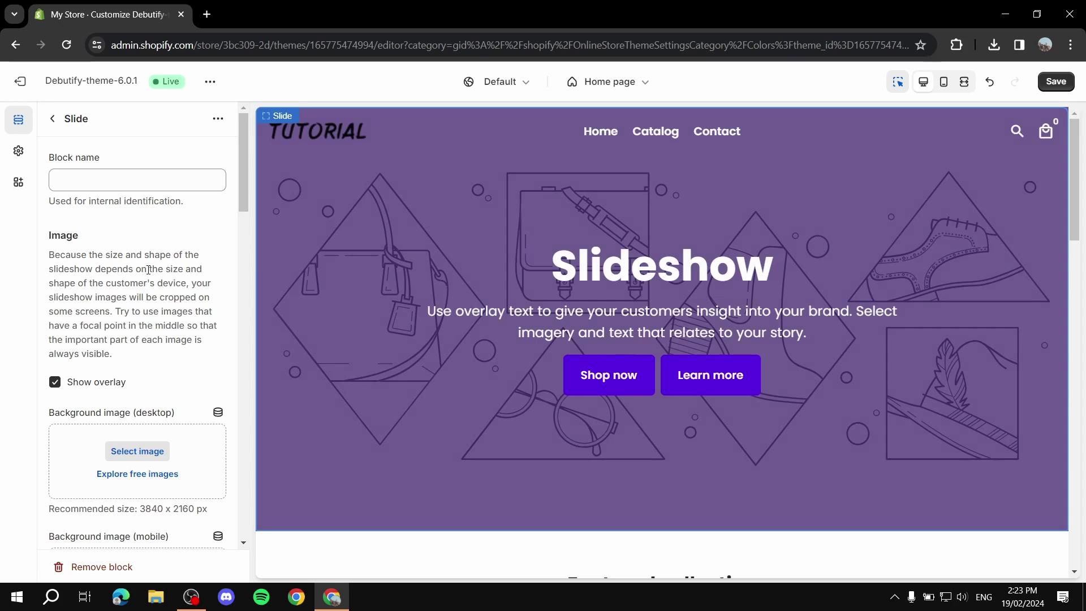
{"action": "scroll", "coordinate": [158, 284], "scroll_direction": "down", "scroll_amount": 3}
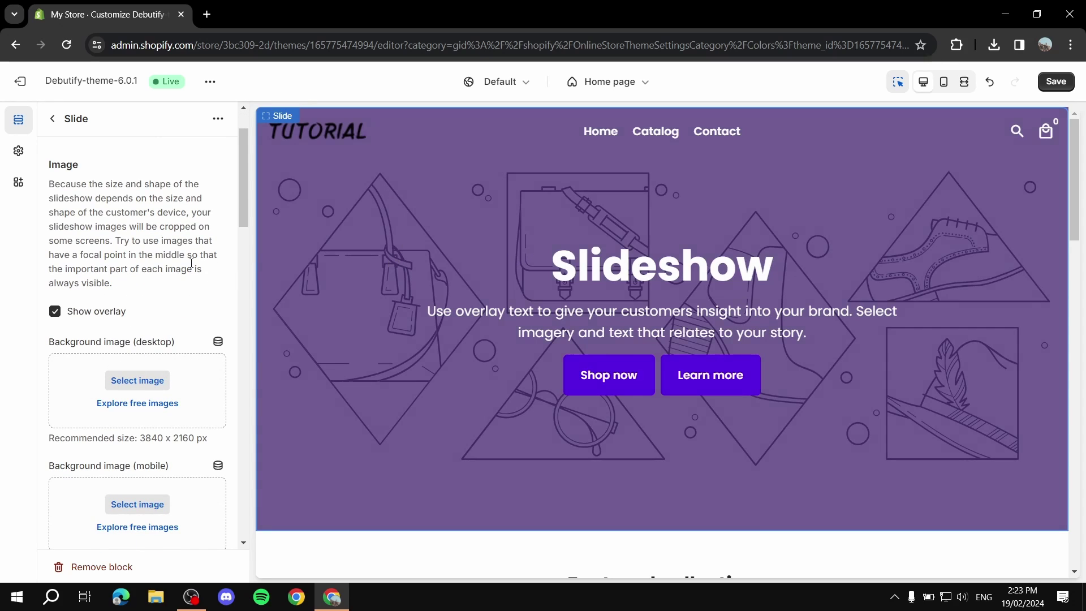
{"action": "scroll", "coordinate": [141, 271], "scroll_direction": "down", "scroll_amount": 1}
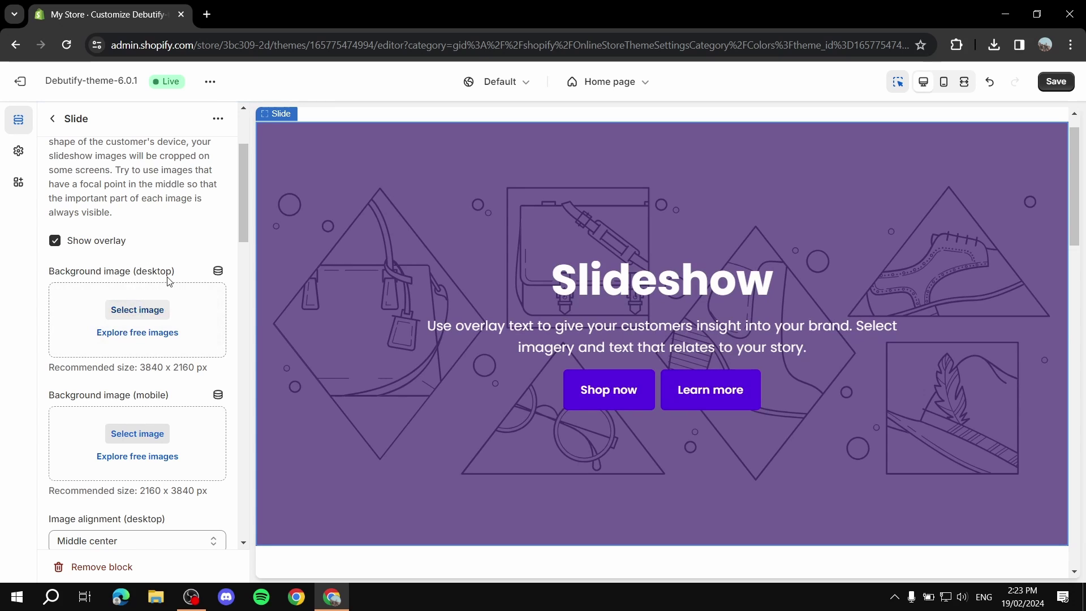
{"action": "left_click", "coordinate": [151, 333]}
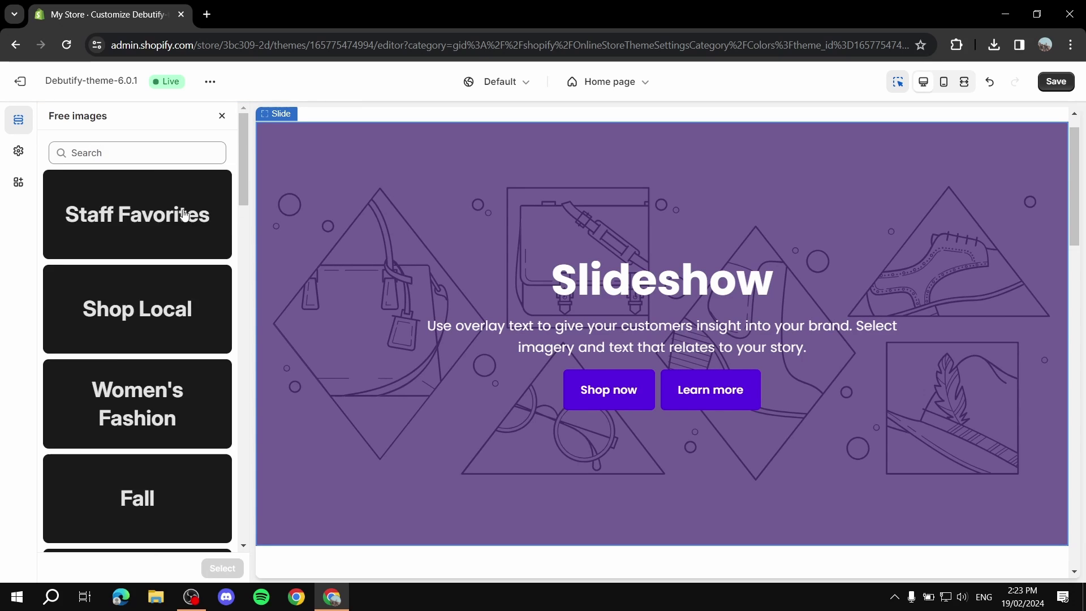
{"action": "left_click", "coordinate": [151, 148]}
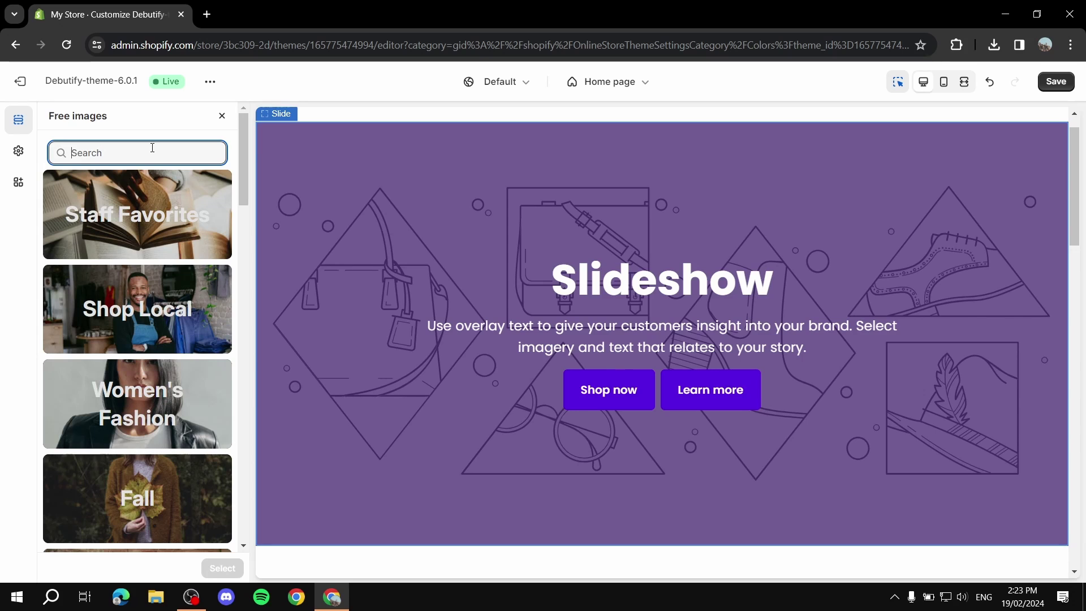
{"action": "type", "text": "Nature"}
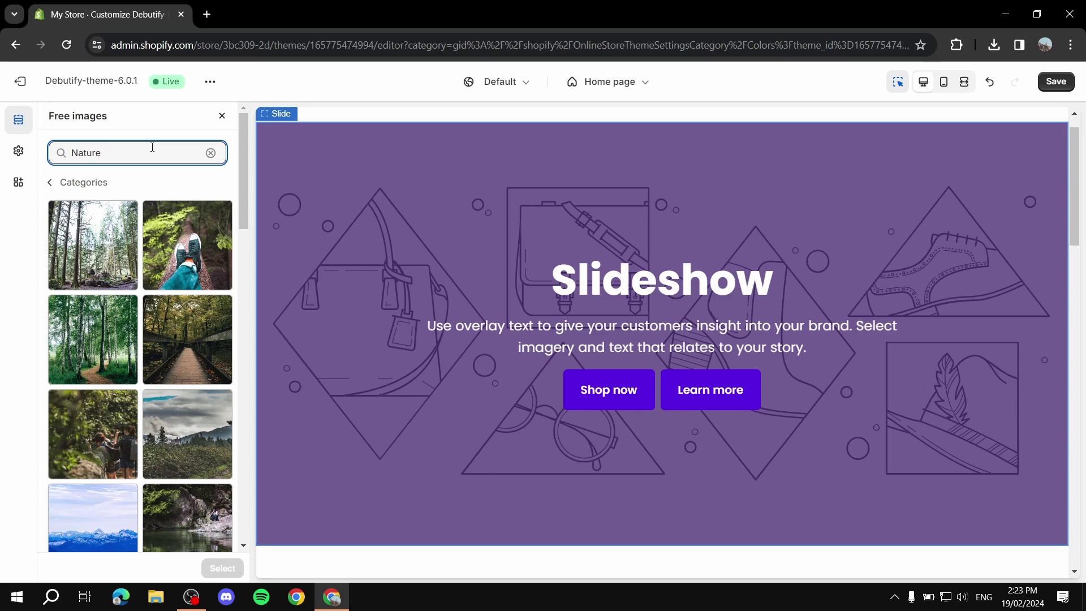
{"action": "left_click", "coordinate": [190, 334]}
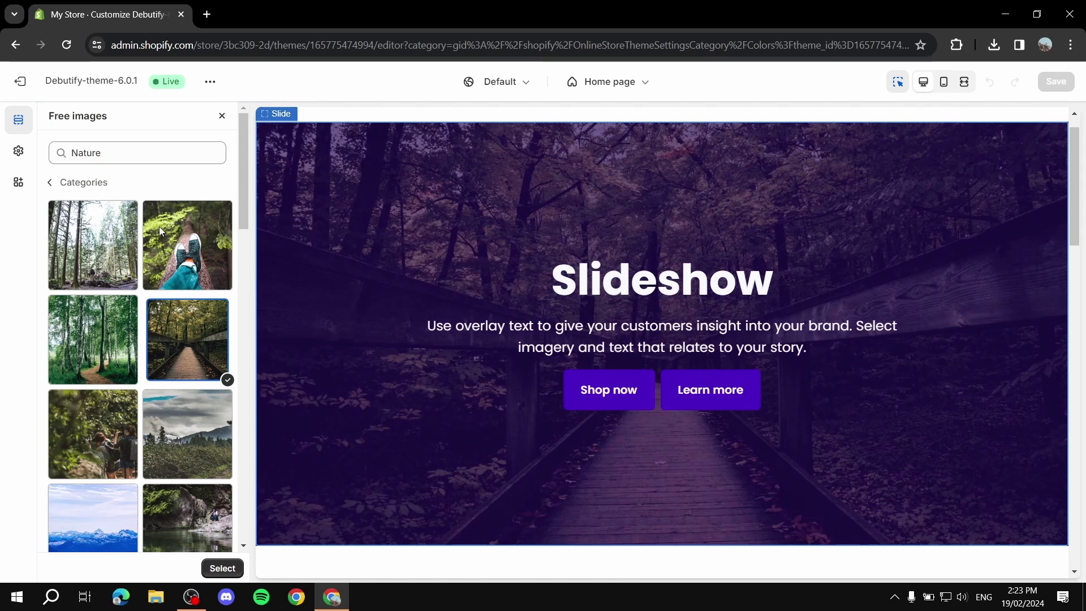
{"action": "left_click", "coordinate": [52, 179]}
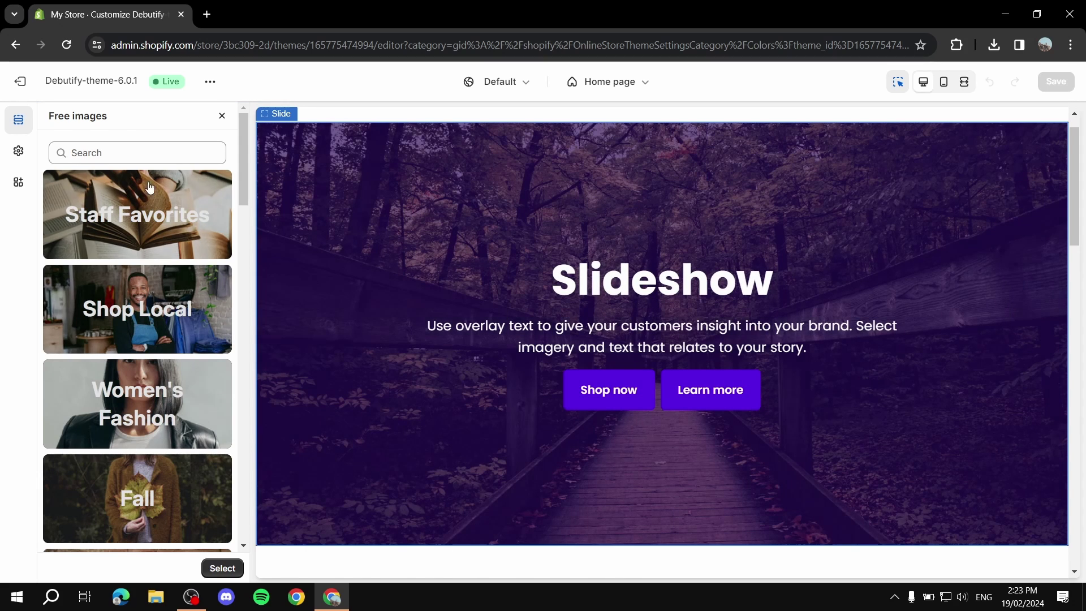
{"action": "left_click", "coordinate": [224, 116]}
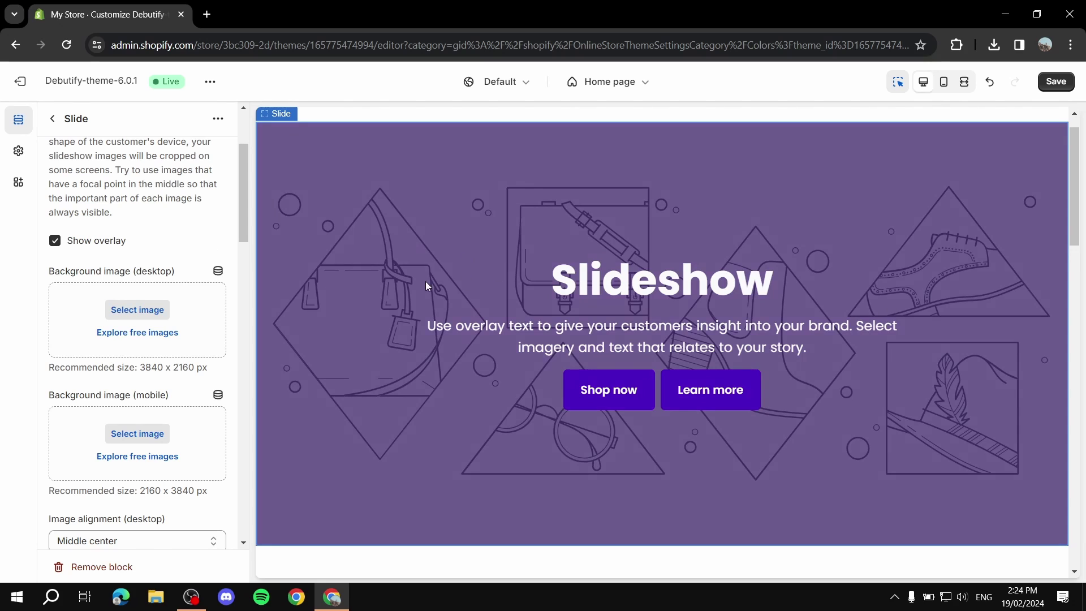
Step: Search the free images for Nature and set the wooden boardwalk path photo as the slide's desktop background image
{"action": "left_click", "coordinate": [146, 333]}
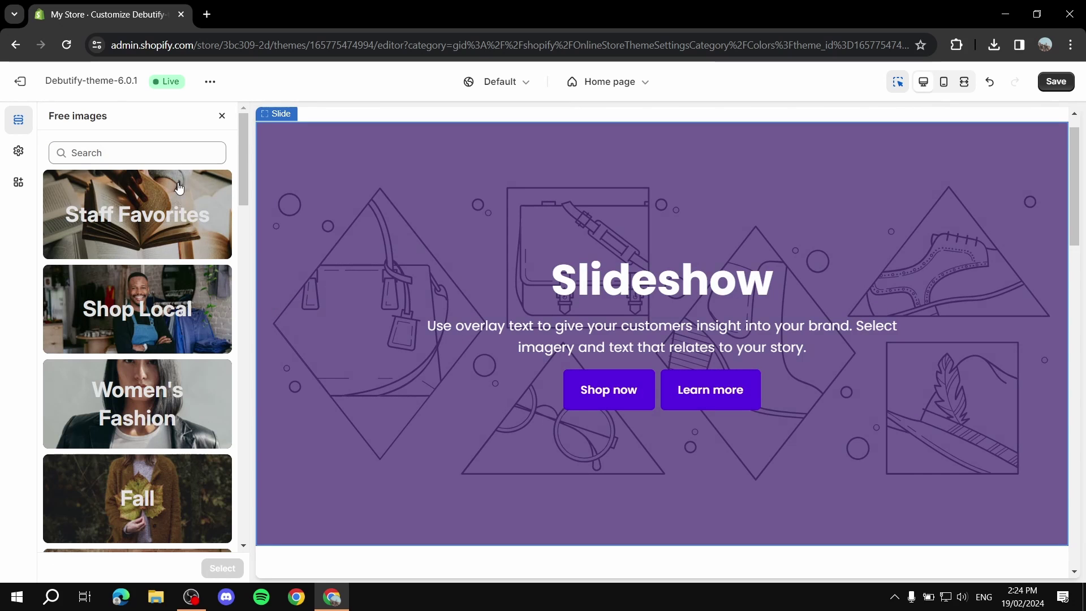
{"action": "left_click", "coordinate": [163, 148]}
{"action": "type", "text": "Nature"}
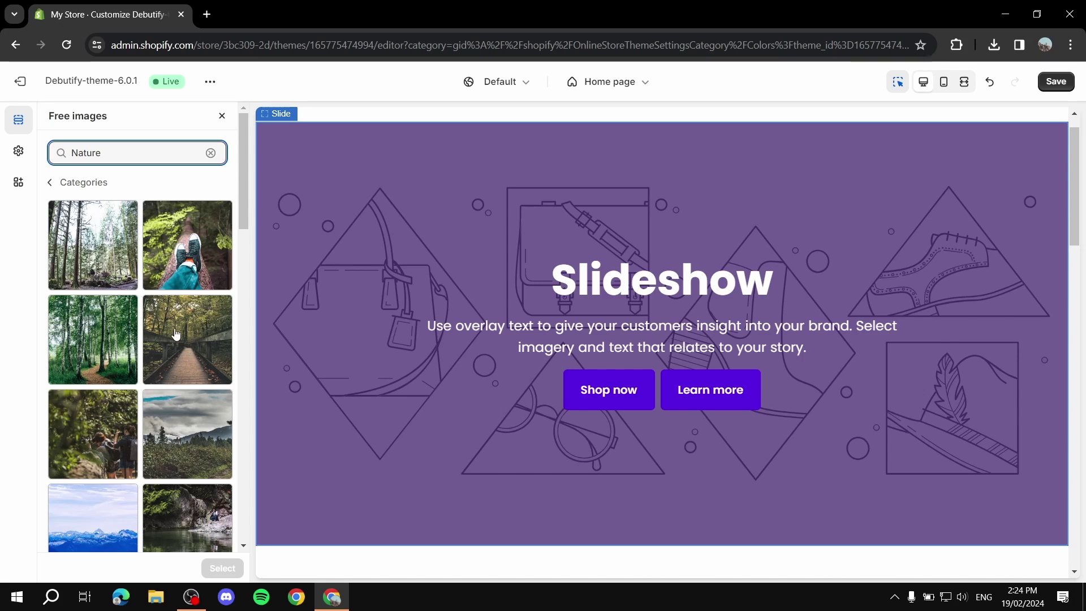
{"action": "left_click", "coordinate": [176, 334]}
{"action": "left_click", "coordinate": [237, 568]}
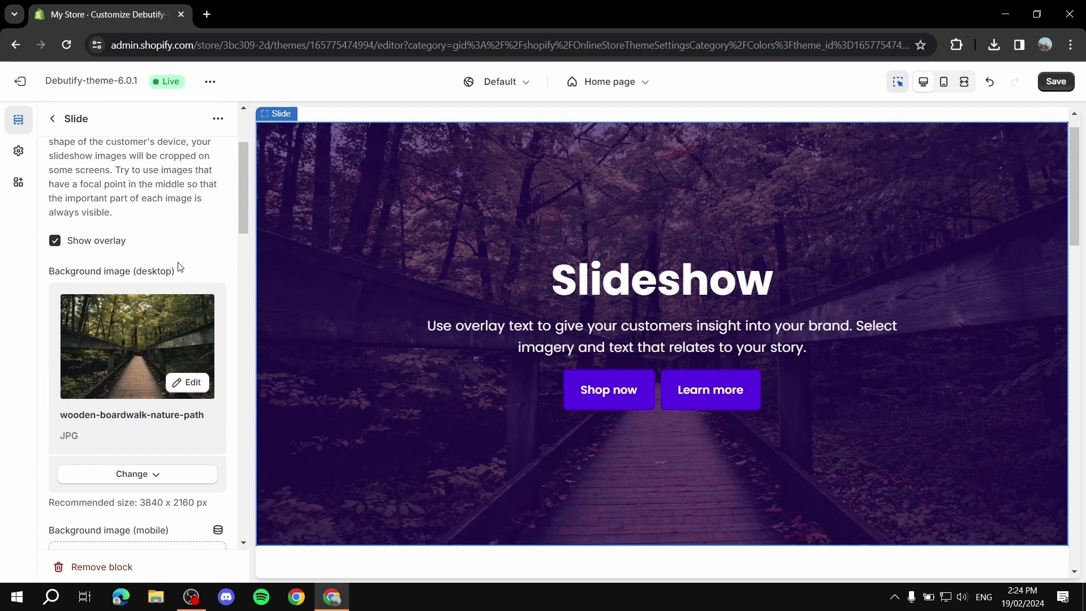
Step: Look through the slide's mobile background, image alignment, link, video, text, font and first button settings
{"action": "scroll", "coordinate": [229, 353], "scroll_direction": "down", "scroll_amount": 1}
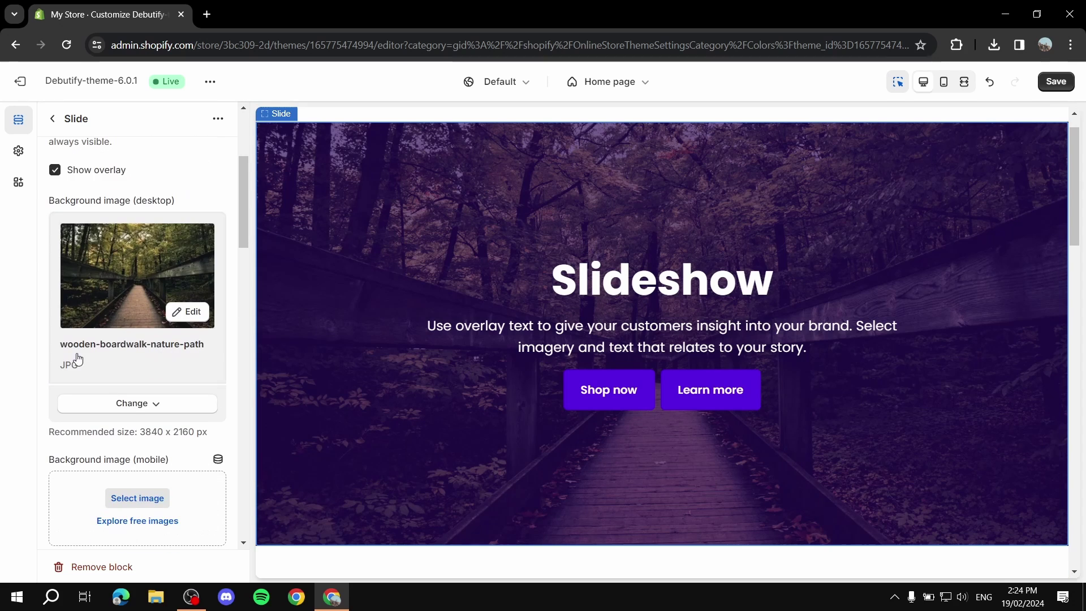
{"action": "scroll", "coordinate": [229, 353], "scroll_direction": "down", "scroll_amount": 2}
{"action": "scroll", "coordinate": [176, 311], "scroll_direction": "down", "scroll_amount": 1}
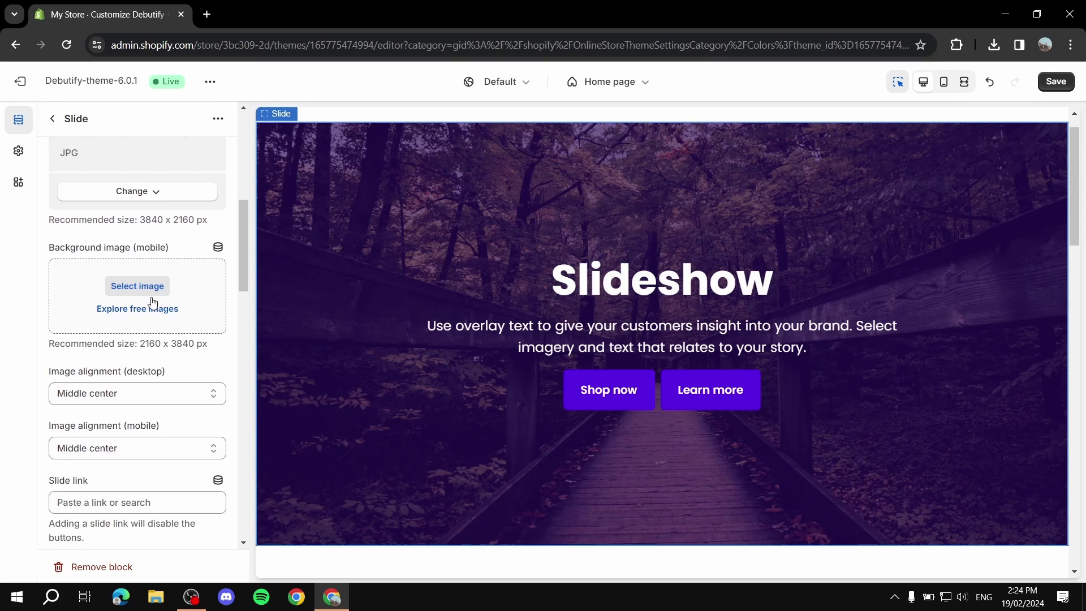
{"action": "left_click_drag", "start_coordinate": [80, 247], "coordinate": [167, 253]}
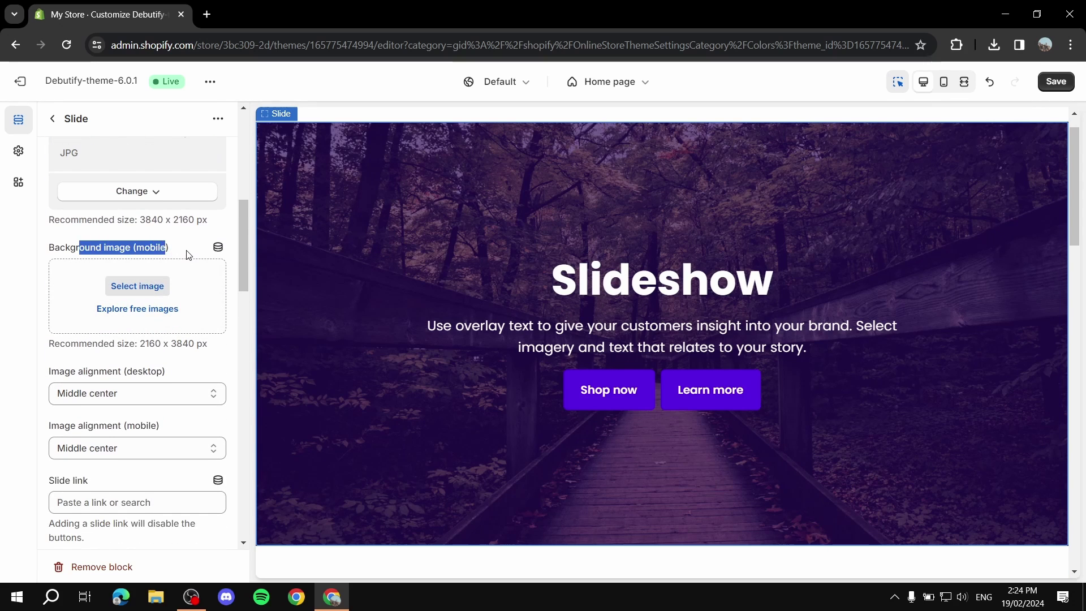
{"action": "left_click", "coordinate": [189, 254]}
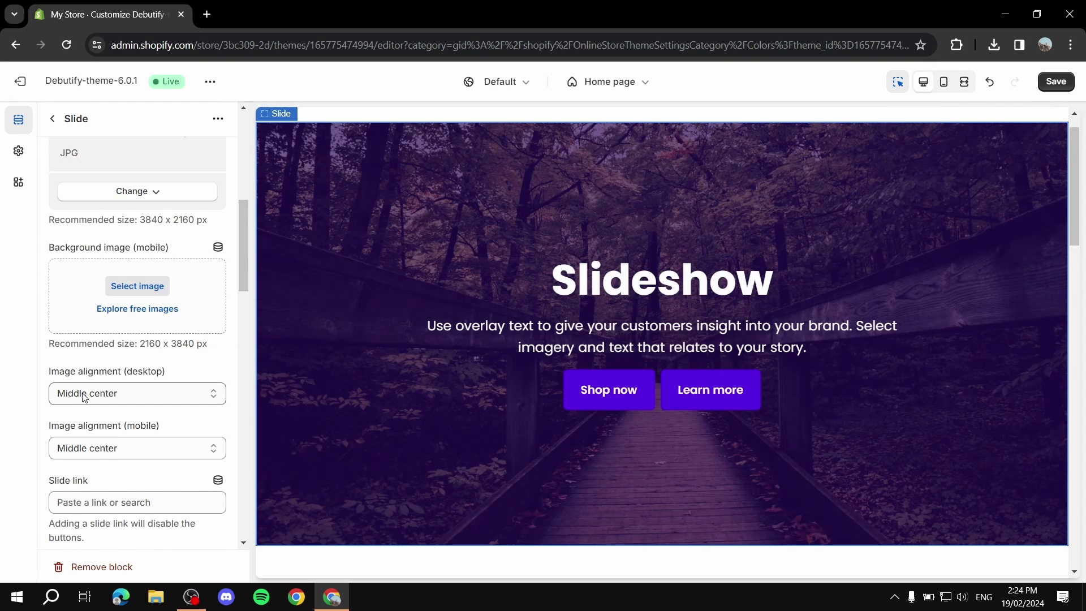
{"action": "scroll", "coordinate": [83, 397], "scroll_direction": "down", "scroll_amount": 5}
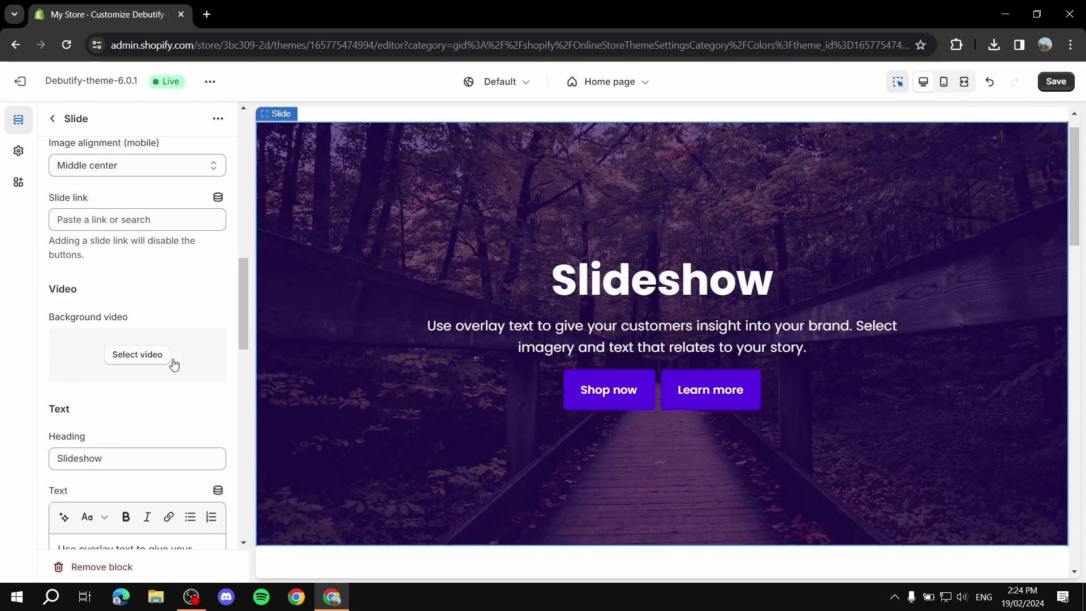
{"action": "scroll", "coordinate": [174, 365], "scroll_direction": "down", "scroll_amount": 10}
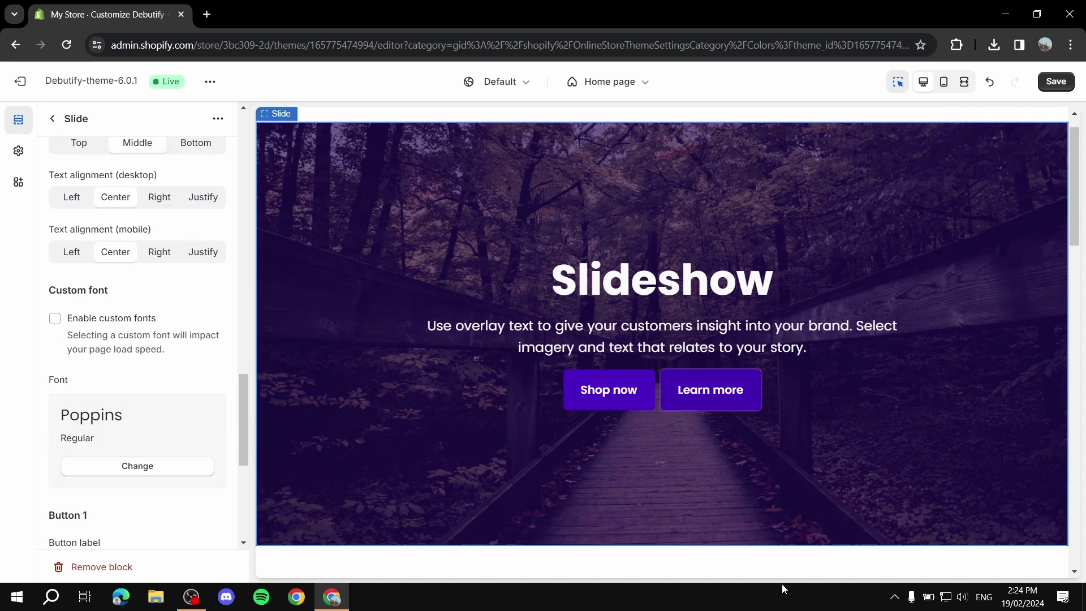
{"action": "scroll", "coordinate": [701, 429], "scroll_direction": "down", "scroll_amount": 1}
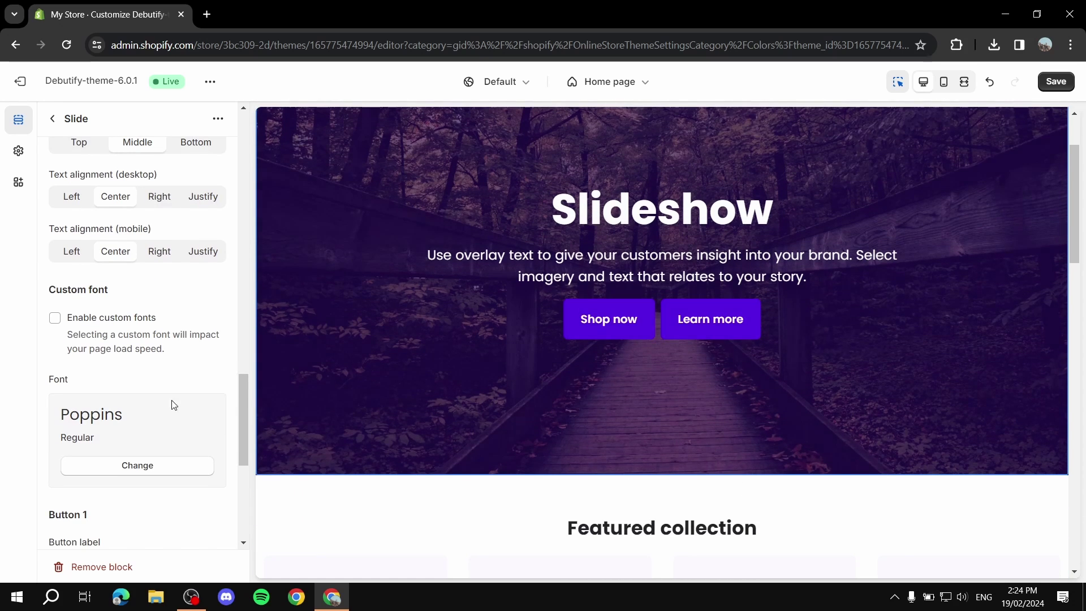
{"action": "scroll", "coordinate": [432, 371], "scroll_direction": "up", "scroll_amount": 2}
{"action": "scroll", "coordinate": [177, 417], "scroll_direction": "down", "scroll_amount": 4}
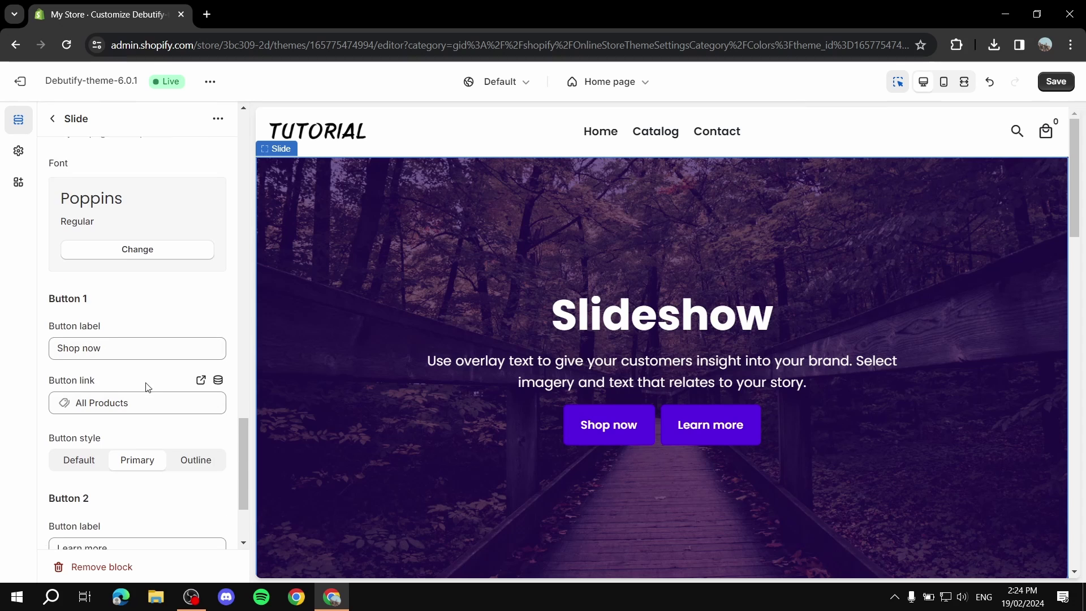
Step: Clear the Button 2 label to remove the second button from the slide
{"action": "scroll", "coordinate": [153, 408], "scroll_direction": "down", "scroll_amount": 3}
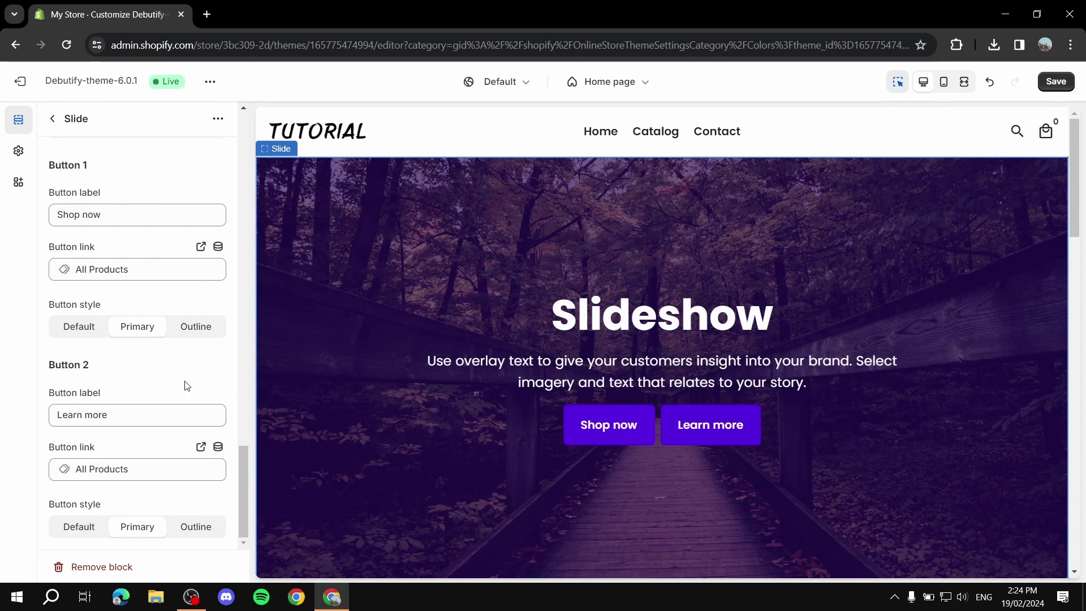
{"action": "left_click_drag", "start_coordinate": [164, 415], "coordinate": [2, 419]}
{"action": "key", "text": "BackSpace"}
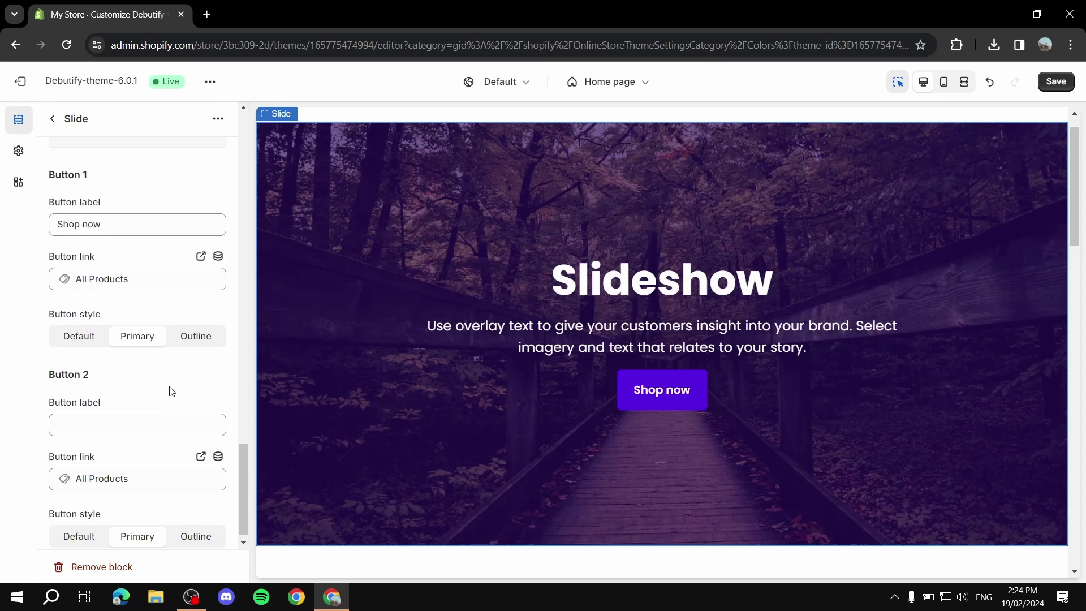
Step: Review the slide's Button 1 label and link, and check the remaining slide settings up to the block name
{"action": "scroll", "coordinate": [168, 390], "scroll_direction": "up", "scroll_amount": 3}
{"action": "left_click", "coordinate": [118, 359]}
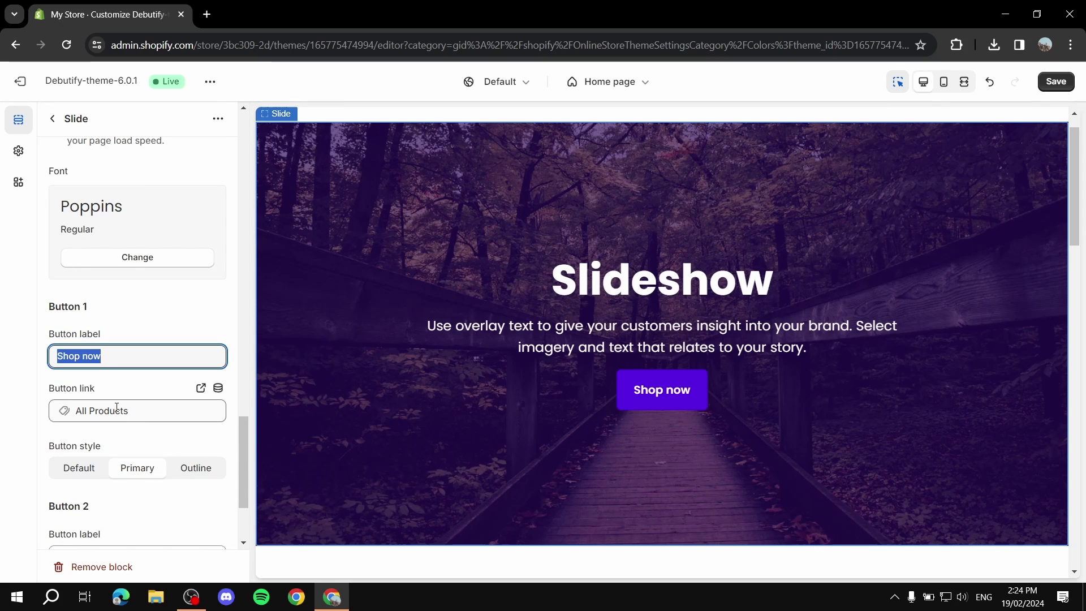
{"action": "left_click", "coordinate": [0, 346]}
{"action": "scroll", "coordinate": [90, 295], "scroll_direction": "up", "scroll_amount": 8}
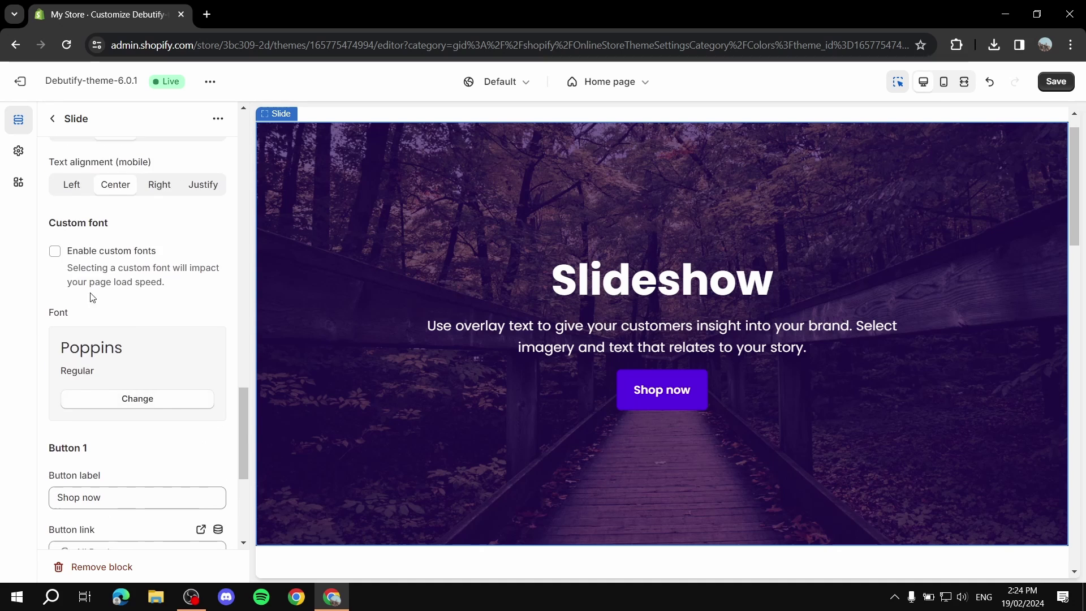
{"action": "scroll", "coordinate": [79, 272], "scroll_direction": "down", "scroll_amount": 7}
{"action": "scroll", "coordinate": [142, 240], "scroll_direction": "up", "scroll_amount": 10}
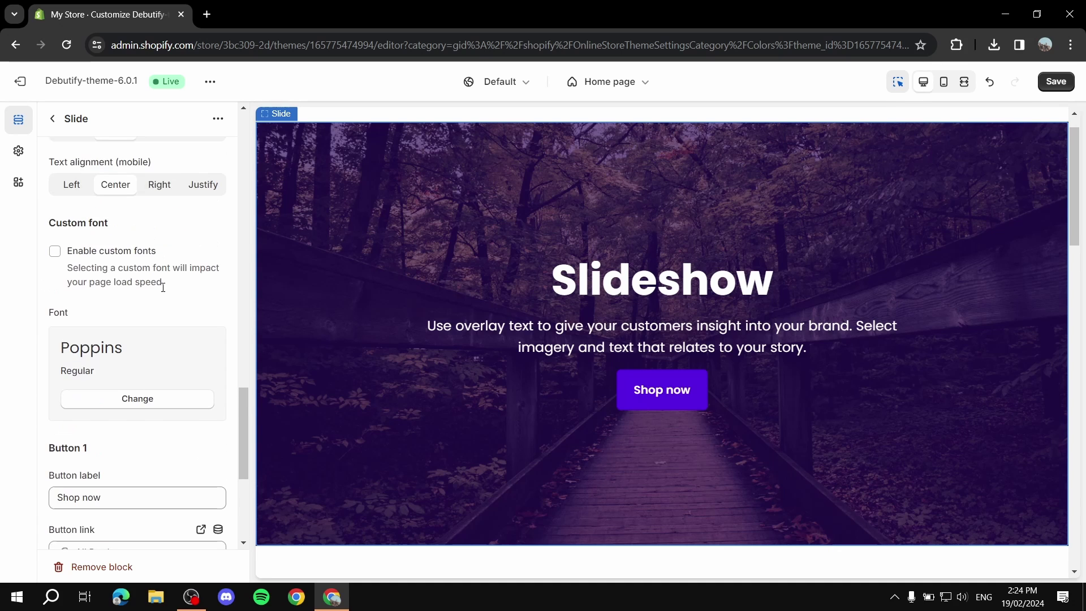
{"action": "scroll", "coordinate": [142, 240], "scroll_direction": "up", "scroll_amount": 10}
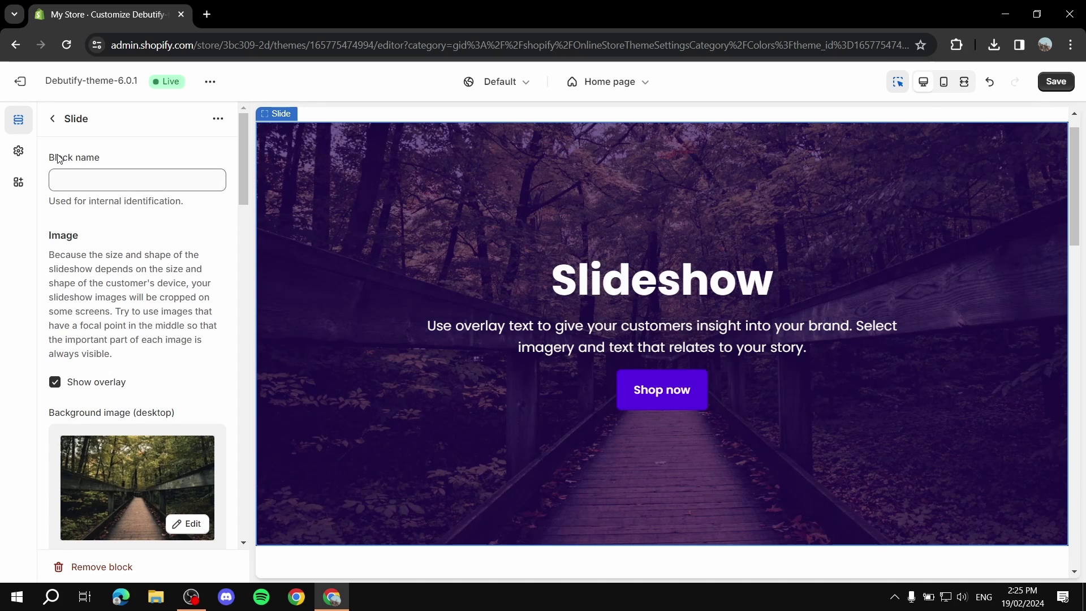
Step: Set the header's background color to #000000 in the theme's color settings
{"action": "left_click", "coordinate": [19, 152]}
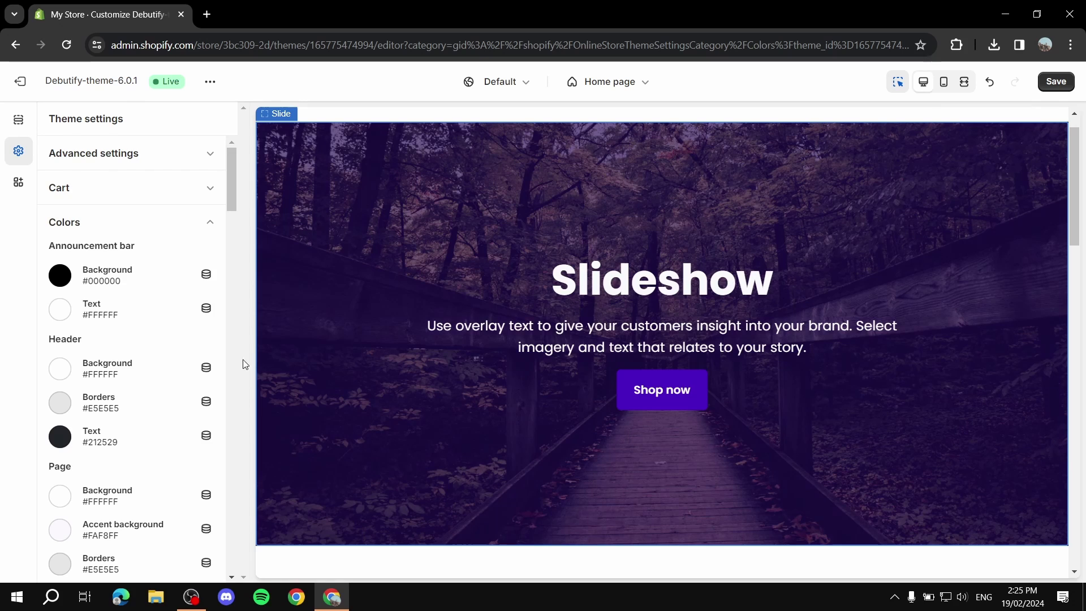
{"action": "scroll", "coordinate": [142, 330], "scroll_direction": "down", "scroll_amount": 1}
{"action": "left_click", "coordinate": [60, 298]}
{"action": "type", "text": "141414"}
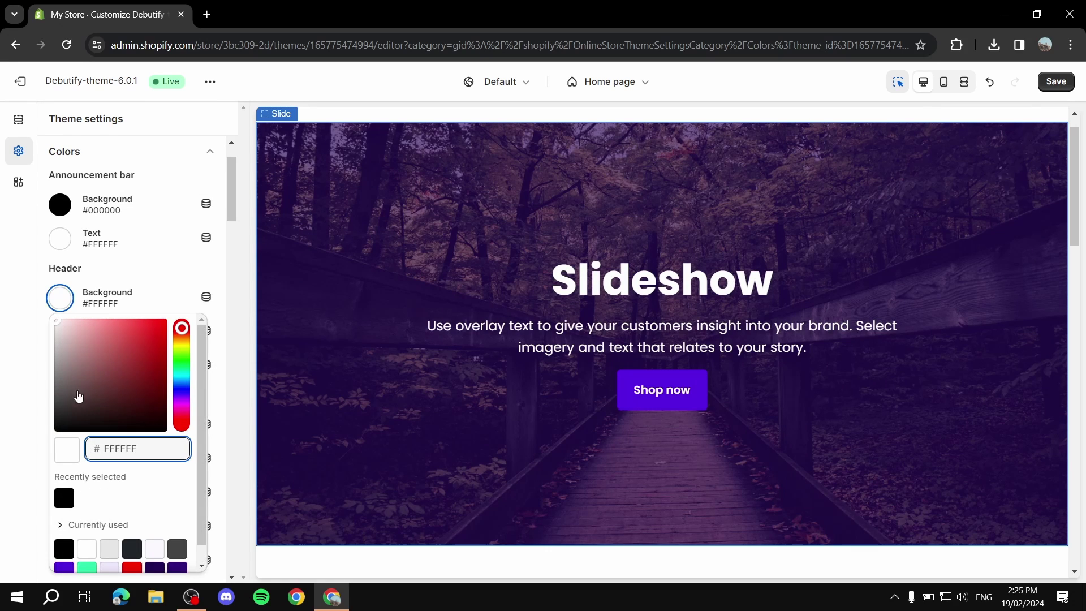
{"action": "left_click", "coordinate": [44, 439]}
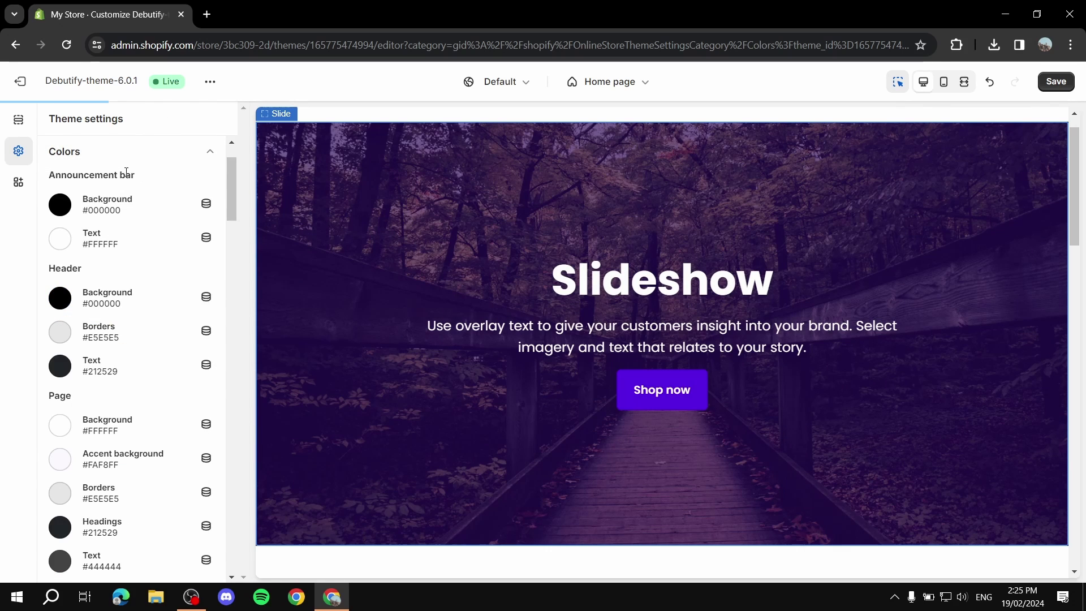
{"action": "left_click_drag", "start_coordinate": [126, 175], "coordinate": [5, 177]}
{"action": "left_click", "coordinate": [55, 273]}
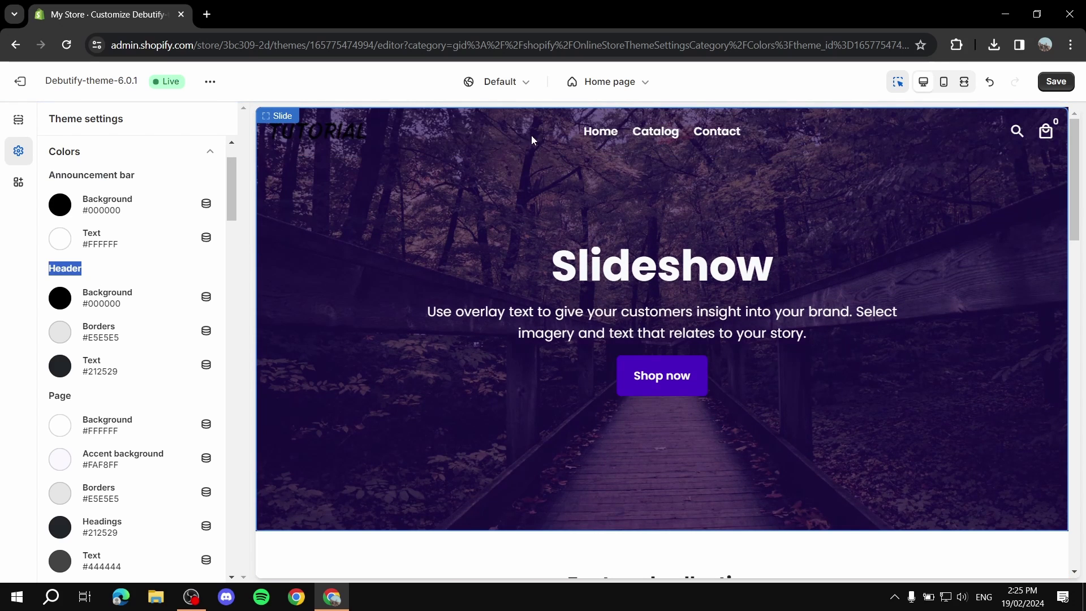
Step: Change the header's borders color to the yellow shade #BEAF36
{"action": "left_click", "coordinate": [62, 334]}
{"action": "left_click", "coordinate": [182, 106]}
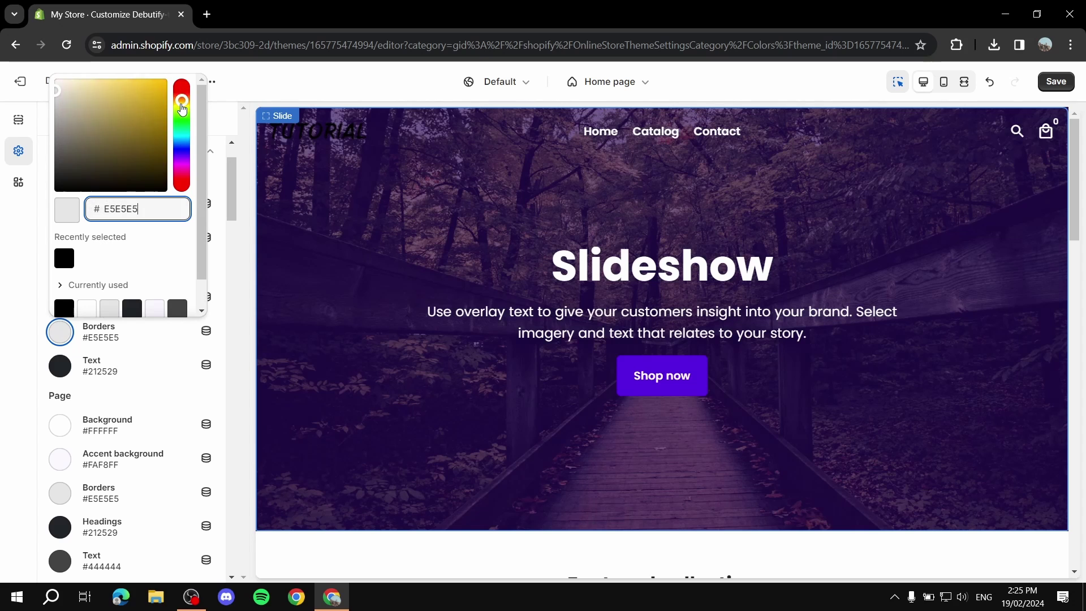
{"action": "left_click_drag", "start_coordinate": [183, 106], "coordinate": [135, 107]}
{"action": "left_click", "coordinate": [144, 118]}
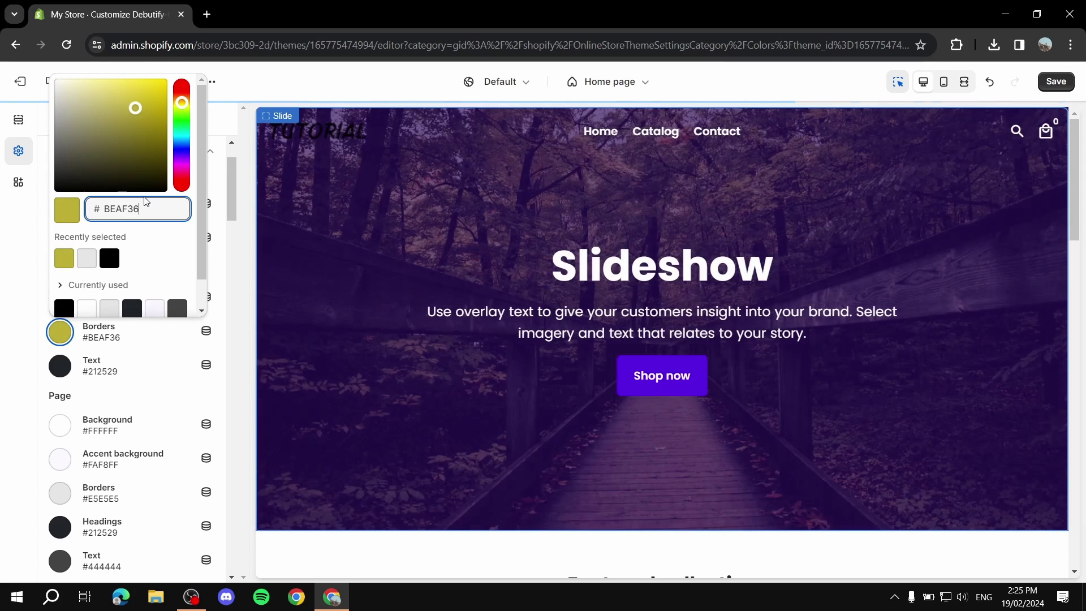
{"action": "left_click", "coordinate": [31, 209]}
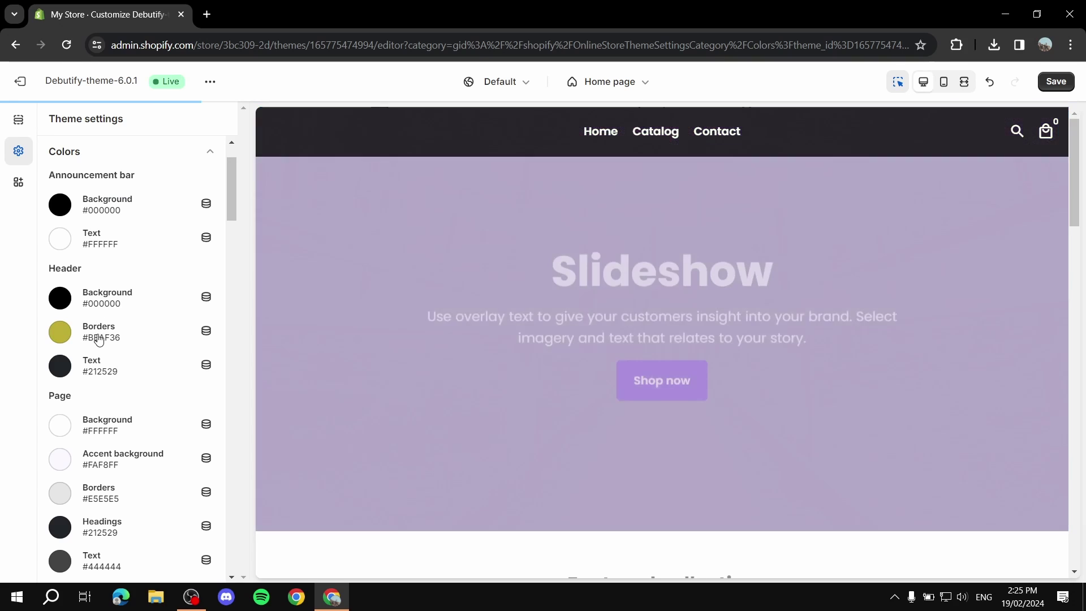
{"action": "left_click", "coordinate": [96, 331]}
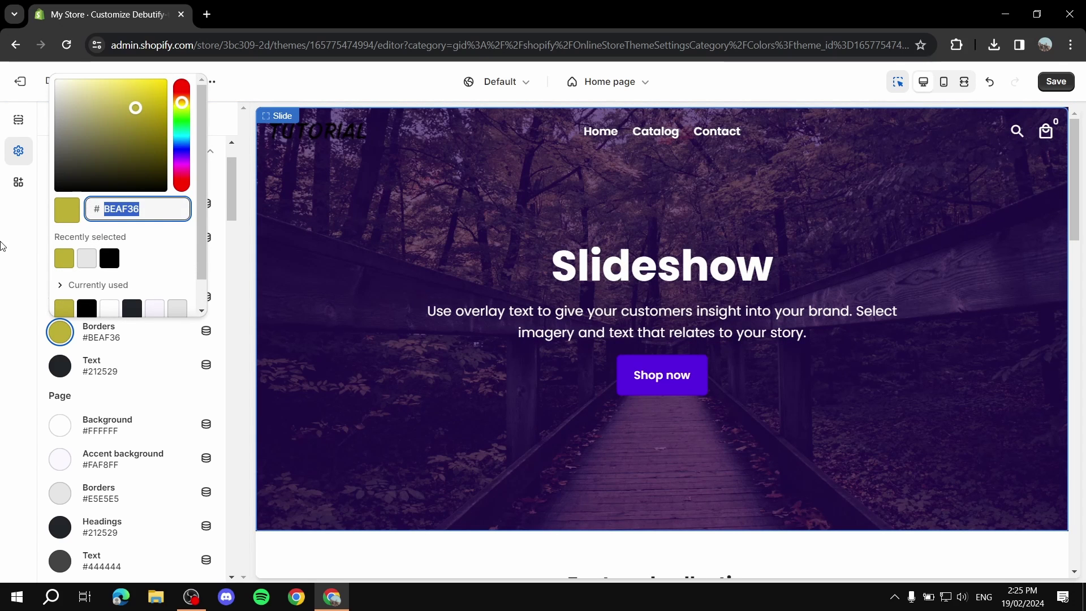
{"action": "left_click", "coordinate": [128, 318]}
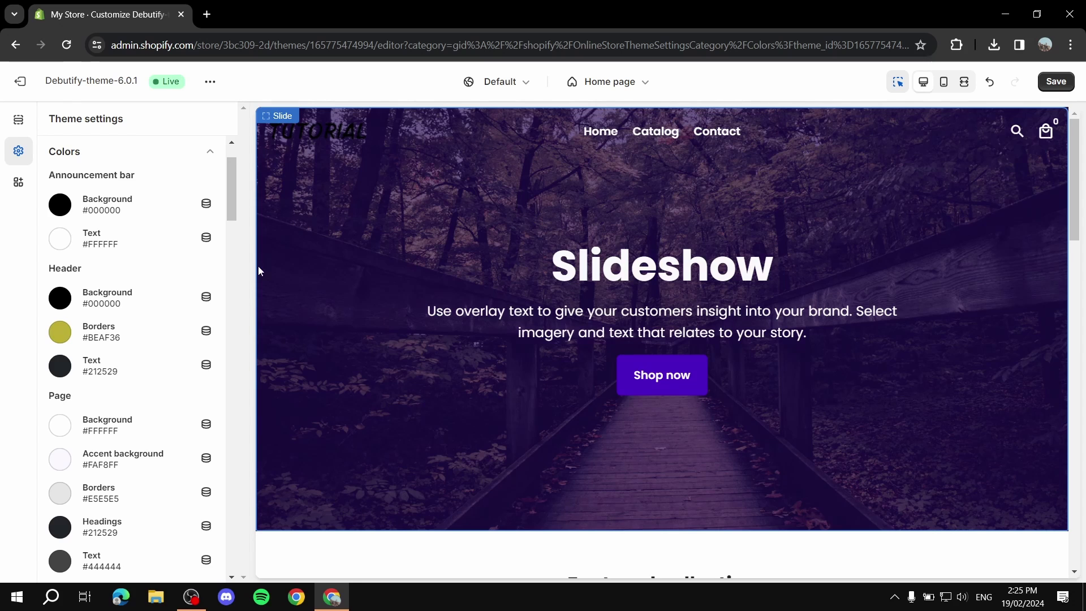
Step: Set the page's Buttons color to the recently used yellow #BEAF36
{"action": "scroll", "coordinate": [113, 277], "scroll_direction": "down", "scroll_amount": 3}
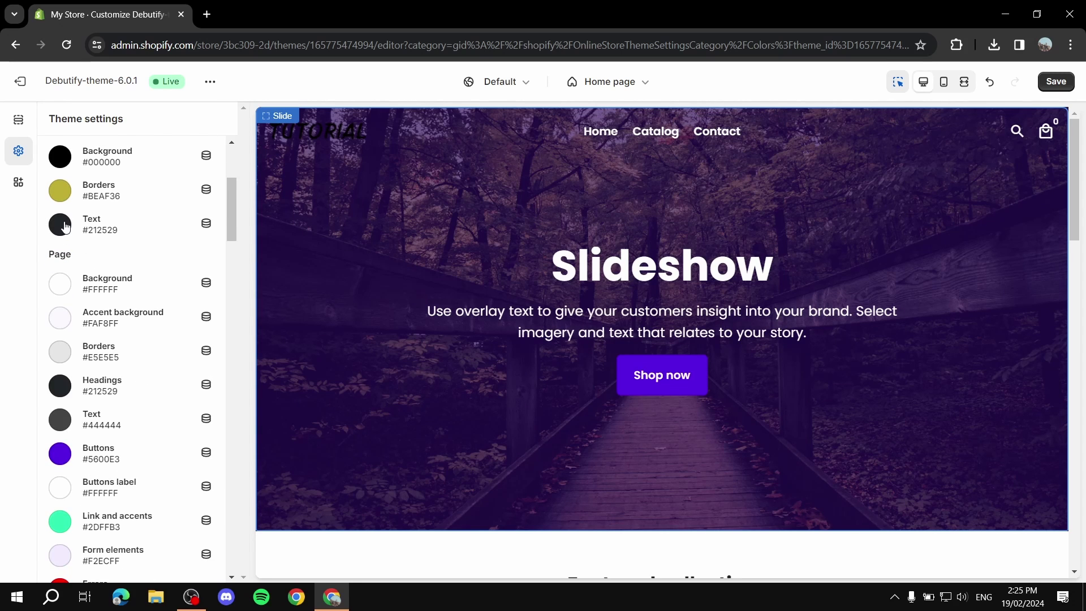
{"action": "left_click", "coordinate": [66, 226]}
{"action": "left_click", "coordinate": [111, 223]}
{"action": "scroll", "coordinate": [110, 289], "scroll_direction": "down", "scroll_amount": 1}
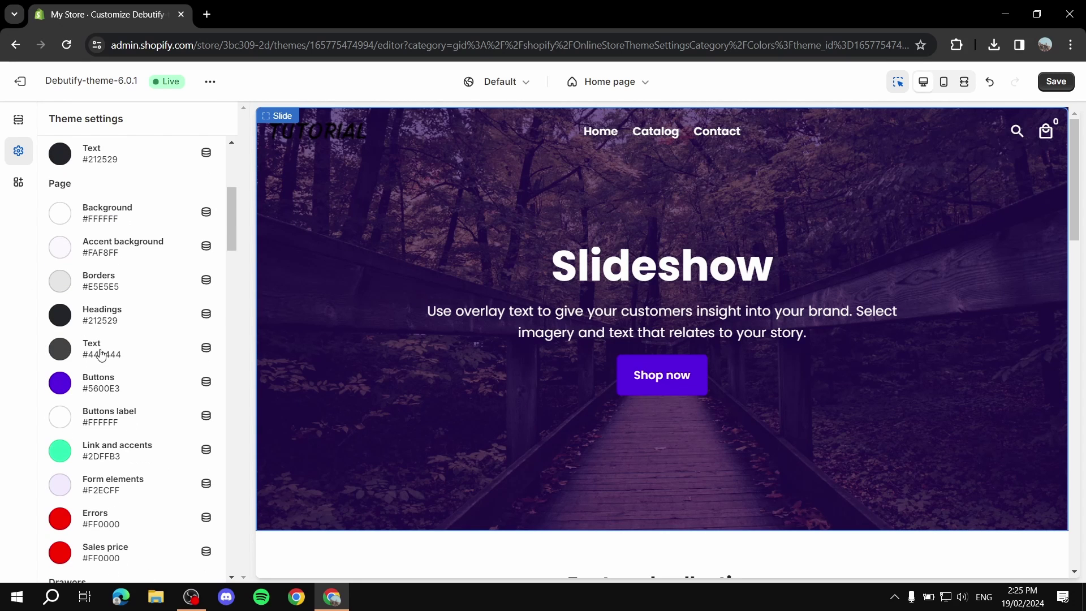
{"action": "left_click", "coordinate": [63, 386]}
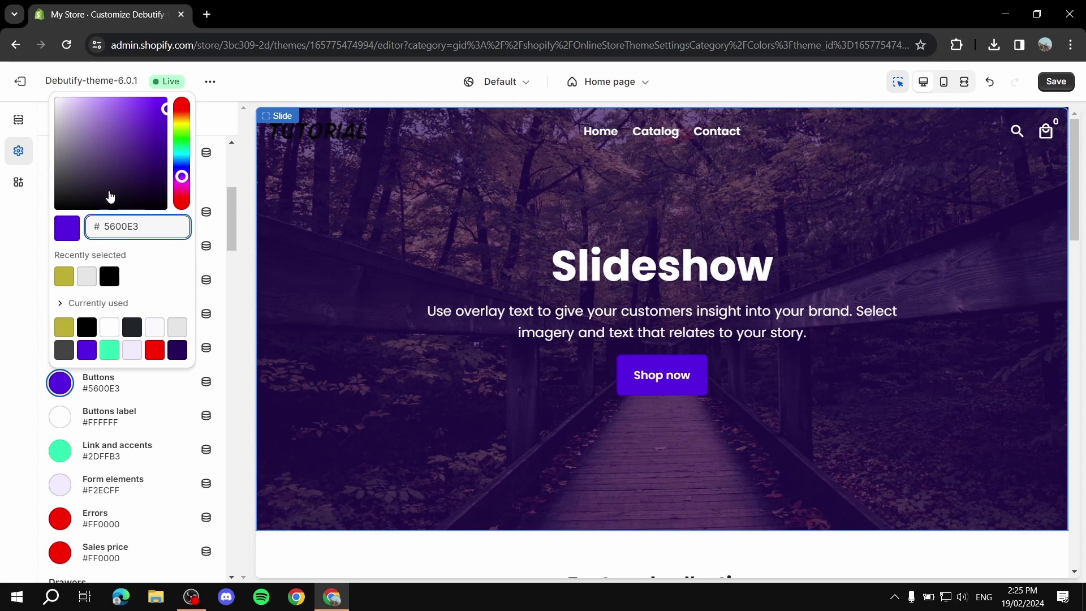
{"action": "left_click", "coordinate": [64, 278]}
{"action": "left_click", "coordinate": [1, 306]}
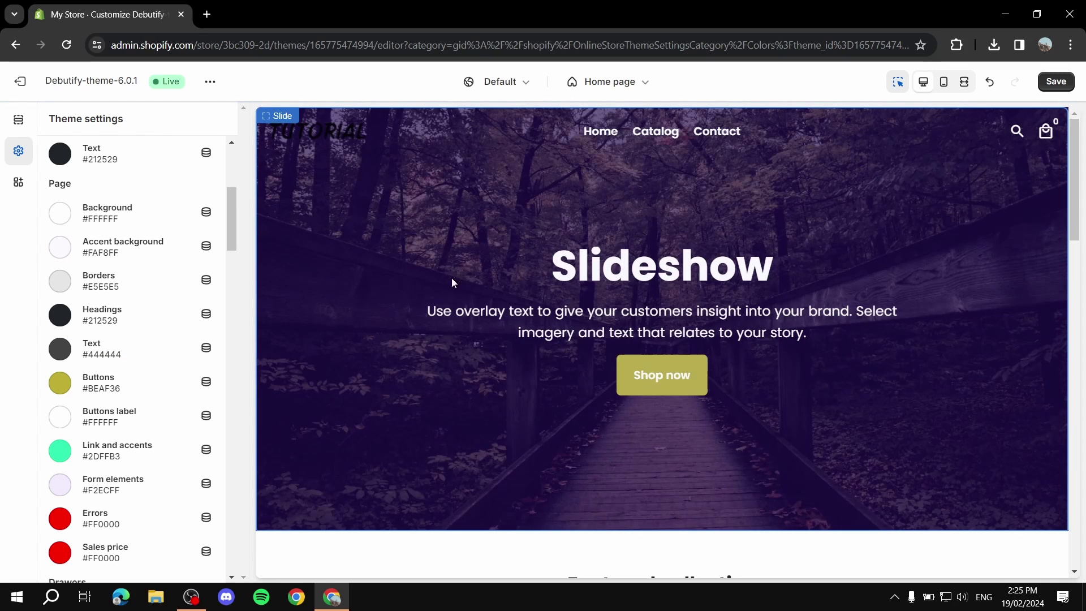
Step: Examine the Drawers colors, open the cart drawer in the preview to see where they apply, and return to the theme settings
{"action": "scroll", "coordinate": [84, 375], "scroll_direction": "down", "scroll_amount": 4}
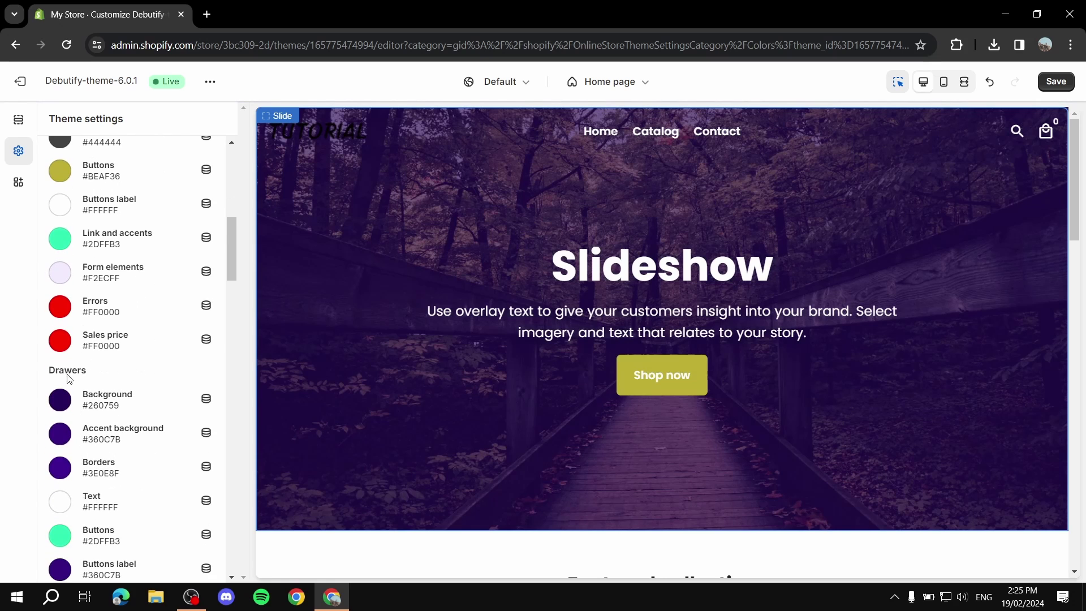
{"action": "scroll", "coordinate": [85, 390], "scroll_direction": "down", "scroll_amount": 1}
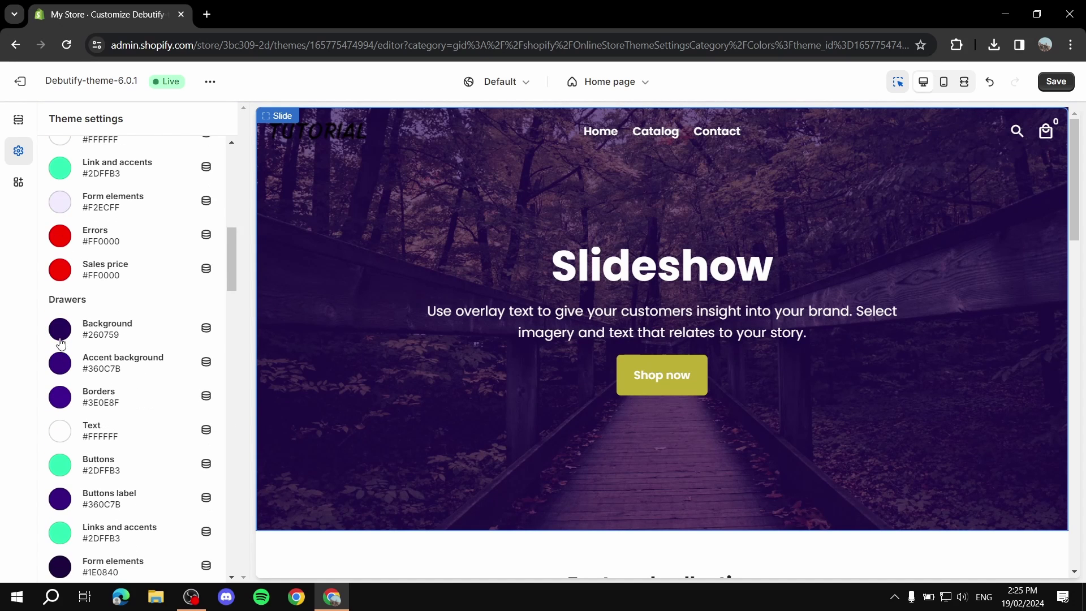
{"action": "left_click", "coordinate": [1046, 132]}
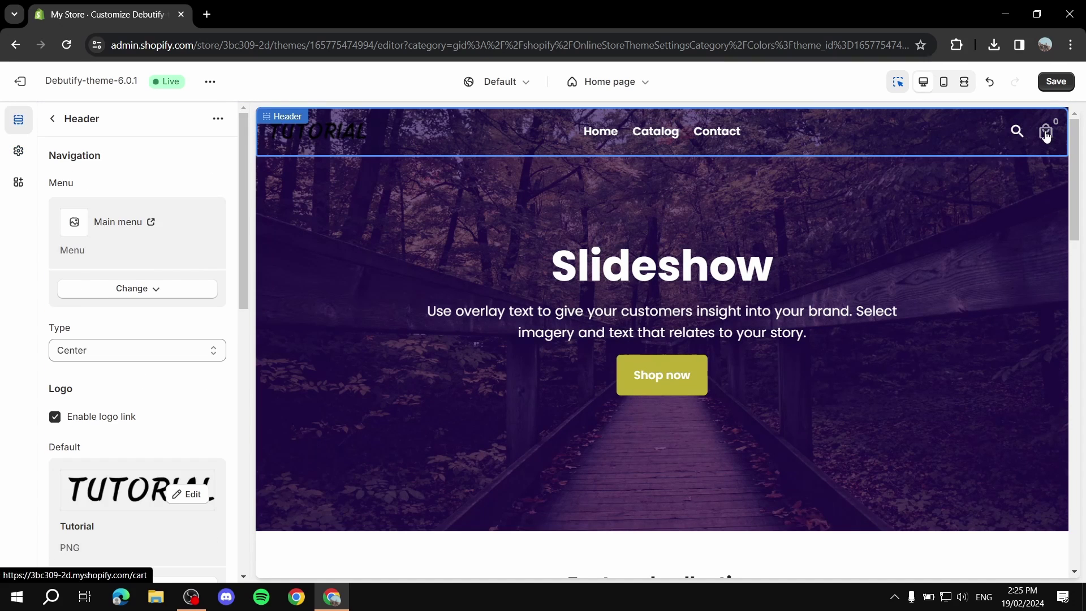
{"action": "left_click", "coordinate": [1046, 134]}
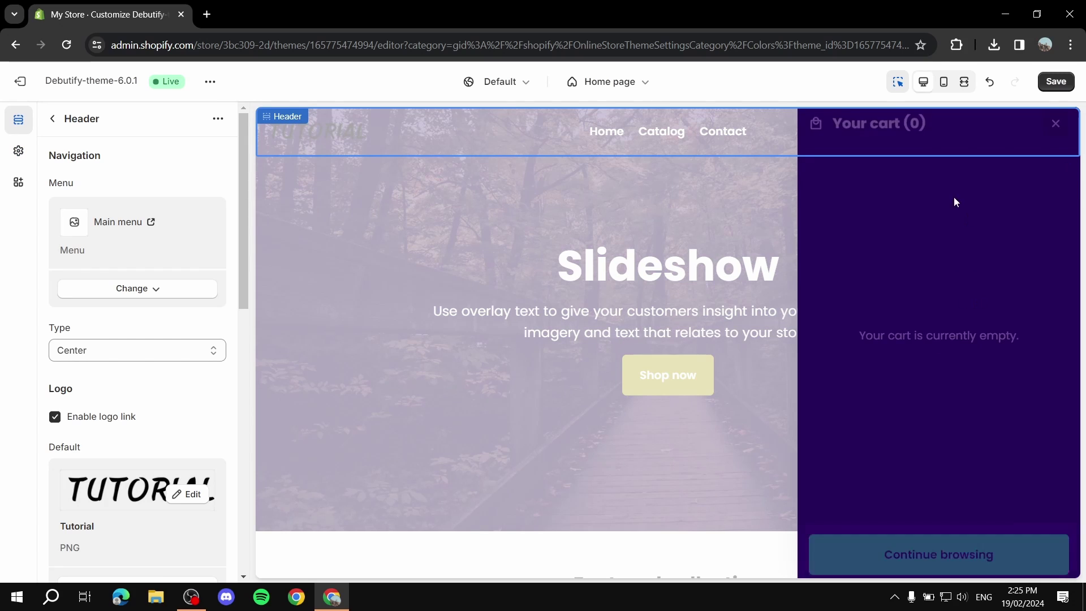
{"action": "left_click", "coordinate": [18, 151]}
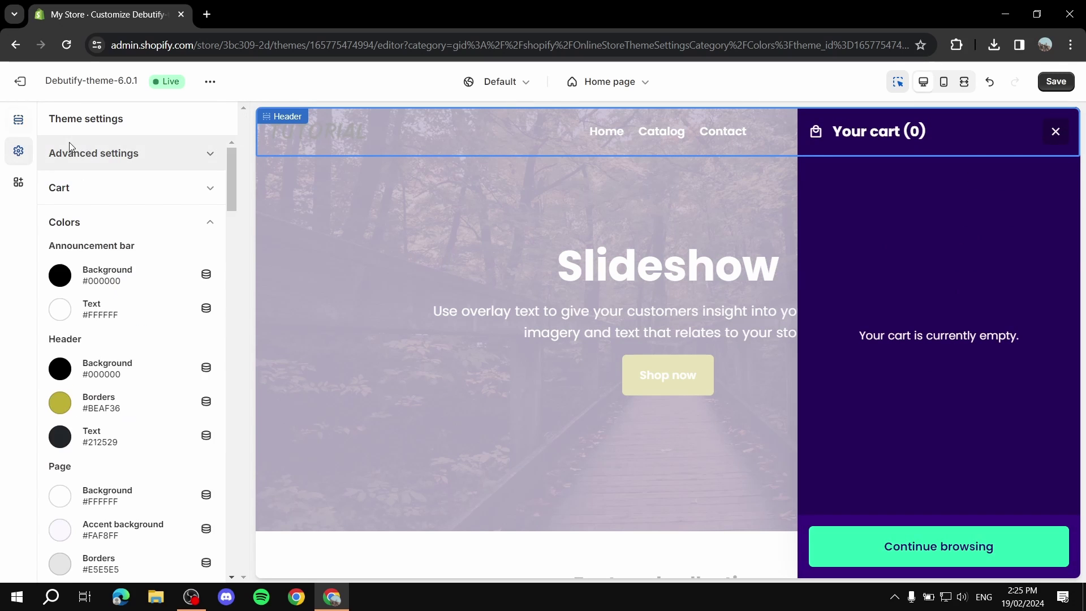
Step: Set the Drawers background color to #000000 in the theme's color settings
{"action": "scroll", "coordinate": [86, 280], "scroll_direction": "down", "scroll_amount": 6}
{"action": "scroll", "coordinate": [138, 233], "scroll_direction": "up", "scroll_amount": 2}
{"action": "scroll", "coordinate": [148, 254], "scroll_direction": "down", "scroll_amount": 6}
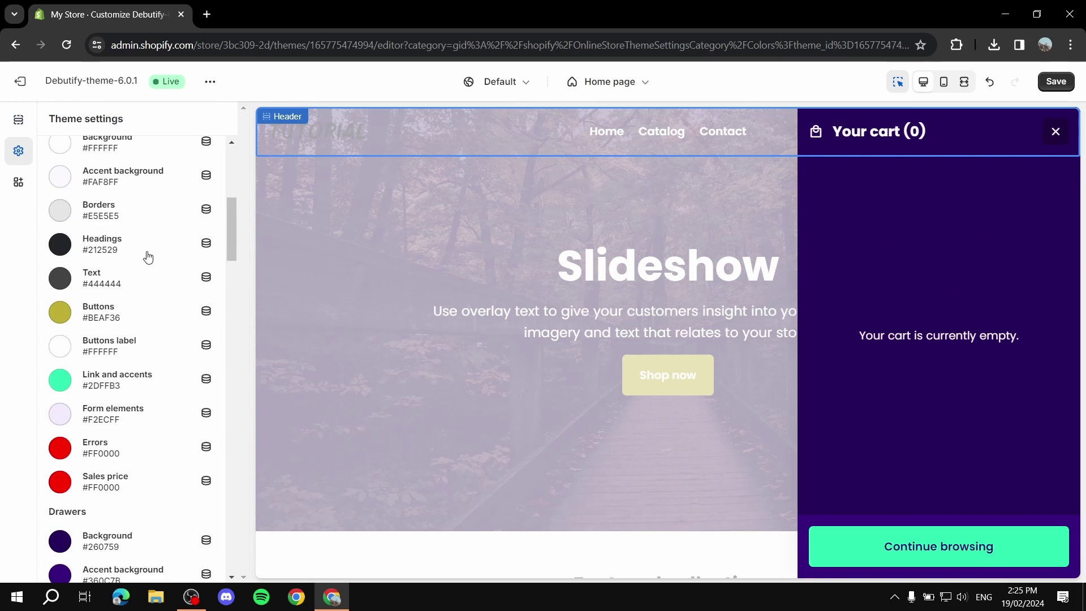
{"action": "scroll", "coordinate": [116, 318], "scroll_direction": "down", "scroll_amount": 1}
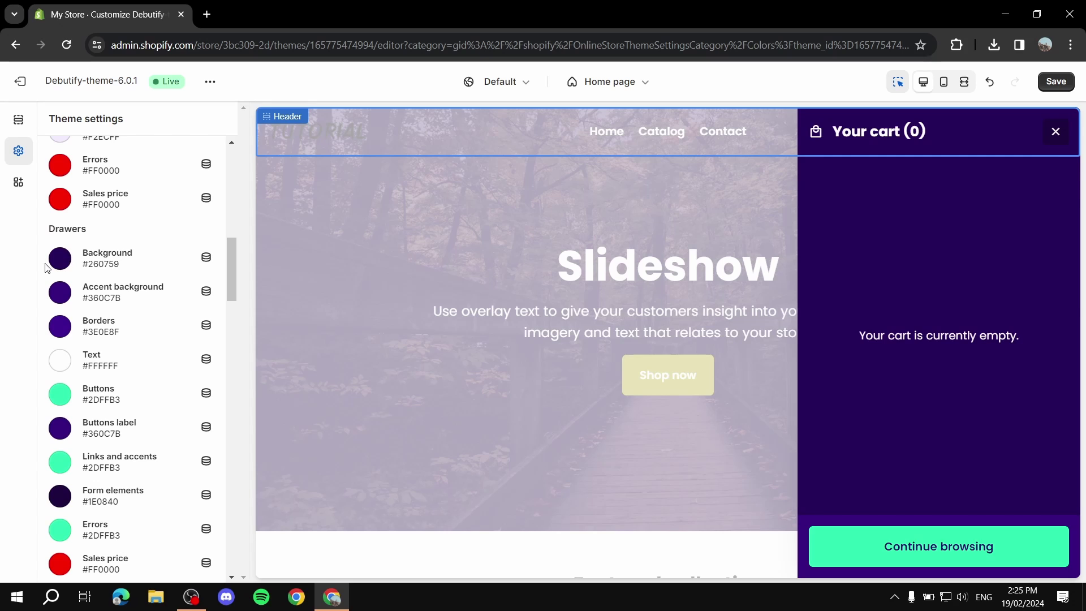
{"action": "left_click", "coordinate": [61, 261]}
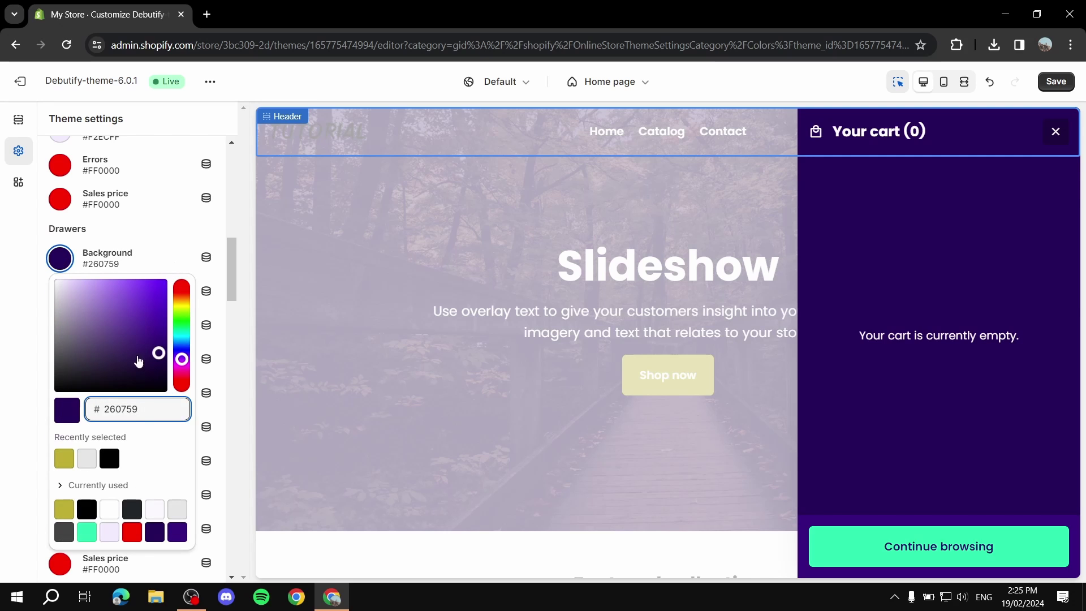
{"action": "left_click", "coordinate": [107, 390]}
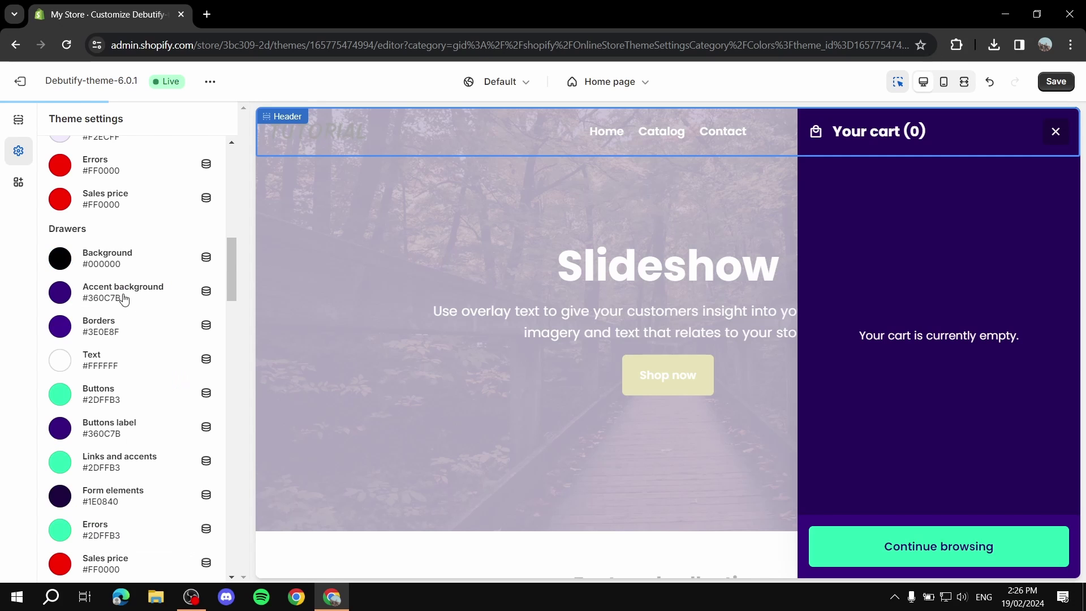
Step: Change the Drawers accent background color to the gray #636363
{"action": "left_click", "coordinate": [60, 292]}
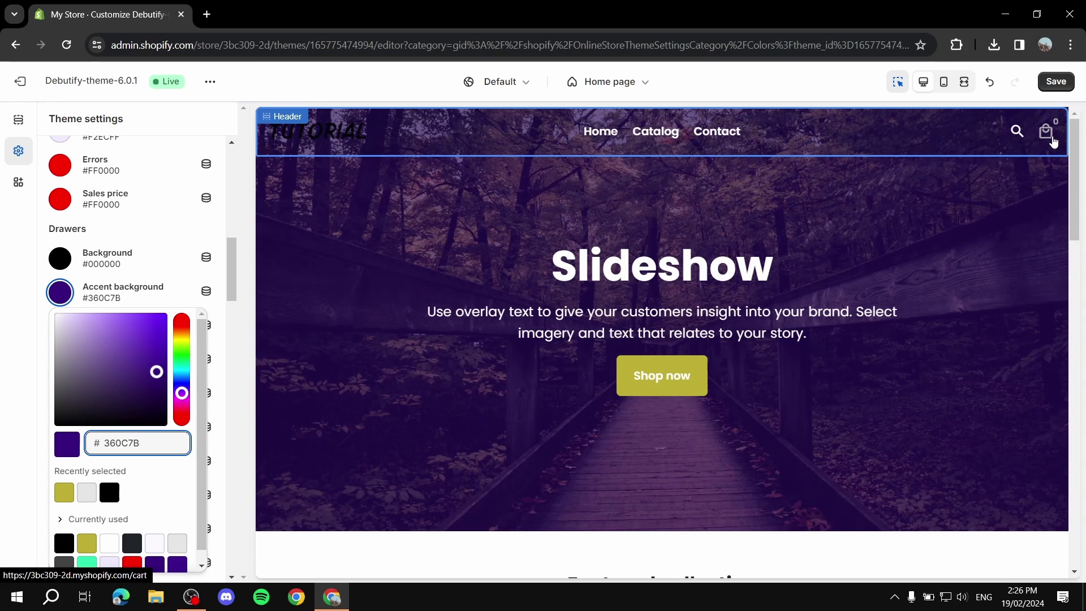
{"action": "left_click", "coordinate": [114, 383]}
{"action": "left_click_drag", "start_coordinate": [96, 387], "coordinate": [29, 383]}
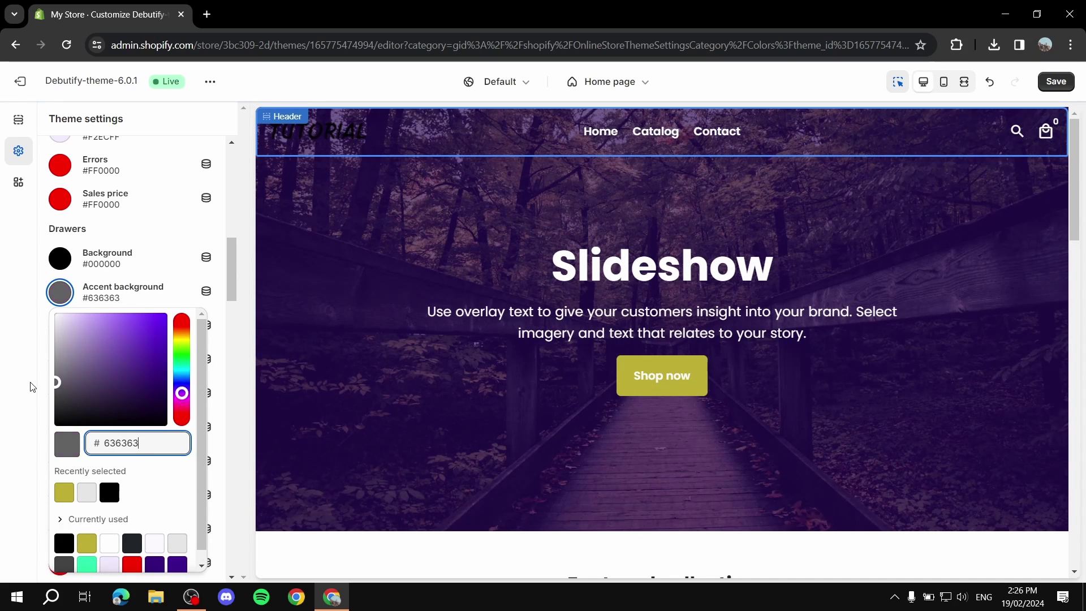
Step: Set the Drawers borders color to the recently selected yellow #BEAF36
{"action": "left_click", "coordinate": [60, 327]}
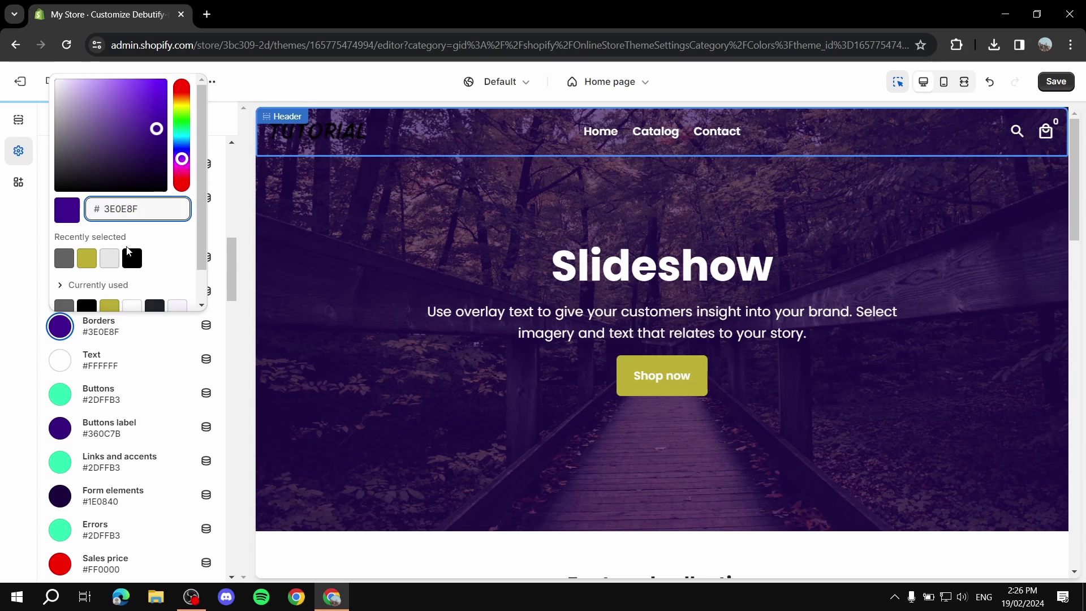
{"action": "left_click", "coordinate": [87, 258]}
{"action": "left_click", "coordinate": [3, 311]}
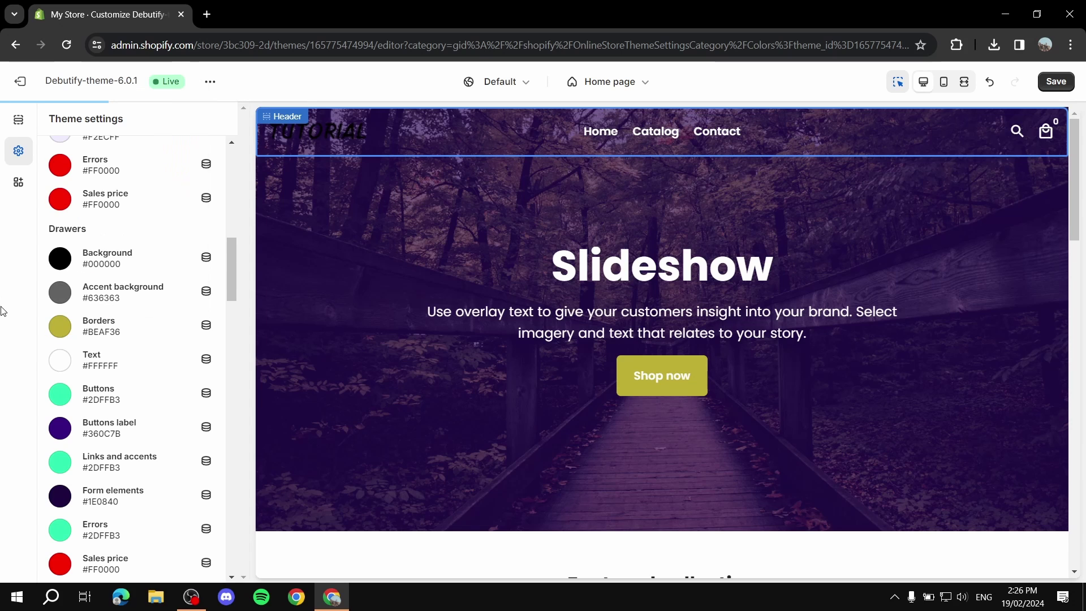
Step: Open the cart drawer in the preview to check its colors, and return to the theme settings
{"action": "left_click", "coordinate": [1053, 137]}
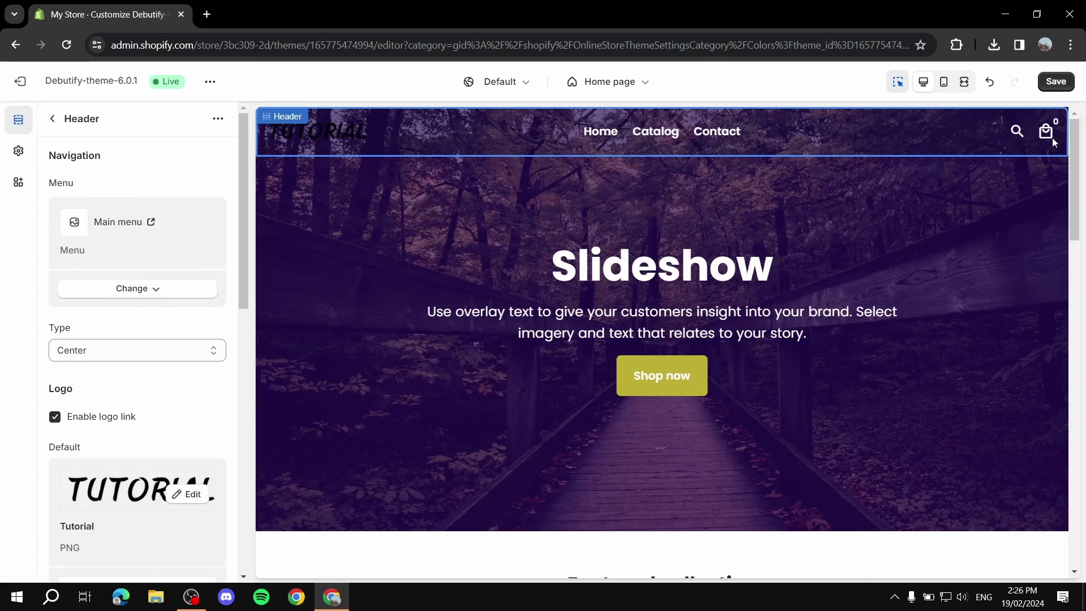
{"action": "left_click", "coordinate": [1047, 130]}
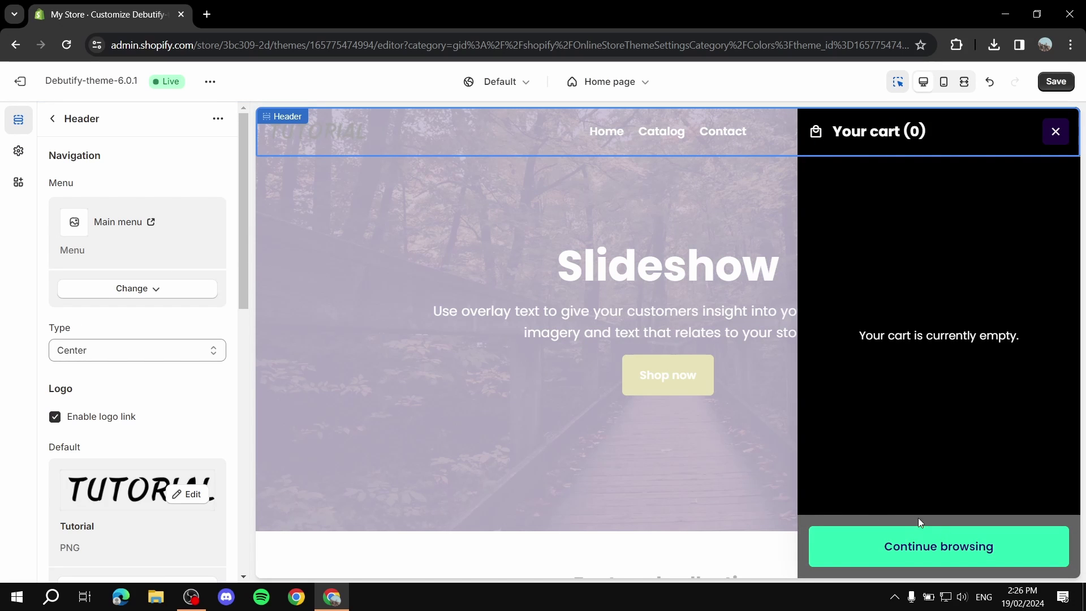
{"action": "left_click", "coordinate": [19, 151]}
Step: Set the Footer borders color to the currently used yellow #BEAF36
{"action": "scroll", "coordinate": [99, 312], "scroll_direction": "down", "scroll_amount": 10}
{"action": "scroll", "coordinate": [99, 313], "scroll_direction": "down", "scroll_amount": 9}
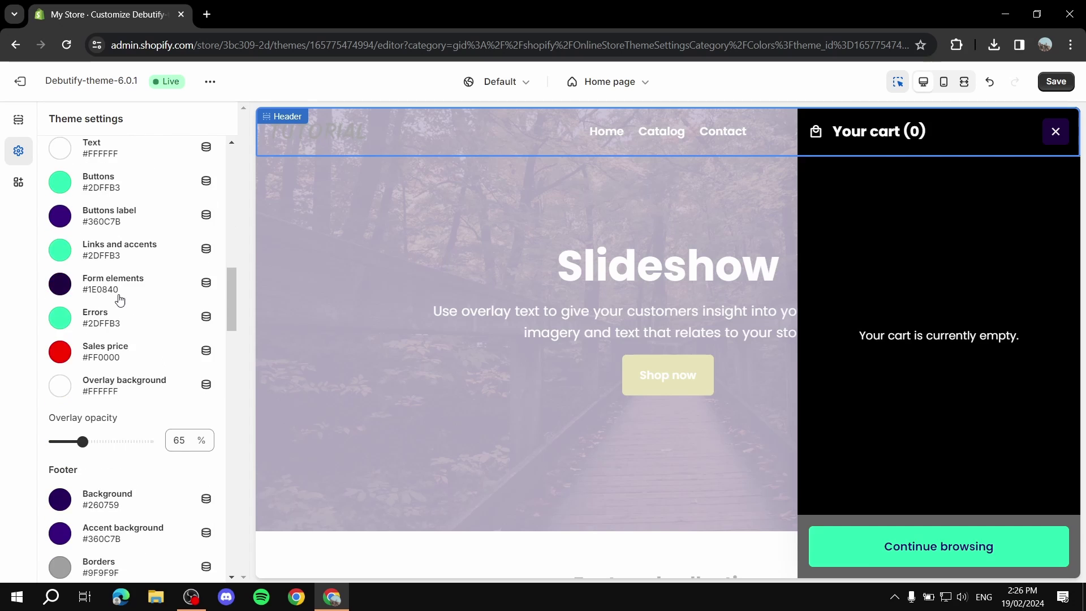
{"action": "left_click", "coordinate": [66, 358]}
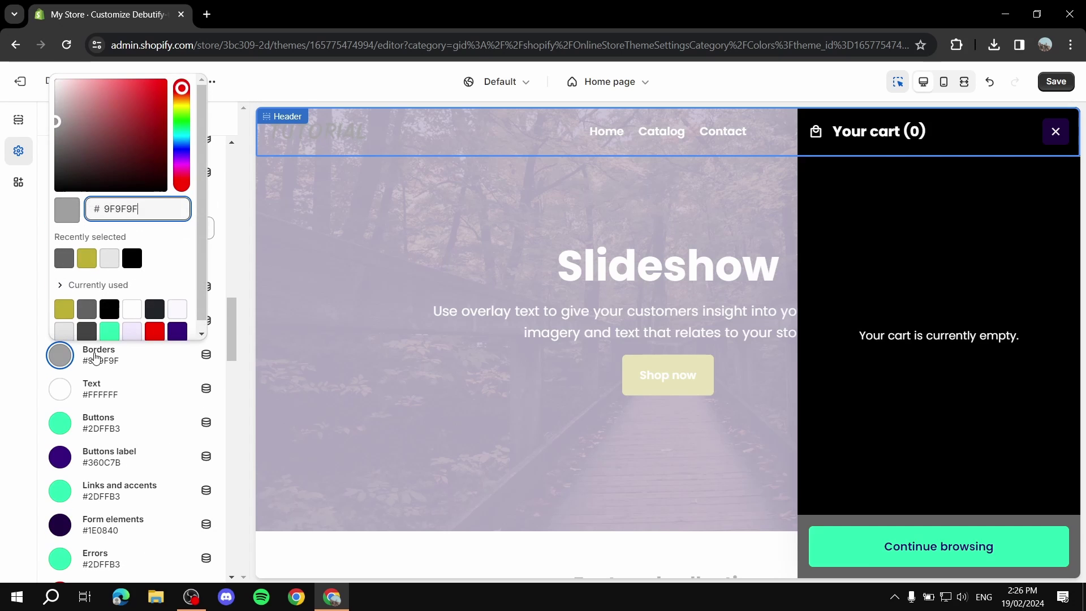
{"action": "left_click", "coordinate": [67, 312]}
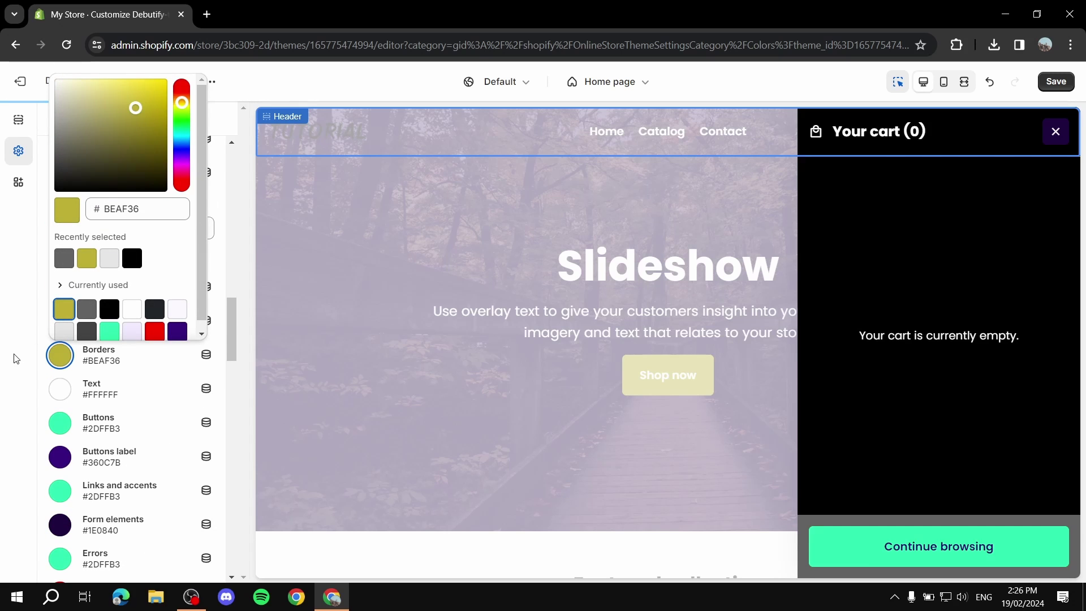
{"action": "left_click", "coordinate": [22, 374]}
Step: Change the Footer Buttons color to #000000
{"action": "left_click", "coordinate": [65, 432]}
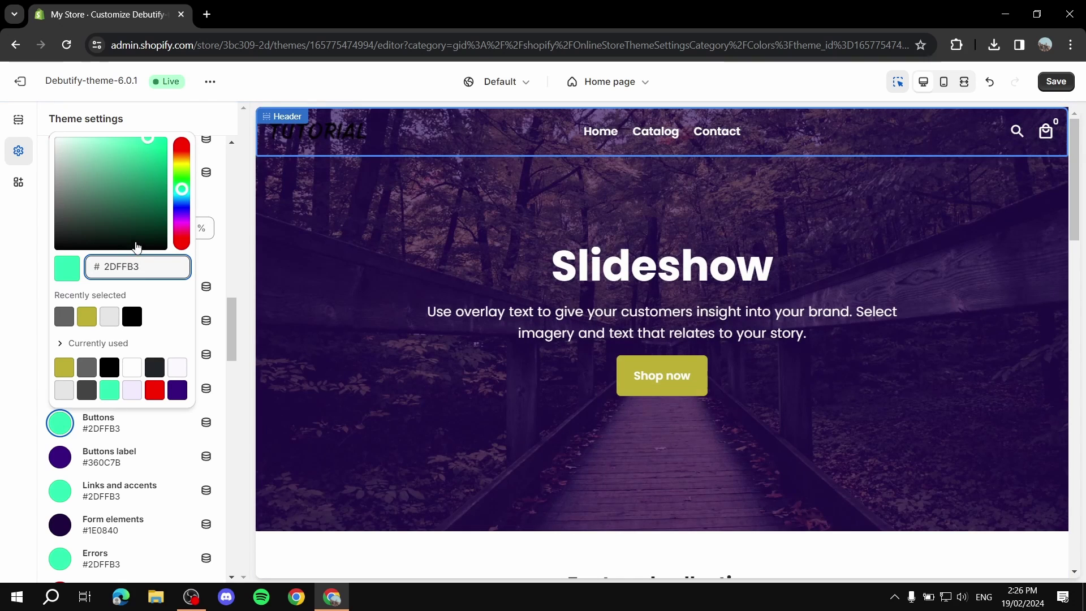
{"action": "left_click_drag", "start_coordinate": [137, 246], "coordinate": [112, 249]}
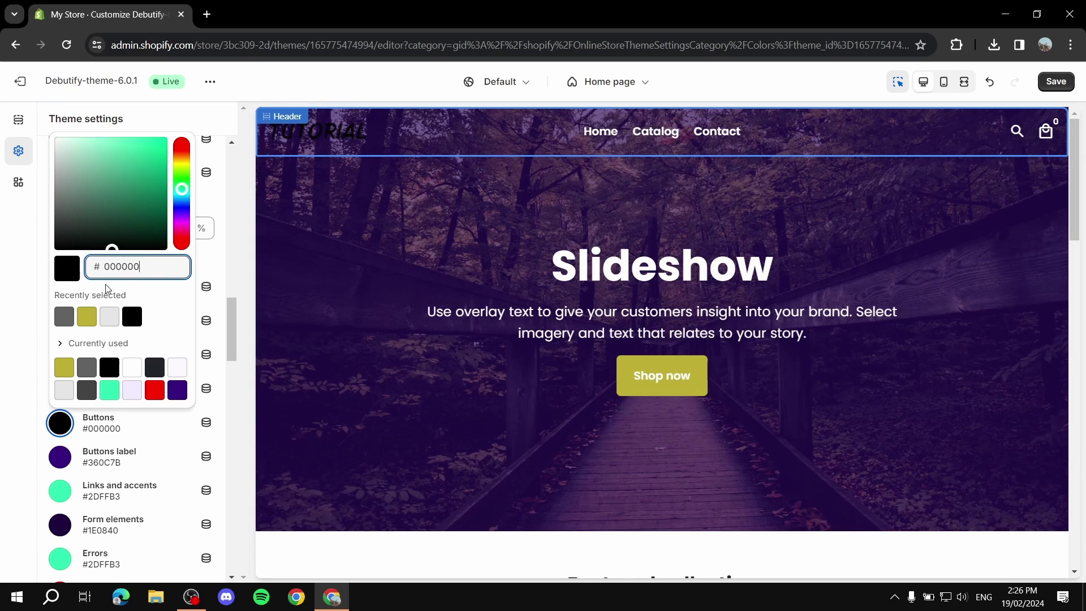
{"action": "left_click", "coordinate": [22, 323]}
Step: Set the Footer Buttons label color to the recently selected yellow #BEAF36
{"action": "scroll", "coordinate": [50, 413], "scroll_direction": "down", "scroll_amount": 3}
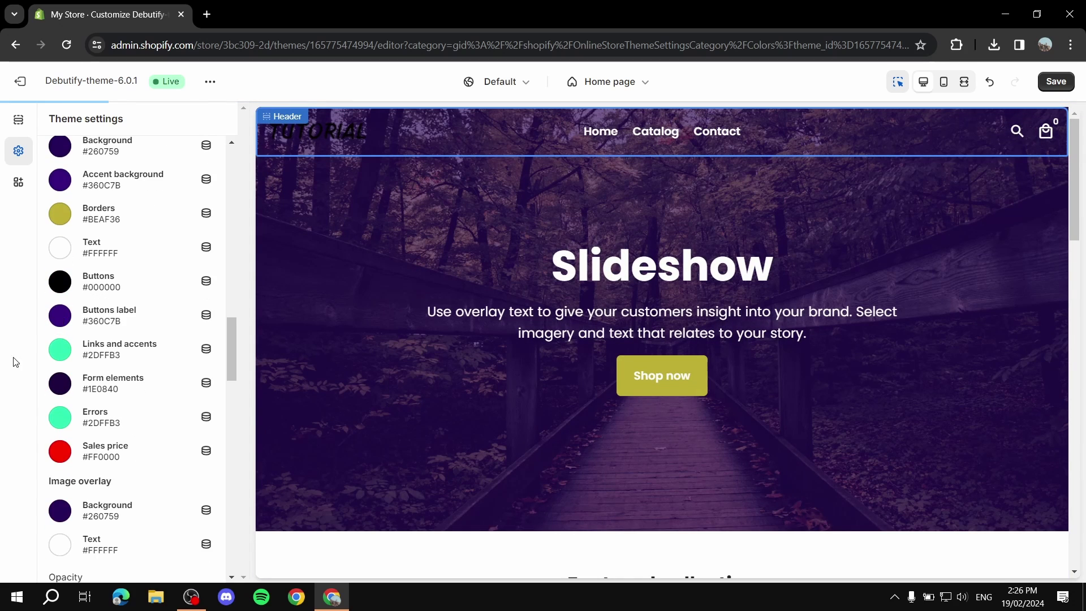
{"action": "left_click", "coordinate": [63, 316]}
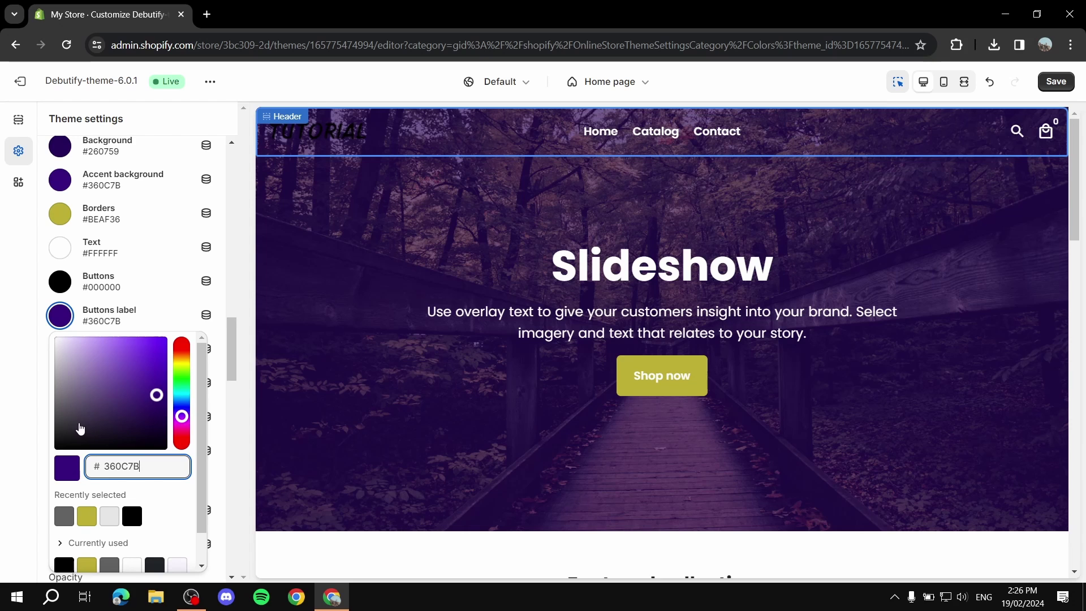
{"action": "left_click", "coordinate": [94, 515]}
Step: Examine the Page, Drawers, Footer and Image overlay color settings and compare them with the slideshow in the home page preview
{"action": "scroll", "coordinate": [109, 383], "scroll_direction": "down", "scroll_amount": 6}
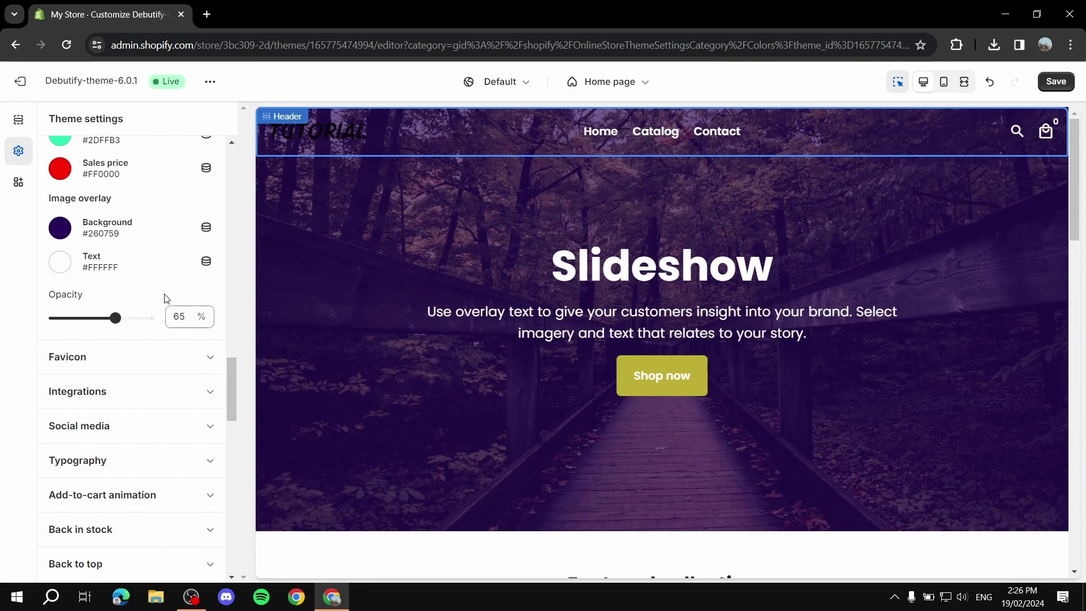
{"action": "scroll", "coordinate": [164, 299], "scroll_direction": "up", "scroll_amount": 9}
{"action": "scroll", "coordinate": [165, 300], "scroll_direction": "up", "scroll_amount": 10}
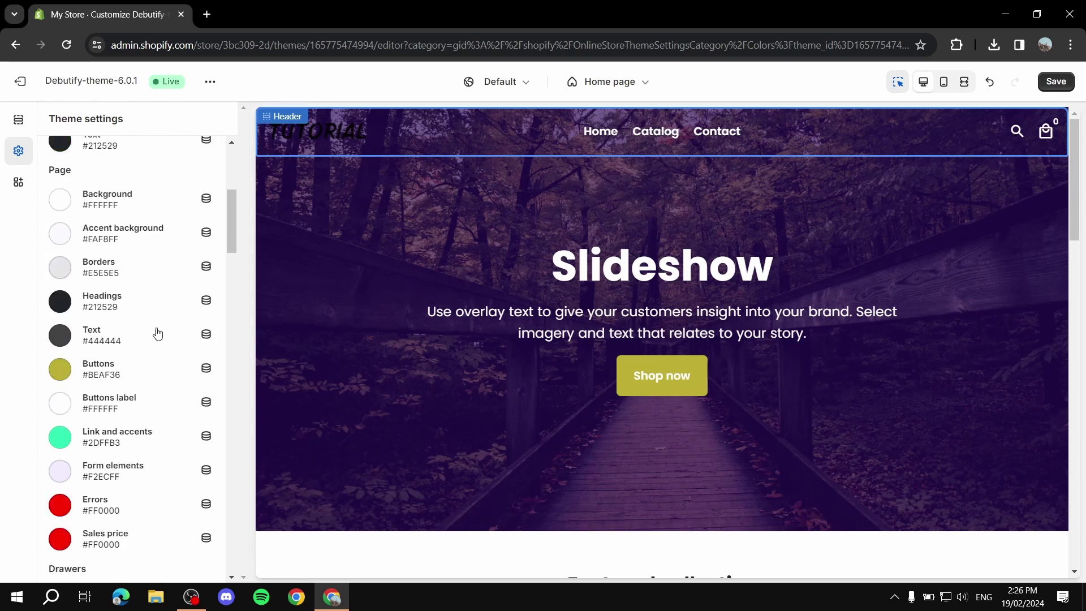
{"action": "scroll", "coordinate": [164, 322], "scroll_direction": "down", "scroll_amount": 7}
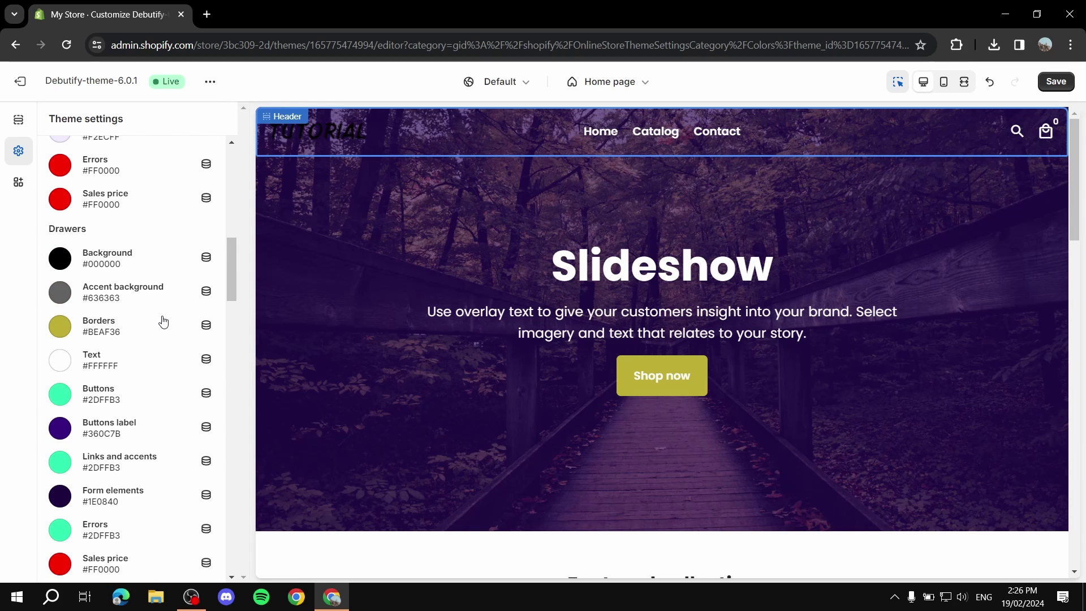
{"action": "scroll", "coordinate": [164, 322], "scroll_direction": "down", "scroll_amount": 9}
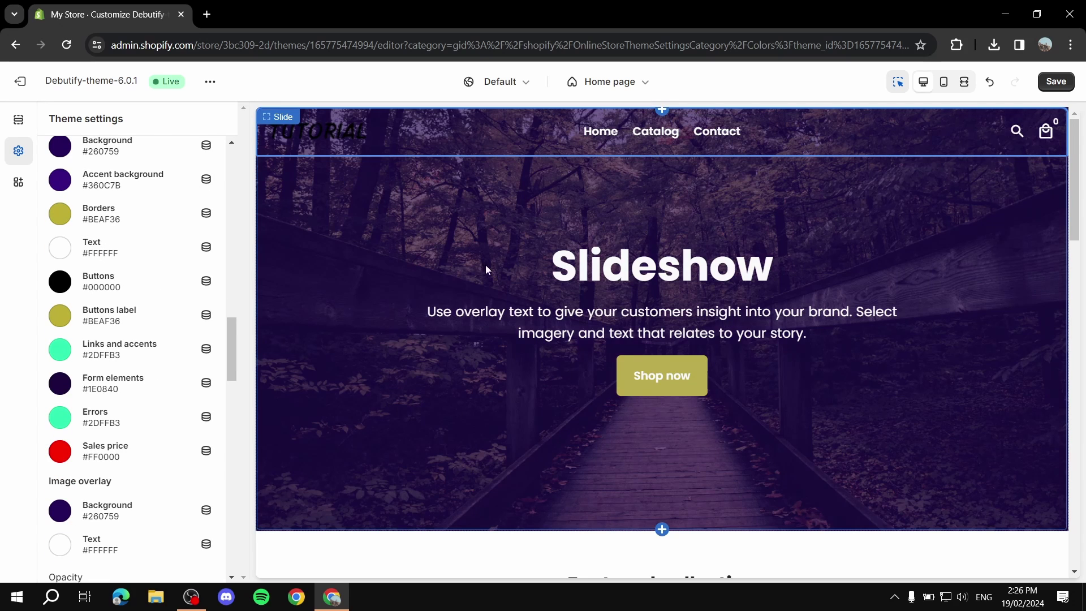
{"action": "scroll", "coordinate": [367, 275], "scroll_direction": "down", "scroll_amount": 3}
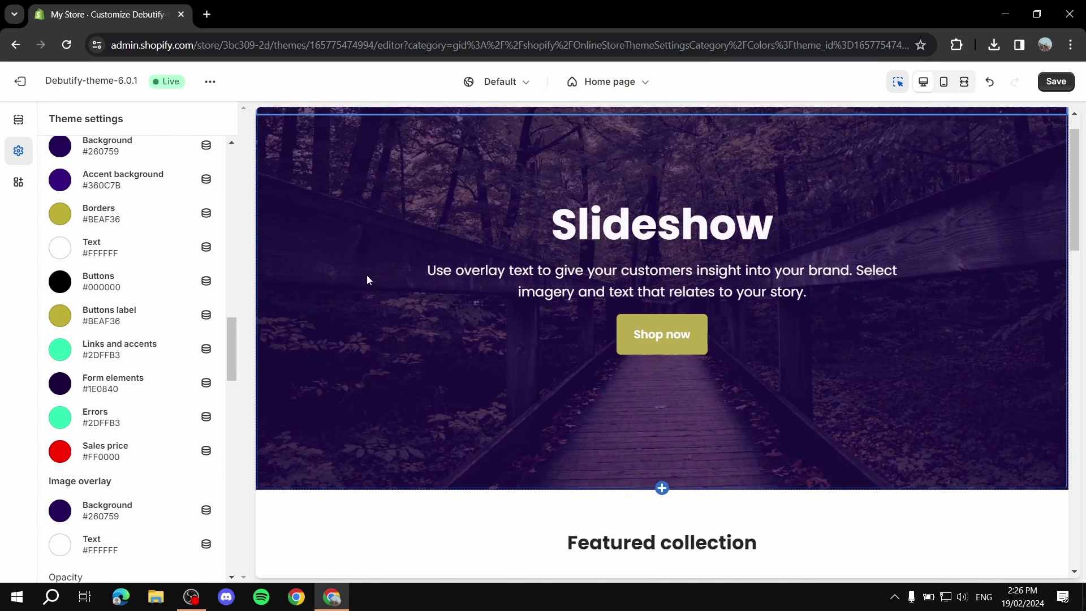
{"action": "scroll", "coordinate": [120, 448], "scroll_direction": "down", "scroll_amount": 1}
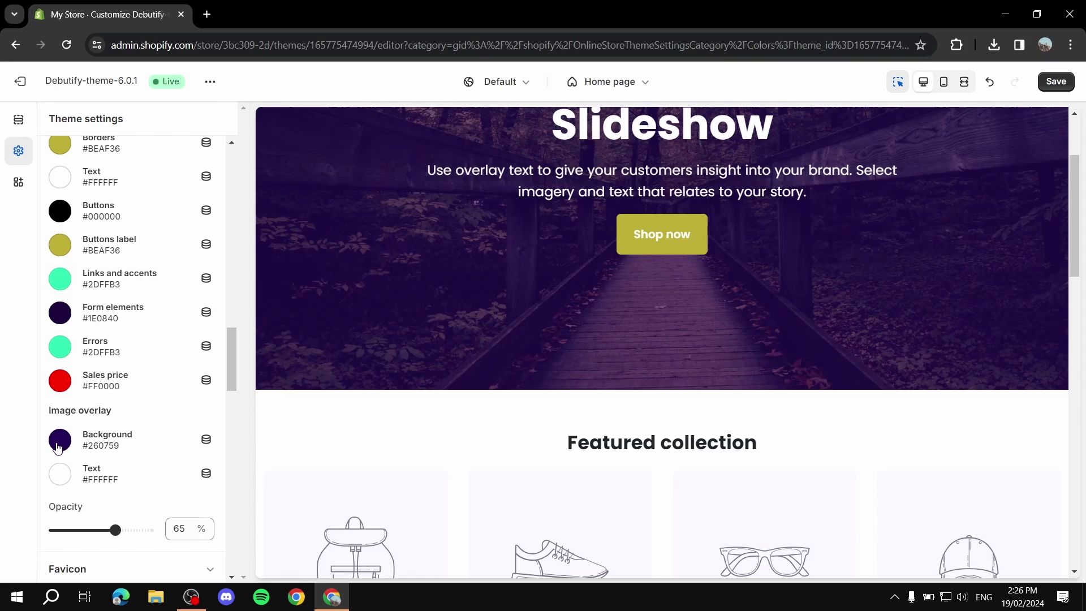
{"action": "scroll", "coordinate": [581, 310], "scroll_direction": "up", "scroll_amount": 3}
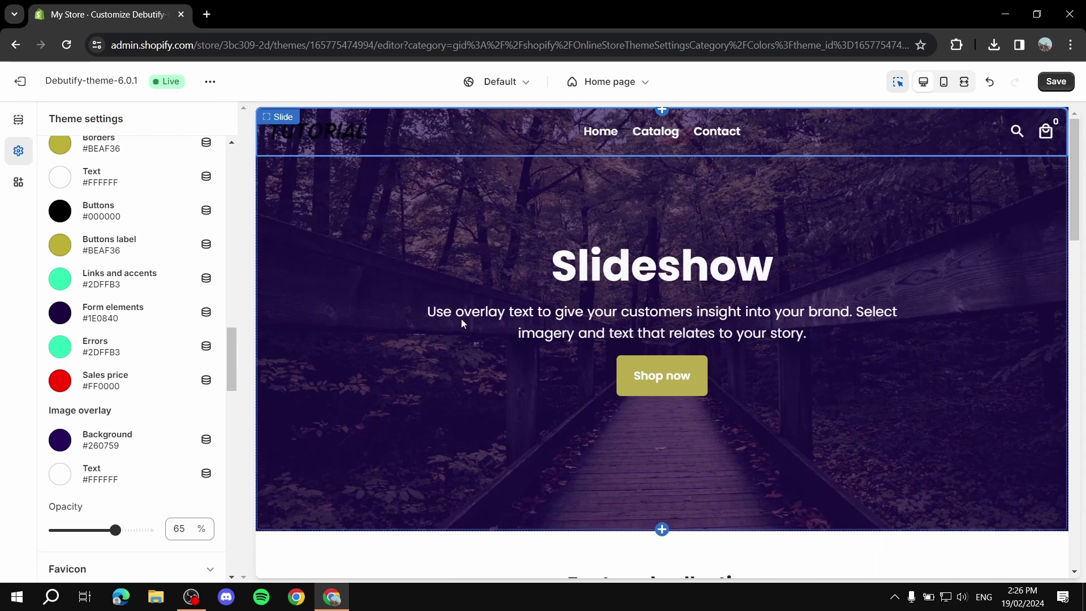
Step: Try the gray #636363 as the Image overlay background color and settle on black #000000 instead
{"action": "left_click", "coordinate": [62, 444]}
{"action": "left_click", "coordinate": [9, 342]}
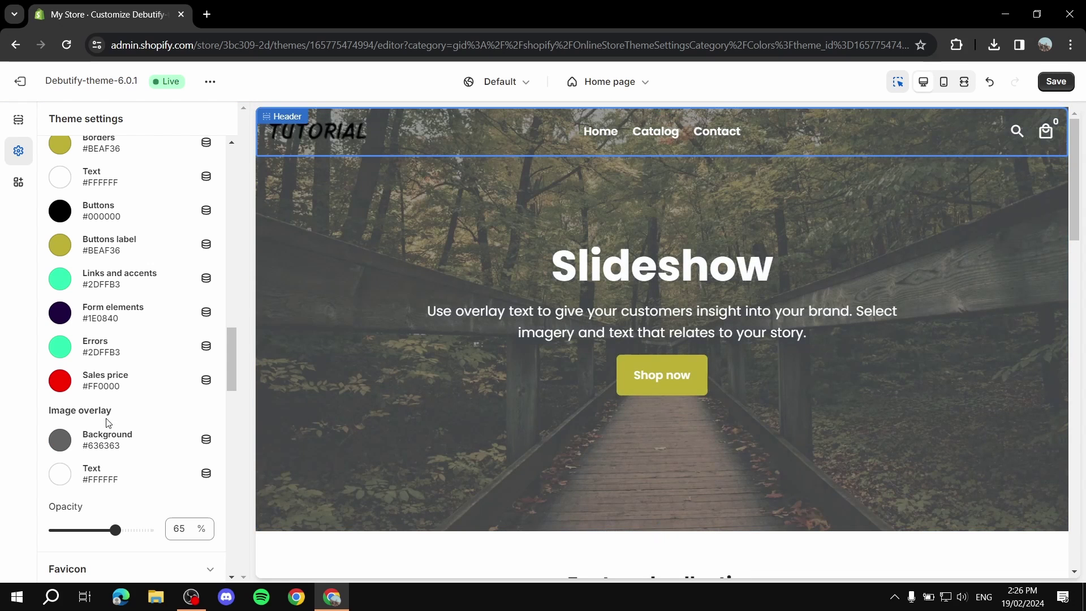
{"action": "left_click", "coordinate": [62, 450]}
{"action": "left_click", "coordinate": [136, 329]}
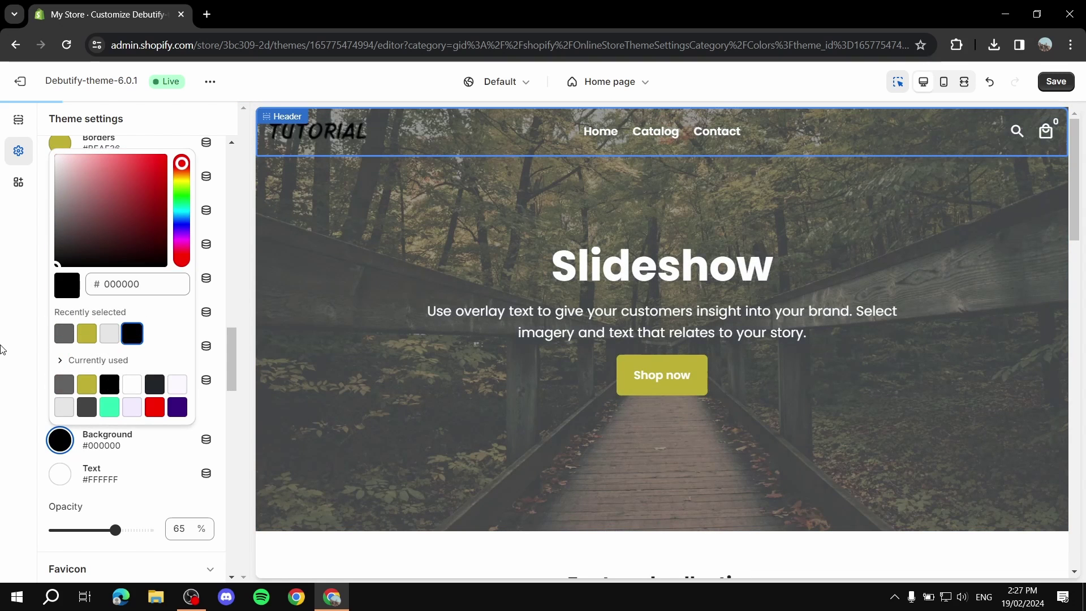
{"action": "left_click", "coordinate": [5, 346]}
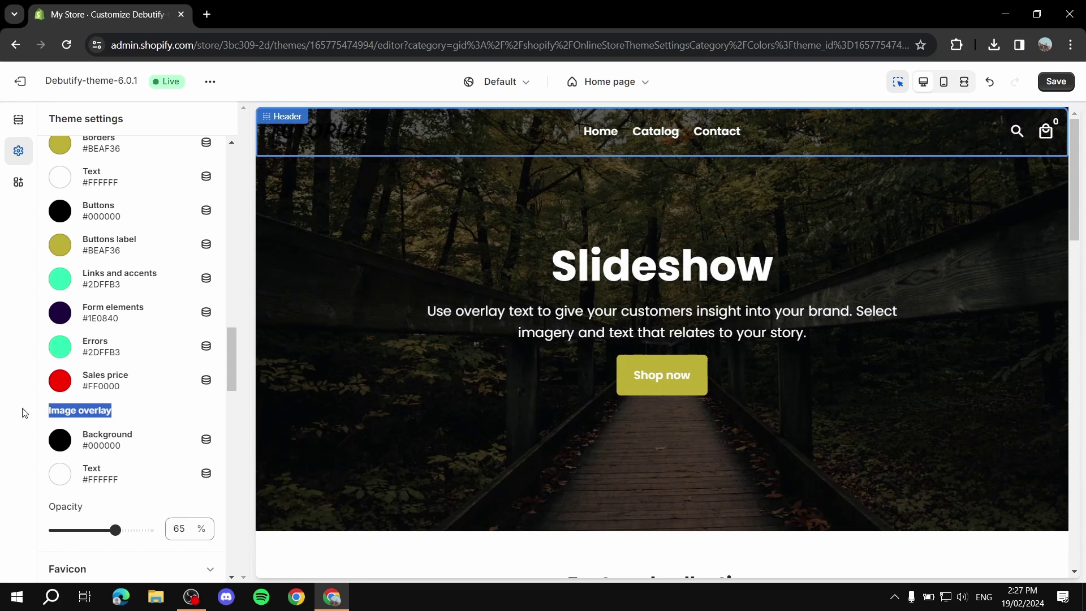
{"action": "left_click", "coordinate": [3, 413]}
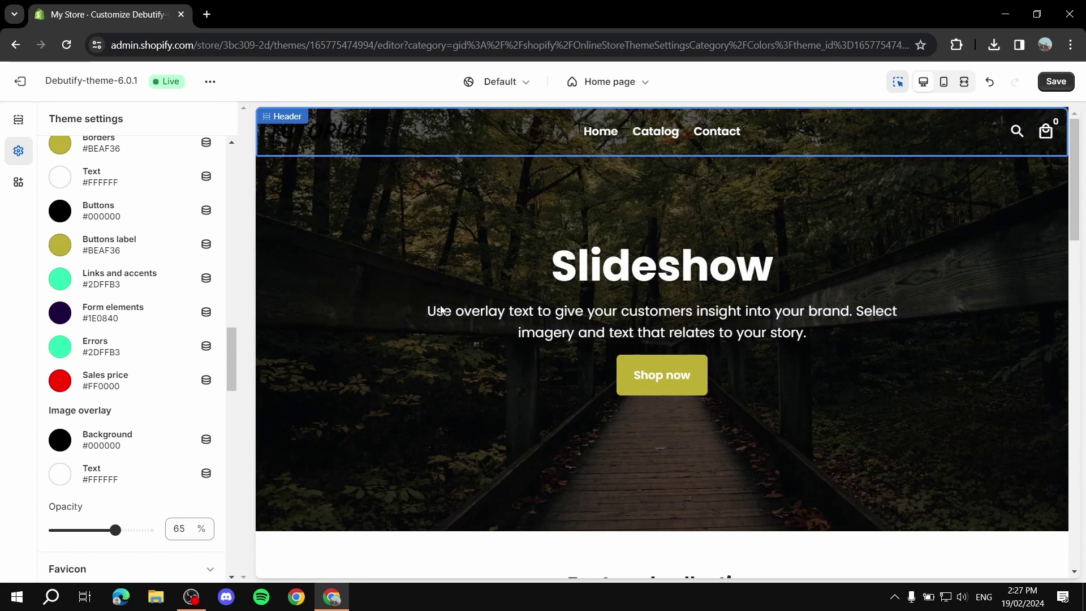
Step: Look over the home page preview and the footer colors, and open the settings of the Featured collection section
{"action": "scroll", "coordinate": [788, 272], "scroll_direction": "down", "scroll_amount": 3}
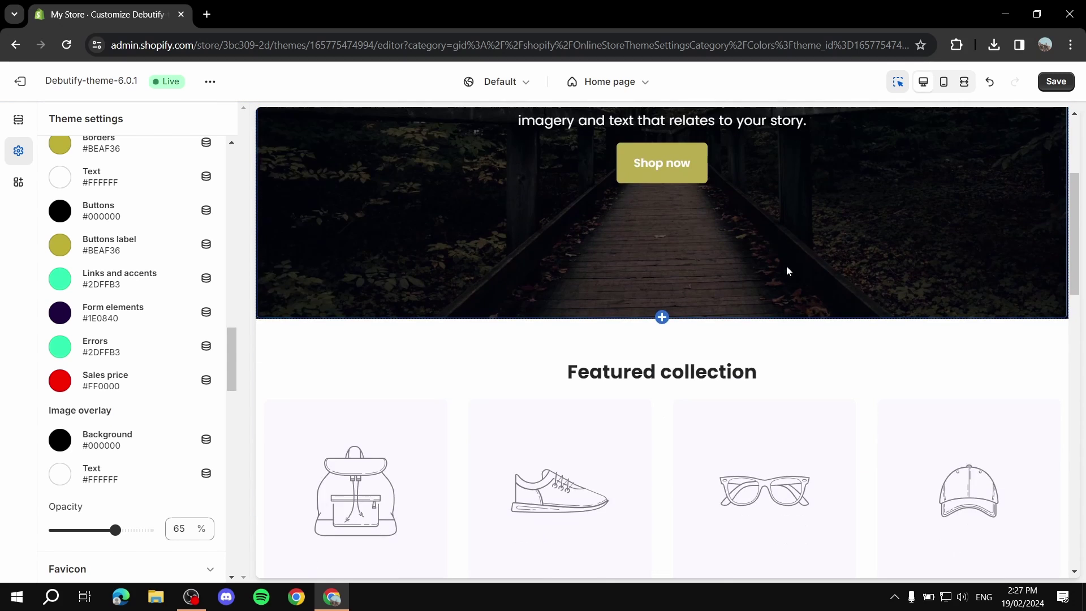
{"action": "scroll", "coordinate": [789, 271], "scroll_direction": "down", "scroll_amount": 2}
{"action": "scroll", "coordinate": [205, 289], "scroll_direction": "down", "scroll_amount": 5}
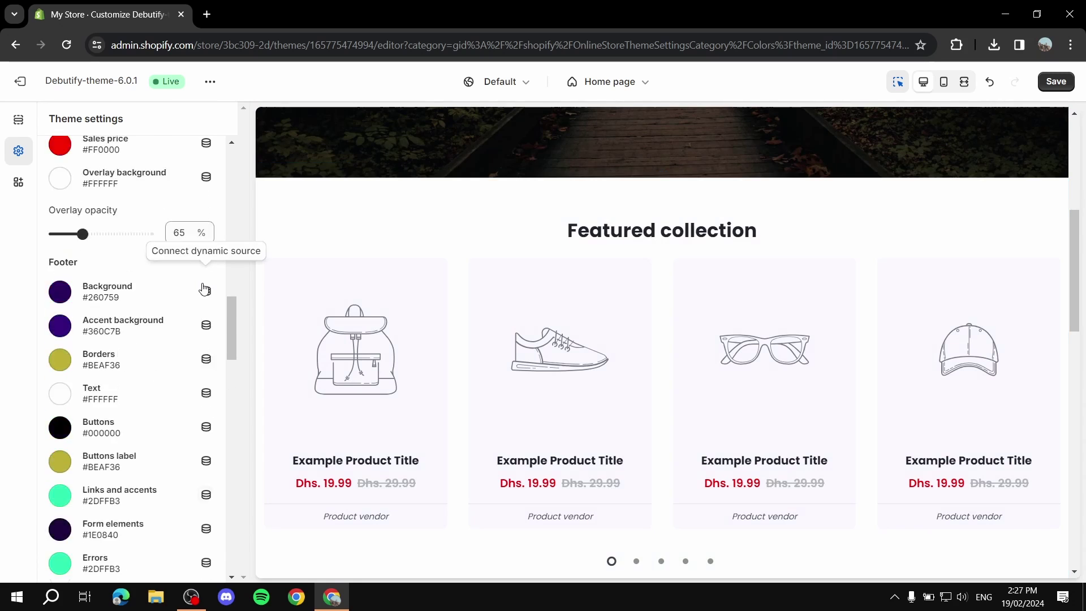
{"action": "scroll", "coordinate": [205, 289], "scroll_direction": "up", "scroll_amount": 2}
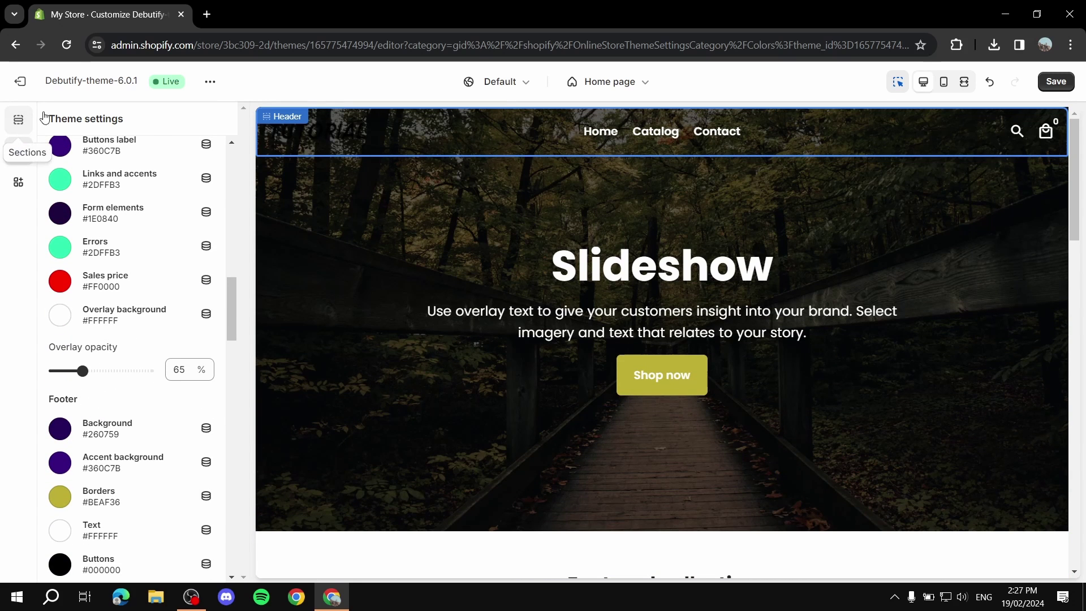
{"action": "left_click", "coordinate": [18, 119]}
{"action": "scroll", "coordinate": [664, 314], "scroll_direction": "down", "scroll_amount": 5}
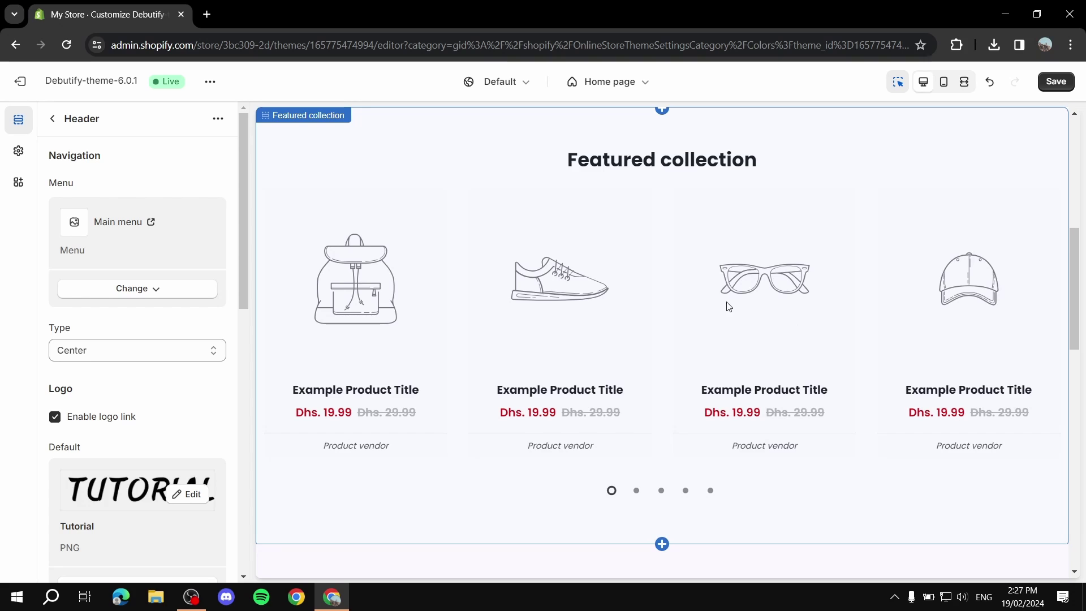
{"action": "scroll", "coordinate": [516, 237], "scroll_direction": "up", "scroll_amount": 1}
{"action": "left_click", "coordinate": [470, 289]}
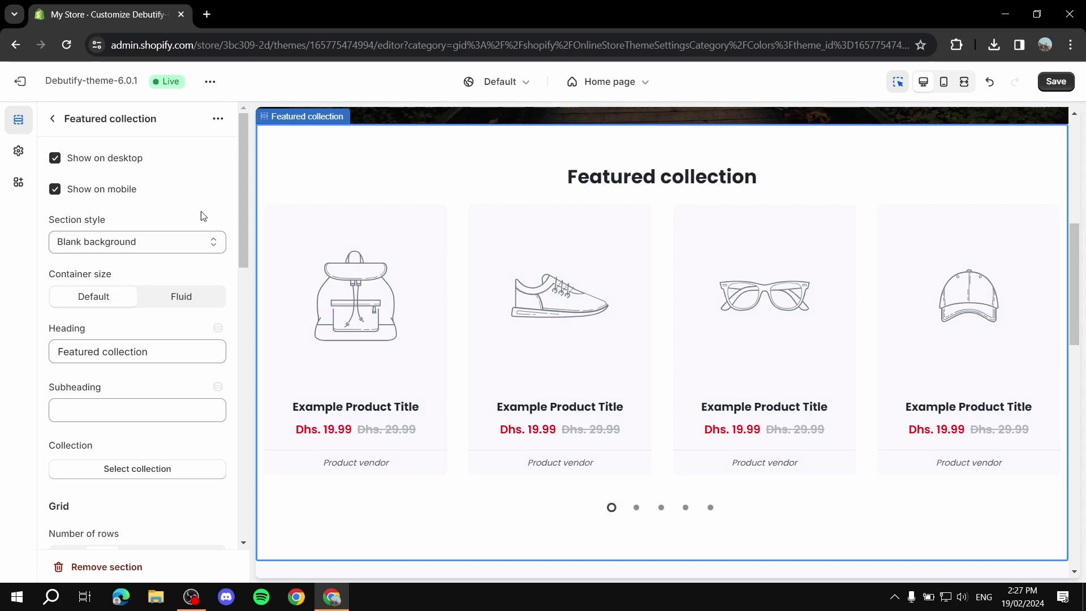
{"action": "scroll", "coordinate": [756, 254], "scroll_direction": "down", "scroll_amount": 4}
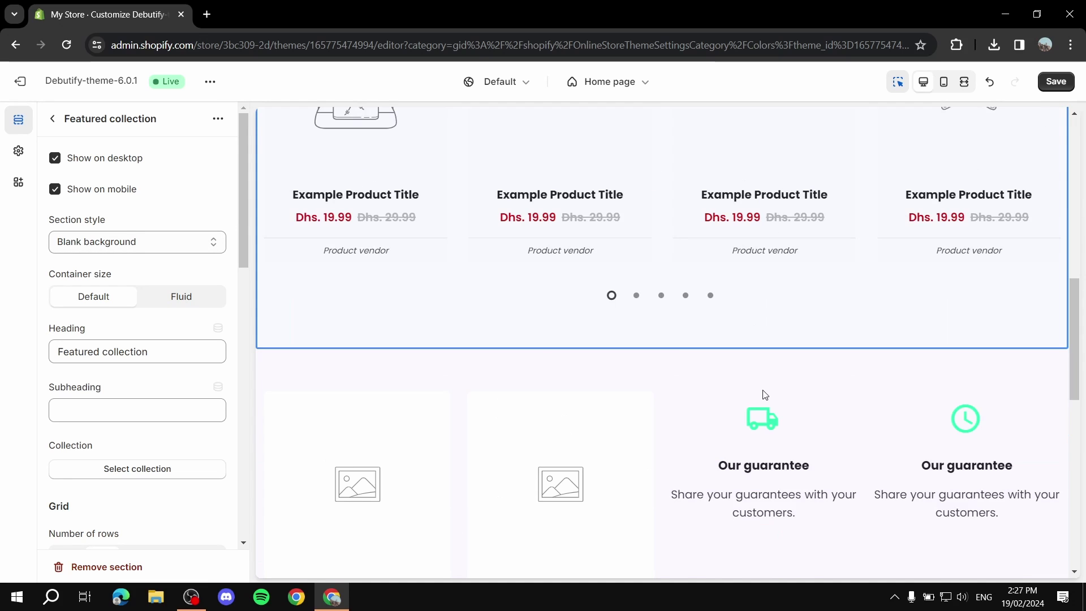
{"action": "scroll", "coordinate": [325, 331], "scroll_direction": "up", "scroll_amount": 3}
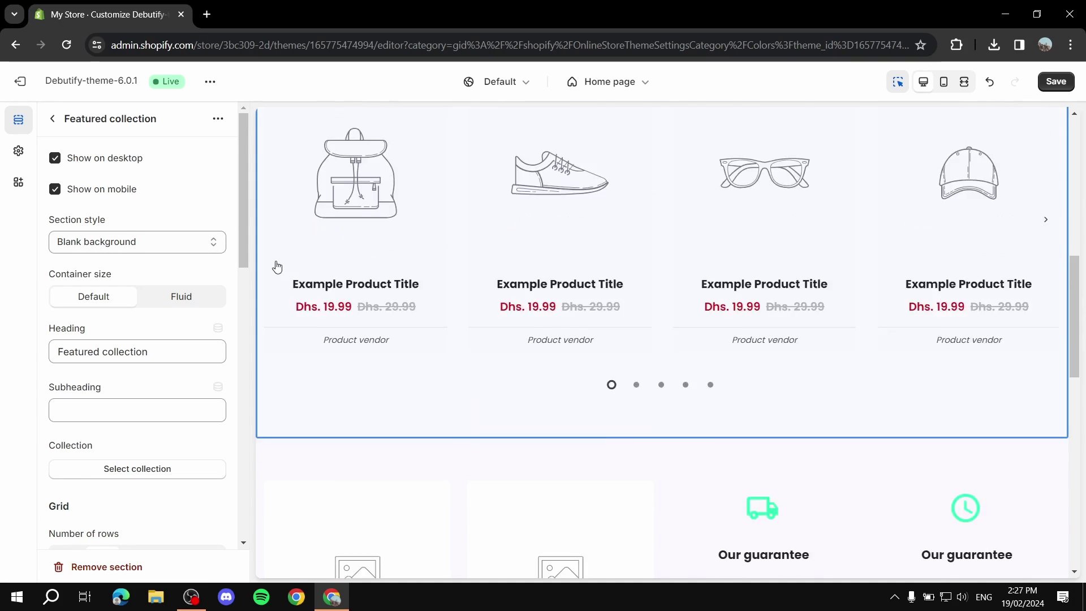
Step: Add a Featured product section to the home page template below the Featured collection section
{"action": "left_click", "coordinate": [48, 118]}
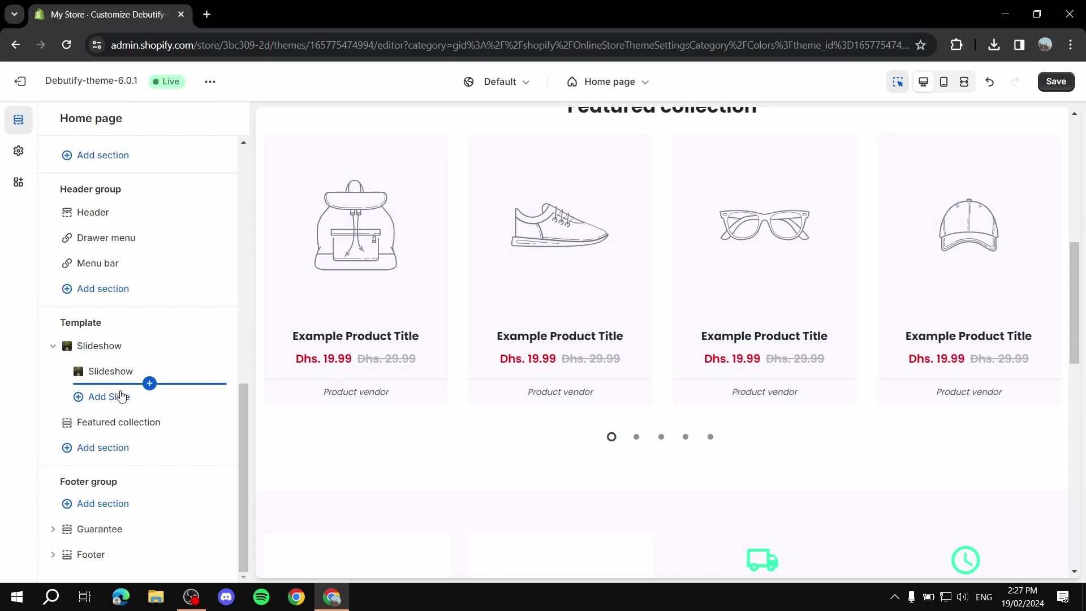
{"action": "left_click", "coordinate": [99, 453]}
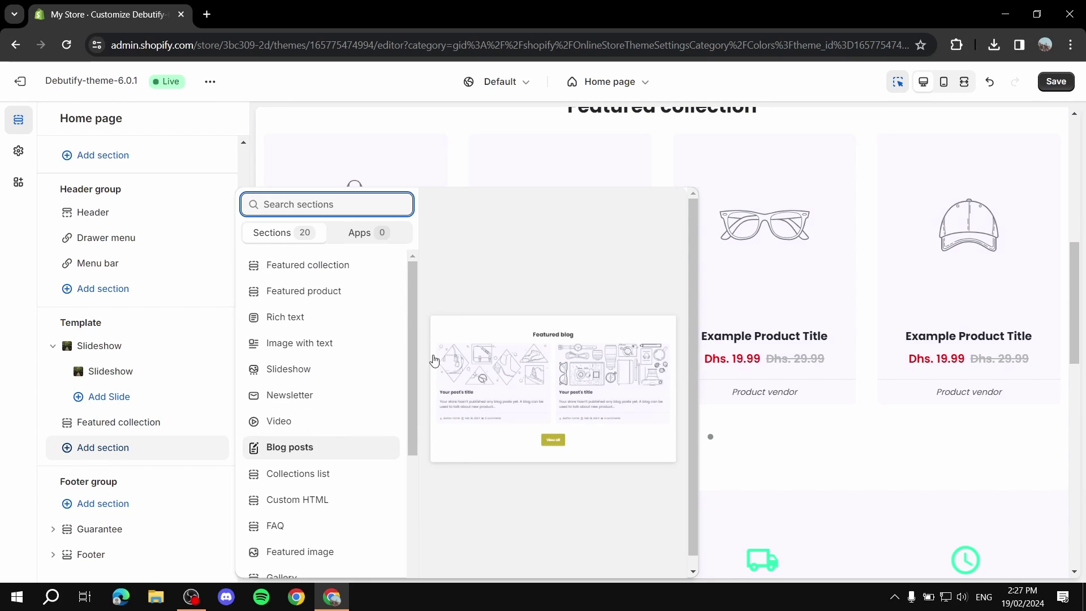
{"action": "left_click", "coordinate": [327, 292]}
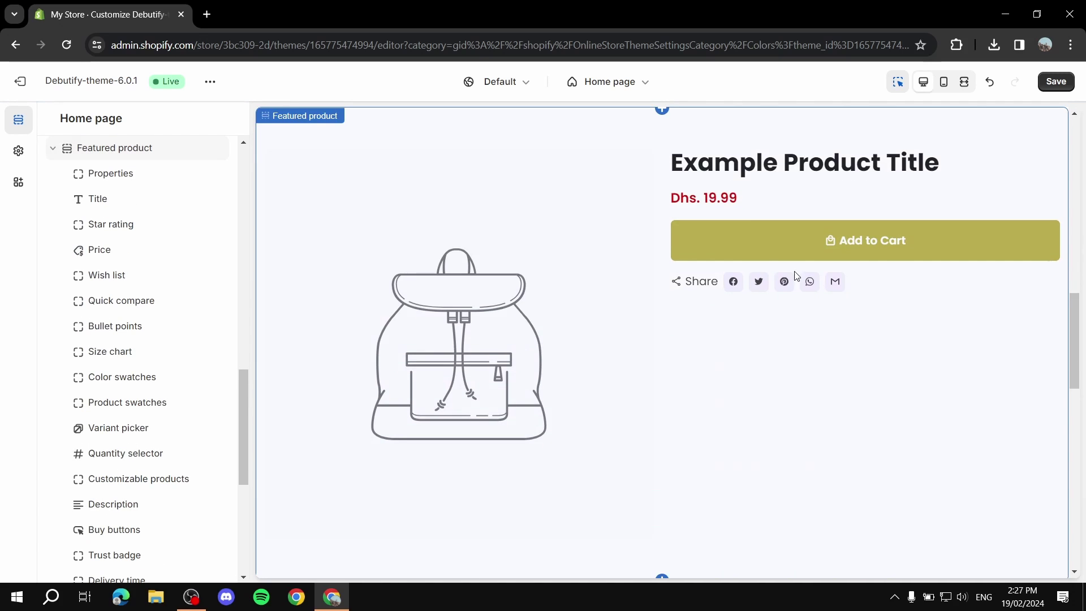
Step: Set Purple as the product shown in the new Featured product section
{"action": "left_click", "coordinate": [457, 384]}
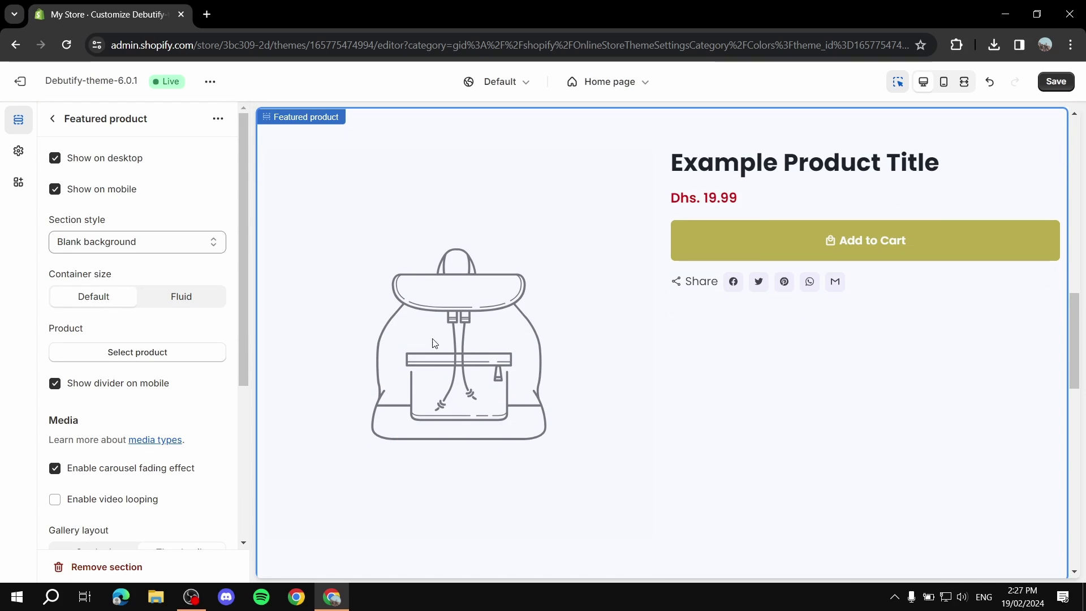
{"action": "left_click", "coordinate": [133, 356]}
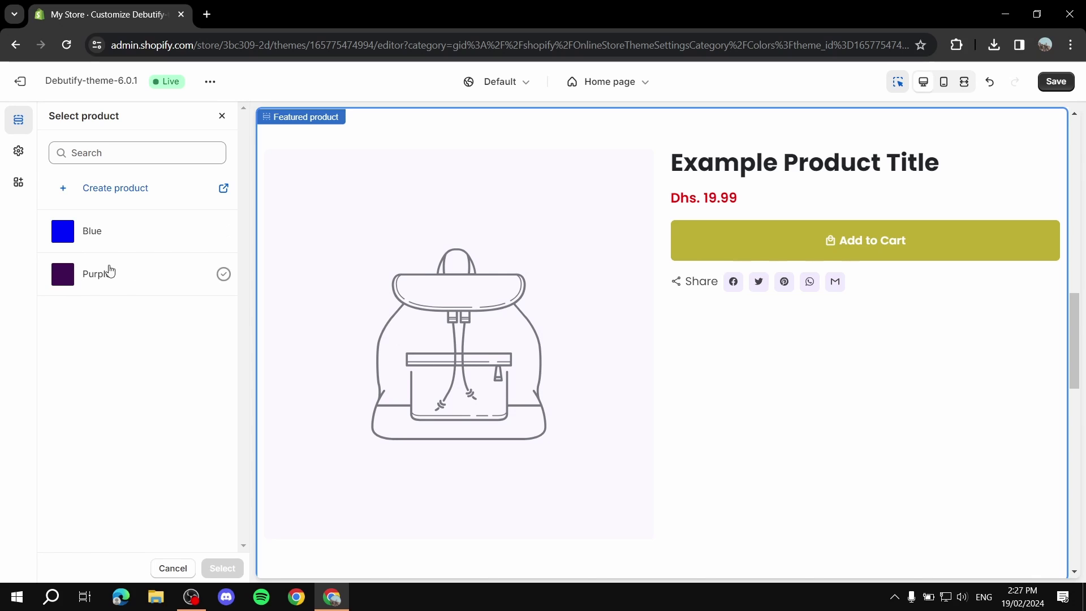
{"action": "left_click", "coordinate": [142, 285]}
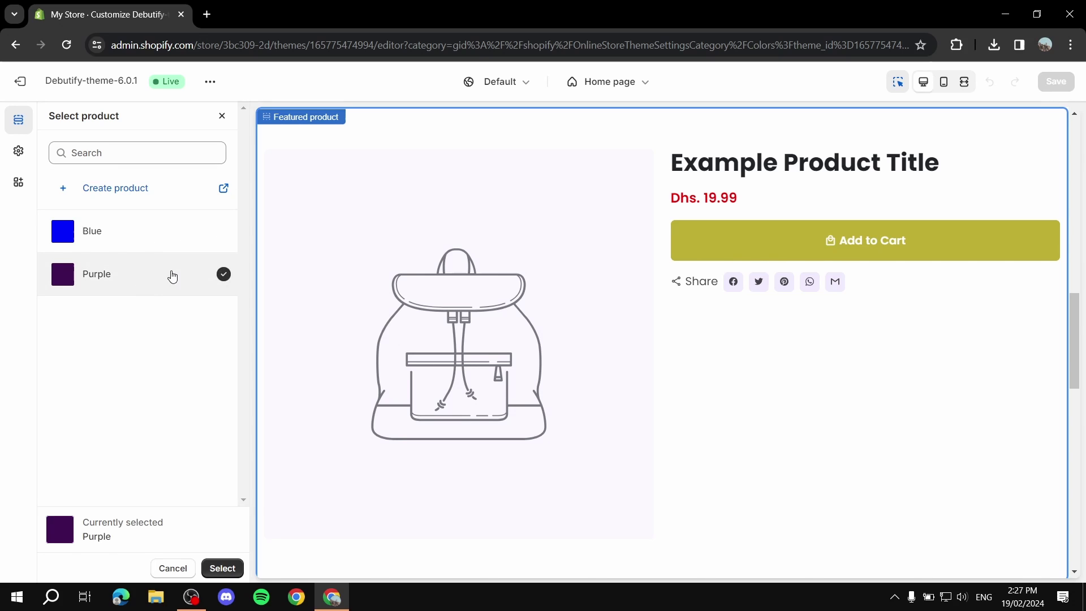
{"action": "left_click", "coordinate": [222, 568]}
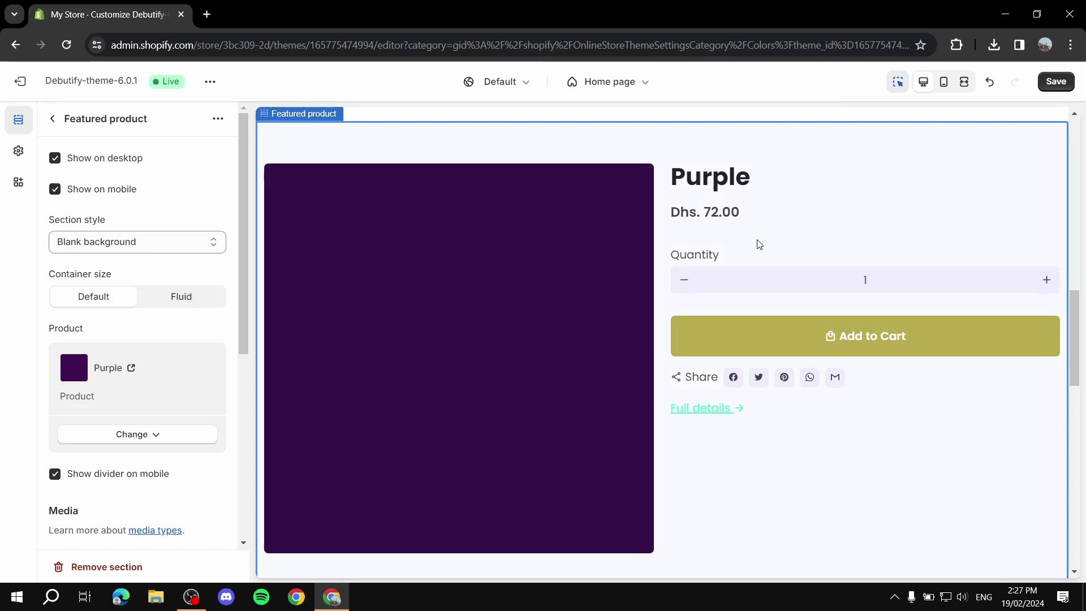
Step: Examine the Featured product preview and the section's media options and Theme Settings, including the review app, wish list and icon options
{"action": "left_click_drag", "start_coordinate": [712, 213], "coordinate": [788, 205]}
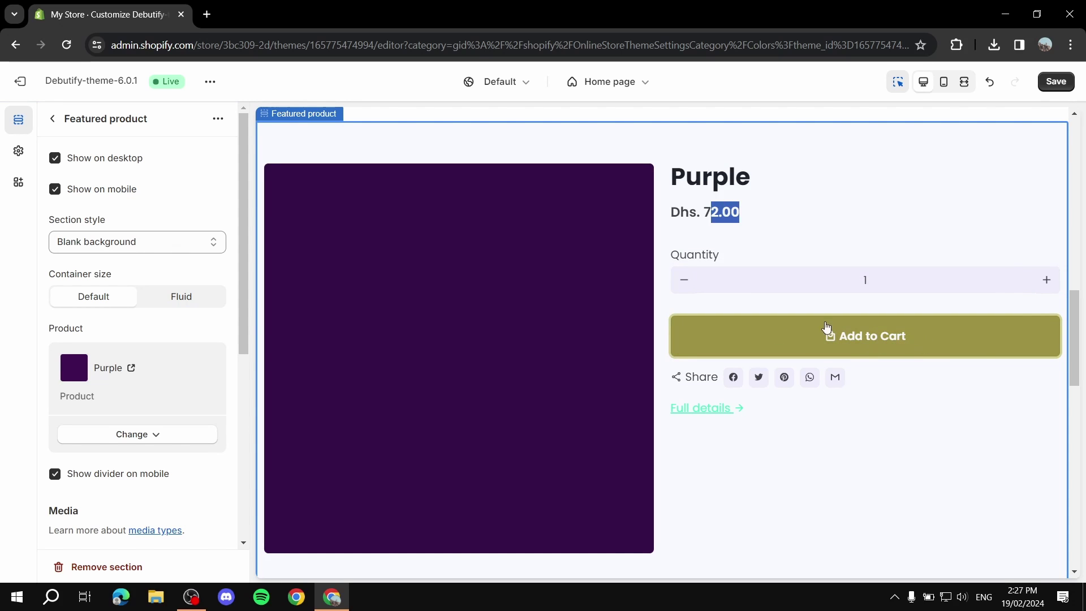
{"action": "scroll", "coordinate": [144, 339], "scroll_direction": "down", "scroll_amount": 4}
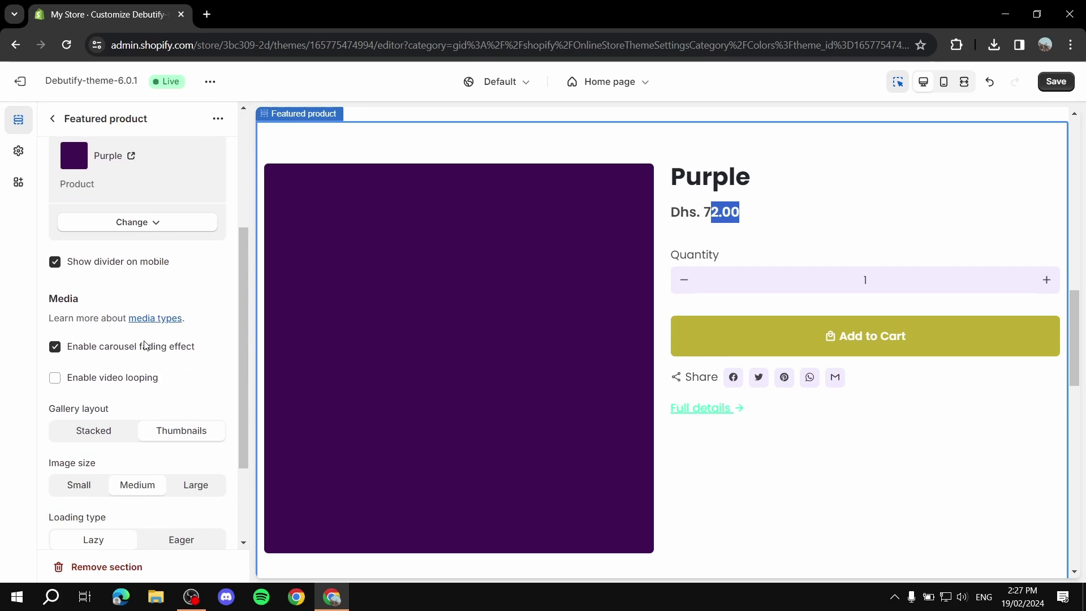
{"action": "scroll", "coordinate": [156, 354], "scroll_direction": "up", "scroll_amount": 4}
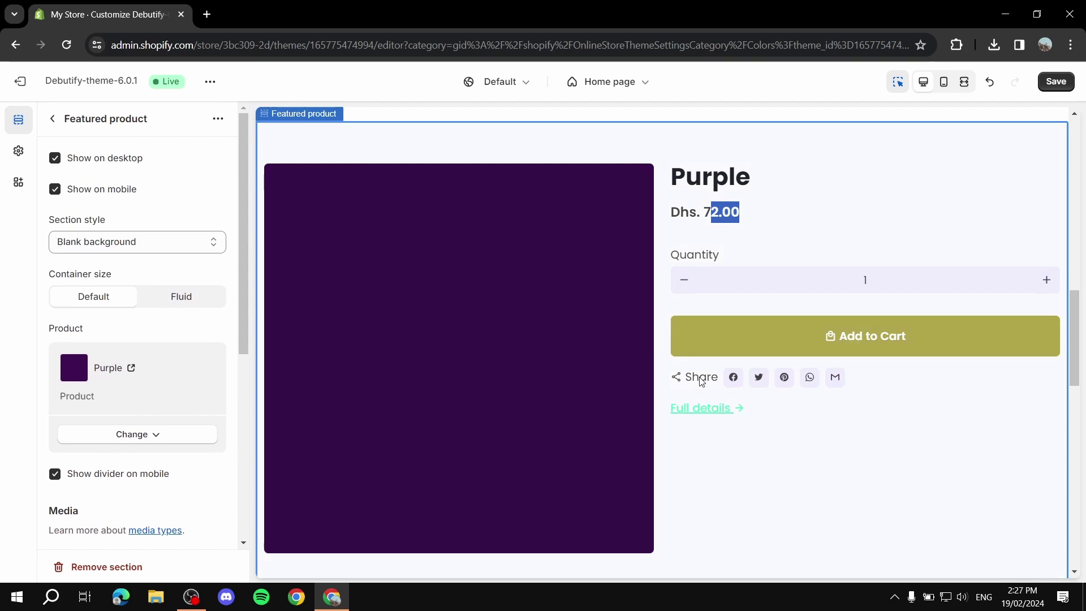
{"action": "scroll", "coordinate": [176, 315], "scroll_direction": "down", "scroll_amount": 6}
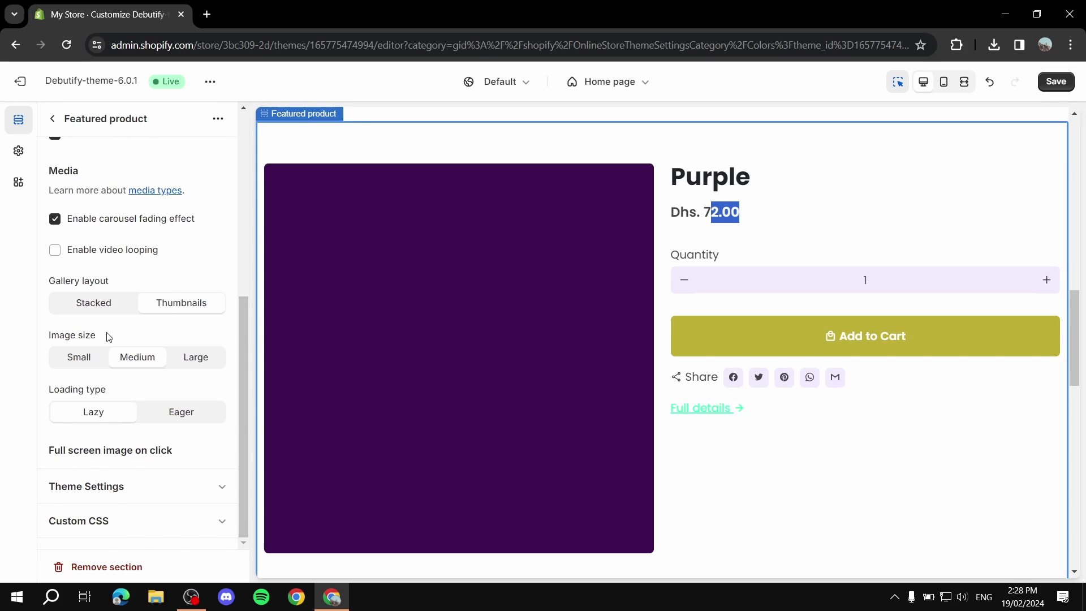
{"action": "left_click", "coordinate": [221, 489]}
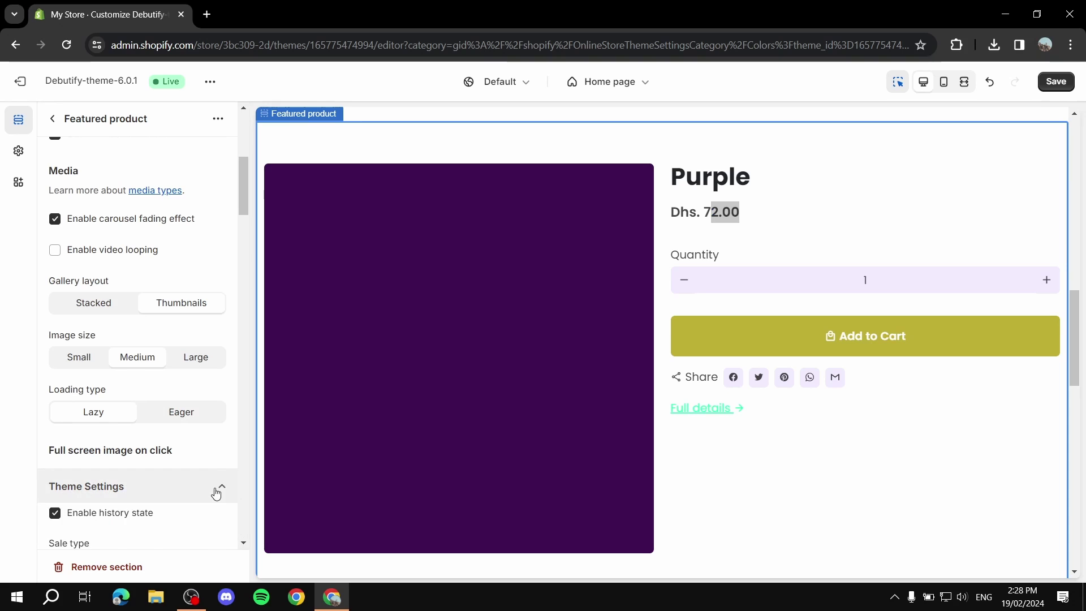
{"action": "left_click", "coordinate": [218, 488]}
{"action": "left_click", "coordinate": [213, 487]}
{"action": "scroll", "coordinate": [172, 456], "scroll_direction": "down", "scroll_amount": 6}
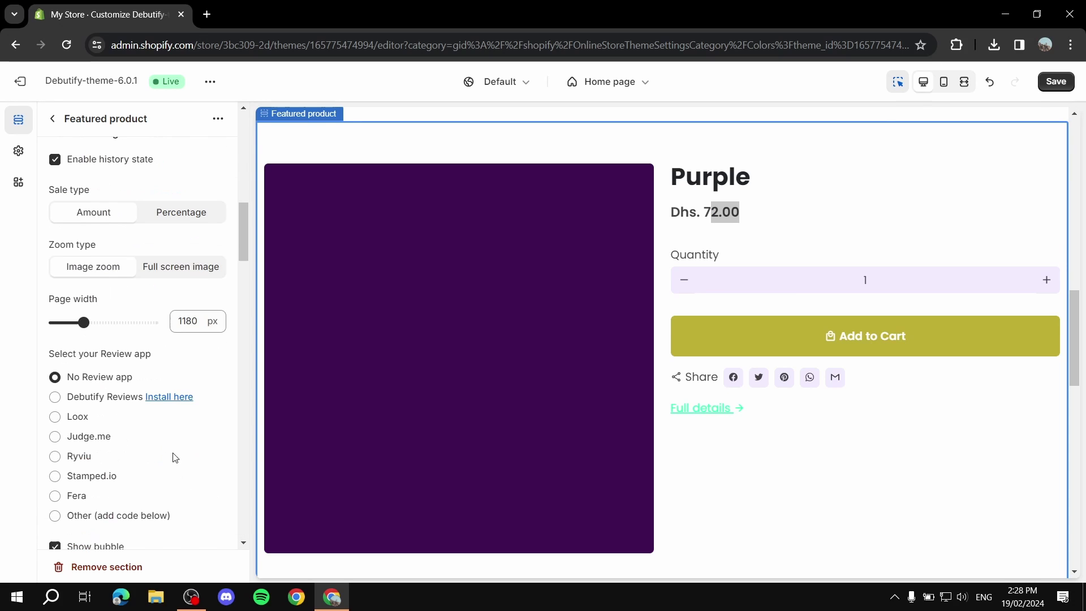
{"action": "scroll", "coordinate": [172, 262], "scroll_direction": "down", "scroll_amount": 1}
{"action": "scroll", "coordinate": [172, 263], "scroll_direction": "down", "scroll_amount": 4}
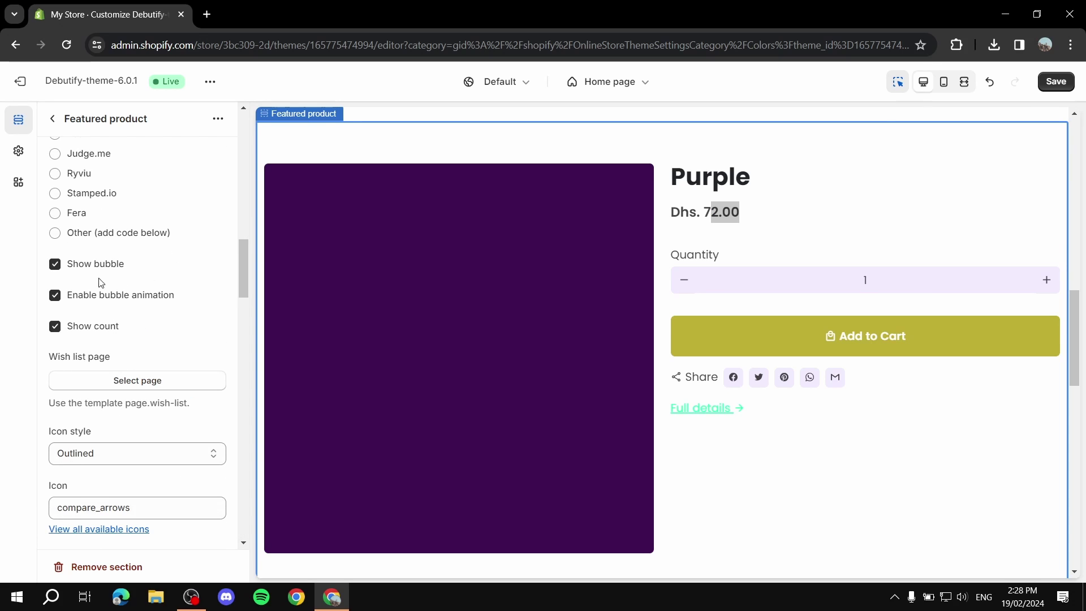
{"action": "scroll", "coordinate": [22, 342], "scroll_direction": "down", "scroll_amount": 2}
{"action": "scroll", "coordinate": [142, 334], "scroll_direction": "down", "scroll_amount": 1}
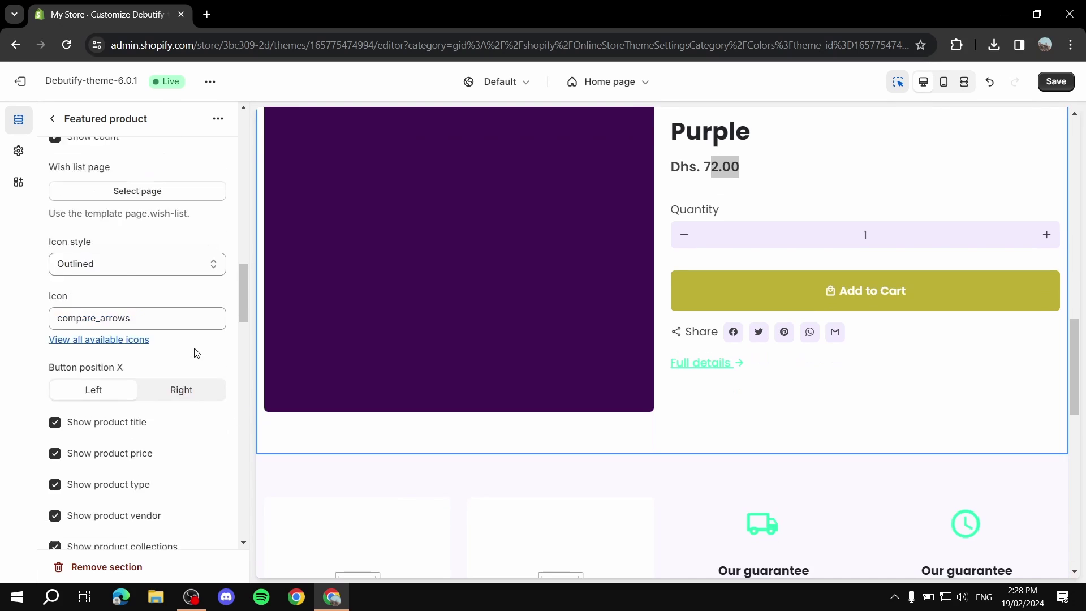
Step: Review the Featured product section's product, gallery layout, image size and loading options against the preview, and return to the section list
{"action": "scroll", "coordinate": [177, 323], "scroll_direction": "up", "scroll_amount": 10}
{"action": "scroll", "coordinate": [172, 286], "scroll_direction": "up", "scroll_amount": 3}
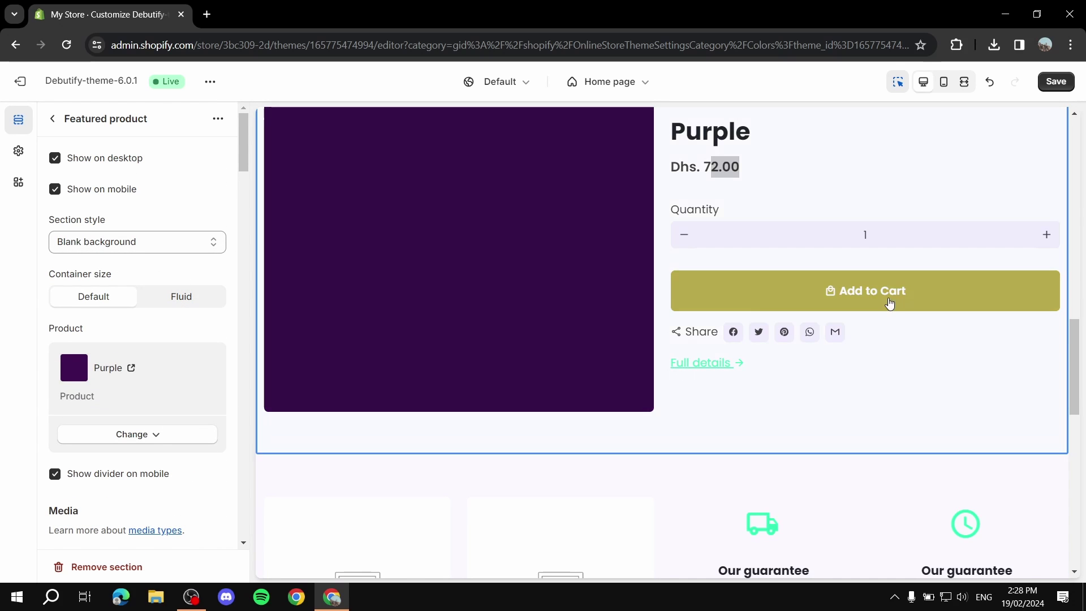
{"action": "scroll", "coordinate": [170, 375], "scroll_direction": "down", "scroll_amount": 3}
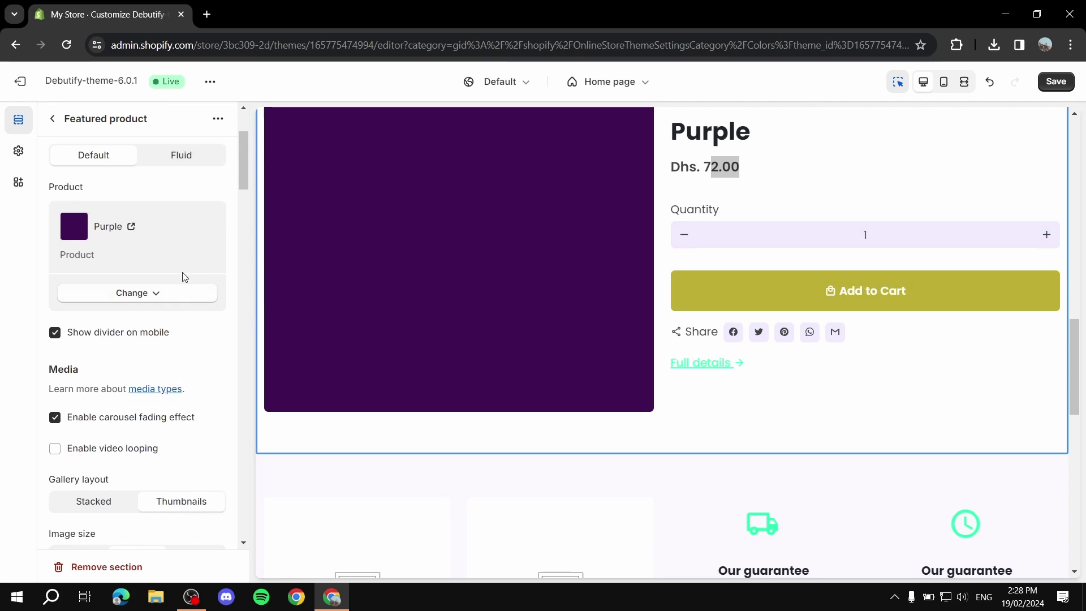
{"action": "scroll", "coordinate": [142, 311], "scroll_direction": "up", "scroll_amount": 3}
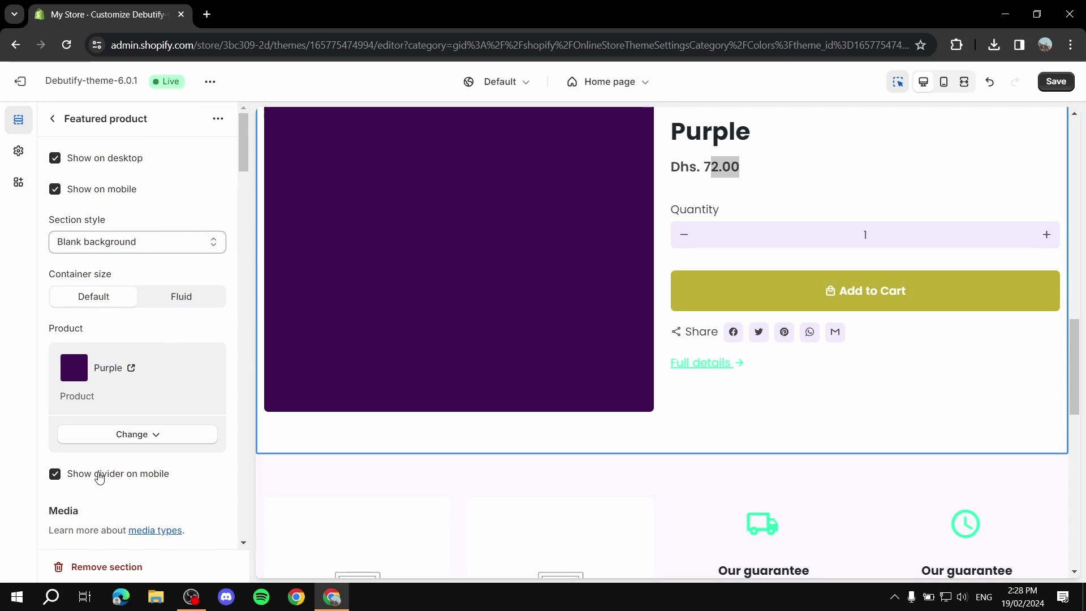
{"action": "scroll", "coordinate": [97, 477], "scroll_direction": "down", "scroll_amount": 4}
{"action": "scroll", "coordinate": [141, 362], "scroll_direction": "down", "scroll_amount": 3}
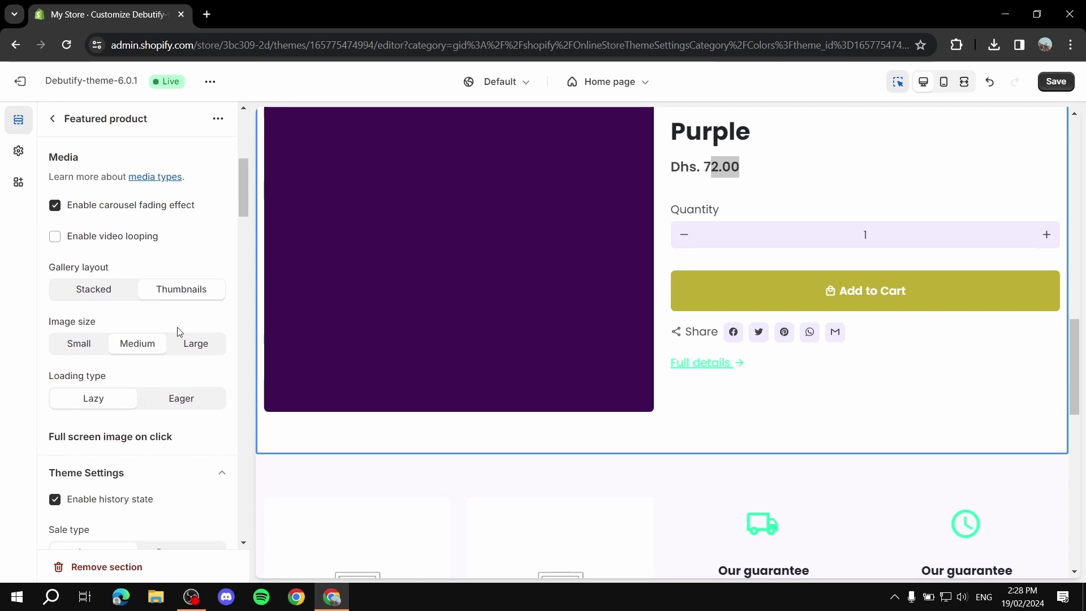
{"action": "scroll", "coordinate": [187, 321], "scroll_direction": "down", "scroll_amount": 3}
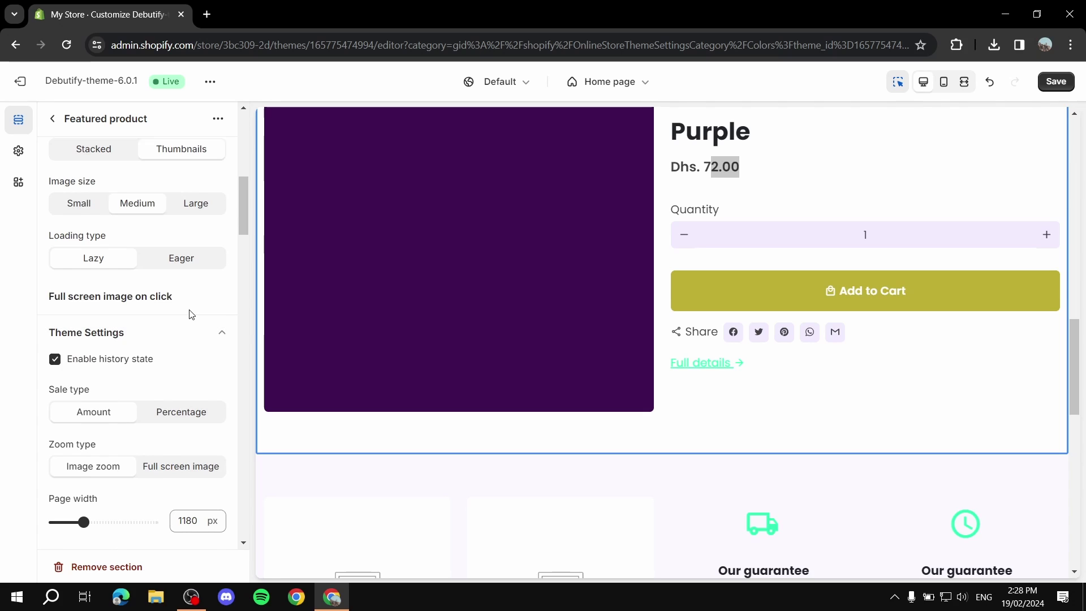
{"action": "scroll", "coordinate": [172, 344], "scroll_direction": "up", "scroll_amount": 10}
{"action": "left_click", "coordinate": [52, 121]}
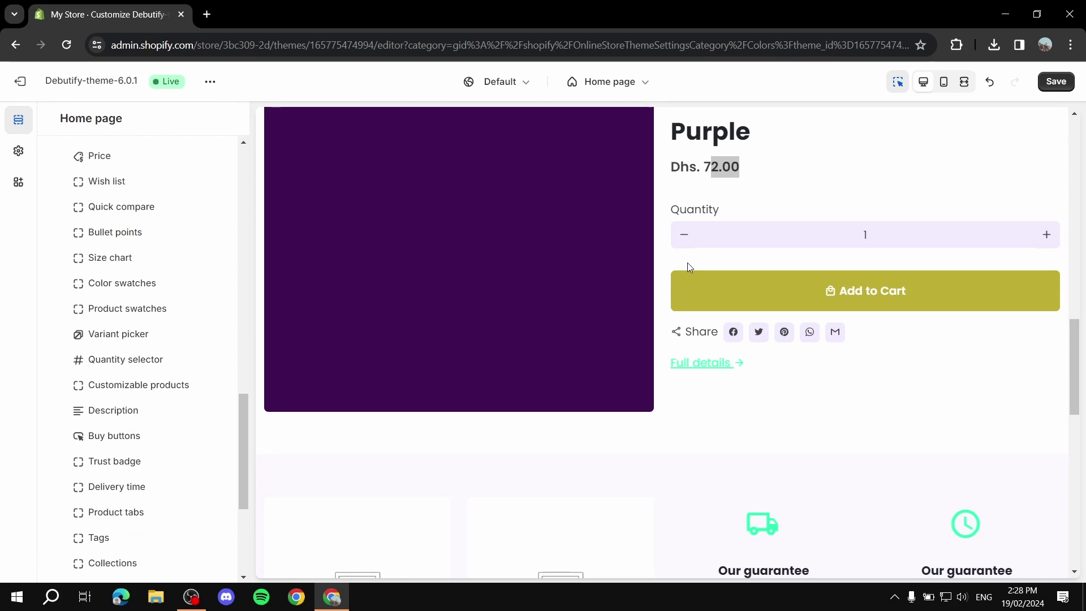
Step: Open the Featured collection section and look over its available collections, grid, button and slider settings without choosing a collection
{"action": "scroll", "coordinate": [604, 264], "scroll_direction": "up", "scroll_amount": 8}
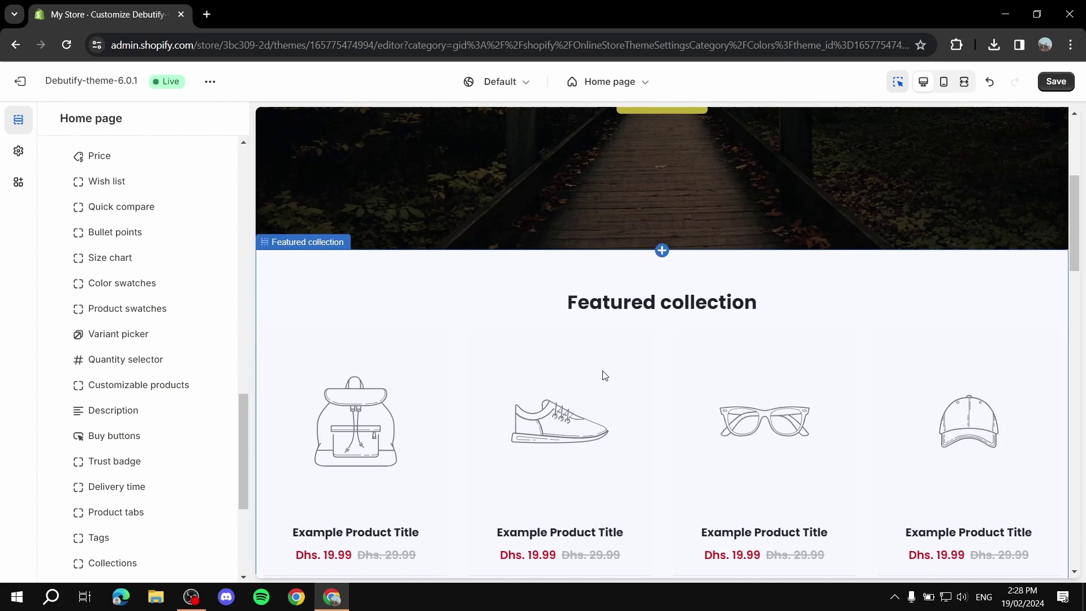
{"action": "left_click", "coordinate": [422, 277]}
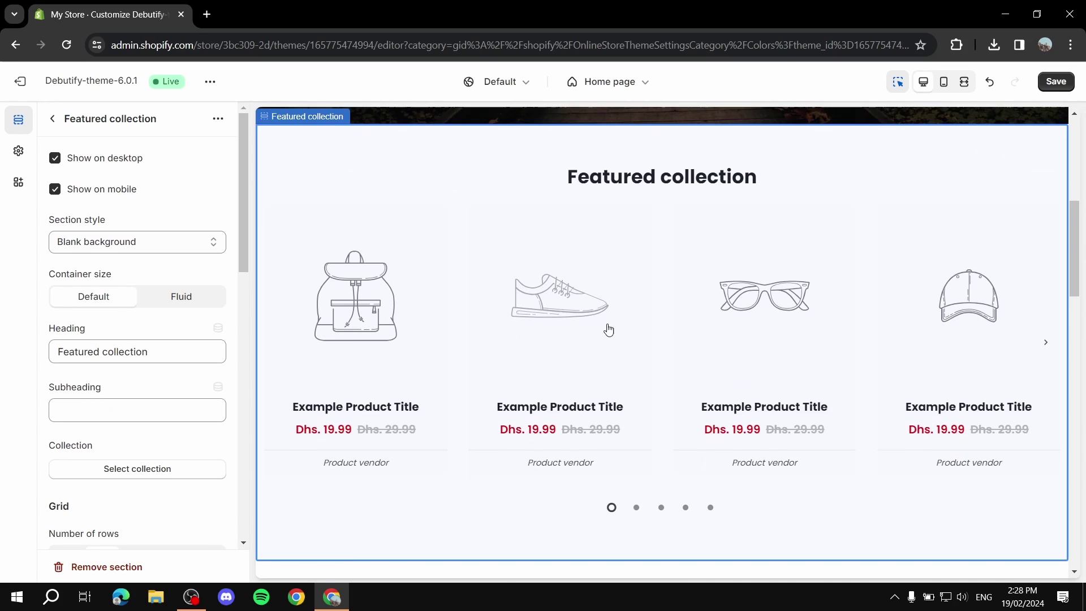
{"action": "scroll", "coordinate": [137, 385], "scroll_direction": "down", "scroll_amount": 3}
{"action": "left_click", "coordinate": [129, 329]}
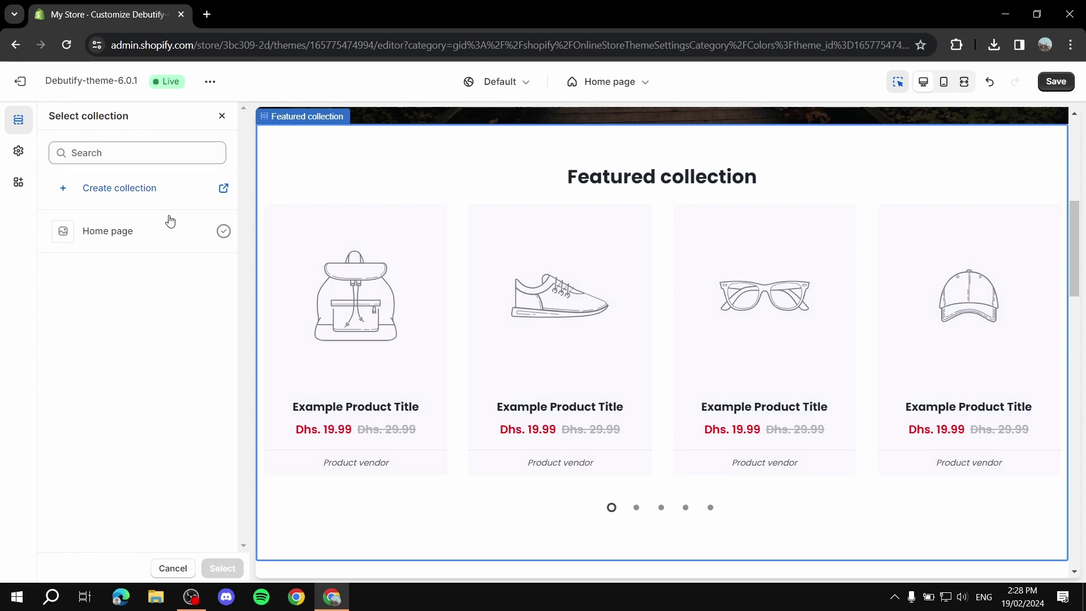
{"action": "left_click", "coordinate": [222, 119]}
{"action": "scroll", "coordinate": [662, 304], "scroll_direction": "down", "scroll_amount": 4}
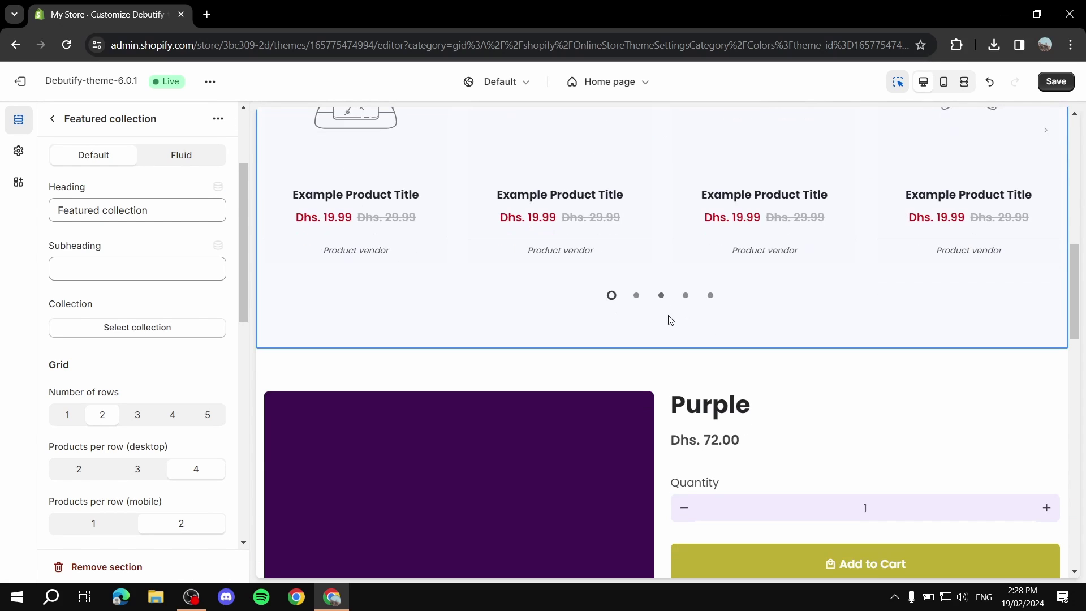
{"action": "scroll", "coordinate": [136, 430], "scroll_direction": "down", "scroll_amount": 7}
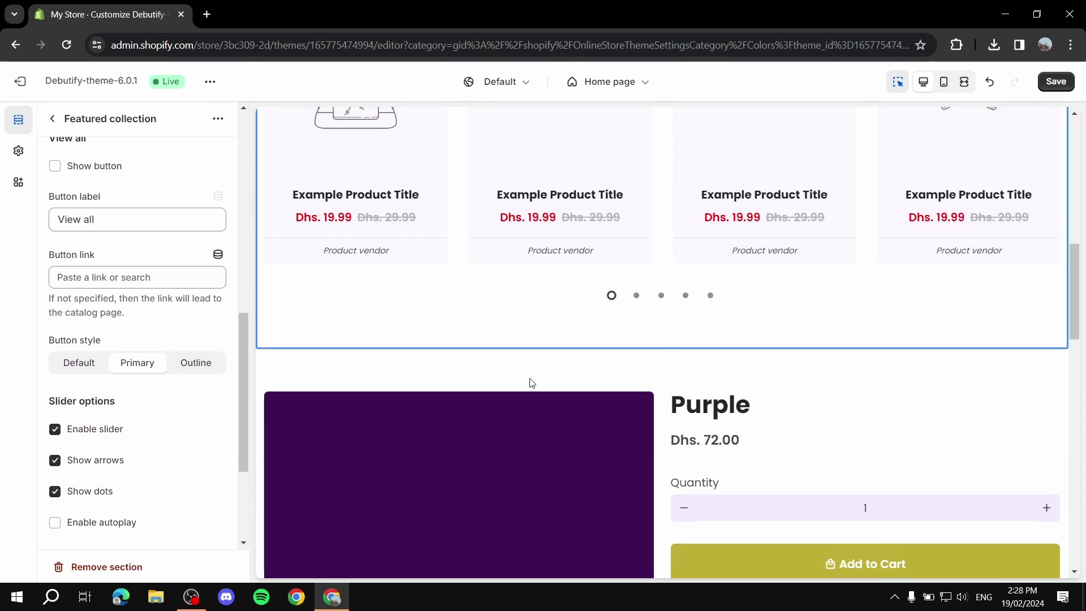
{"action": "scroll", "coordinate": [35, 340], "scroll_direction": "up", "scroll_amount": 7}
Step: Hide the Guarantee section of the footer group on desktop, leaving it enabled on mobile
{"action": "scroll", "coordinate": [736, 340], "scroll_direction": "down", "scroll_amount": 10}
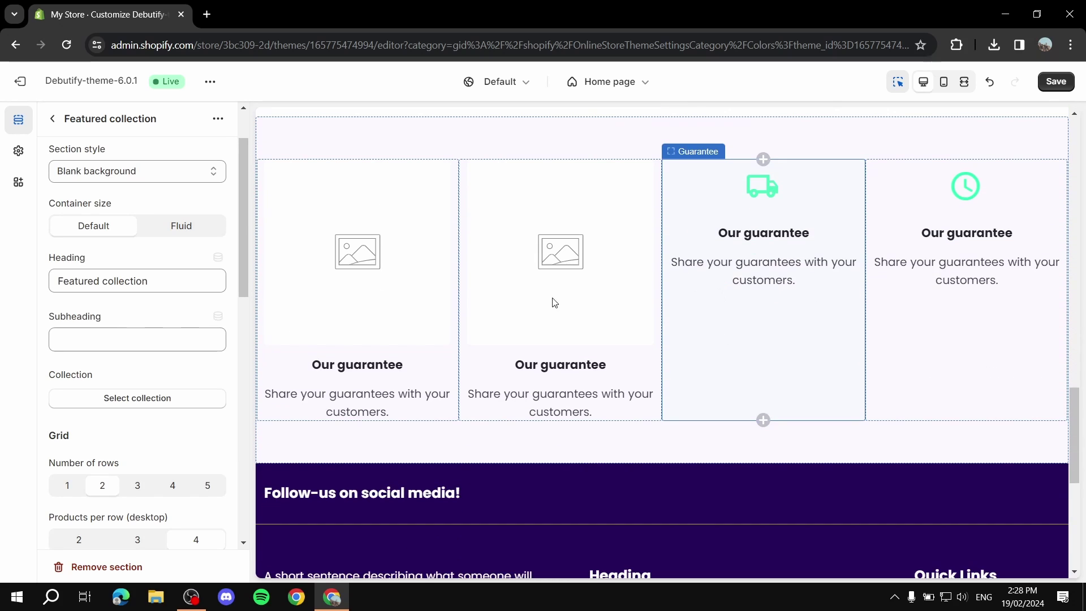
{"action": "left_click", "coordinate": [368, 289]}
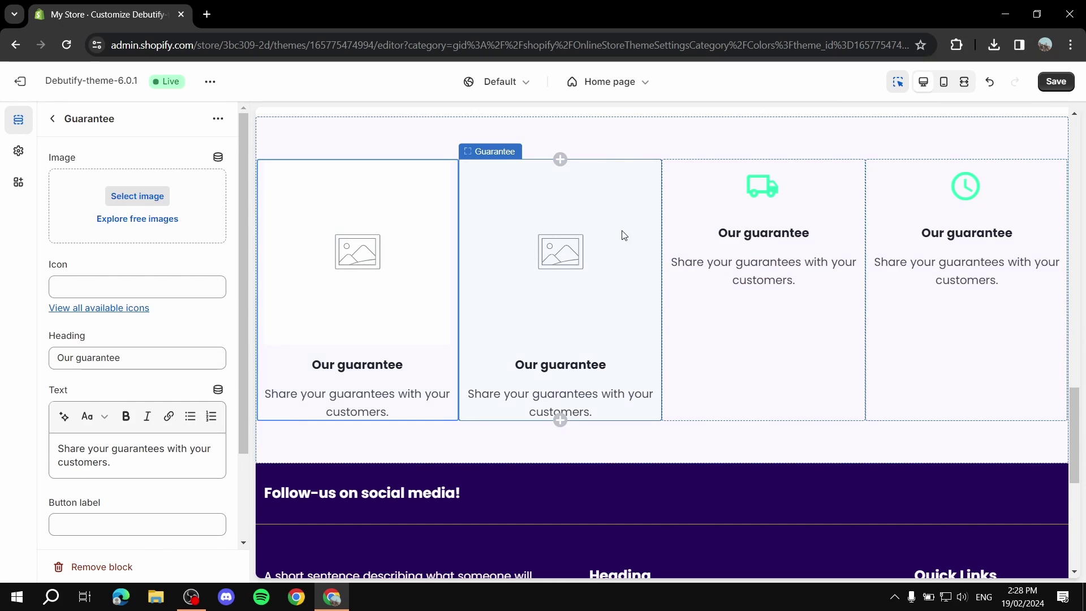
{"action": "left_click", "coordinate": [695, 138]}
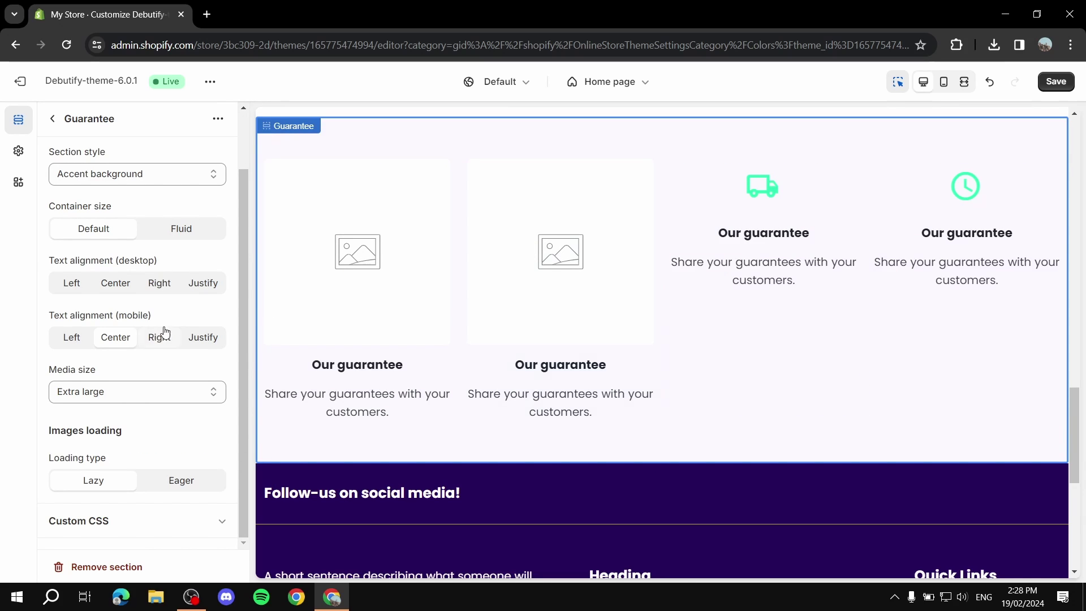
{"action": "scroll", "coordinate": [167, 330], "scroll_direction": "up", "scroll_amount": 2}
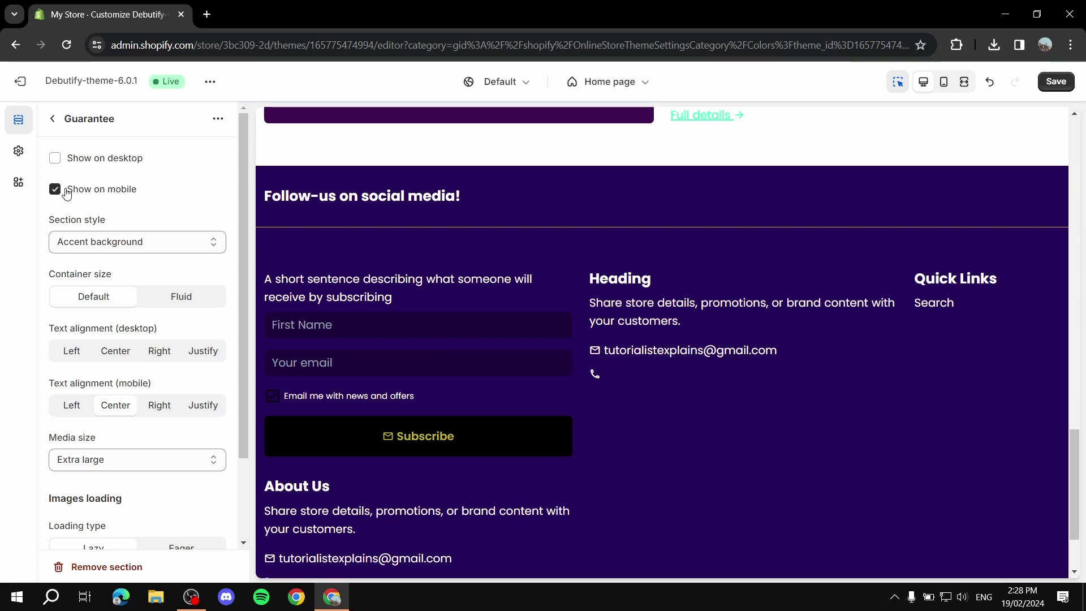
{"action": "left_click", "coordinate": [52, 119]}
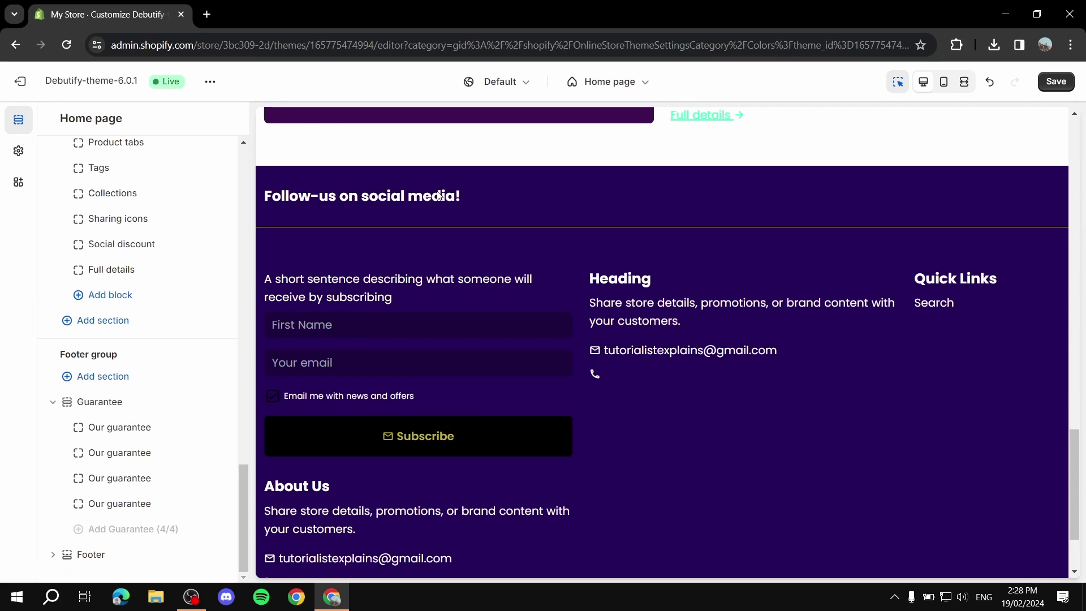
Step: Look over the footer and its social media, payment and credential settings, and review the home page preview up to the header
{"action": "scroll", "coordinate": [419, 227], "scroll_direction": "up", "scroll_amount": 5}
{"action": "scroll", "coordinate": [554, 351], "scroll_direction": "down", "scroll_amount": 7}
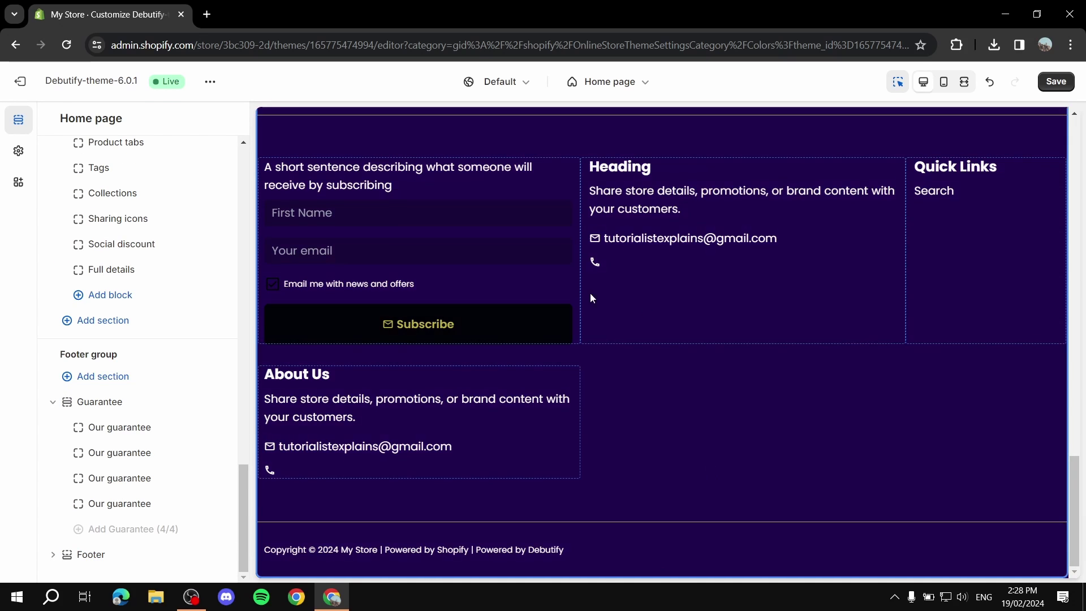
{"action": "left_click", "coordinate": [571, 291]}
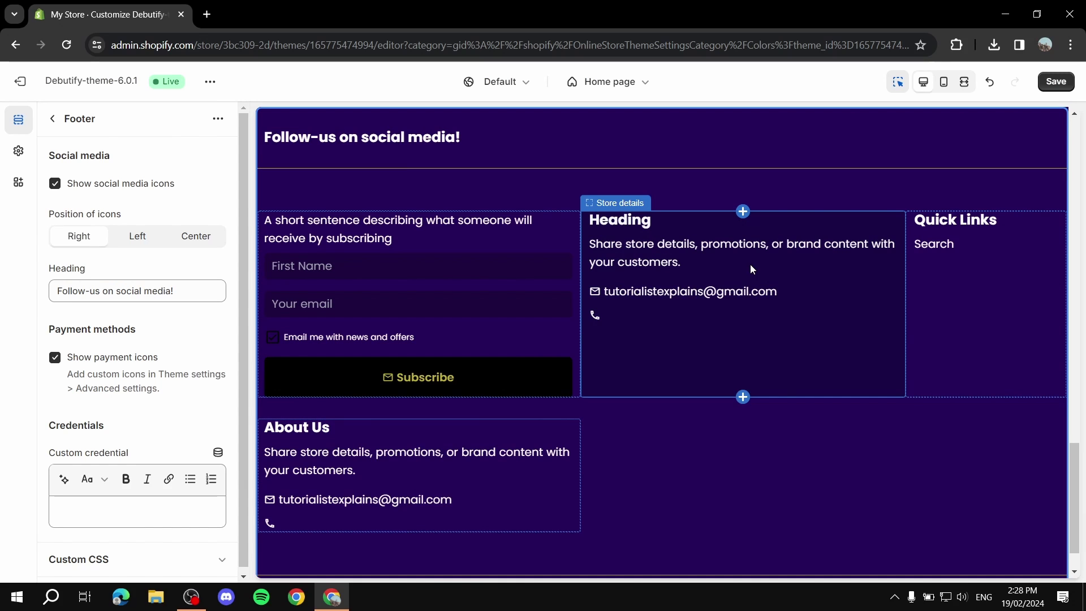
{"action": "scroll", "coordinate": [759, 261], "scroll_direction": "up", "scroll_amount": 20}
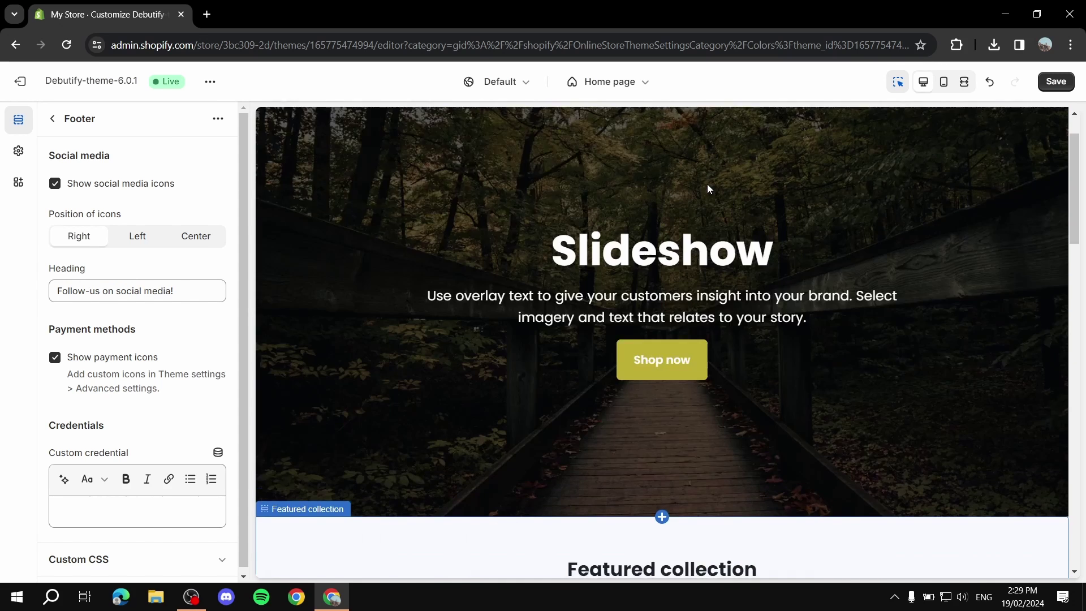
{"action": "scroll", "coordinate": [709, 188], "scroll_direction": "up", "scroll_amount": 2}
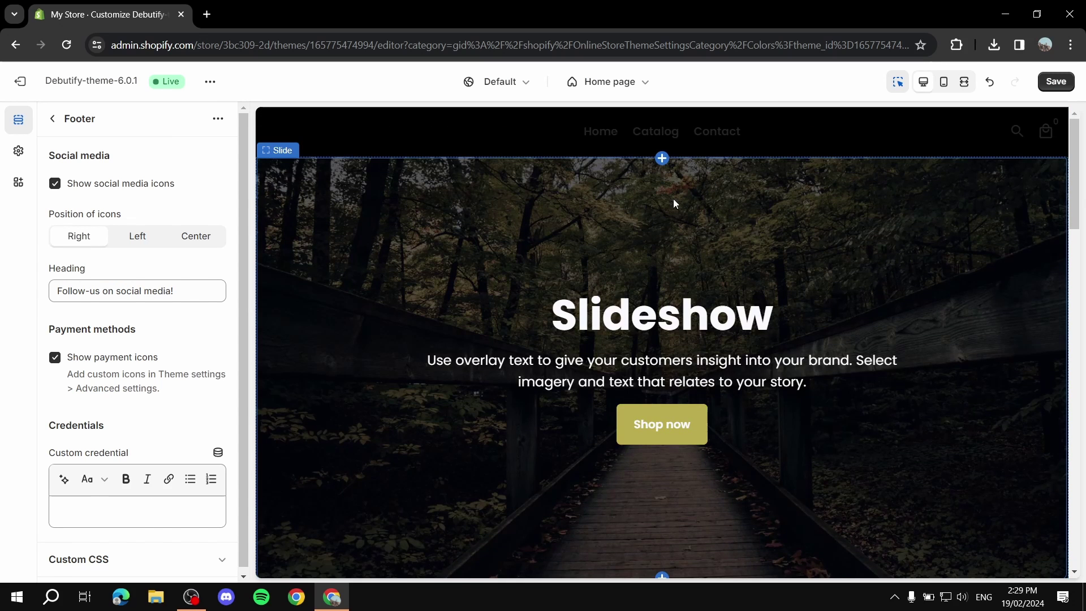
Step: Hide the Featured collection section on both desktop and mobile, and return to the section list
{"action": "left_click", "coordinate": [787, 121]}
{"action": "scroll", "coordinate": [735, 238], "scroll_direction": "down", "scroll_amount": 6}
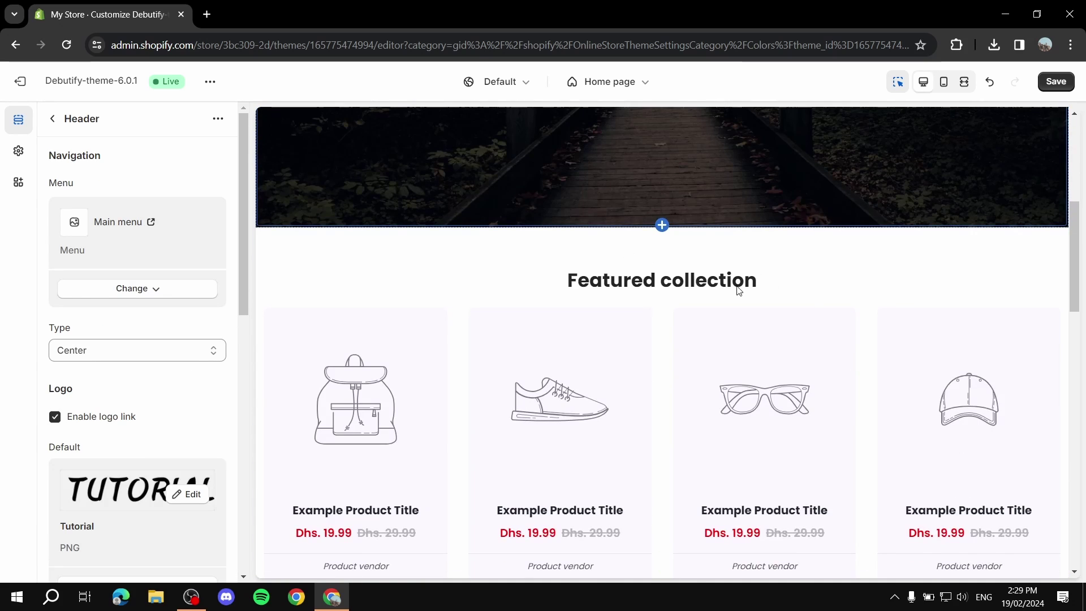
{"action": "scroll", "coordinate": [846, 283], "scroll_direction": "down", "scroll_amount": 3}
{"action": "left_click", "coordinate": [803, 186]}
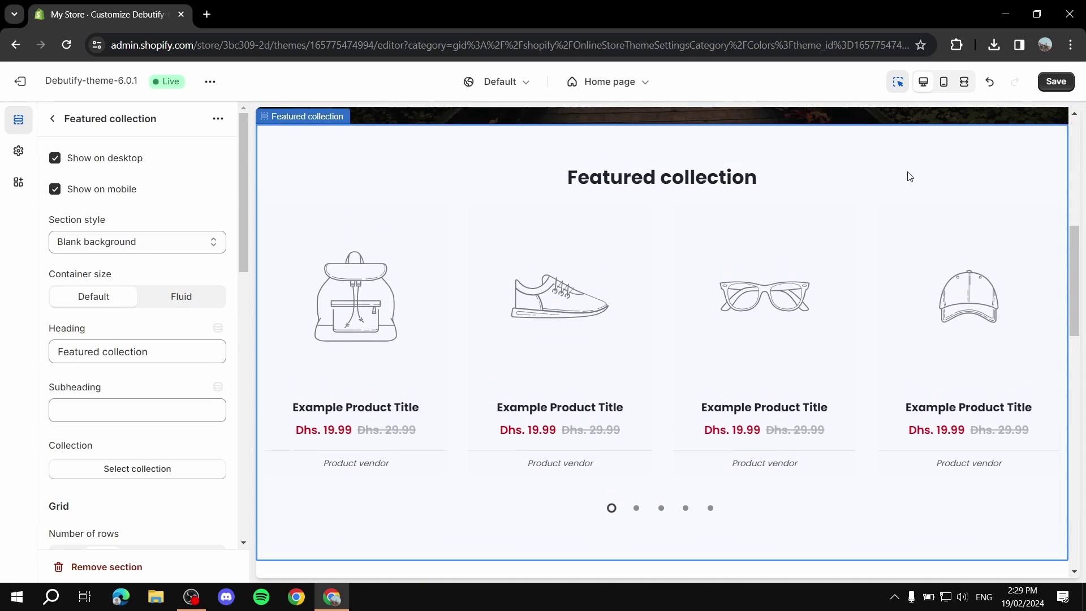
{"action": "left_click", "coordinate": [54, 160]}
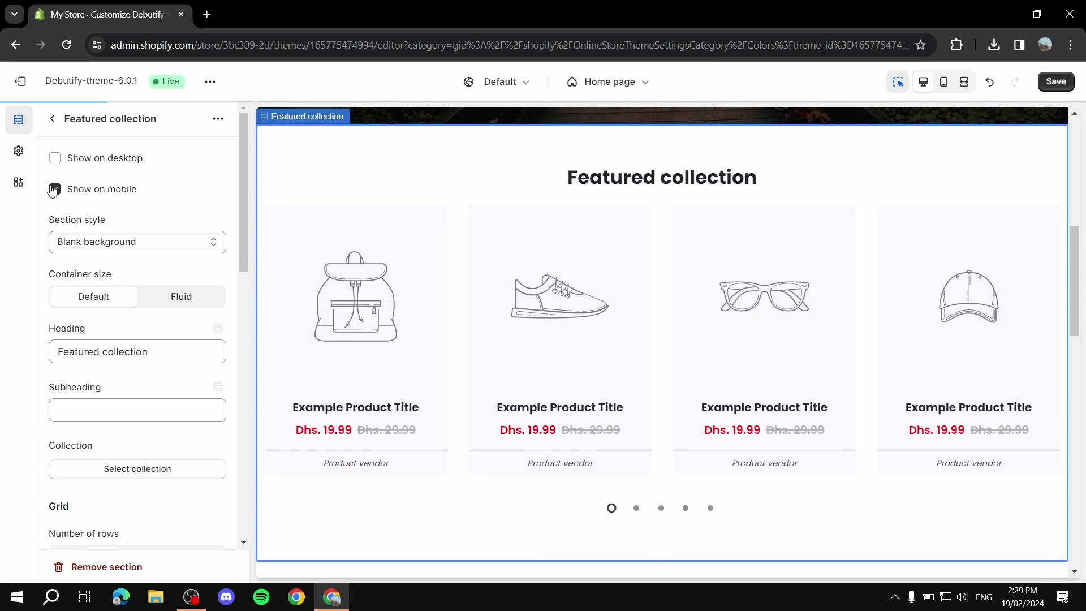
{"action": "left_click", "coordinate": [55, 187]}
{"action": "left_click", "coordinate": [54, 121]}
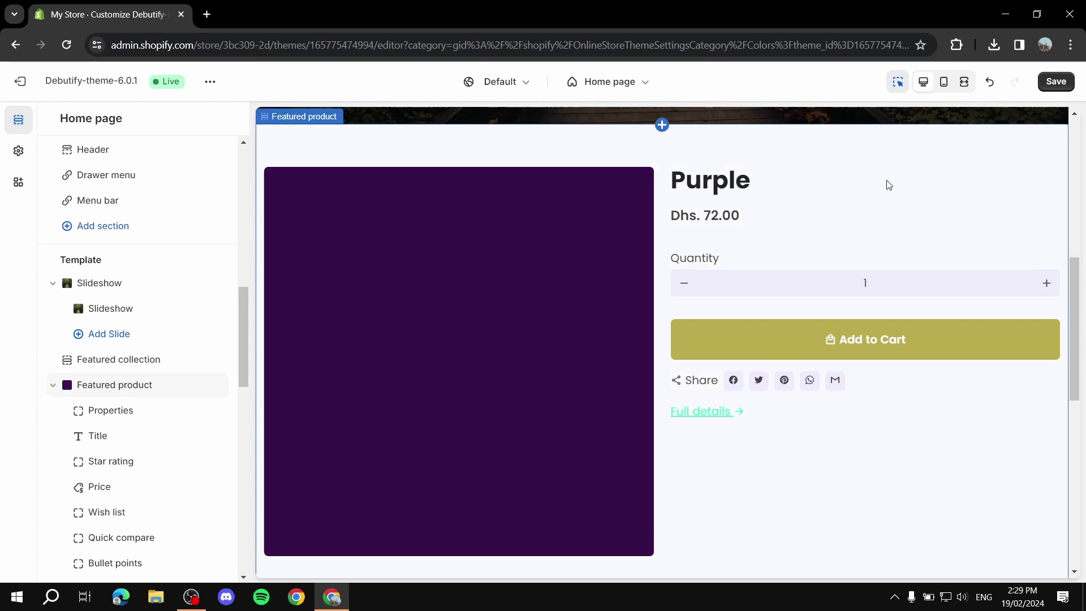
Step: Add an Image with text section to the home page template below the Featured product section
{"action": "scroll", "coordinate": [905, 206], "scroll_direction": "up", "scroll_amount": 3}
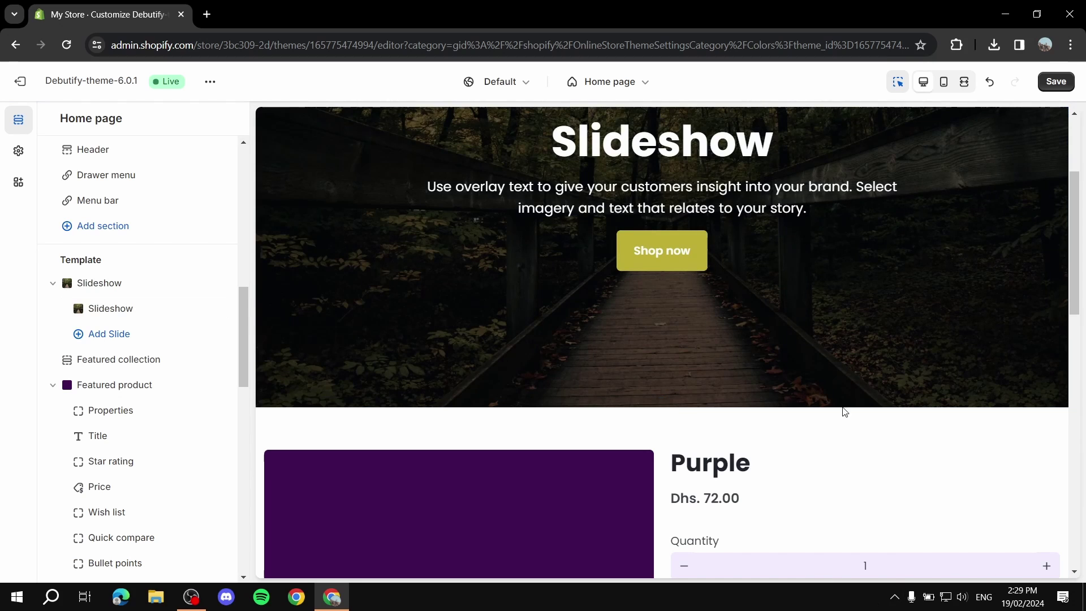
{"action": "left_click", "coordinate": [774, 380]}
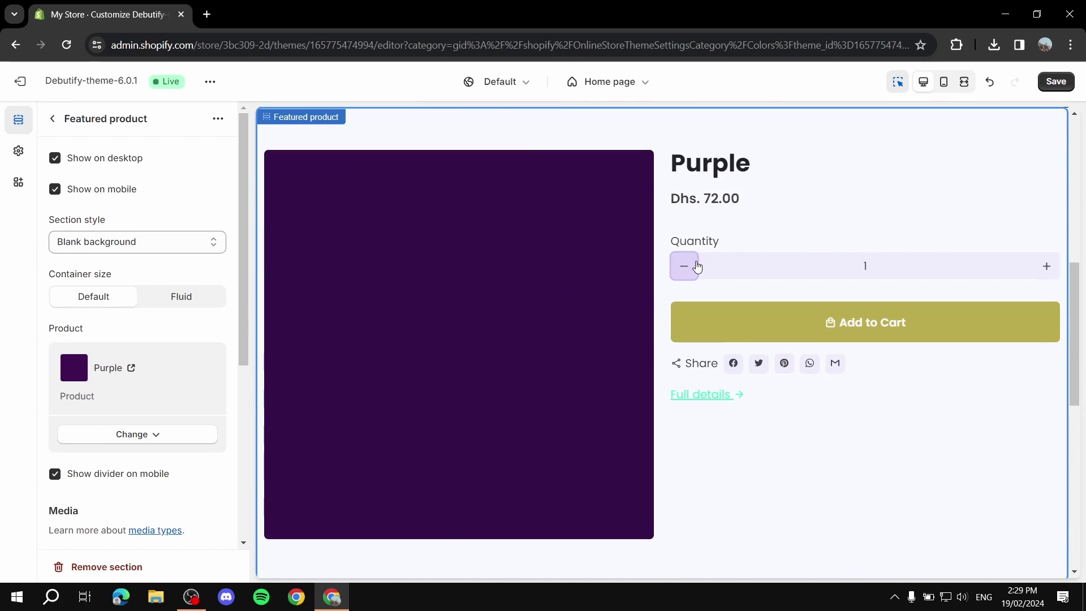
{"action": "scroll", "coordinate": [815, 282], "scroll_direction": "up", "scroll_amount": 3}
{"action": "scroll", "coordinate": [795, 340], "scroll_direction": "down", "scroll_amount": 4}
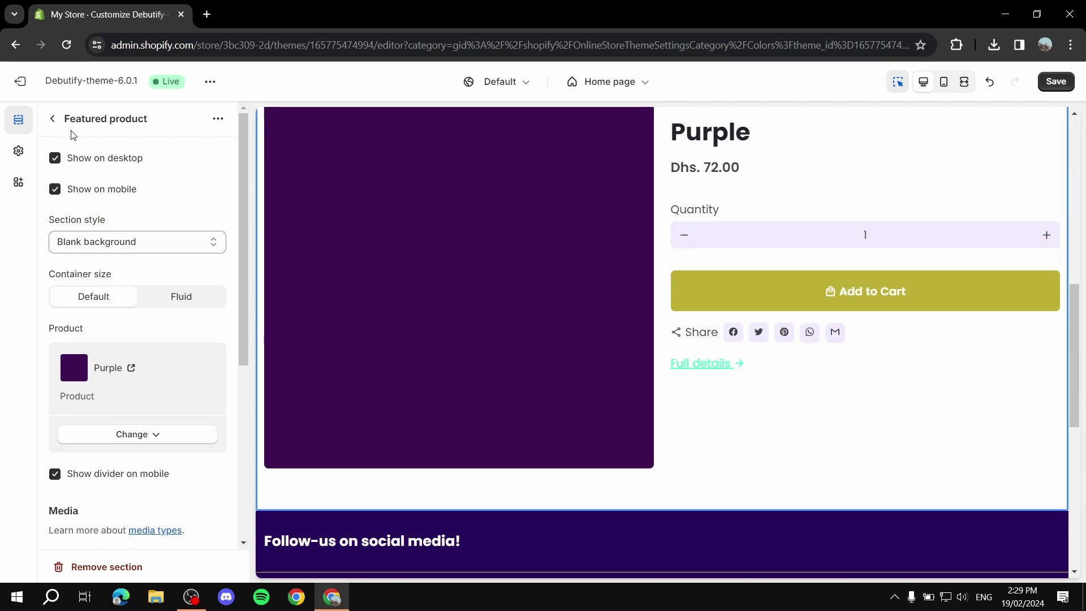
{"action": "left_click", "coordinate": [53, 118]}
{"action": "scroll", "coordinate": [161, 327], "scroll_direction": "down", "scroll_amount": 5}
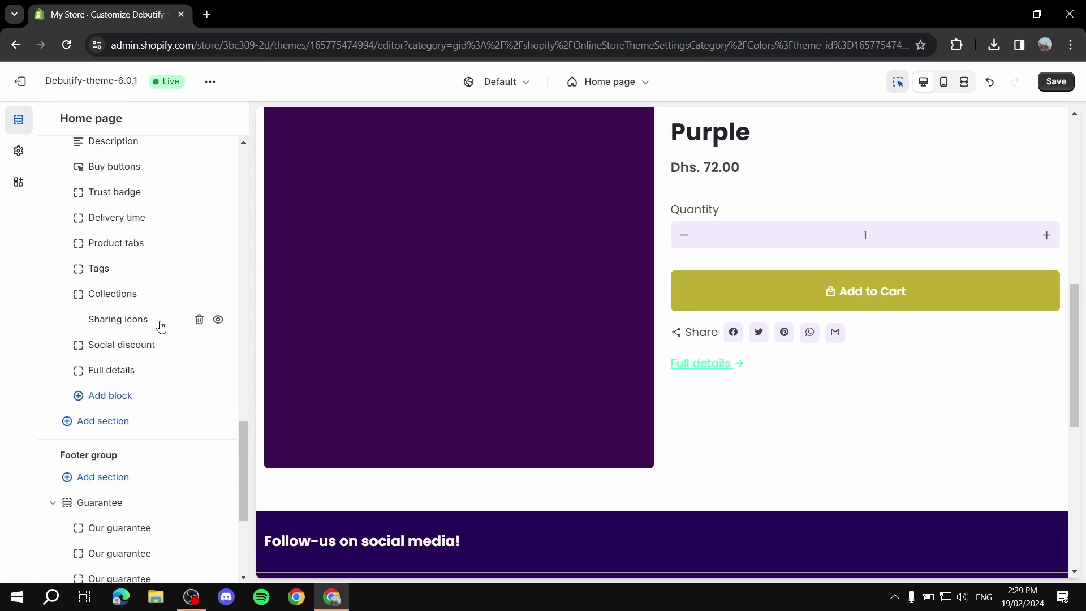
{"action": "scroll", "coordinate": [161, 327], "scroll_direction": "down", "scroll_amount": 1}
{"action": "left_click", "coordinate": [111, 407]}
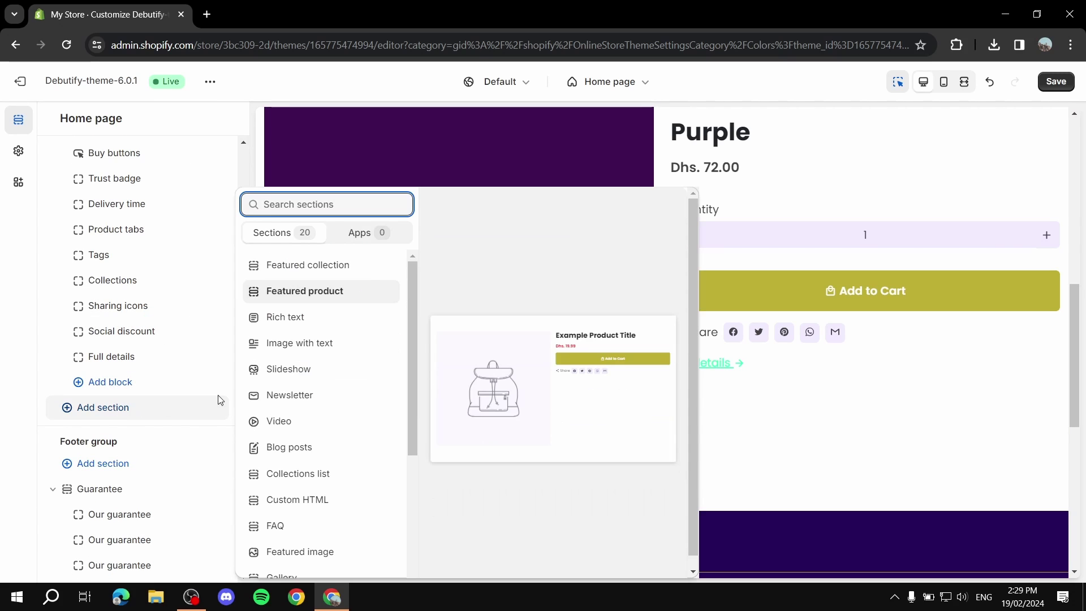
{"action": "scroll", "coordinate": [351, 386], "scroll_direction": "down", "scroll_amount": 3}
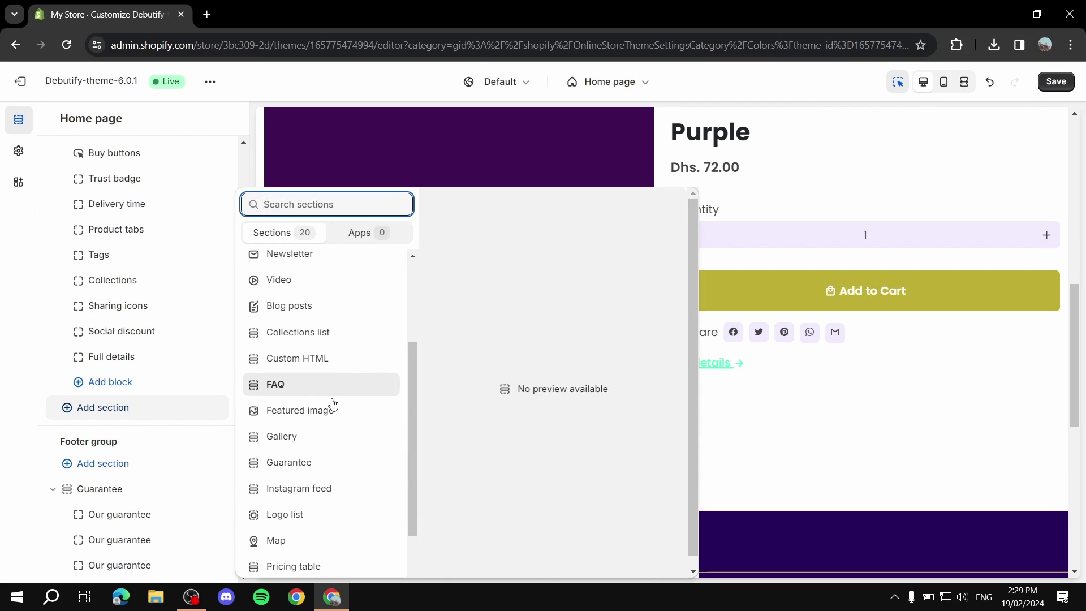
{"action": "scroll", "coordinate": [328, 422], "scroll_direction": "down", "scroll_amount": 1}
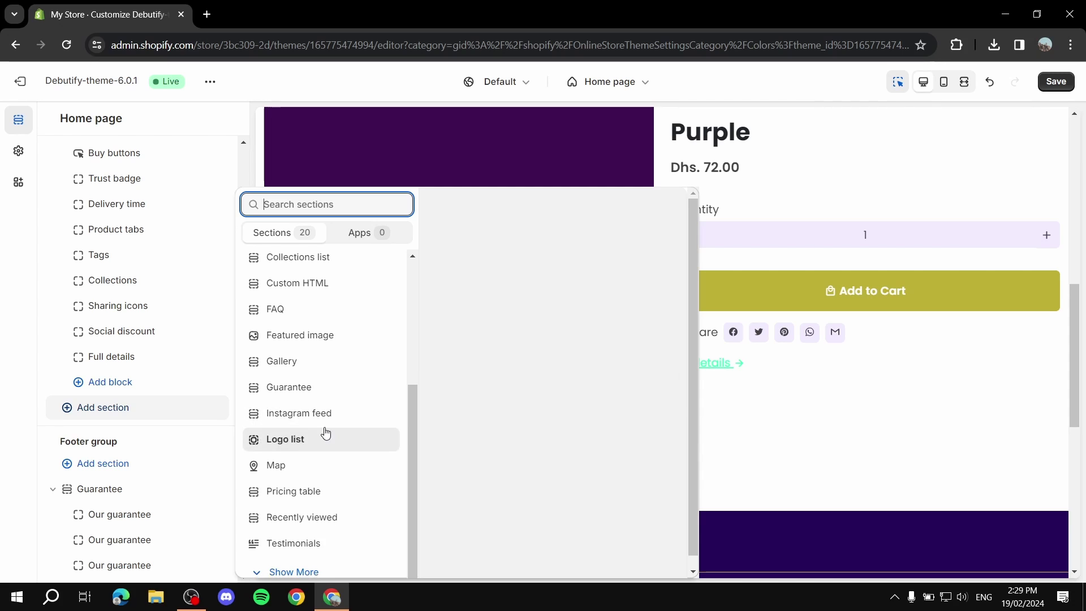
{"action": "scroll", "coordinate": [326, 433], "scroll_direction": "up", "scroll_amount": 3}
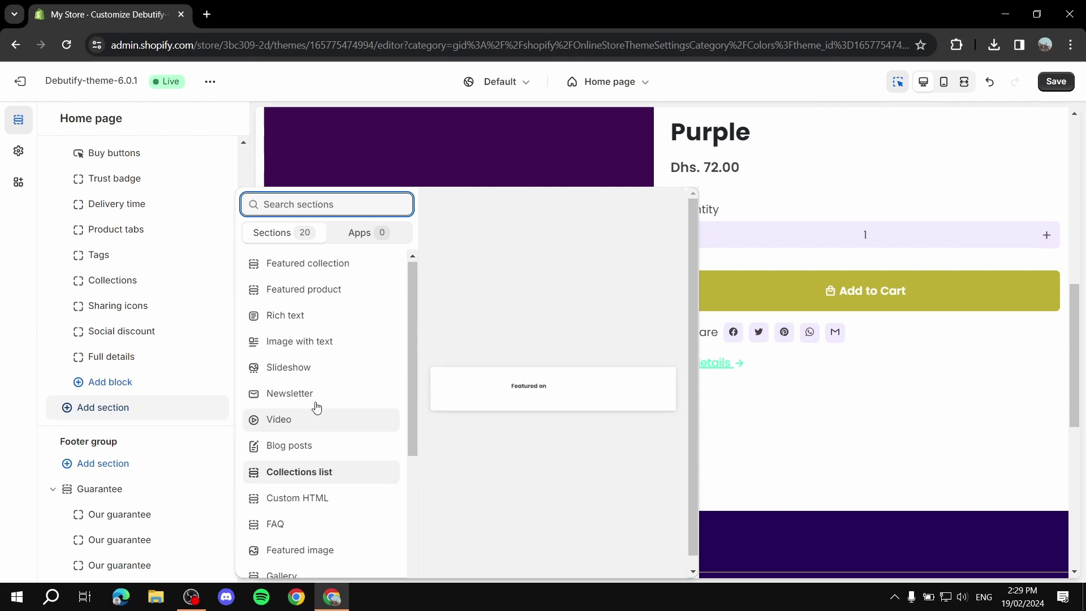
{"action": "left_click", "coordinate": [311, 346]}
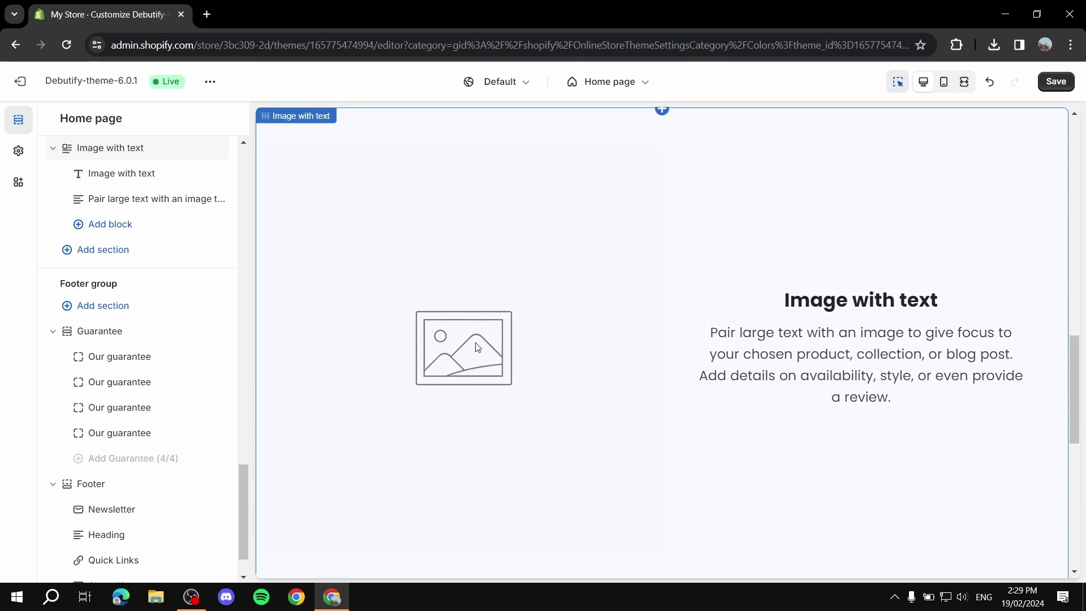
Step: Set the Image with text section's image to the dark red Colors PNG from the store library
{"action": "left_click", "coordinate": [474, 348]}
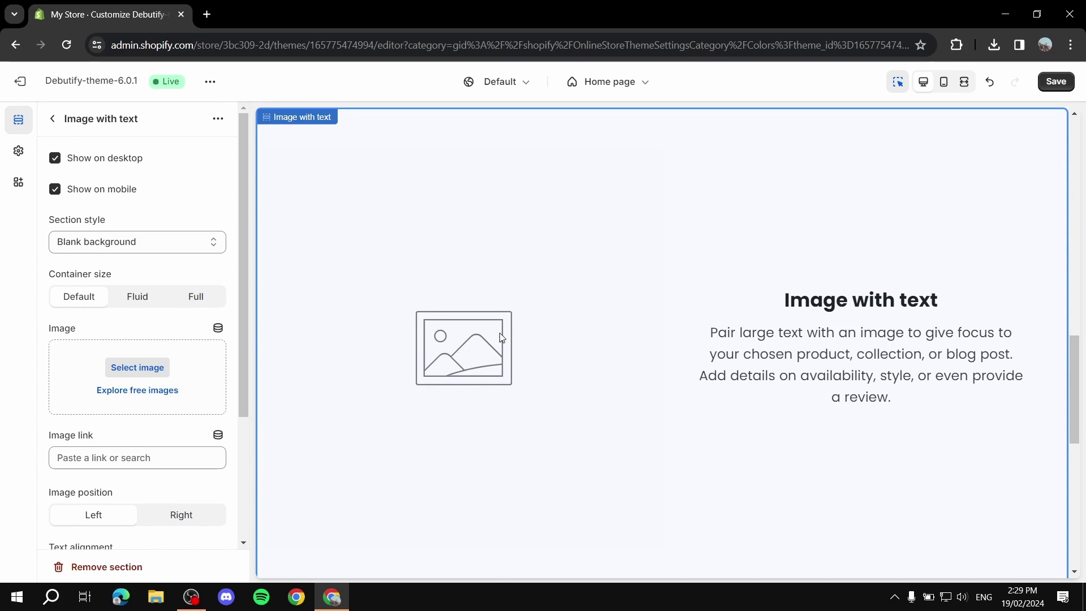
{"action": "left_click_drag", "start_coordinate": [694, 335], "coordinate": [877, 362]}
{"action": "left_click", "coordinate": [814, 440]}
{"action": "left_click", "coordinate": [138, 368]}
{"action": "left_click", "coordinate": [639, 330]}
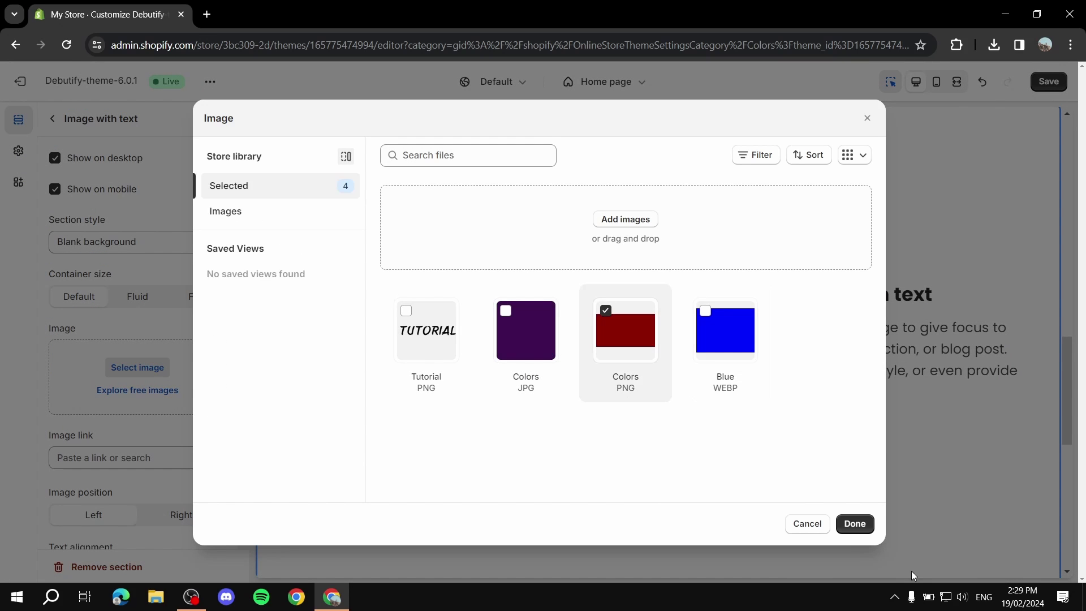
{"action": "left_click", "coordinate": [855, 524]}
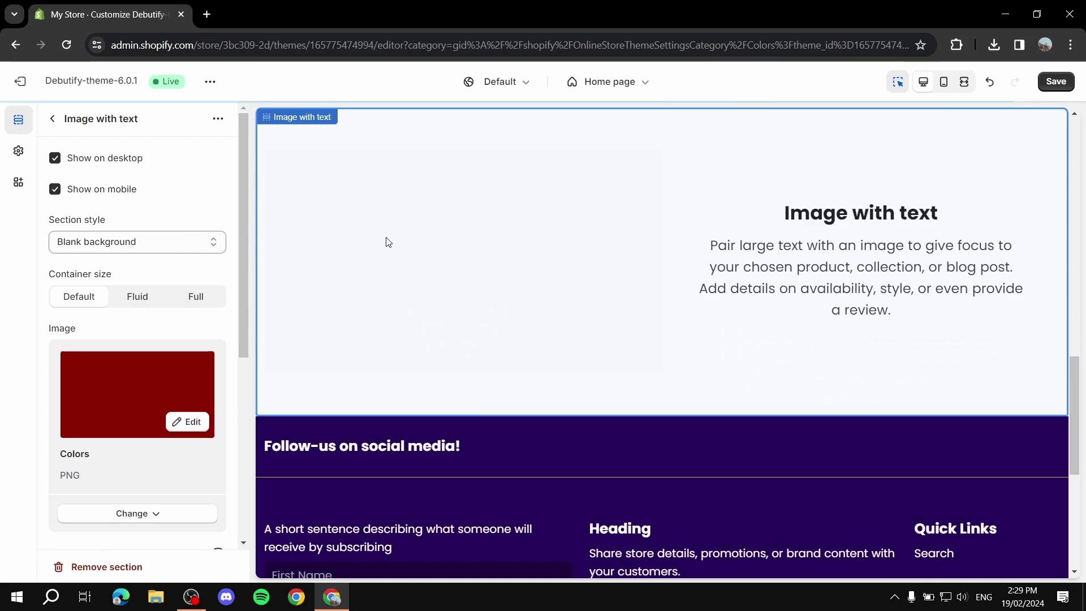
Step: Try the Accent background and Border top styles on the Image with text section, and restore Blank background
{"action": "scroll", "coordinate": [123, 433], "scroll_direction": "down", "scroll_amount": 2}
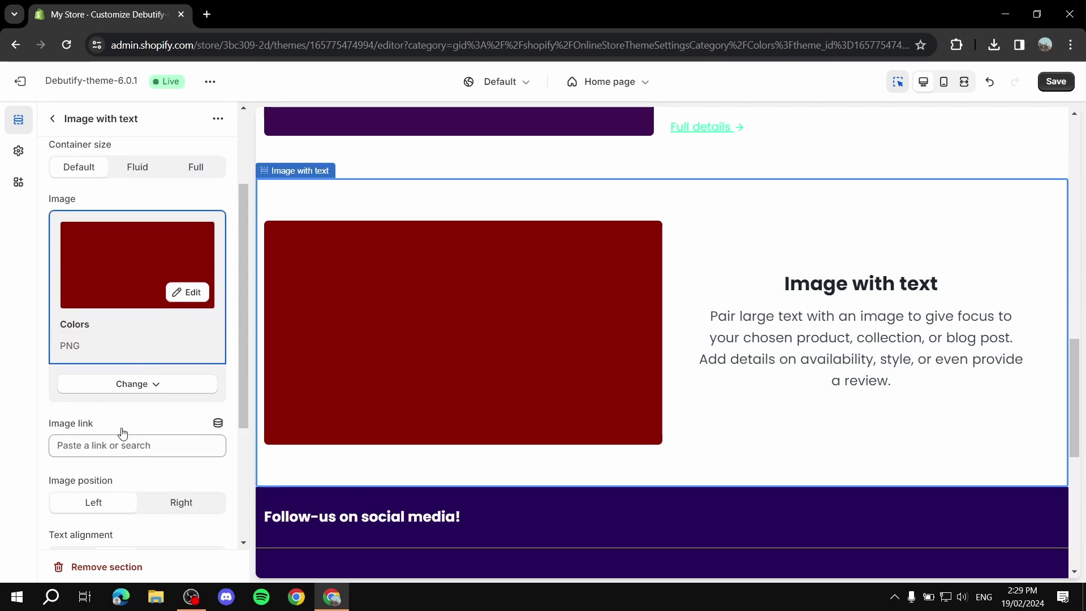
{"action": "scroll", "coordinate": [123, 433], "scroll_direction": "down", "scroll_amount": 2}
{"action": "scroll", "coordinate": [187, 398], "scroll_direction": "down", "scroll_amount": 2}
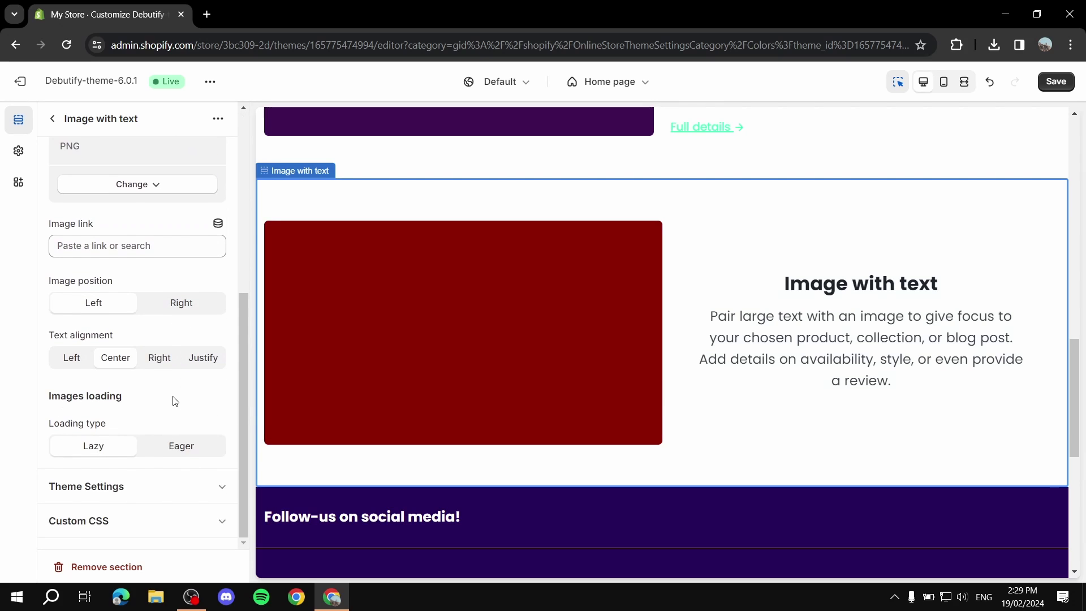
{"action": "scroll", "coordinate": [175, 401], "scroll_direction": "up", "scroll_amount": 5}
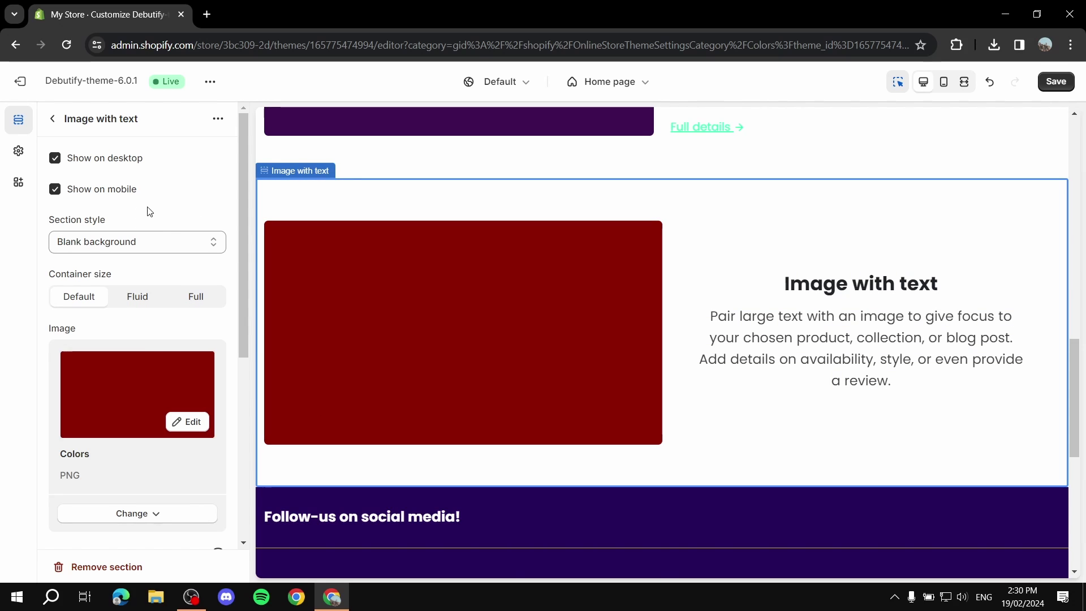
{"action": "left_click", "coordinate": [193, 250]}
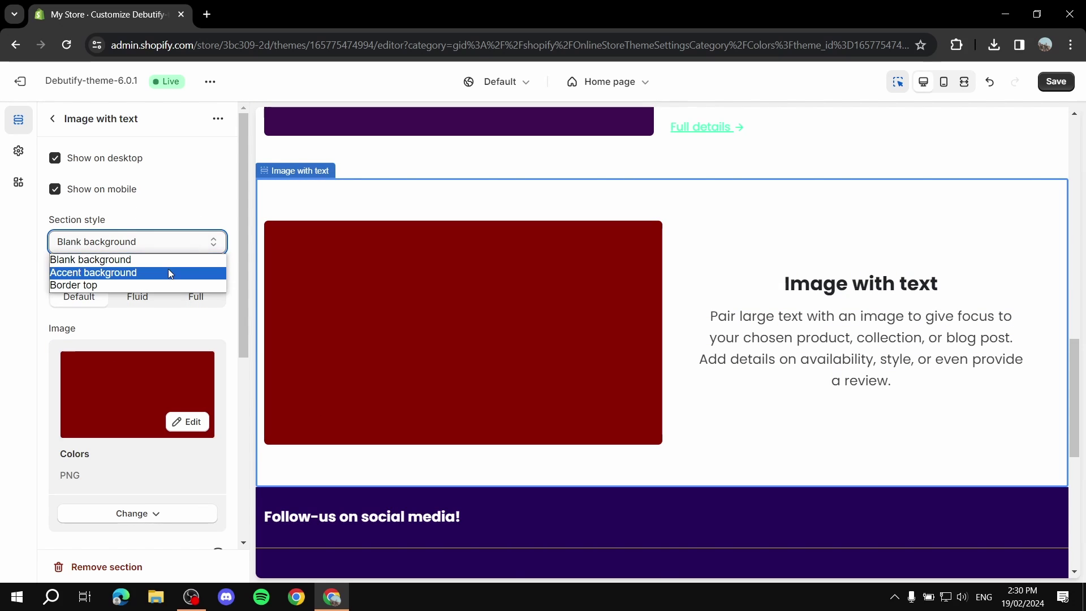
{"action": "left_click", "coordinate": [168, 269]}
{"action": "left_click", "coordinate": [169, 243]}
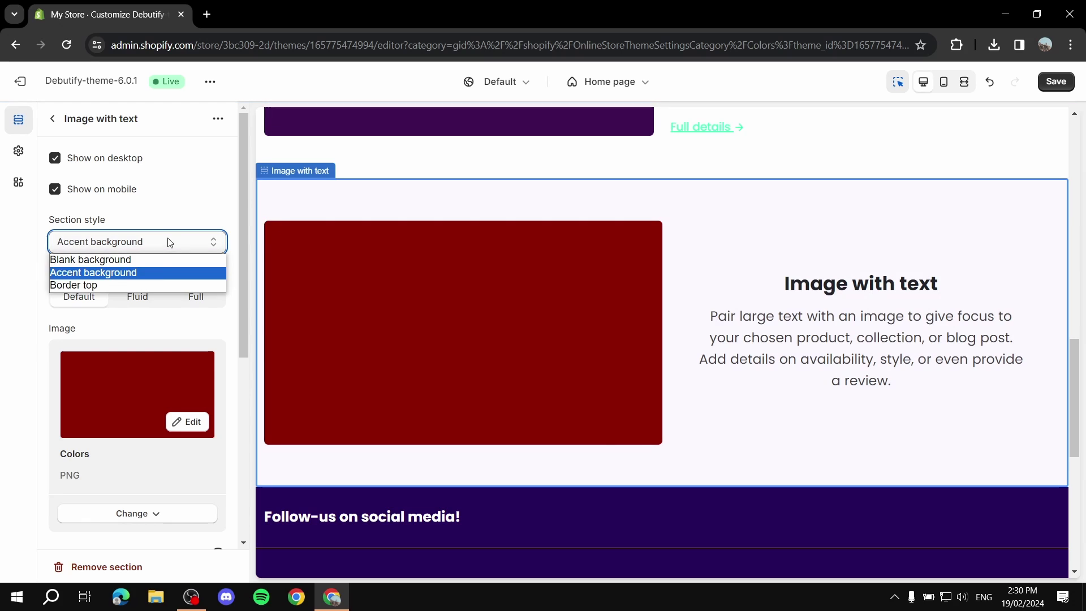
{"action": "left_click", "coordinate": [157, 280]}
{"action": "left_click", "coordinate": [148, 242]}
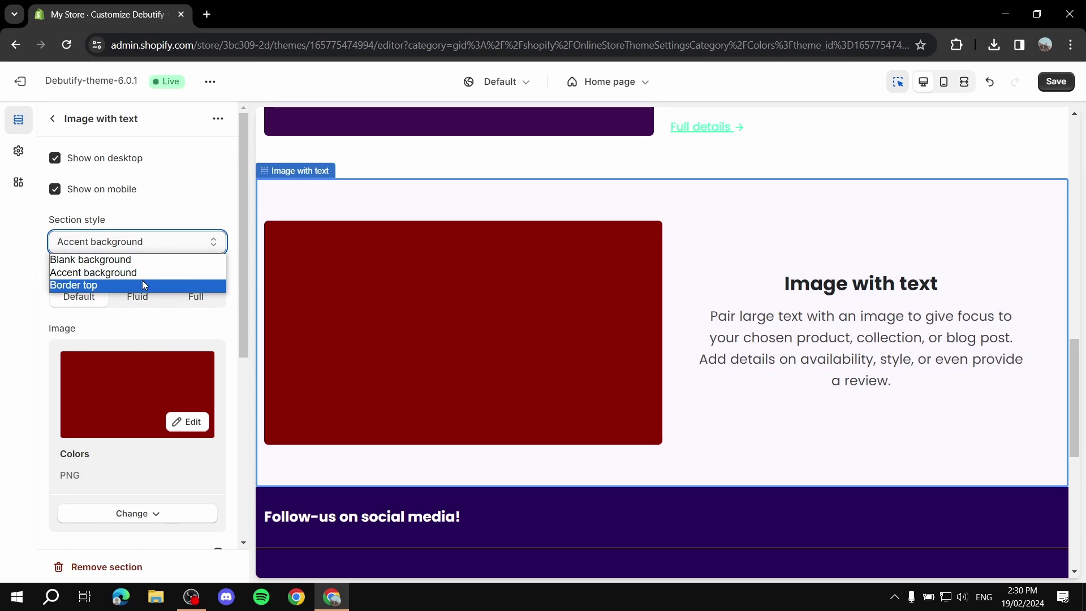
{"action": "left_click", "coordinate": [141, 284]}
{"action": "left_click", "coordinate": [150, 248]}
{"action": "left_click", "coordinate": [147, 257]}
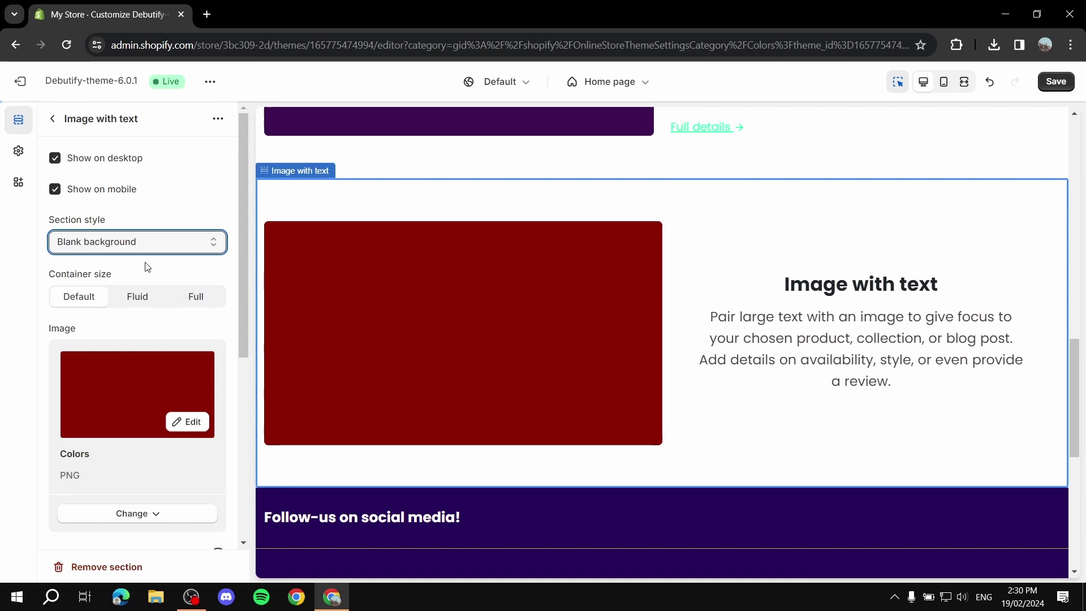
{"action": "scroll", "coordinate": [141, 260], "scroll_direction": "down", "scroll_amount": 6}
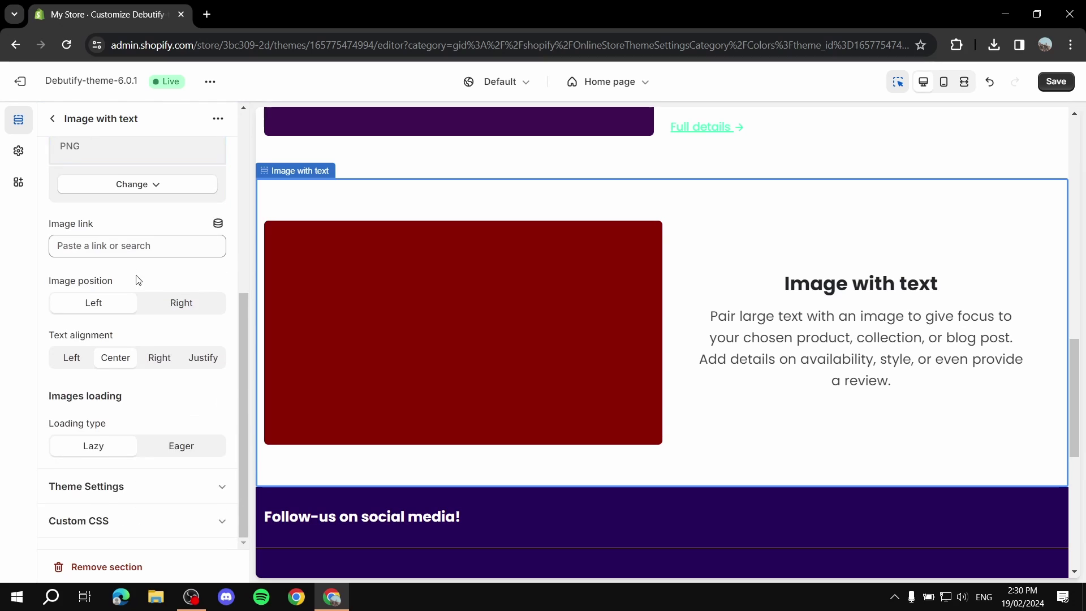
{"action": "scroll", "coordinate": [84, 161], "scroll_direction": "up", "scroll_amount": 6}
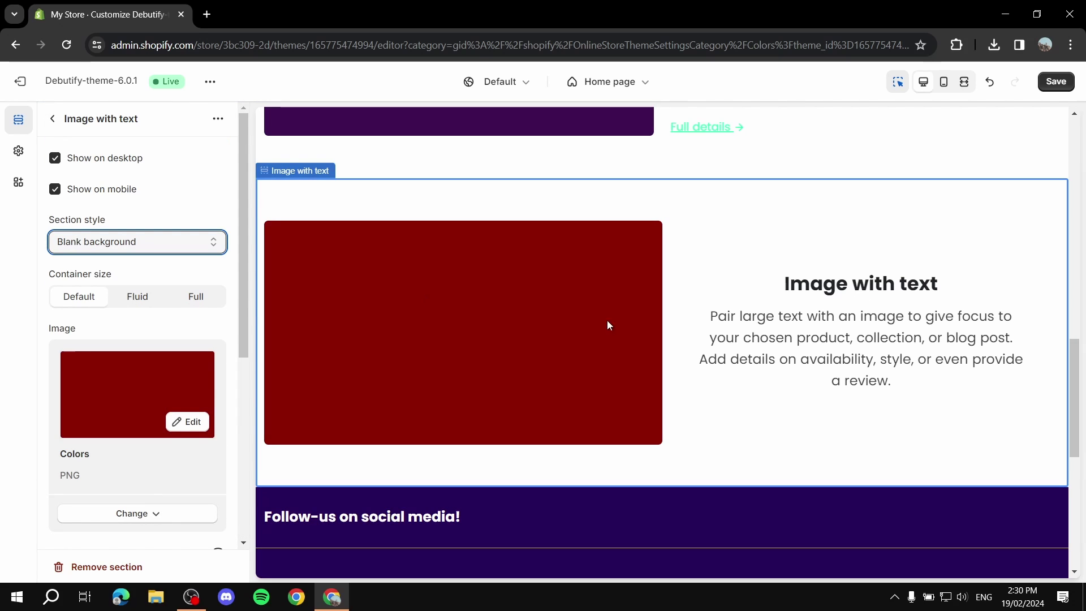
Step: Change the heading block of the Image with text section to "Fun Product"
{"action": "left_click", "coordinate": [53, 119]}
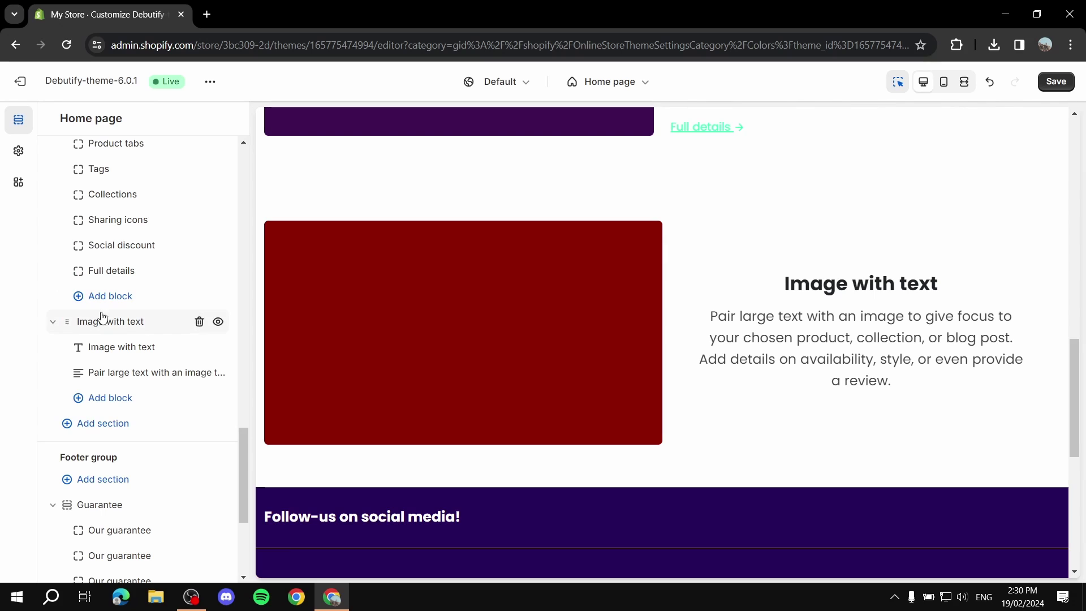
{"action": "left_click", "coordinate": [121, 357]}
{"action": "left_click_drag", "start_coordinate": [148, 186], "coordinate": [5, 185]}
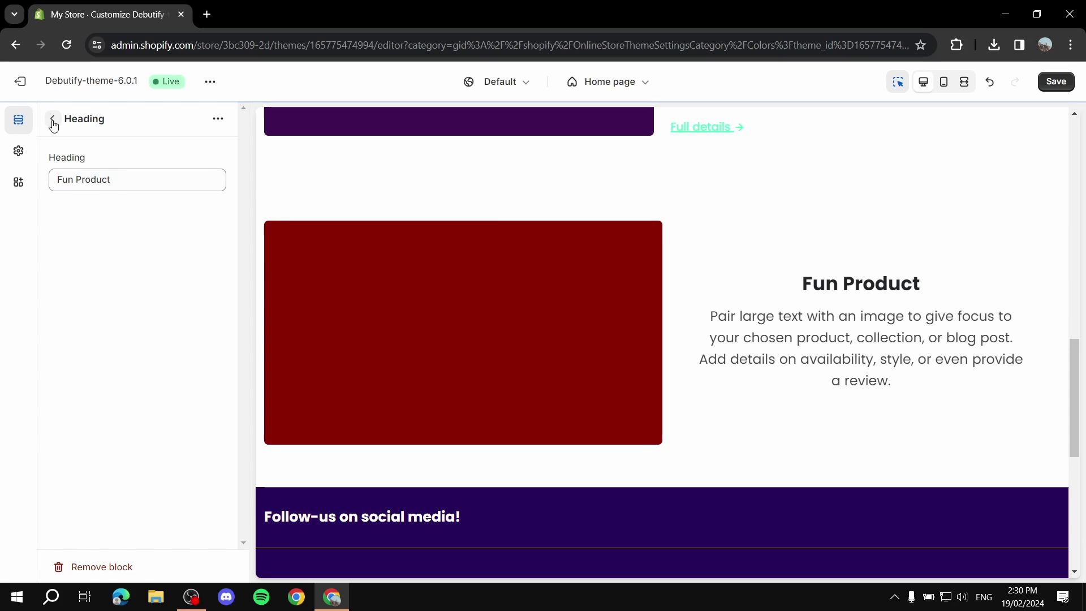
{"action": "left_click", "coordinate": [52, 118]}
Step: Replace the text block of the Image with text section with "Featured product description" and return to the section list
{"action": "left_click", "coordinate": [127, 372]}
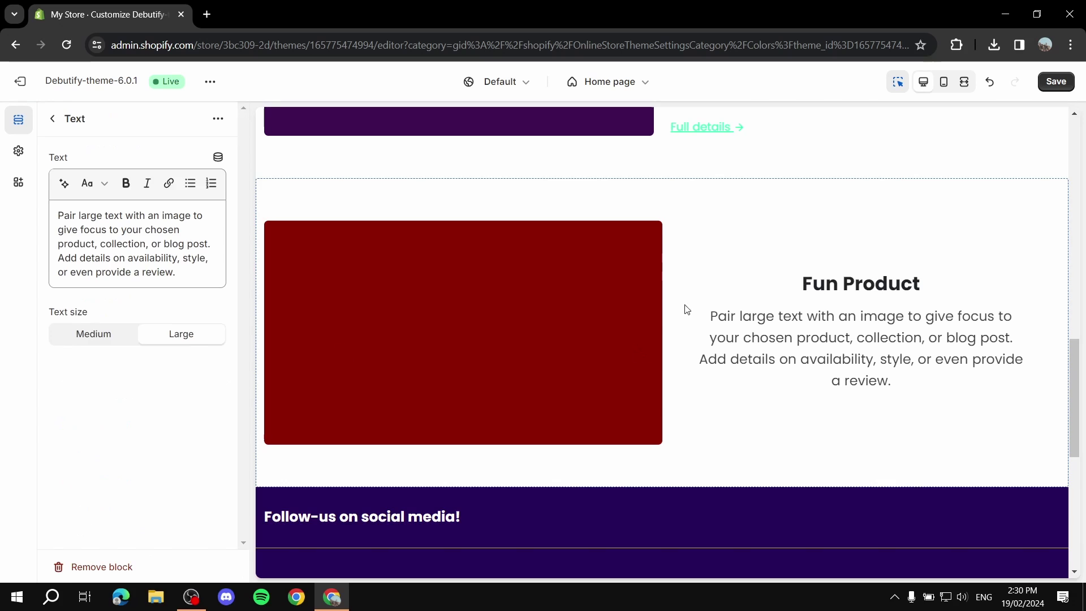
{"action": "left_click_drag", "start_coordinate": [201, 274], "coordinate": [160, 168]}
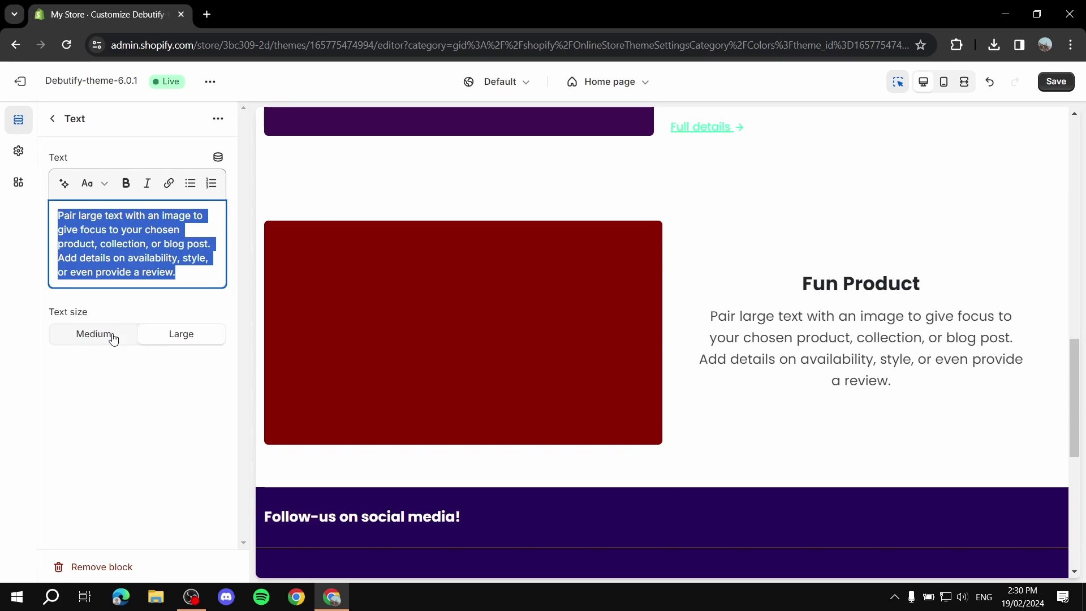
{"action": "key", "text": "BackSpace"}
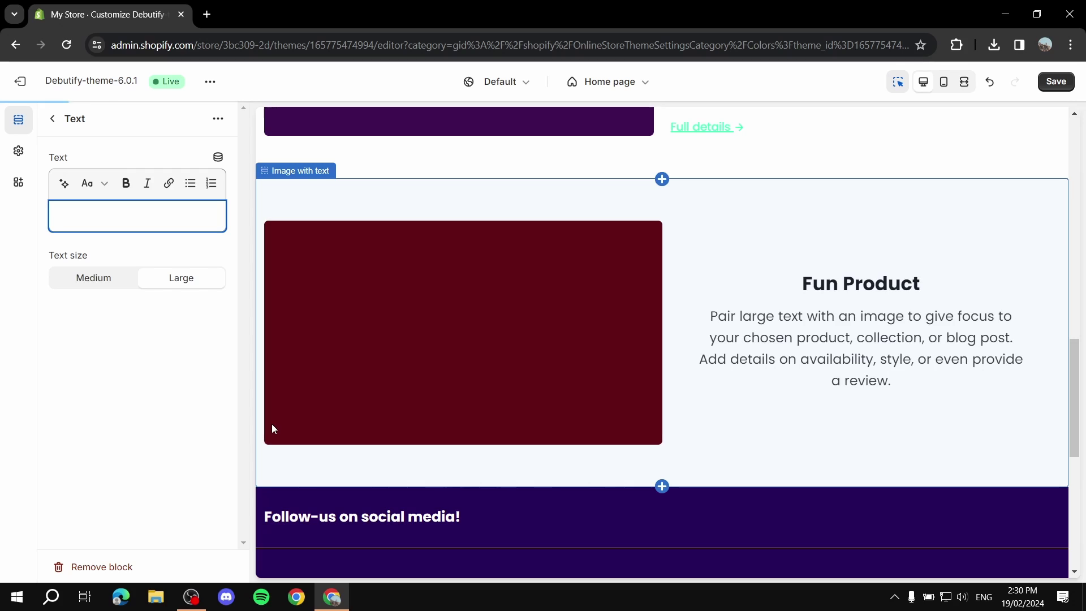
{"action": "type", "text": "Feat"}
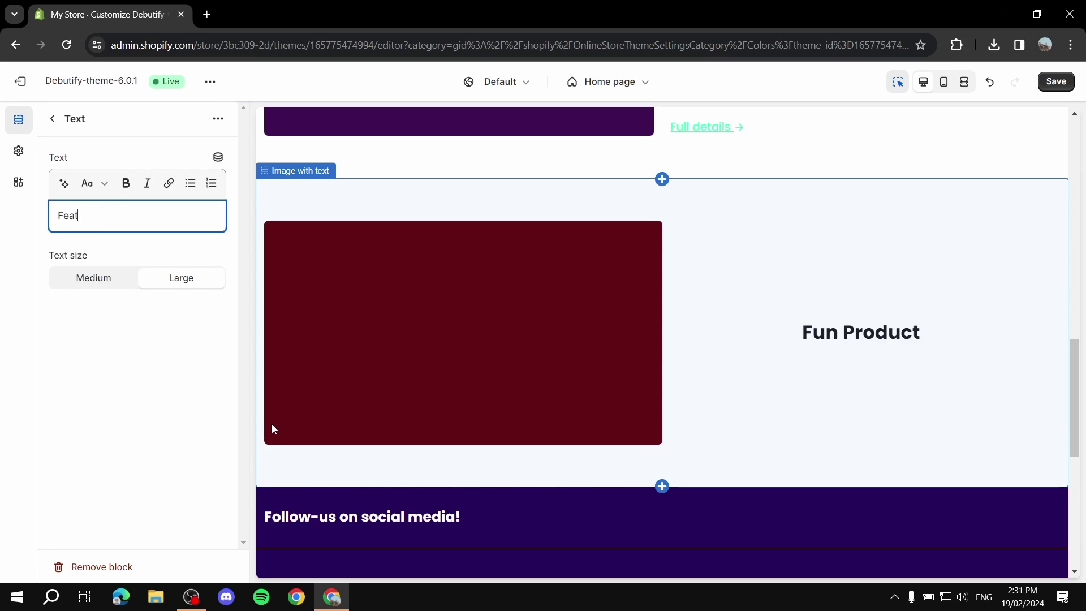
{"action": "type", "text": "ured produc"}
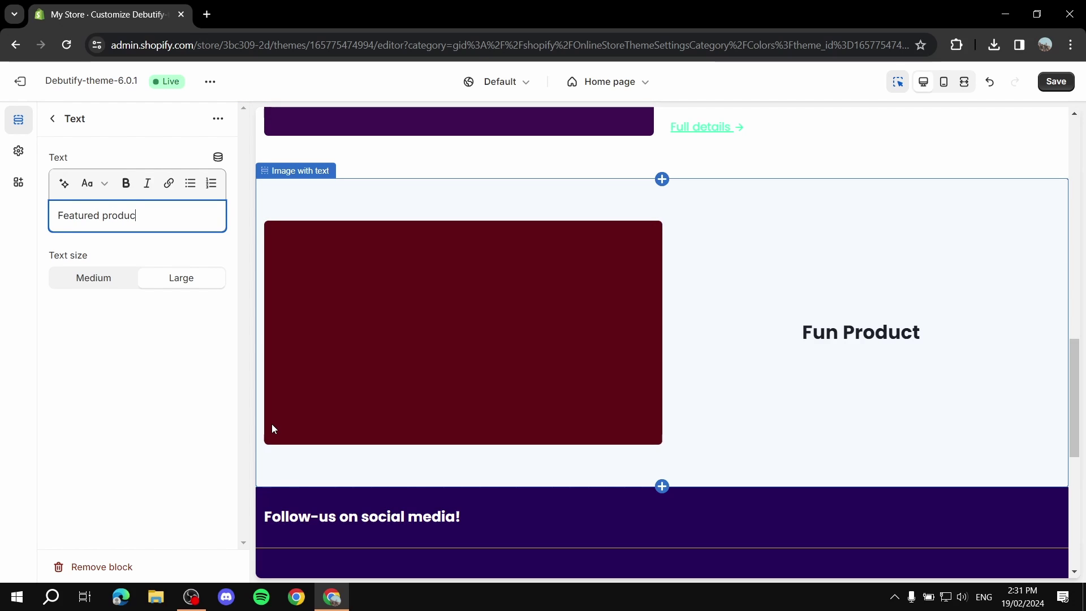
{"action": "type", "text": "t desc"}
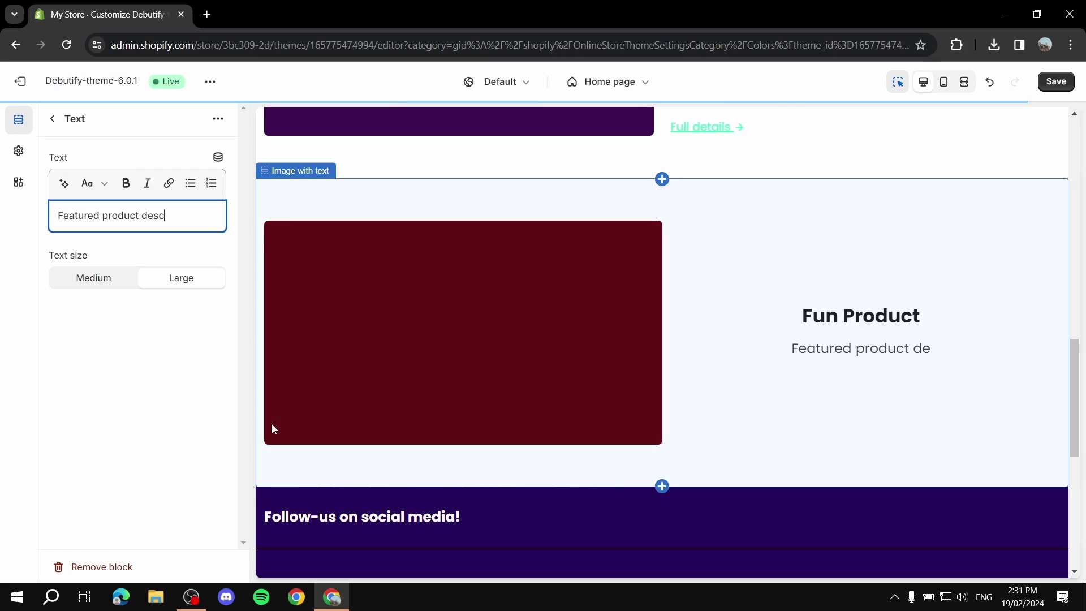
{"action": "type", "text": "ription"}
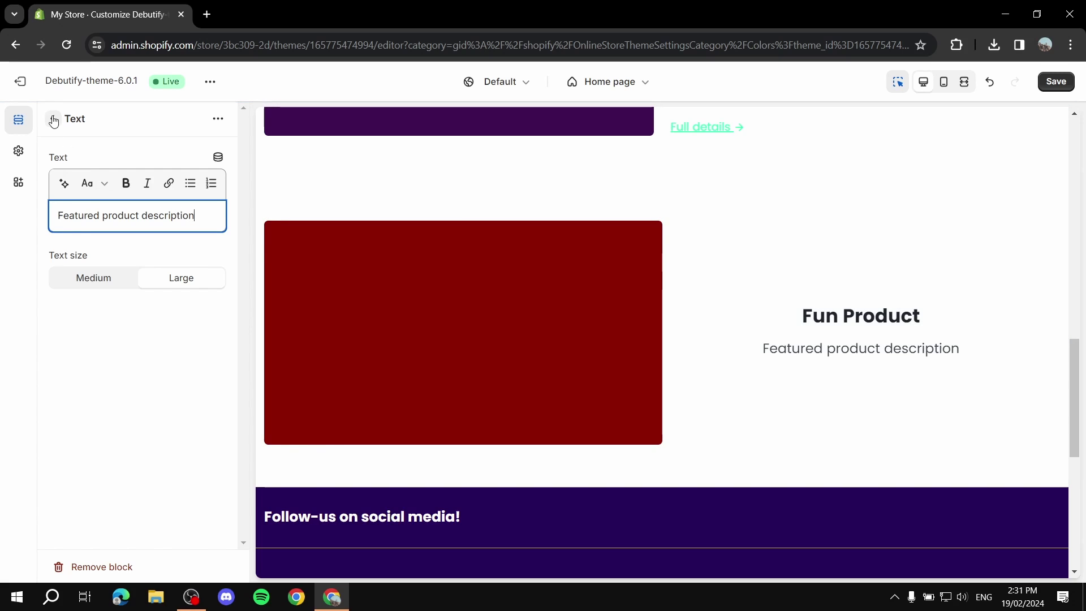
{"action": "left_click", "coordinate": [52, 118]}
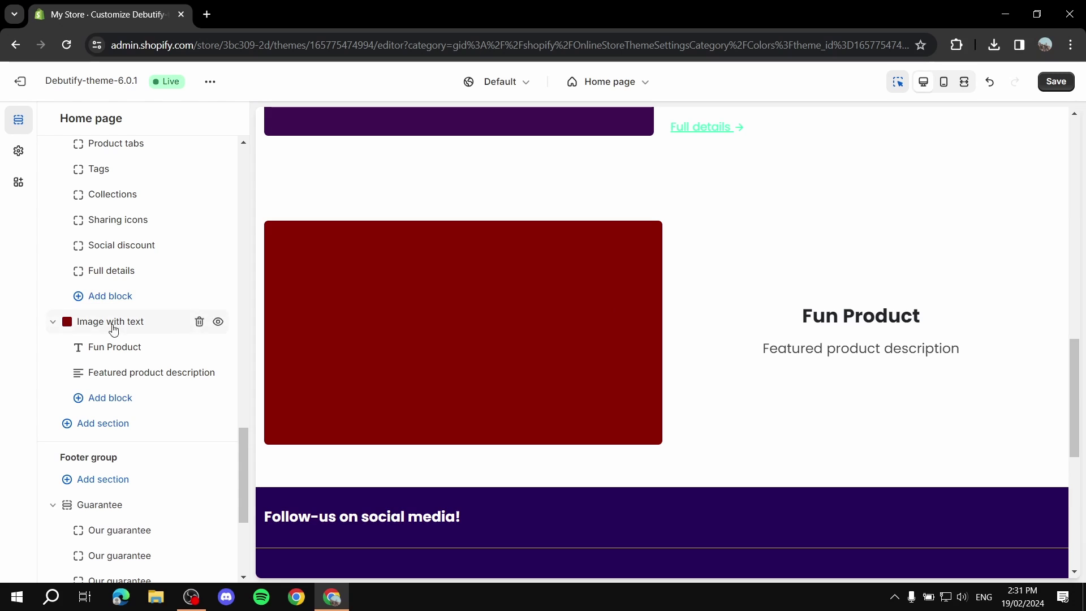
Step: Review the edited home page from the slideshow through the featured product and image with text down to the footer
{"action": "scroll", "coordinate": [640, 233], "scroll_direction": "up", "scroll_amount": 7}
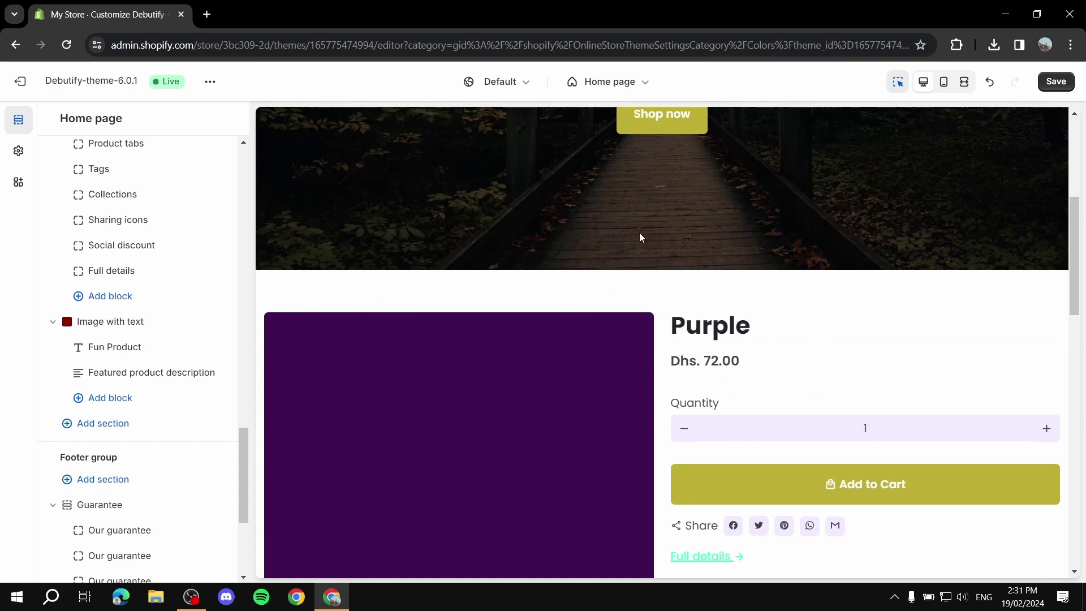
{"action": "scroll", "coordinate": [640, 281], "scroll_direction": "down", "scroll_amount": 3}
{"action": "scroll", "coordinate": [430, 351], "scroll_direction": "down", "scroll_amount": 10}
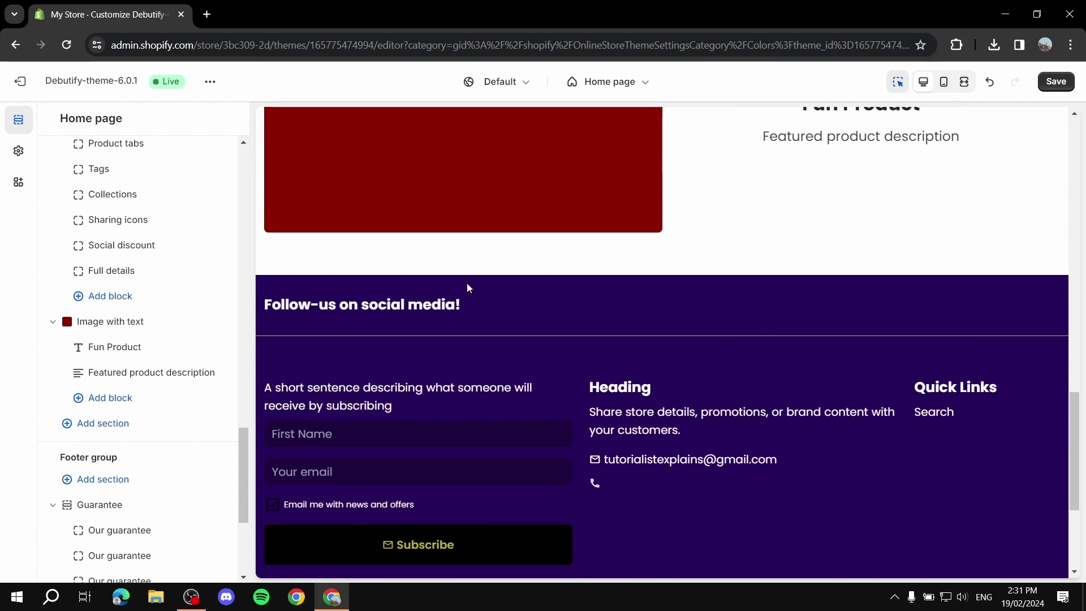
{"action": "scroll", "coordinate": [737, 323], "scroll_direction": "up", "scroll_amount": 10}
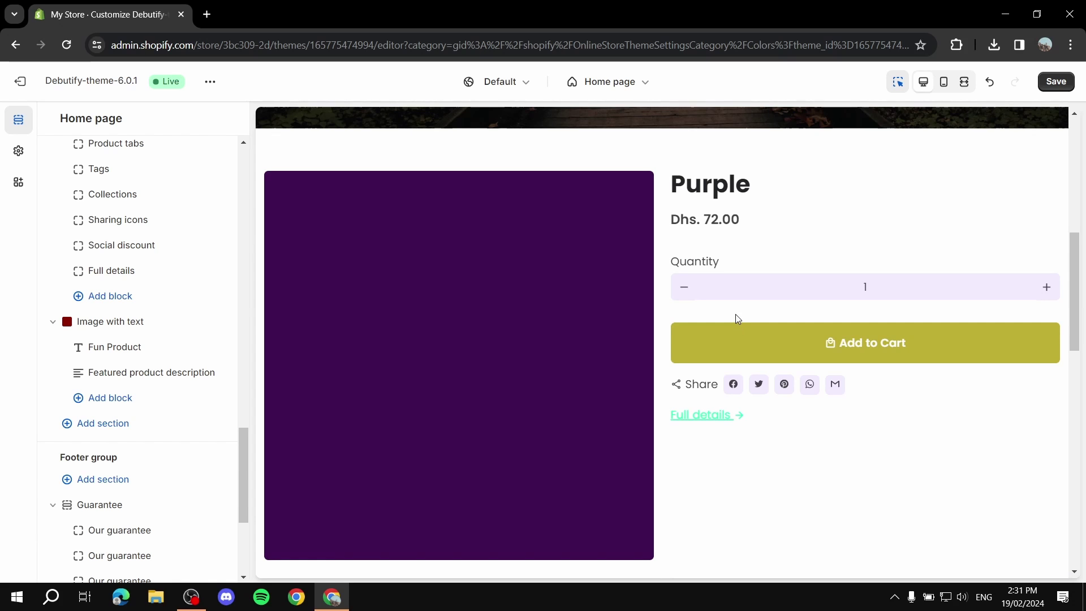
{"action": "scroll", "coordinate": [736, 317], "scroll_direction": "up", "scroll_amount": 10}
{"action": "scroll", "coordinate": [164, 334], "scroll_direction": "up", "scroll_amount": 10}
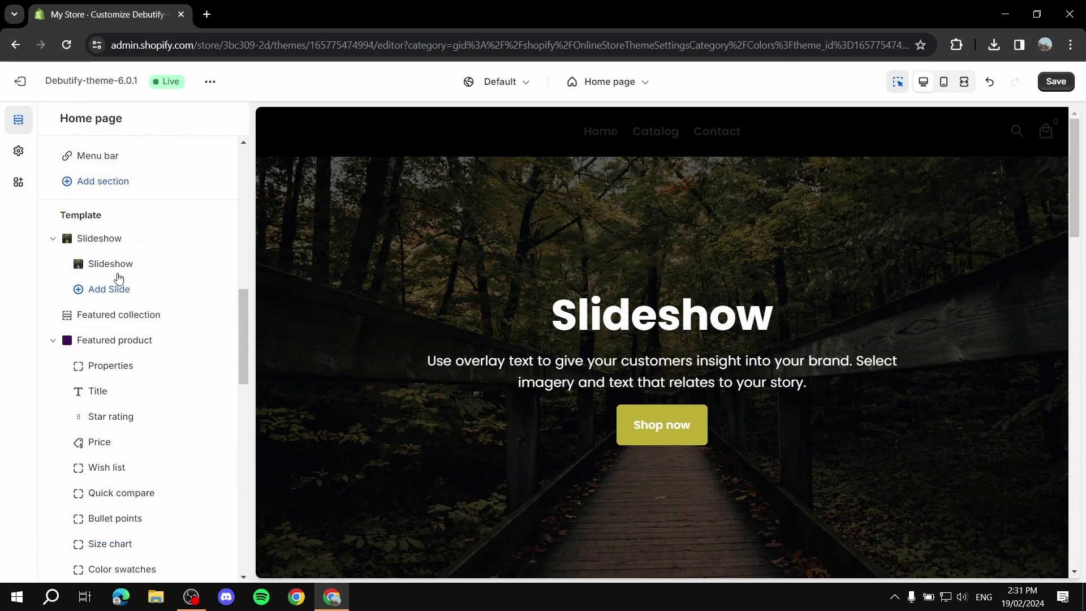
{"action": "scroll", "coordinate": [118, 277], "scroll_direction": "up", "scroll_amount": 5}
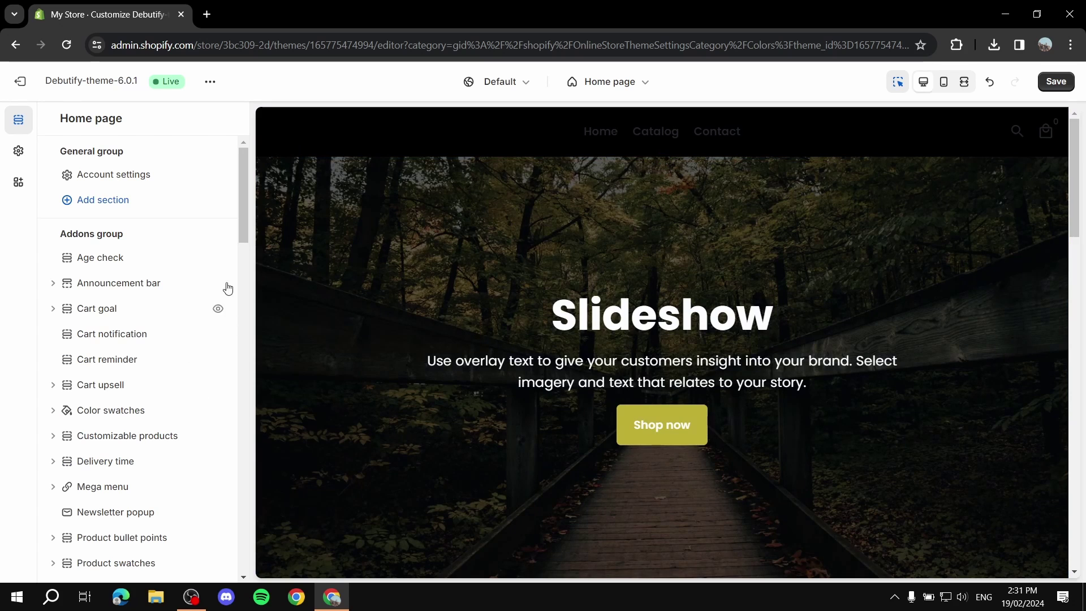
Step: Check the available page templates, and switch the theme editor to the Default product template
{"action": "left_click", "coordinate": [608, 82]}
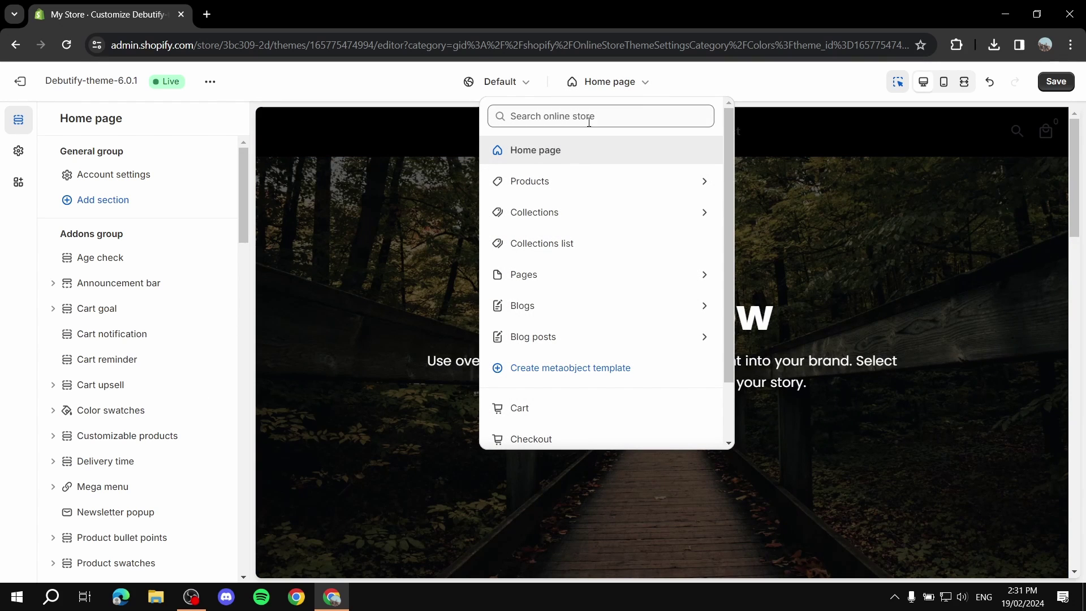
{"action": "scroll", "coordinate": [565, 273], "scroll_direction": "down", "scroll_amount": 1}
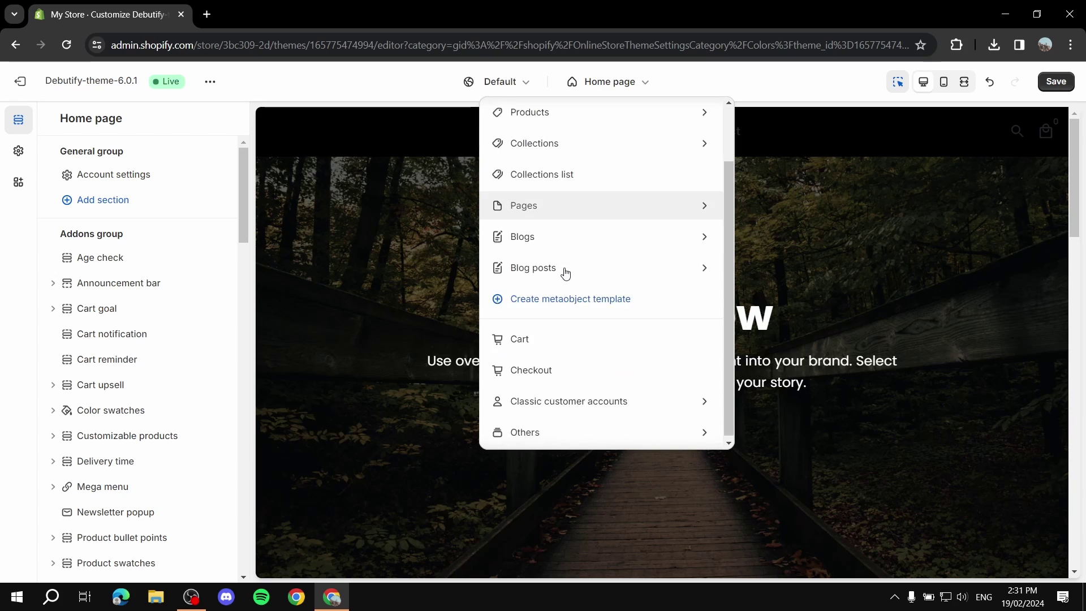
{"action": "scroll", "coordinate": [566, 273], "scroll_direction": "up", "scroll_amount": 1}
{"action": "left_click", "coordinate": [561, 279]}
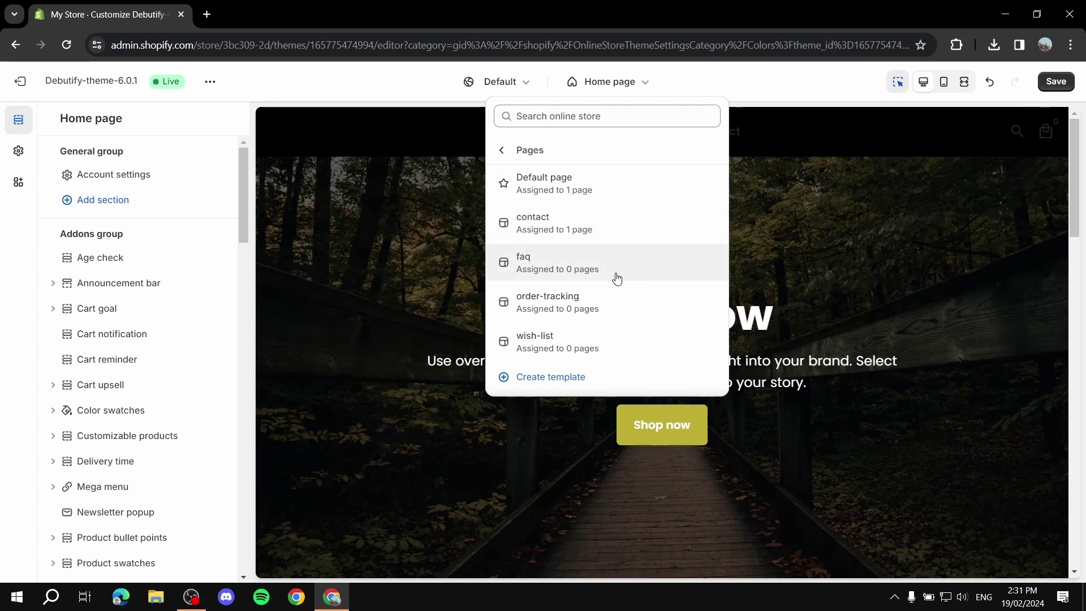
{"action": "left_click", "coordinate": [503, 150]}
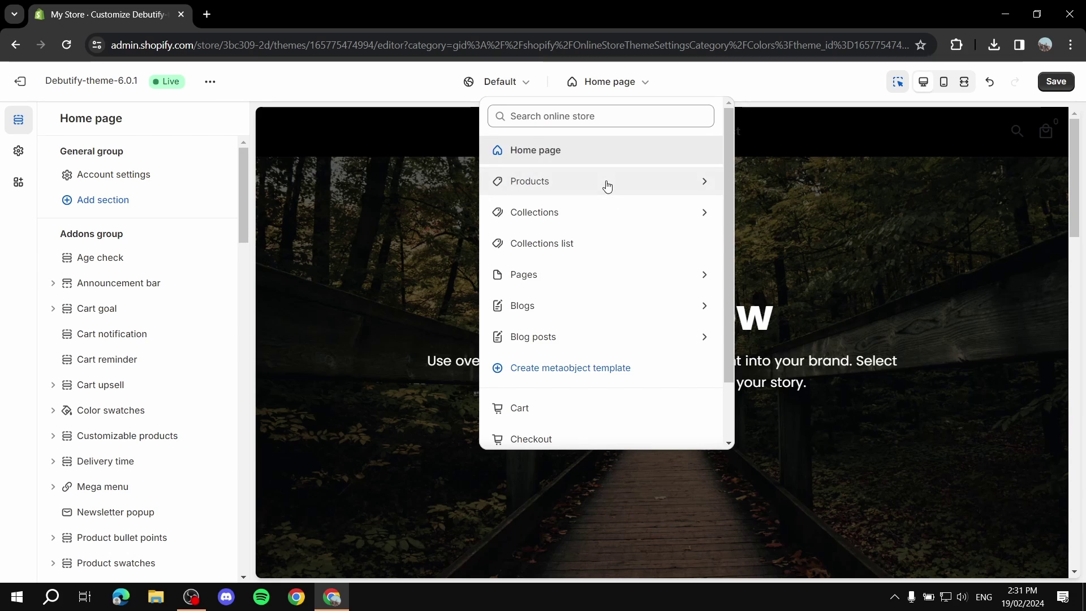
{"action": "left_click", "coordinate": [608, 184]}
{"action": "left_click", "coordinate": [560, 188]}
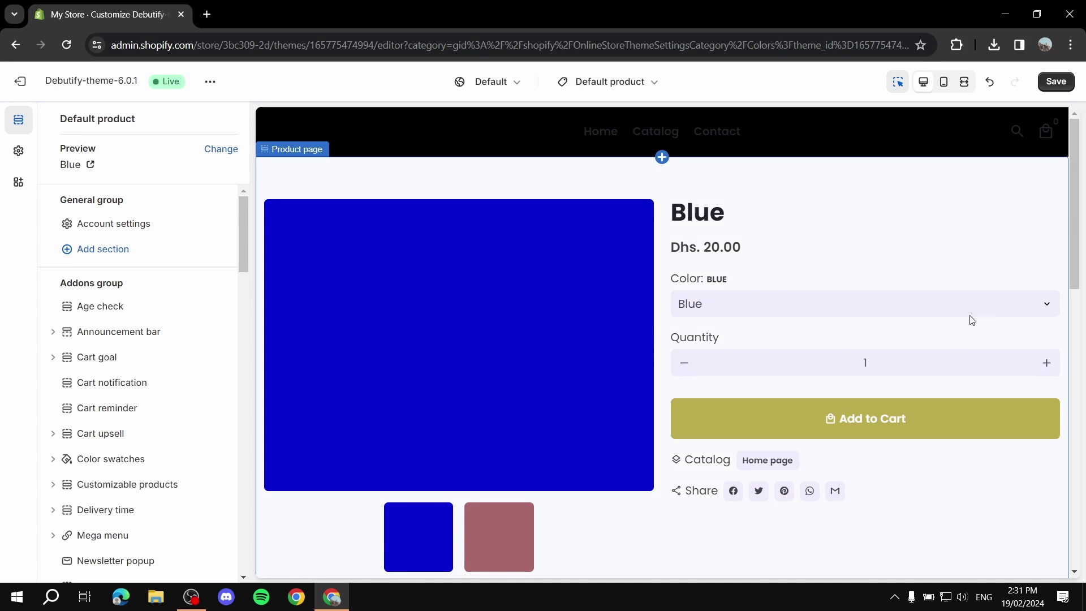
Step: Examine the product page preview and its Addons, Header and Template section groups
{"action": "scroll", "coordinate": [755, 359], "scroll_direction": "down", "scroll_amount": 2}
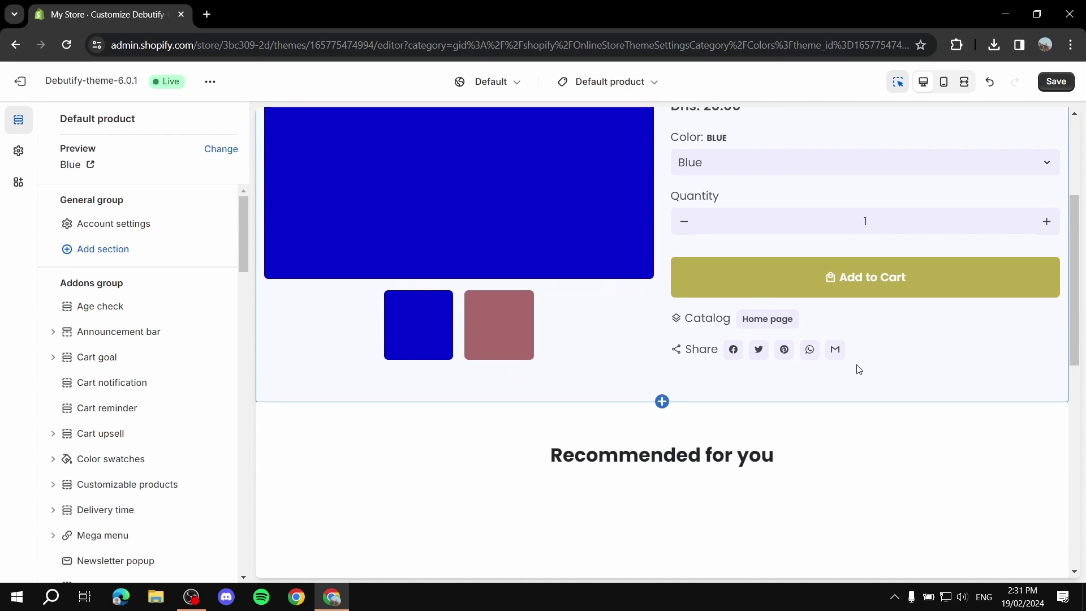
{"action": "scroll", "coordinate": [856, 368], "scroll_direction": "up", "scroll_amount": 2}
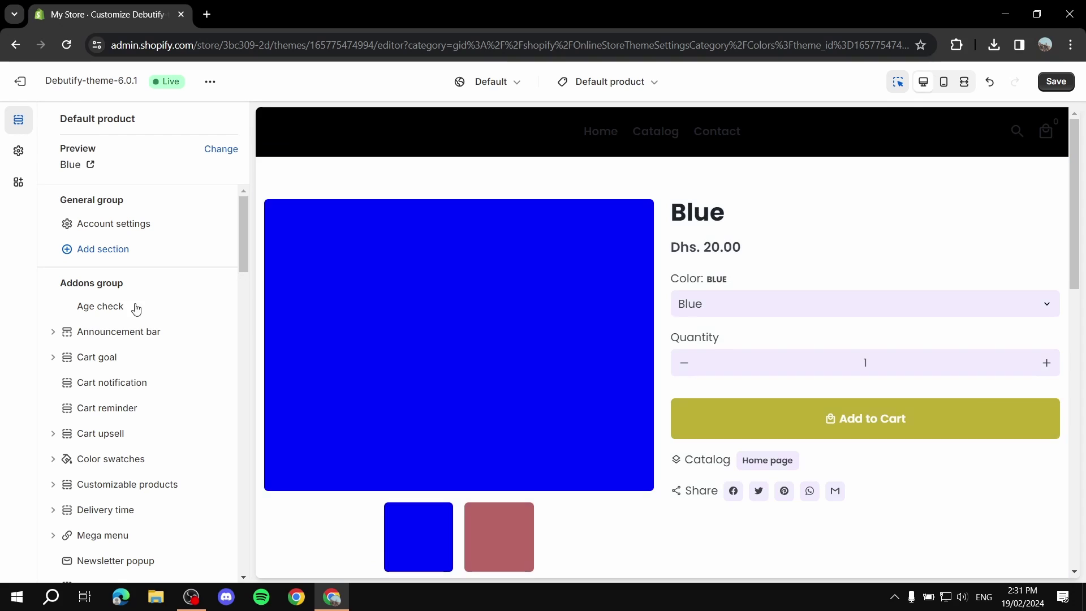
{"action": "scroll", "coordinate": [129, 343], "scroll_direction": "down", "scroll_amount": 2}
{"action": "scroll", "coordinate": [146, 318], "scroll_direction": "up", "scroll_amount": 2}
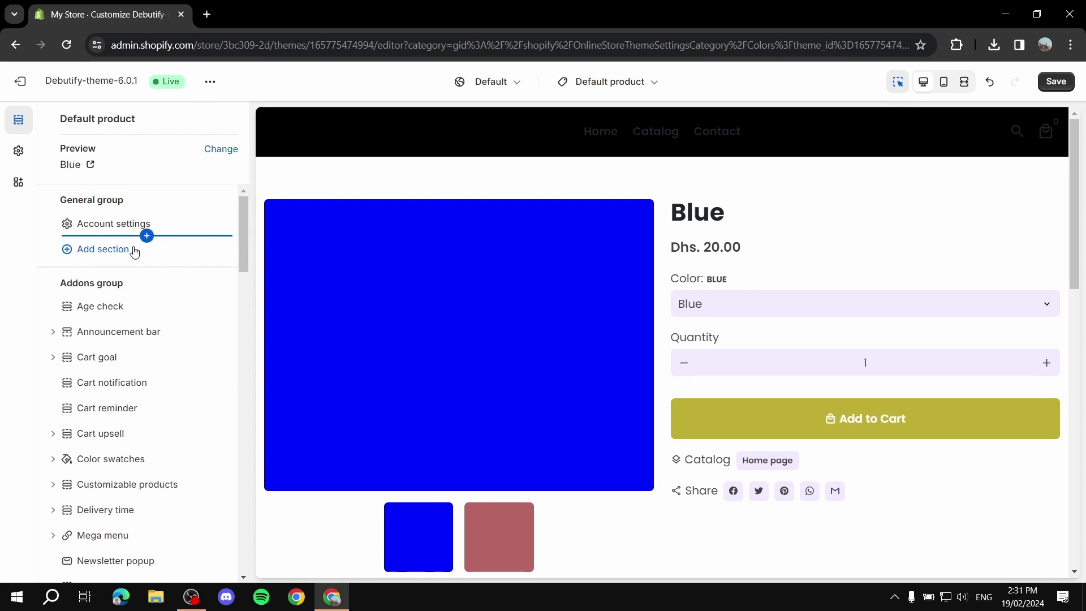
{"action": "scroll", "coordinate": [135, 263], "scroll_direction": "down", "scroll_amount": 1}
{"action": "scroll", "coordinate": [150, 278], "scroll_direction": "down", "scroll_amount": 1}
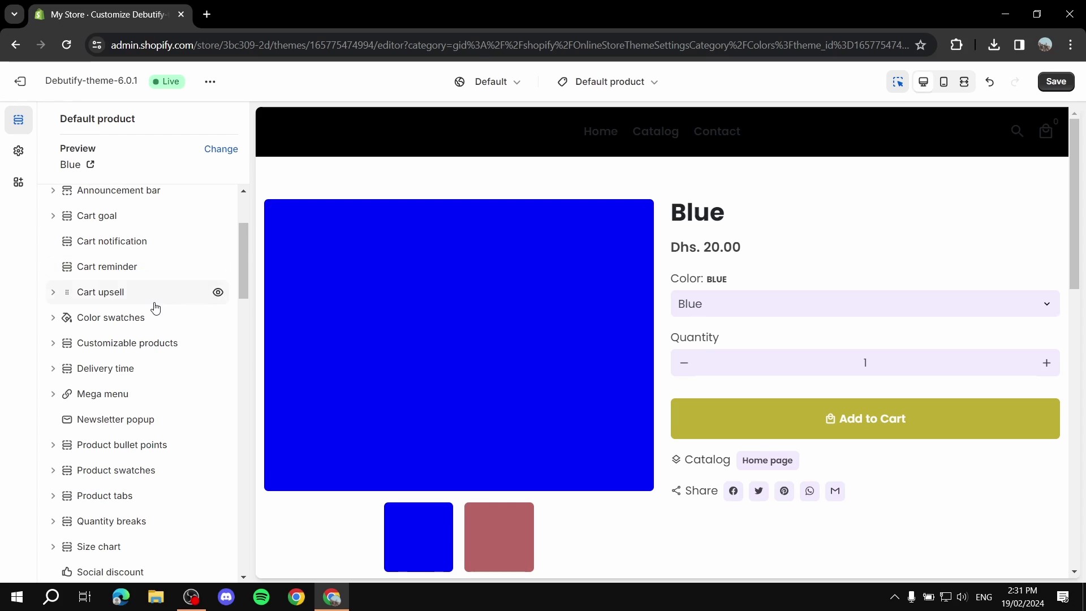
{"action": "scroll", "coordinate": [155, 320], "scroll_direction": "down", "scroll_amount": 1}
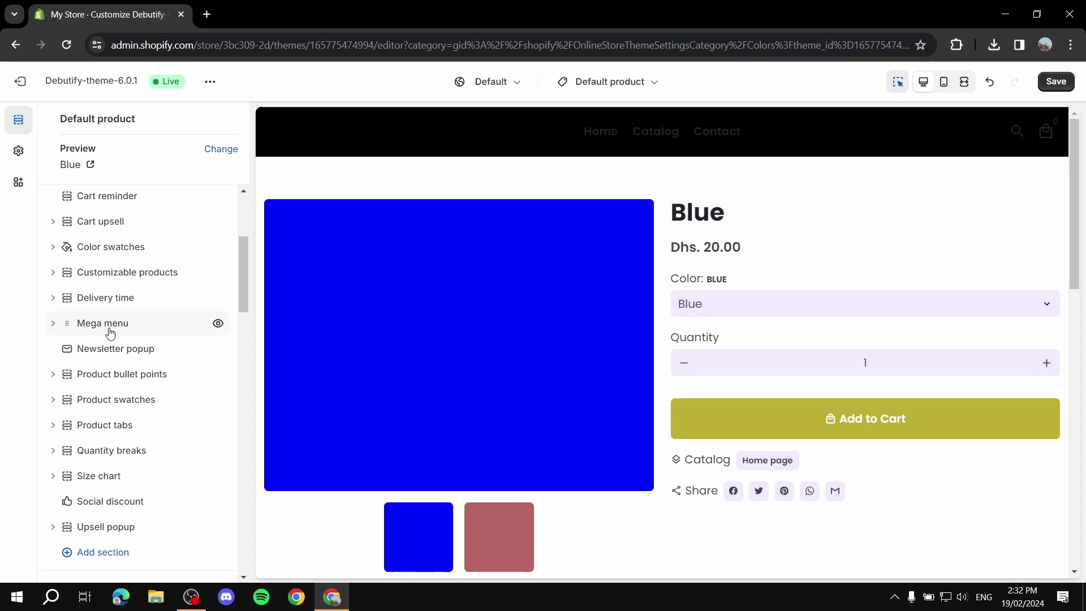
{"action": "scroll", "coordinate": [150, 368], "scroll_direction": "down", "scroll_amount": 1}
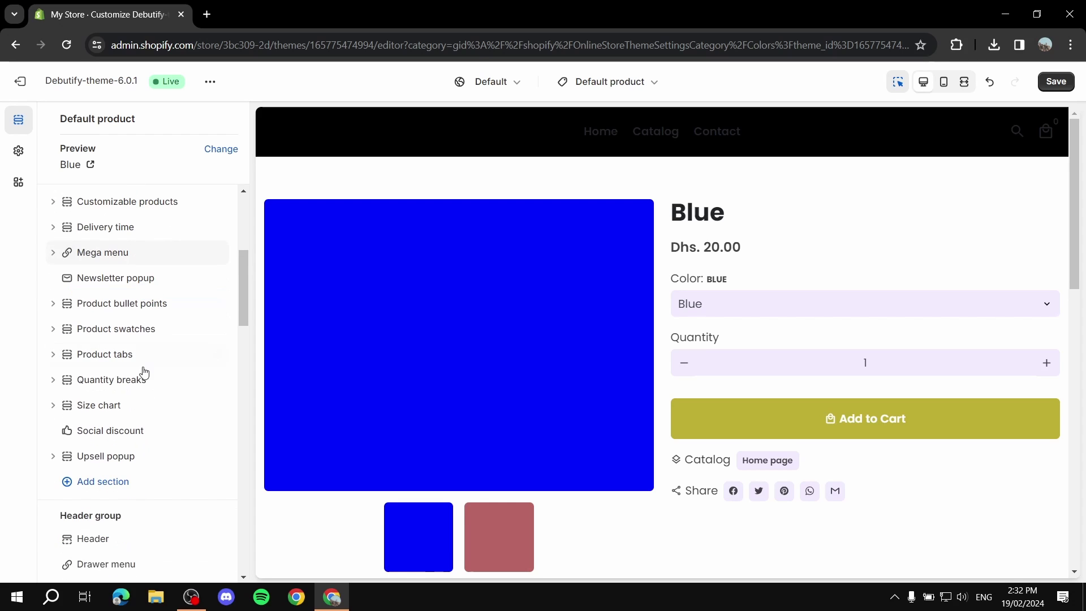
{"action": "scroll", "coordinate": [136, 450], "scroll_direction": "down", "scroll_amount": 4}
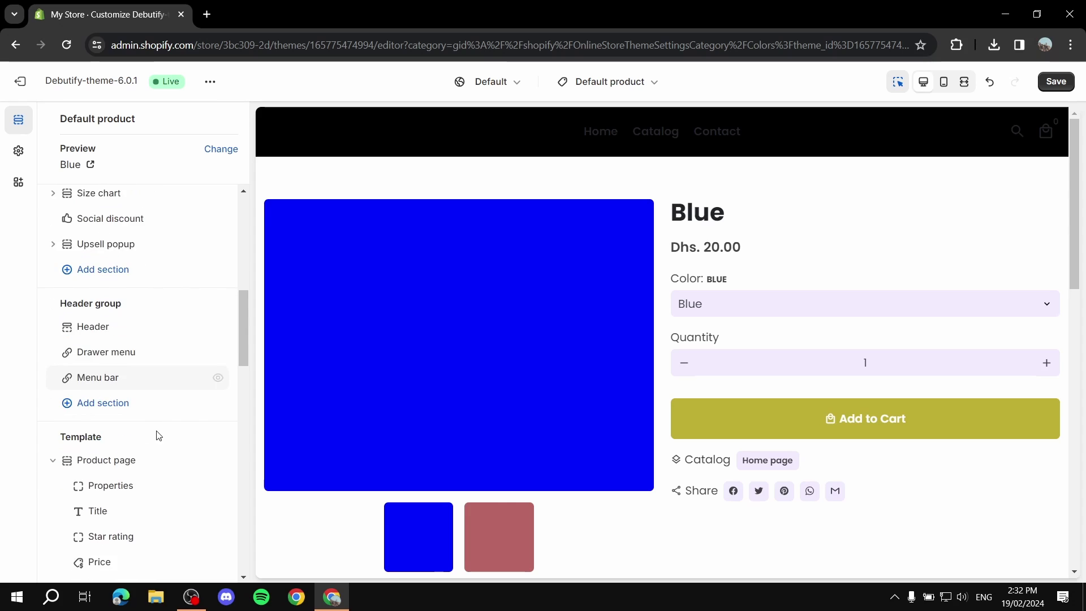
{"action": "scroll", "coordinate": [166, 414], "scroll_direction": "down", "scroll_amount": 6}
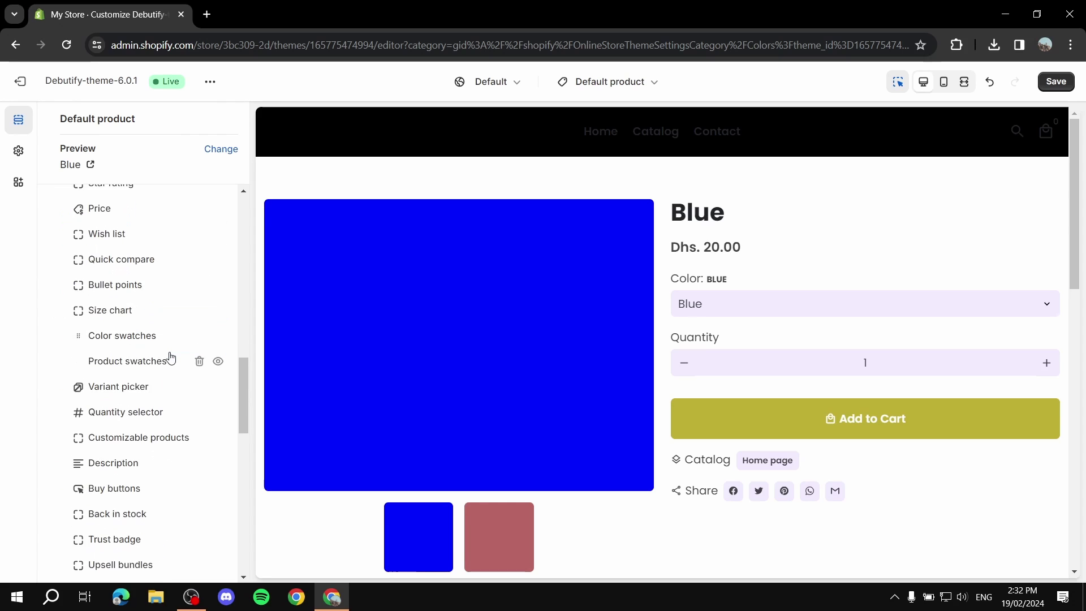
{"action": "scroll", "coordinate": [167, 360], "scroll_direction": "down", "scroll_amount": 1}
Step: Open the point block under Product bullet points in the Addons group and name the block "Balp"
{"action": "scroll", "coordinate": [169, 334], "scroll_direction": "up", "scroll_amount": 10}
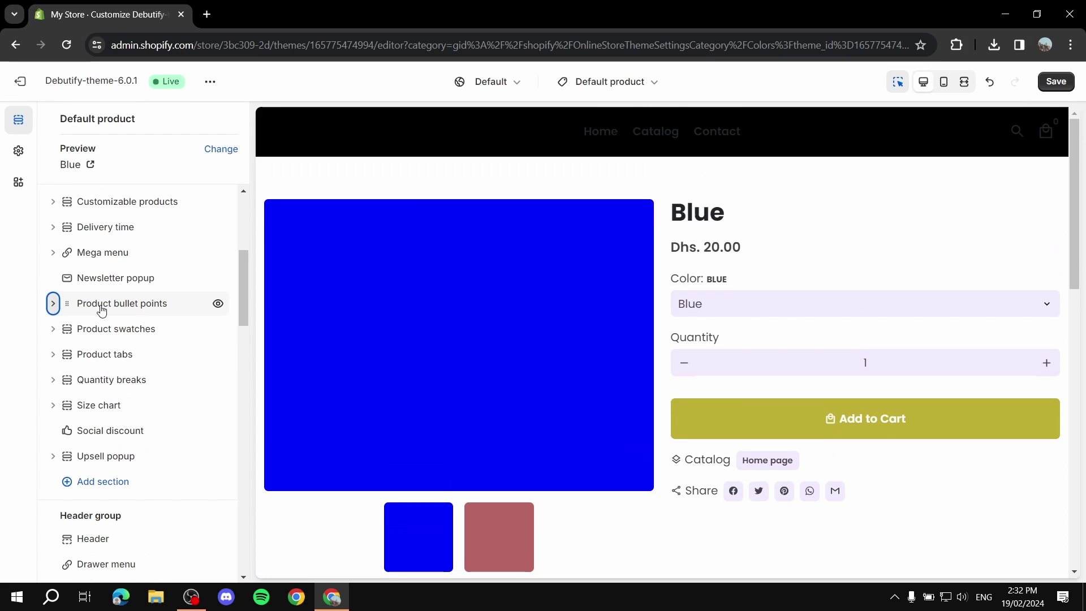
{"action": "scroll", "coordinate": [85, 297], "scroll_direction": "up", "scroll_amount": 5}
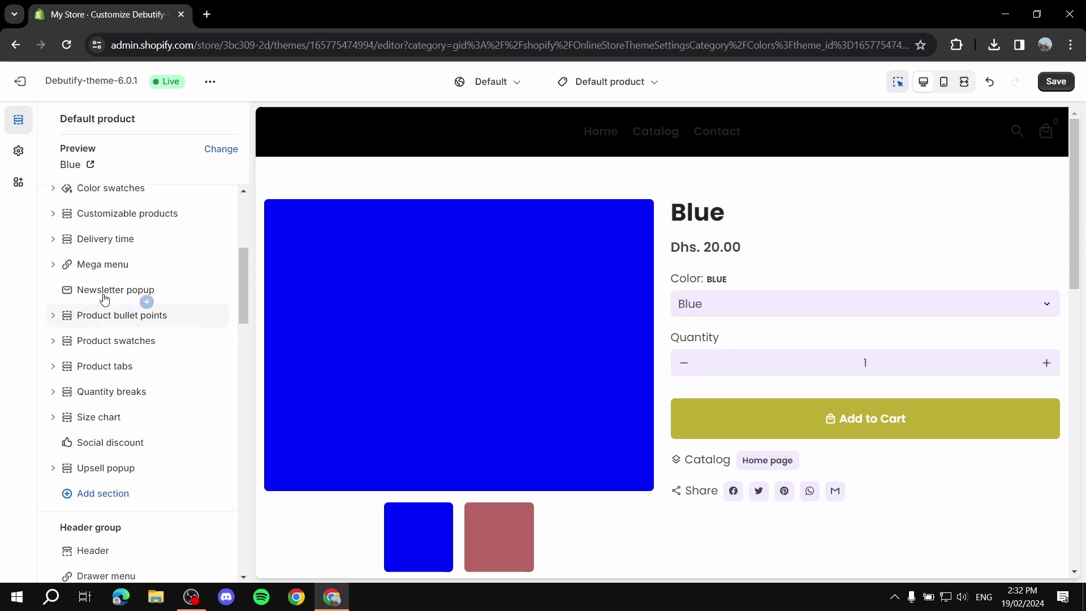
{"action": "scroll", "coordinate": [84, 293], "scroll_direction": "down", "scroll_amount": 6}
{"action": "scroll", "coordinate": [114, 284], "scroll_direction": "up", "scroll_amount": 2}
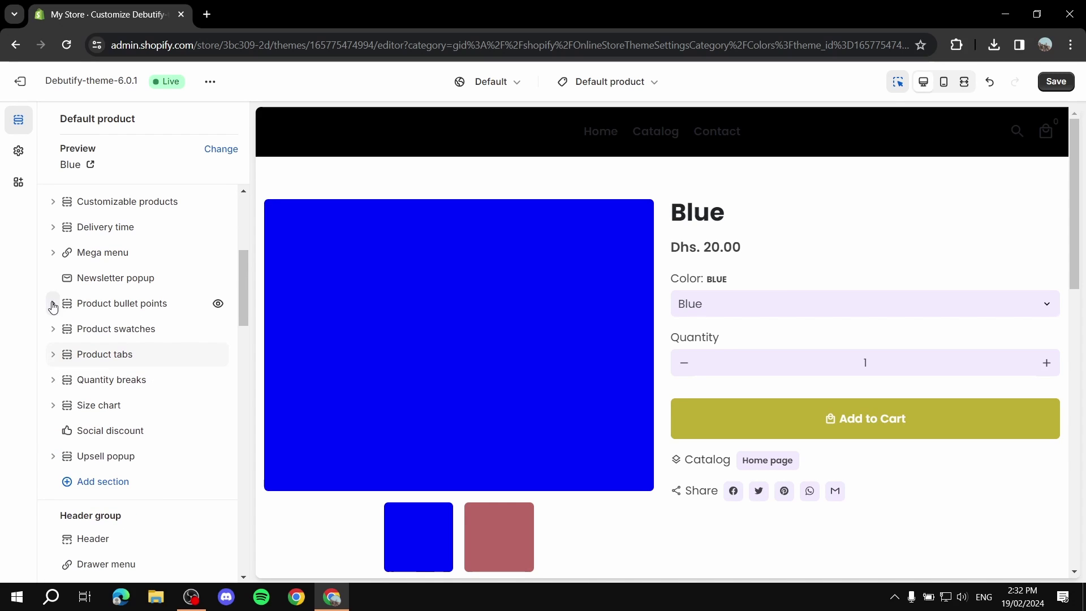
{"action": "left_click", "coordinate": [52, 304]}
{"action": "left_click", "coordinate": [99, 331]}
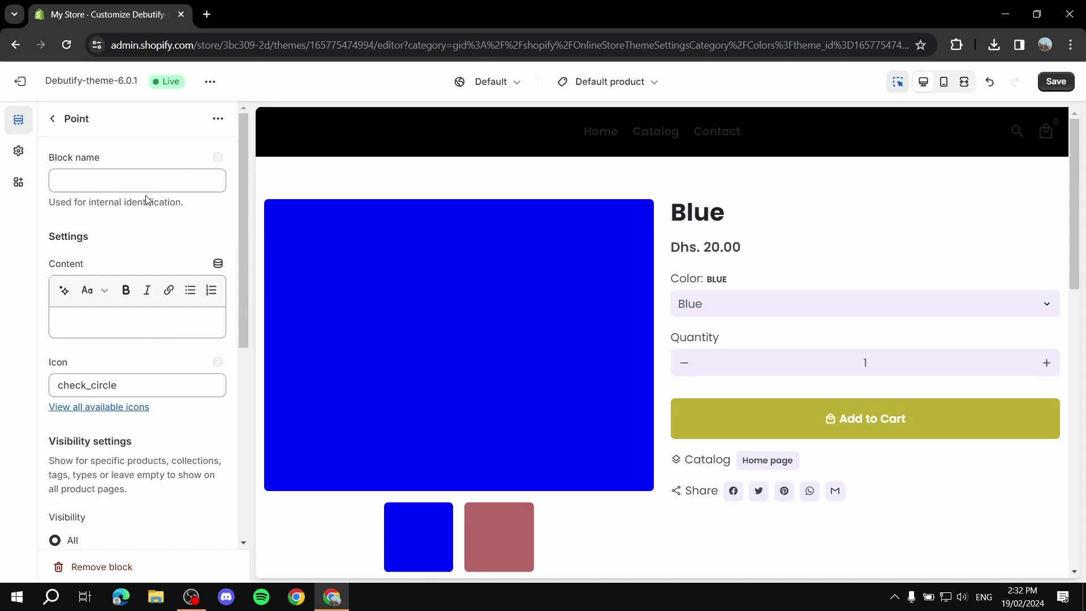
{"action": "left_click", "coordinate": [180, 183]}
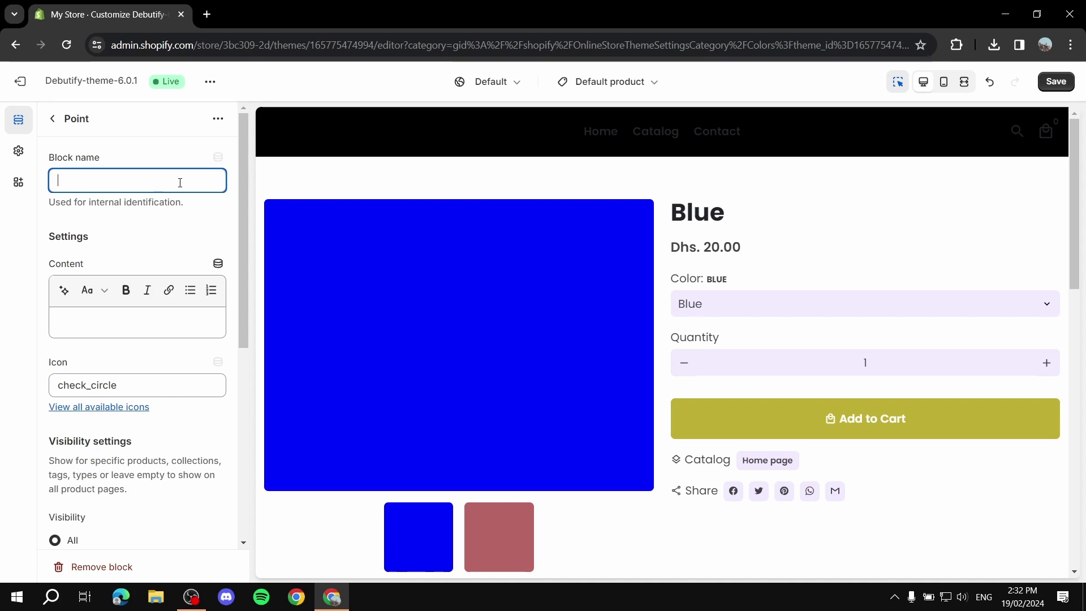
{"action": "type", "text": "Balp"}
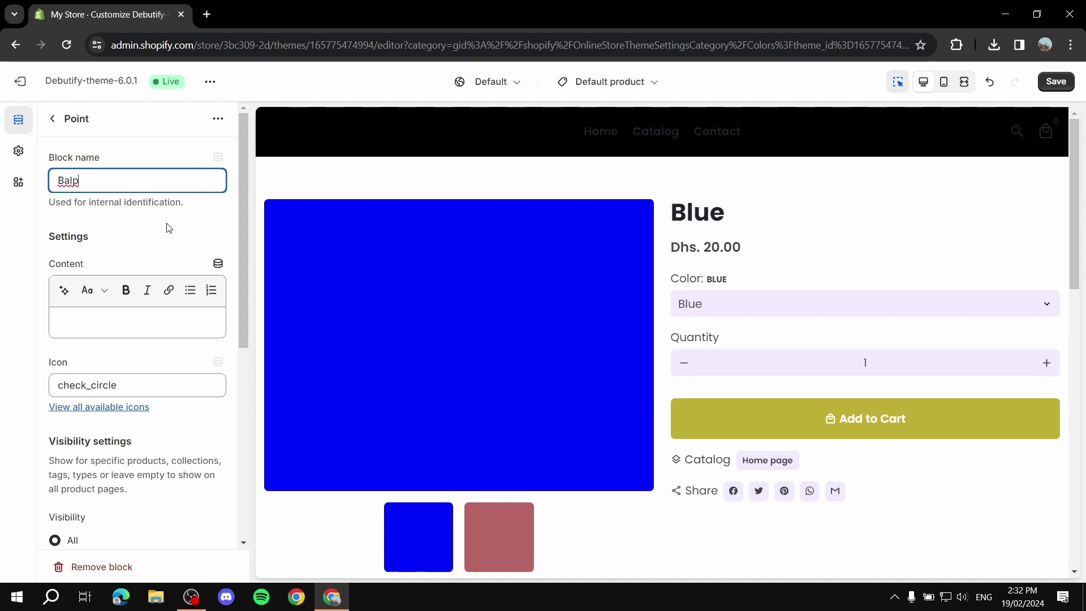
{"action": "left_click", "coordinate": [119, 317]}
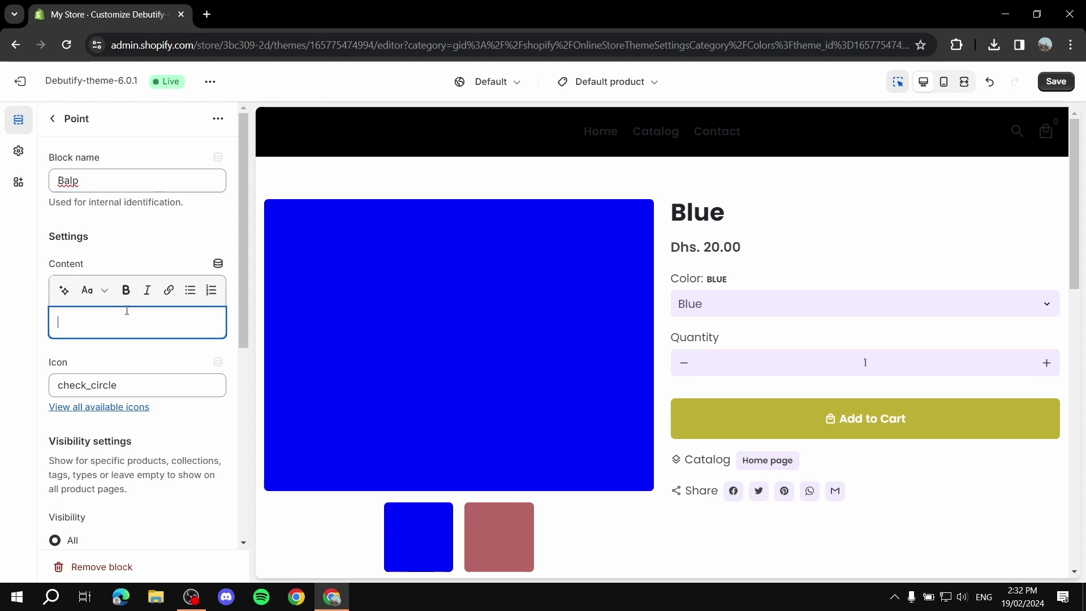
{"action": "type", "text": "It"}
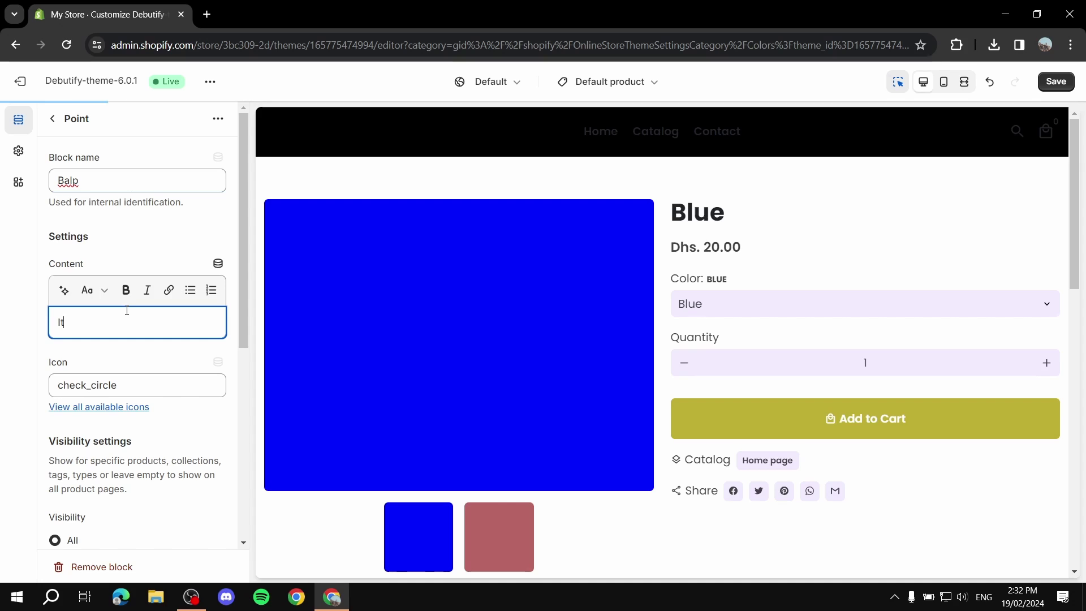
{"action": "type", "text": "i is amazi"}
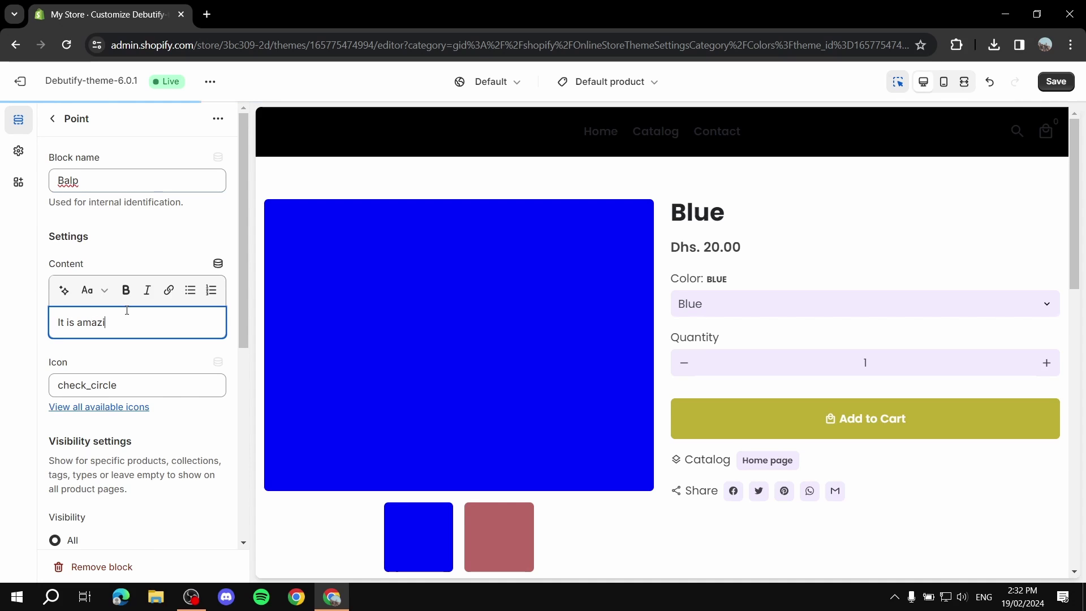
{"action": "type", "text": "ng"}
{"action": "key", "text": "ctrl+a"}
{"action": "key", "text": "BackSpace"}
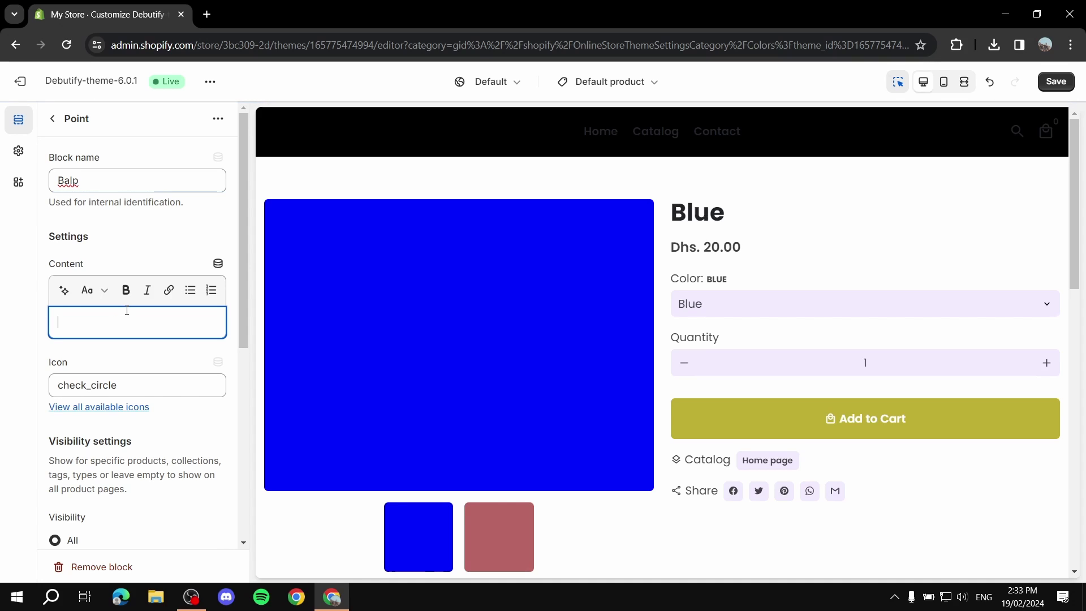
Step: Enter "Free shipping" as the bullet point's content
{"action": "type", "text": "Free shipping"}
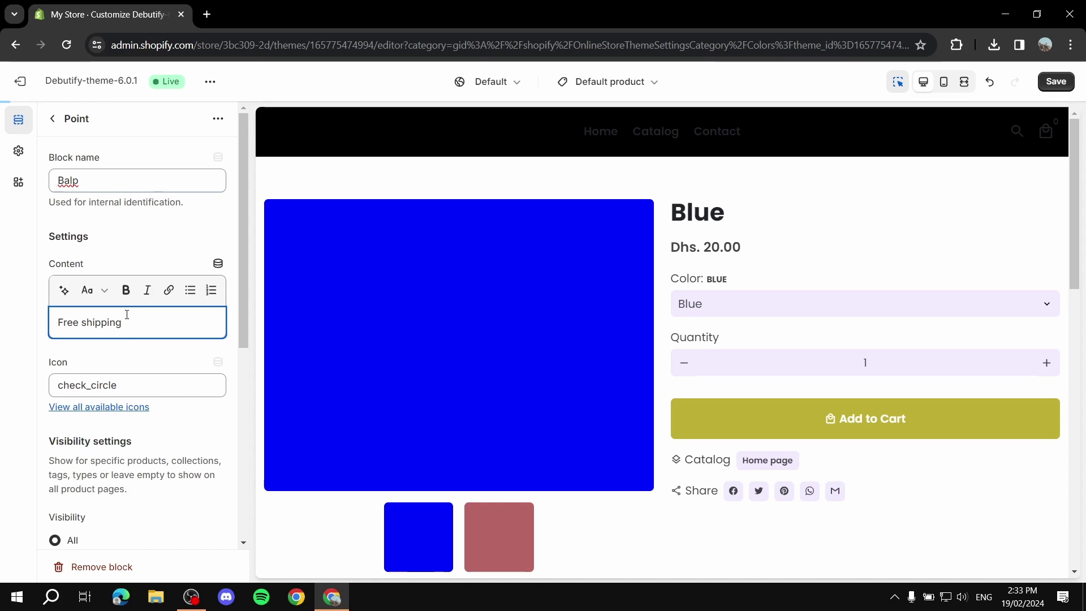
{"action": "left_click", "coordinate": [2, 357]}
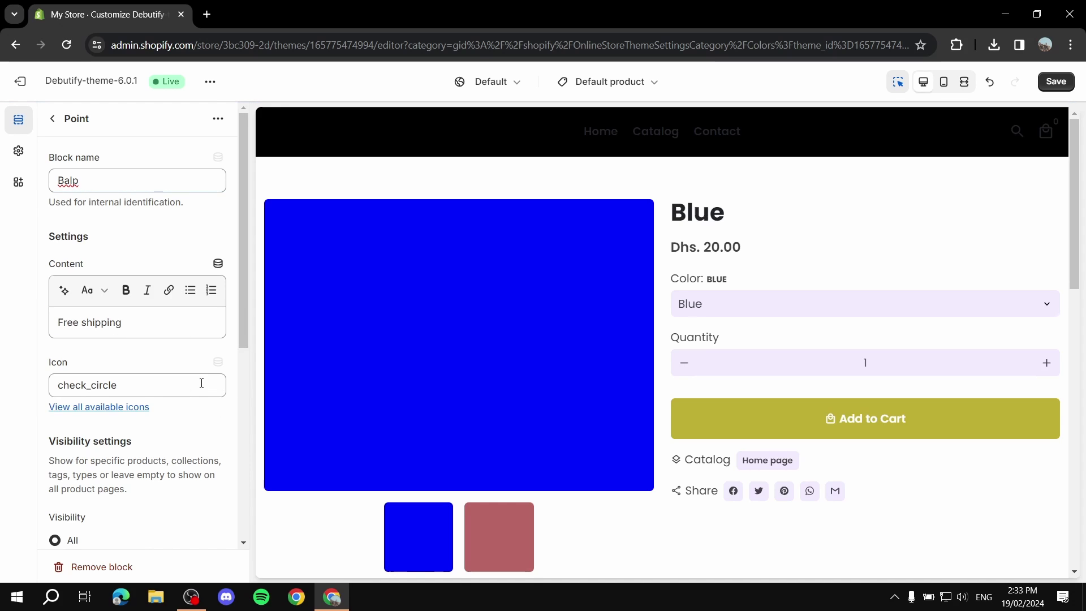
Step: Set the bullet point's visibility to Product based
{"action": "scroll", "coordinate": [197, 408], "scroll_direction": "down", "scroll_amount": 3}
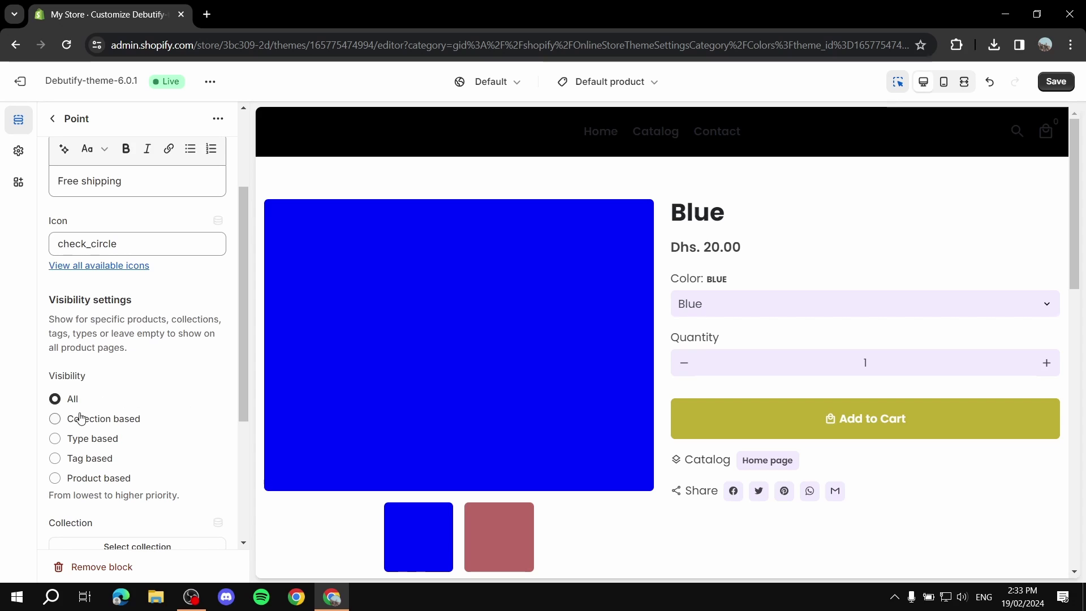
{"action": "scroll", "coordinate": [171, 162], "scroll_direction": "down", "scroll_amount": 1}
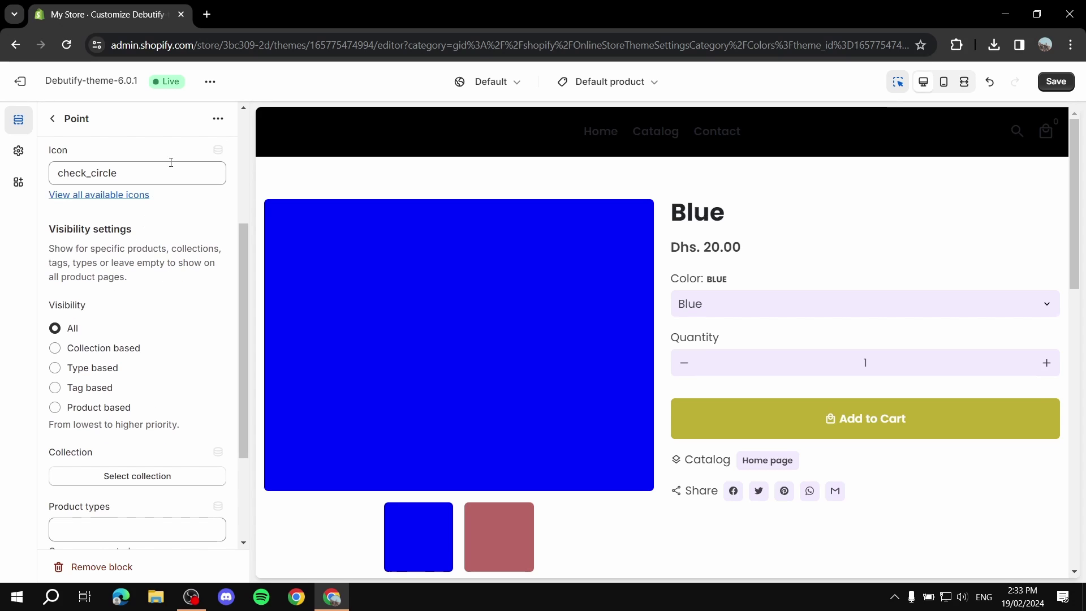
{"action": "scroll", "coordinate": [62, 244], "scroll_direction": "down", "scroll_amount": 1}
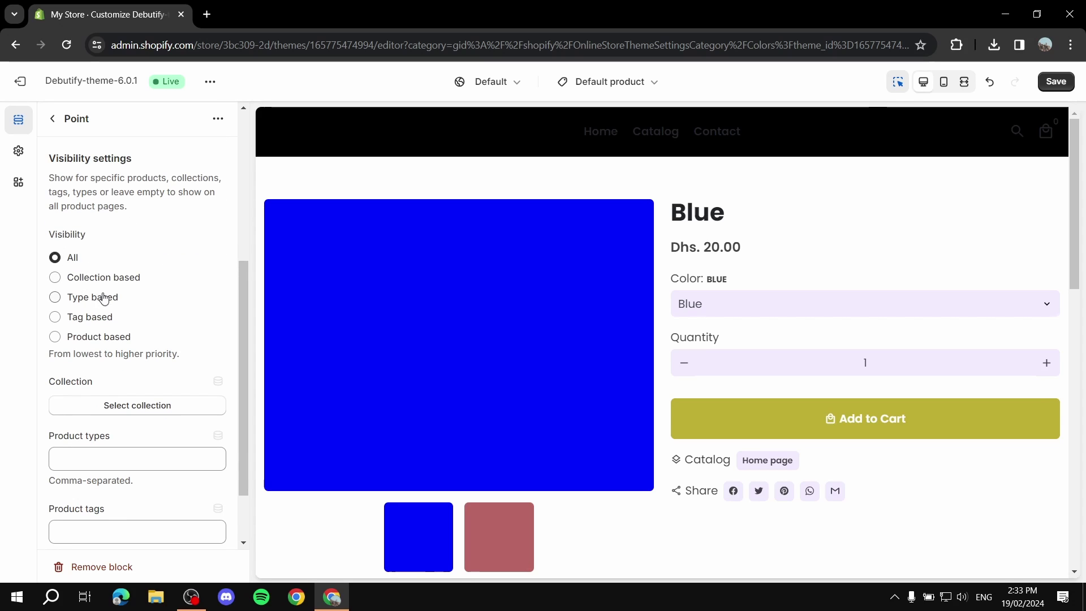
{"action": "left_click", "coordinate": [55, 337]}
{"action": "scroll", "coordinate": [136, 340], "scroll_direction": "down", "scroll_amount": 1}
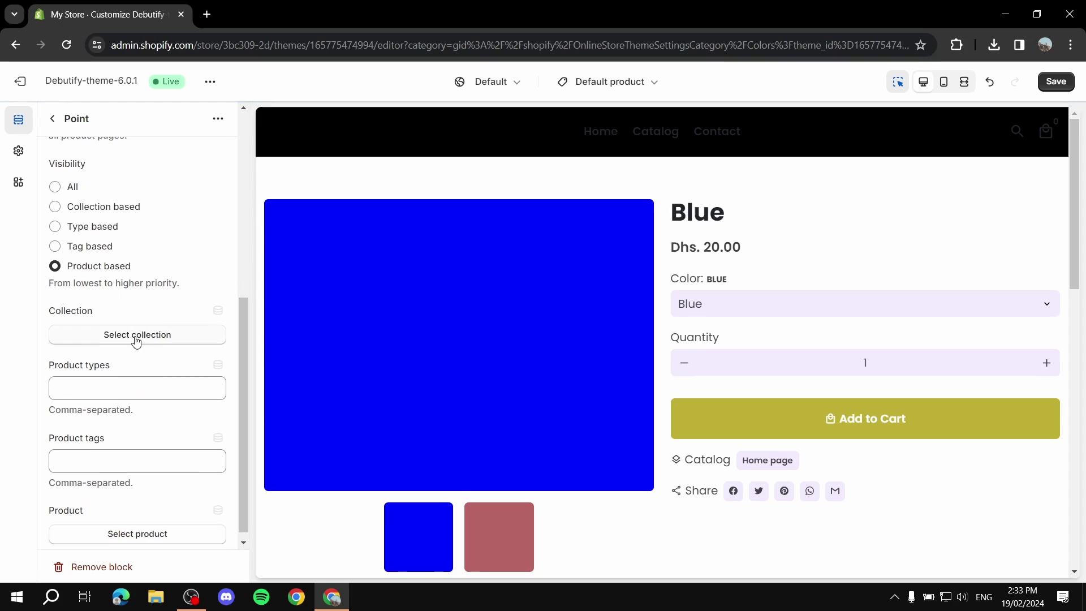
{"action": "scroll", "coordinate": [147, 328], "scroll_direction": "down", "scroll_amount": 1}
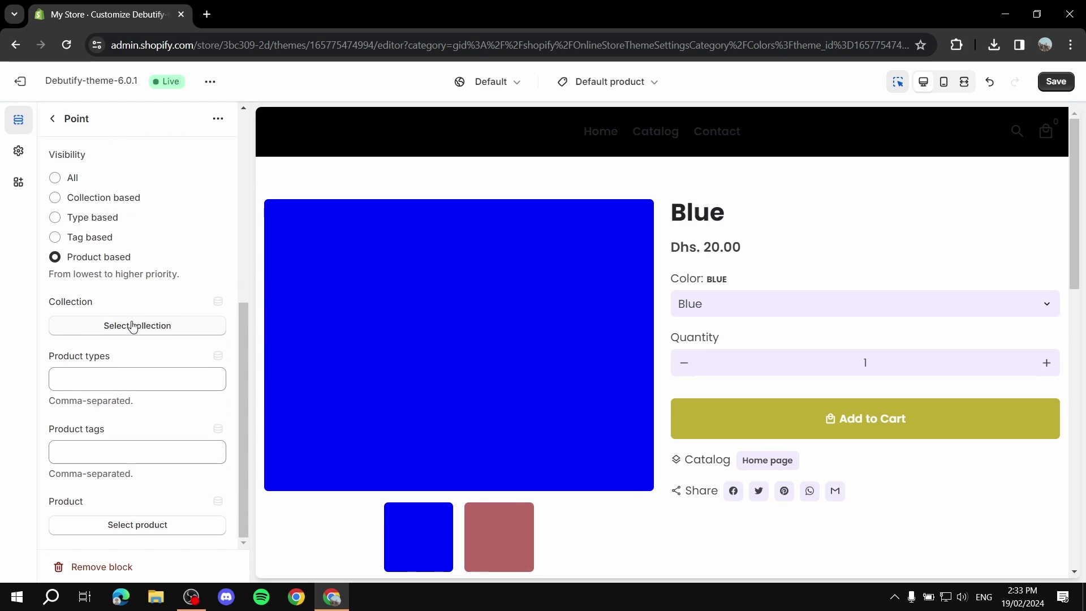
Step: Assign the Blue product to the bullet point block
{"action": "left_click", "coordinate": [164, 525]}
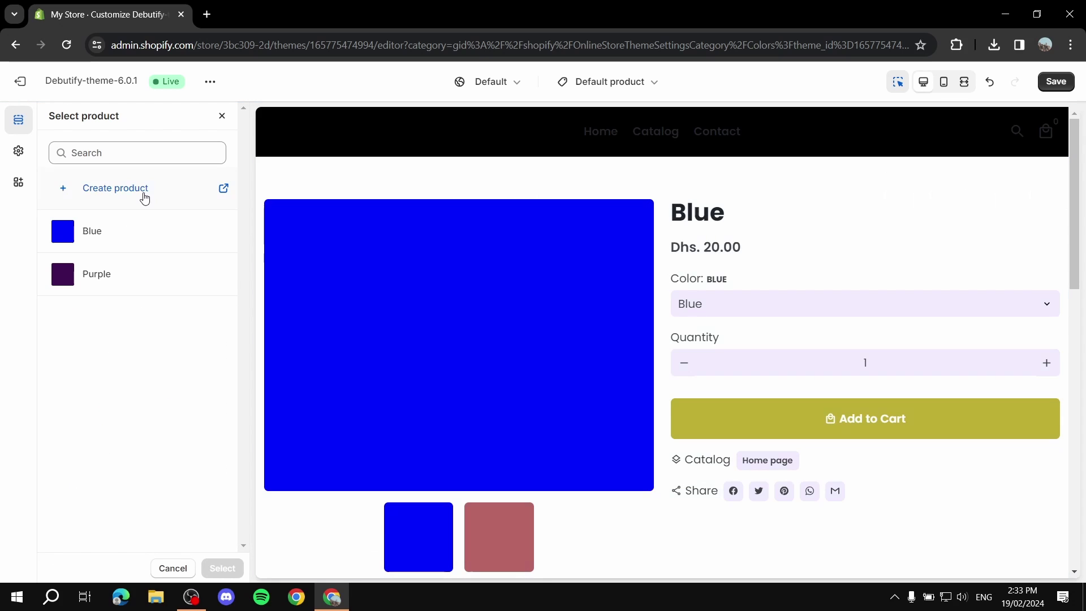
{"action": "left_click", "coordinate": [92, 233]}
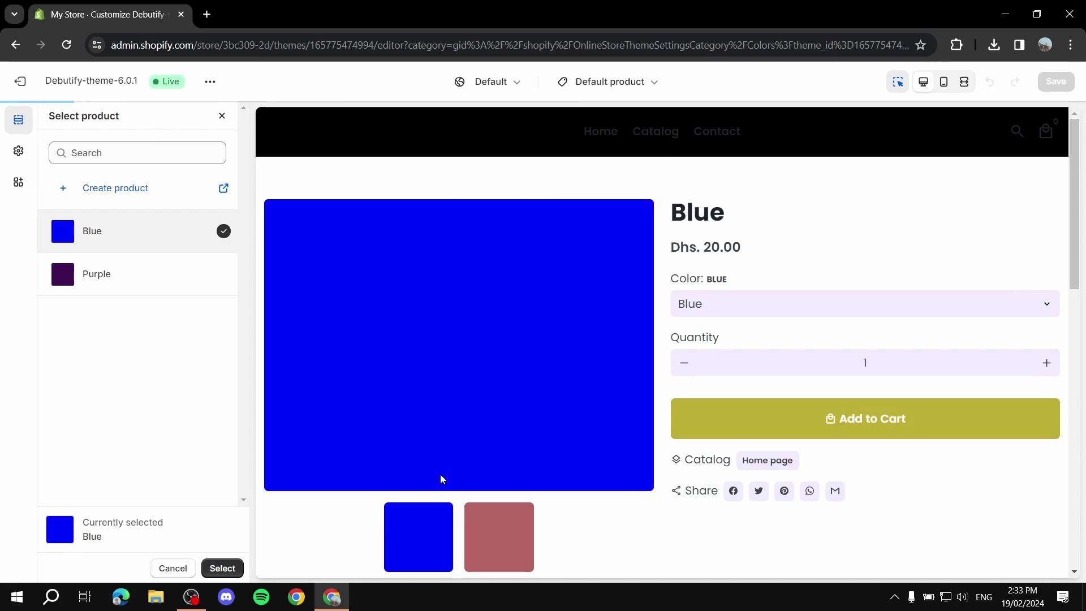
{"action": "left_click", "coordinate": [222, 569]}
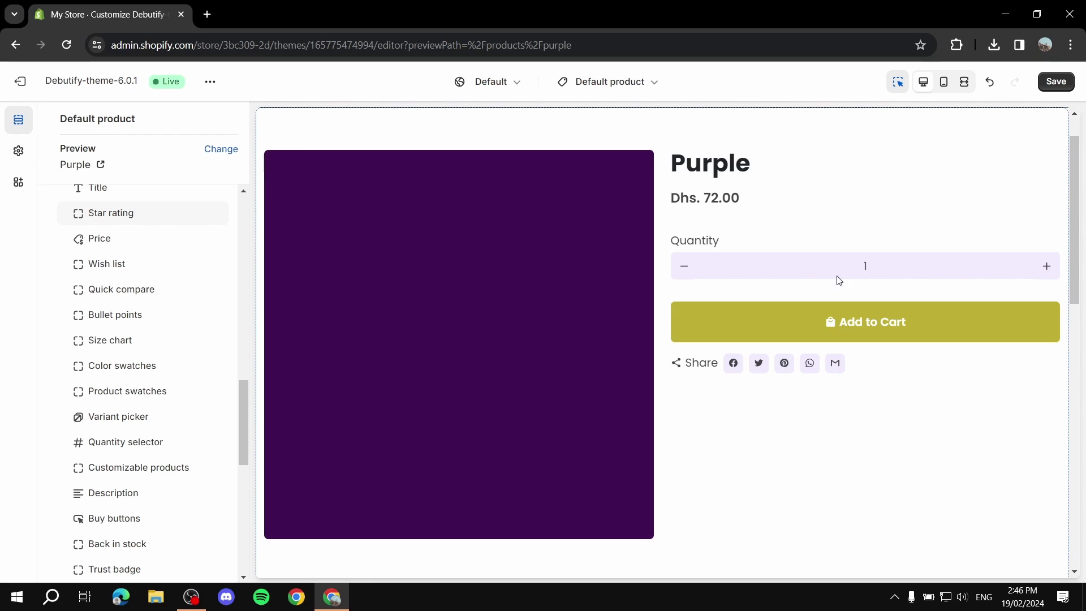
Step: Examine the Purple product page preview together with the blocks of the Product page section and the sections after it
{"action": "scroll", "coordinate": [832, 294], "scroll_direction": "down", "scroll_amount": 3}
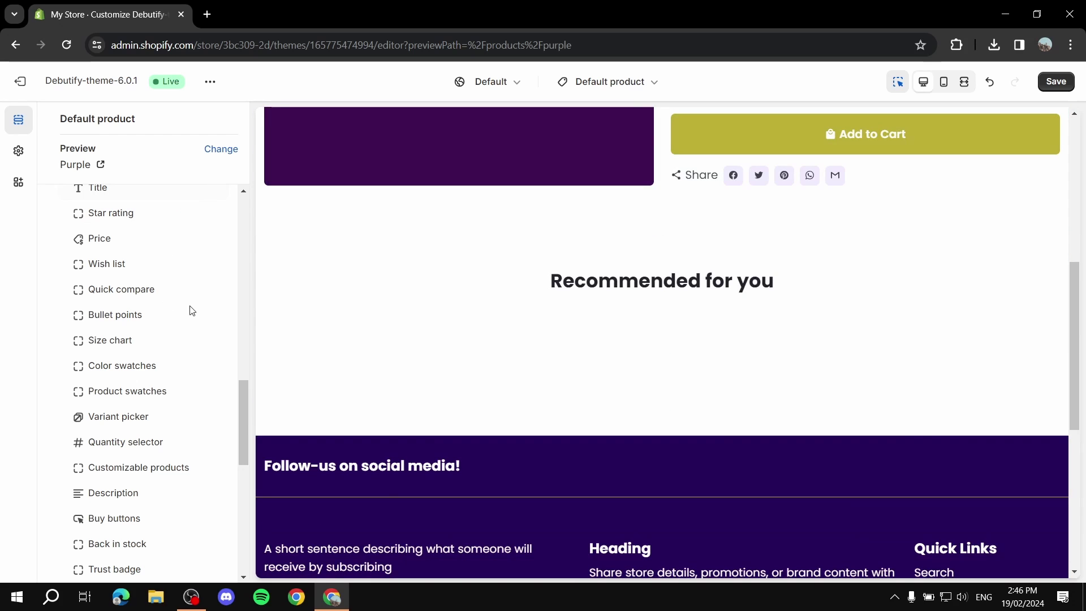
{"action": "scroll", "coordinate": [226, 328], "scroll_direction": "down", "scroll_amount": 5}
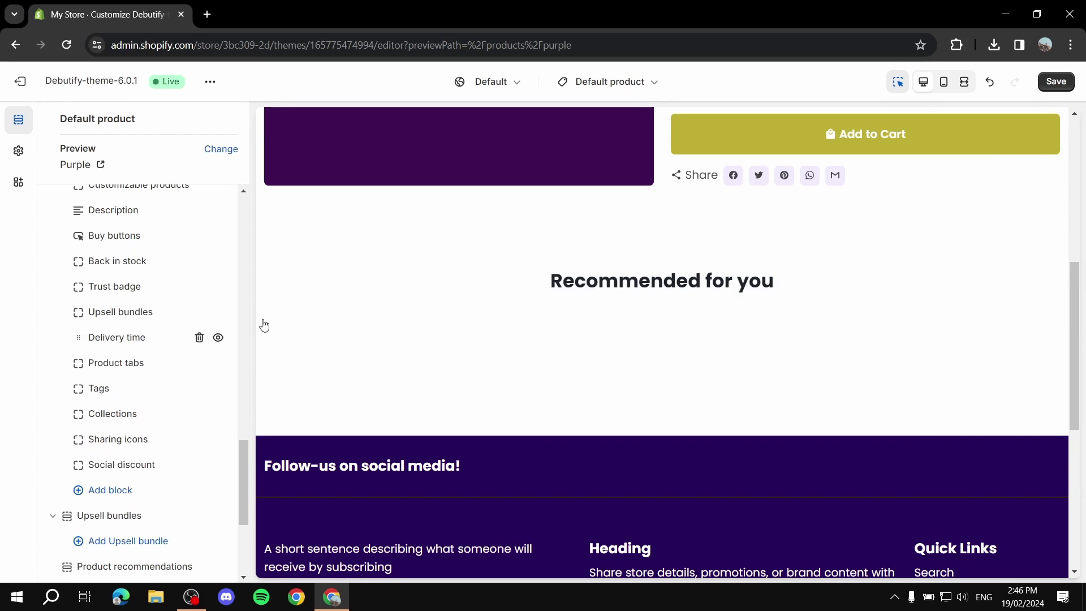
{"action": "scroll", "coordinate": [417, 335], "scroll_direction": "up", "scroll_amount": 4}
{"action": "scroll", "coordinate": [621, 321], "scroll_direction": "down", "scroll_amount": 3}
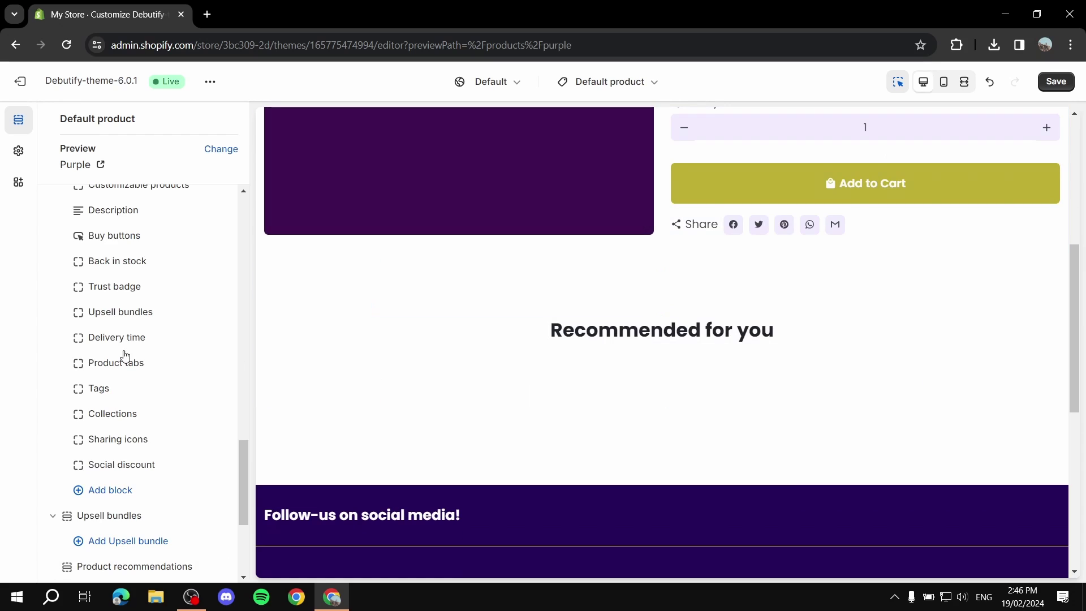
{"action": "scroll", "coordinate": [127, 357], "scroll_direction": "down", "scroll_amount": 4}
{"action": "scroll", "coordinate": [126, 357], "scroll_direction": "up", "scroll_amount": 9}
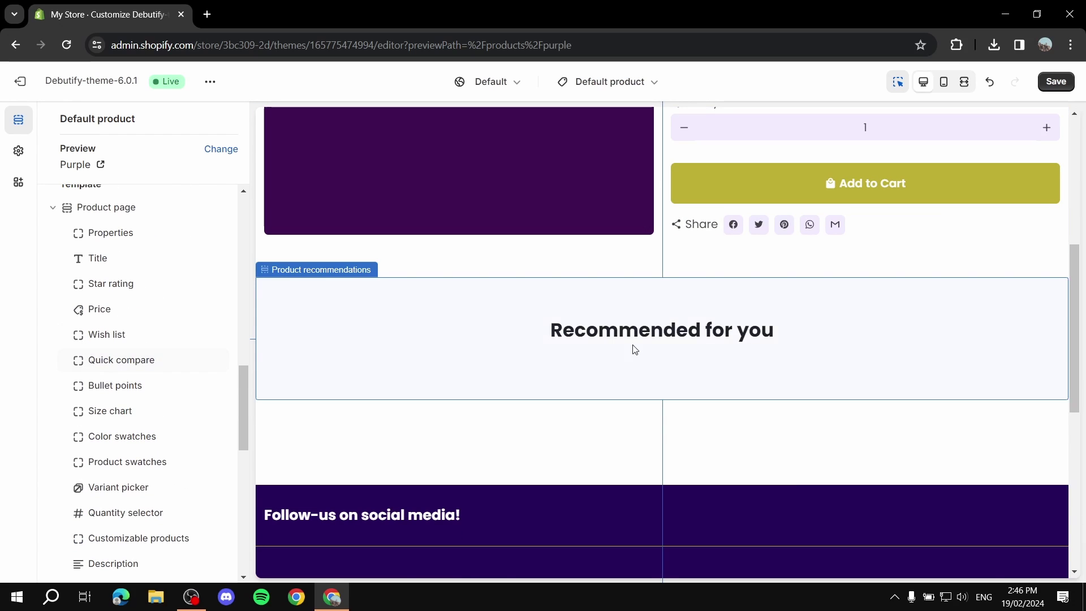
{"action": "scroll", "coordinate": [636, 350], "scroll_direction": "down", "scroll_amount": 3}
{"action": "scroll", "coordinate": [728, 346], "scroll_direction": "up", "scroll_amount": 7}
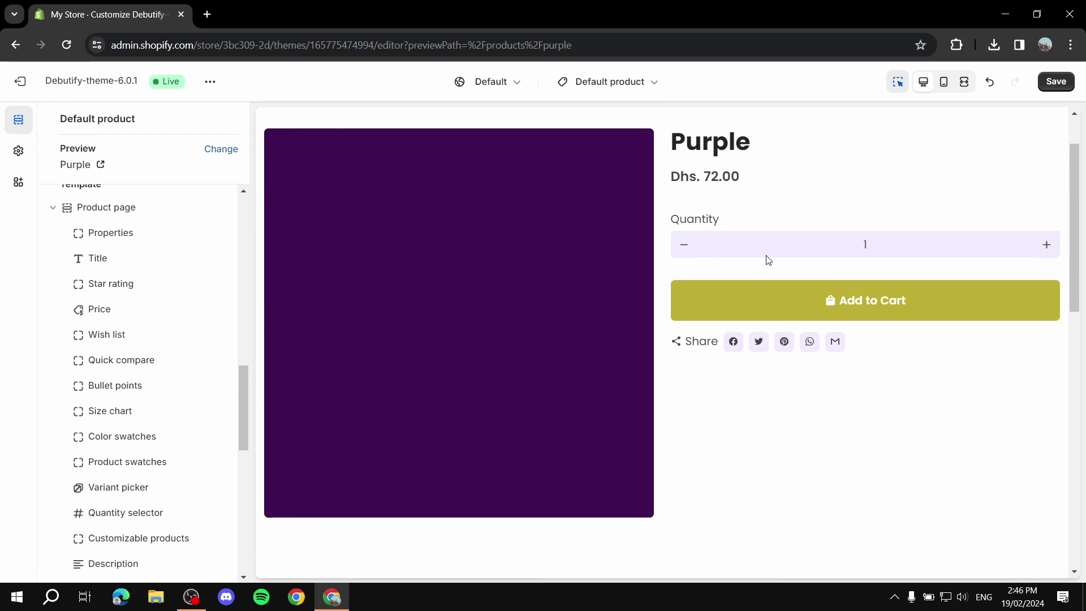
{"action": "scroll", "coordinate": [768, 260], "scroll_direction": "up", "scroll_amount": 1}
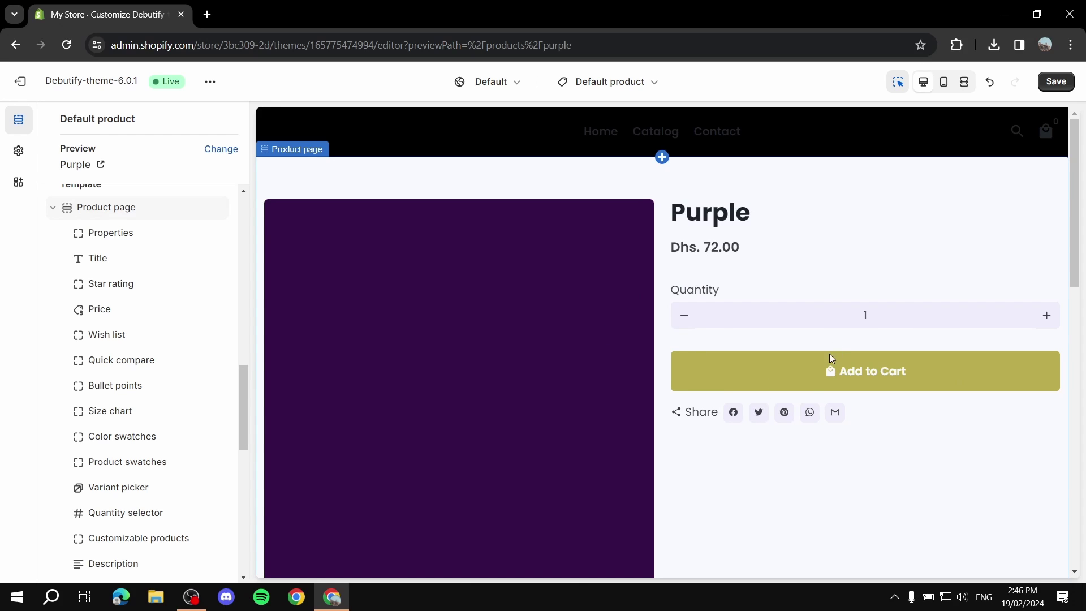
{"action": "scroll", "coordinate": [432, 360], "scroll_direction": "down", "scroll_amount": 2}
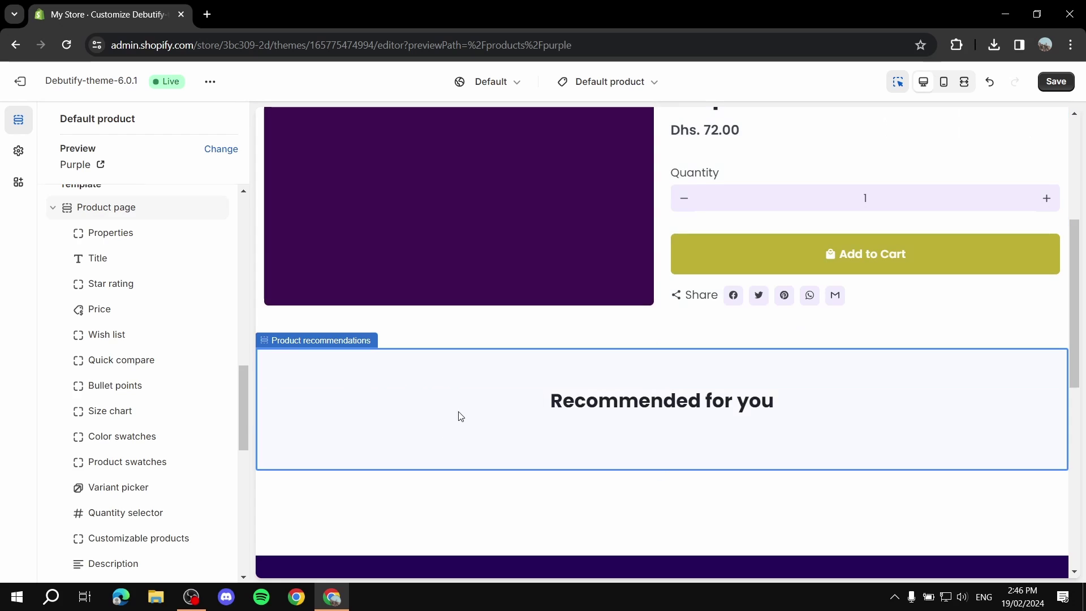
Step: Set the products limit of the Product recommendations section to 8
{"action": "left_click", "coordinate": [459, 416]}
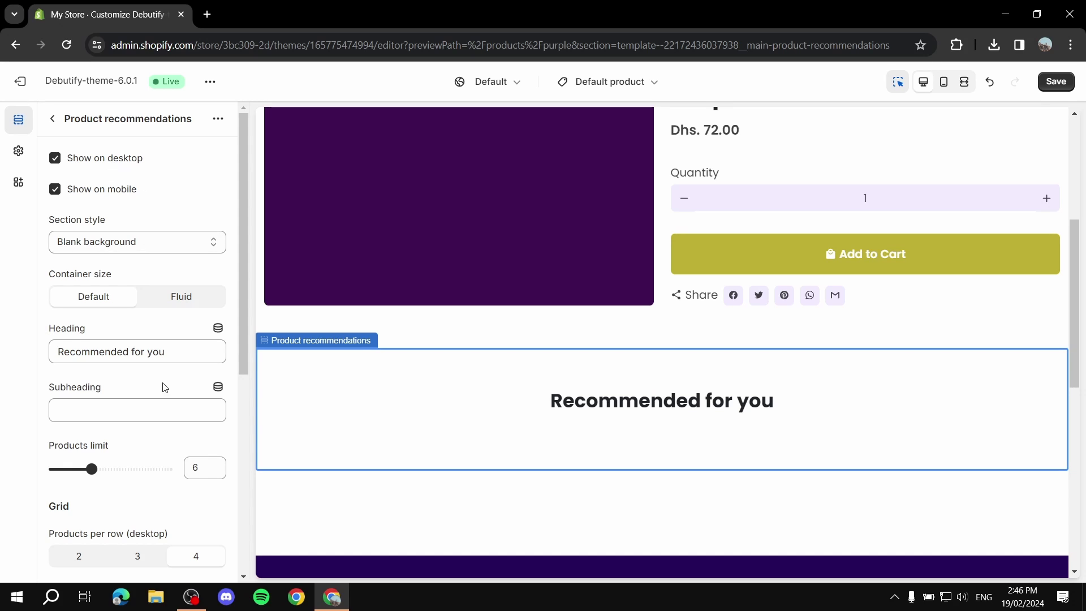
{"action": "scroll", "coordinate": [153, 391], "scroll_direction": "down", "scroll_amount": 1}
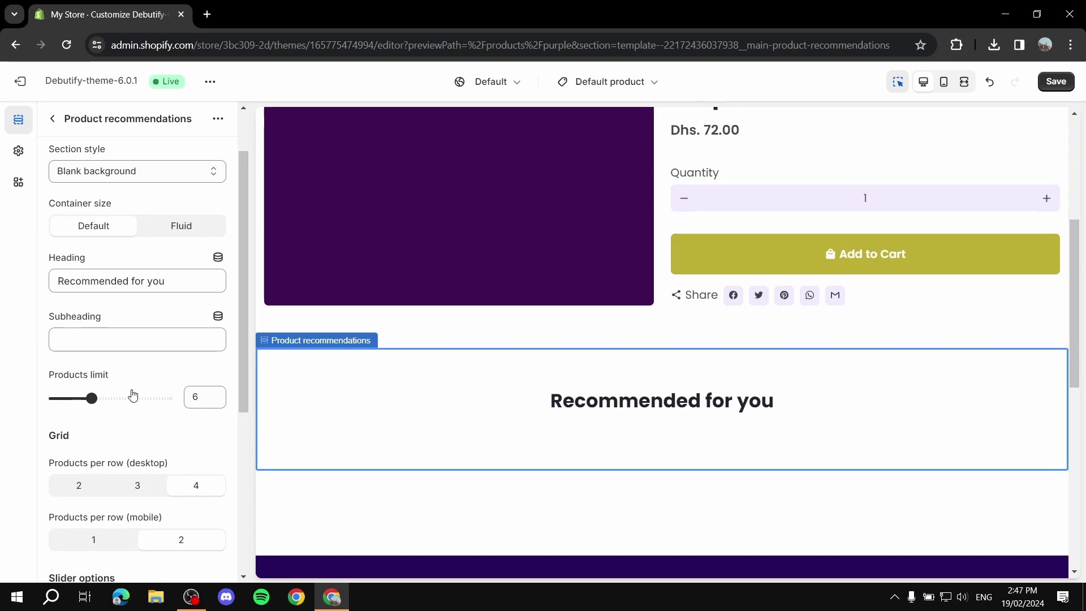
{"action": "scroll", "coordinate": [99, 396], "scroll_direction": "down", "scroll_amount": 5}
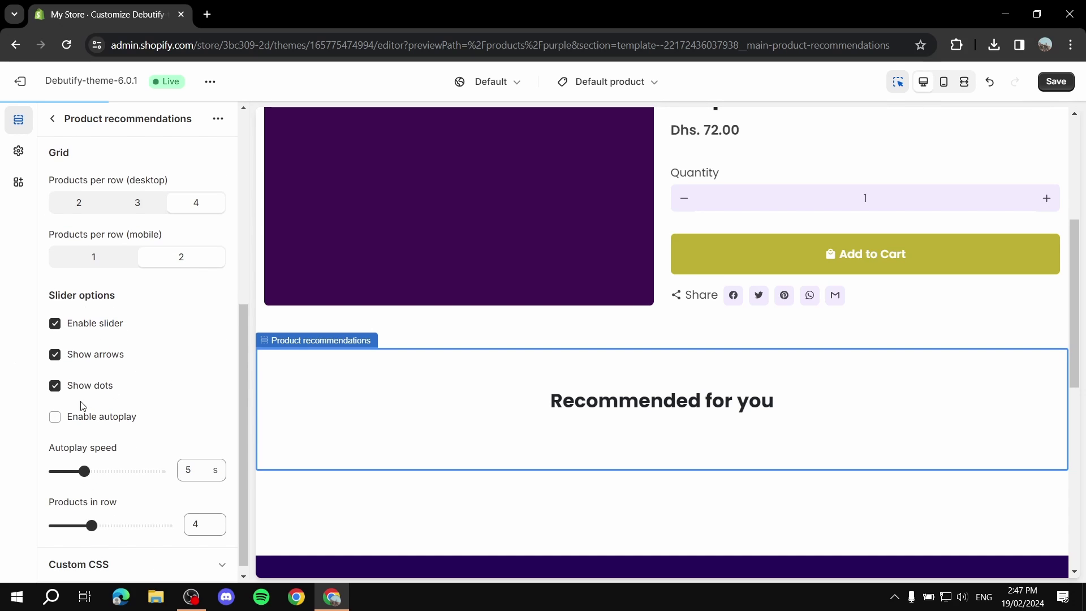
{"action": "scroll", "coordinate": [82, 404], "scroll_direction": "down", "scroll_amount": 1}
{"action": "scroll", "coordinate": [147, 345], "scroll_direction": "up", "scroll_amount": 7}
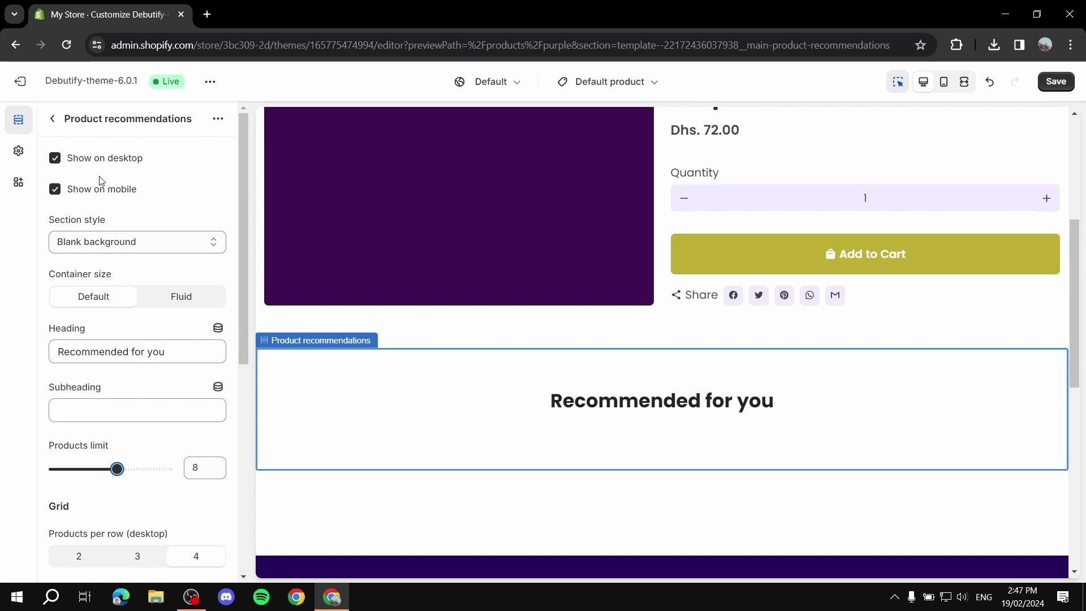
{"action": "scroll", "coordinate": [553, 419], "scroll_direction": "down", "scroll_amount": 5}
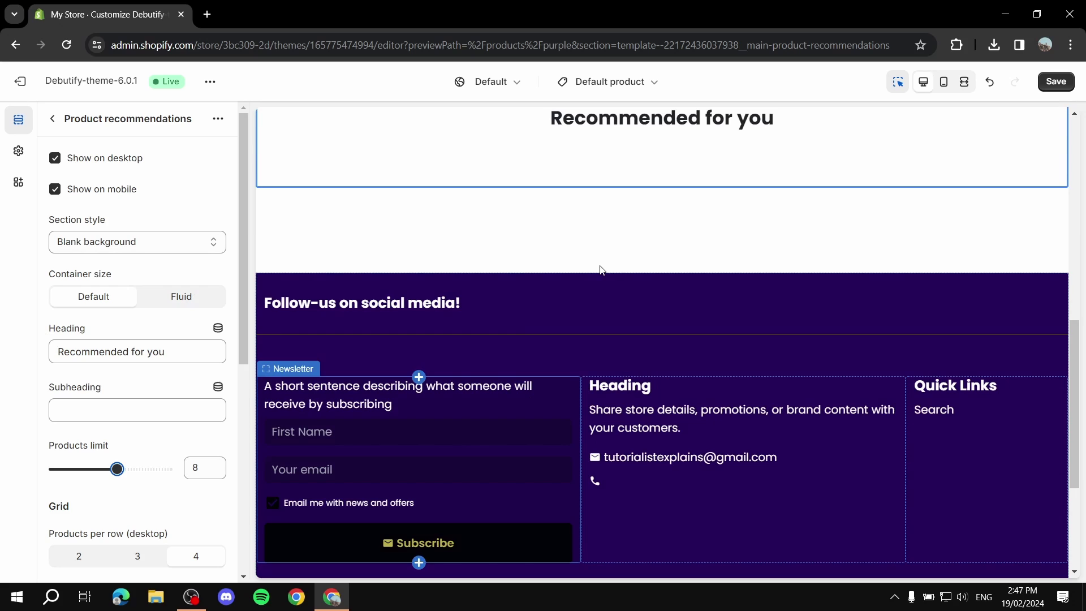
{"action": "left_click", "coordinate": [632, 242]}
{"action": "left_click", "coordinate": [53, 120]}
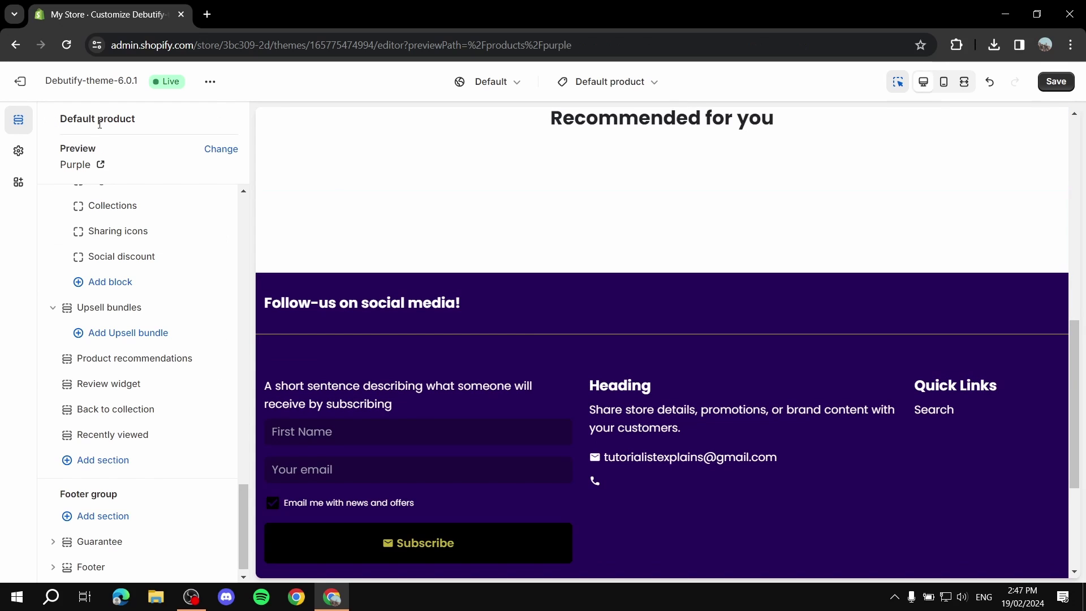
Step: Review the Addons group and check which sections can be added to the Addons and Header groups
{"action": "scroll", "coordinate": [96, 327], "scroll_direction": "up", "scroll_amount": 15}
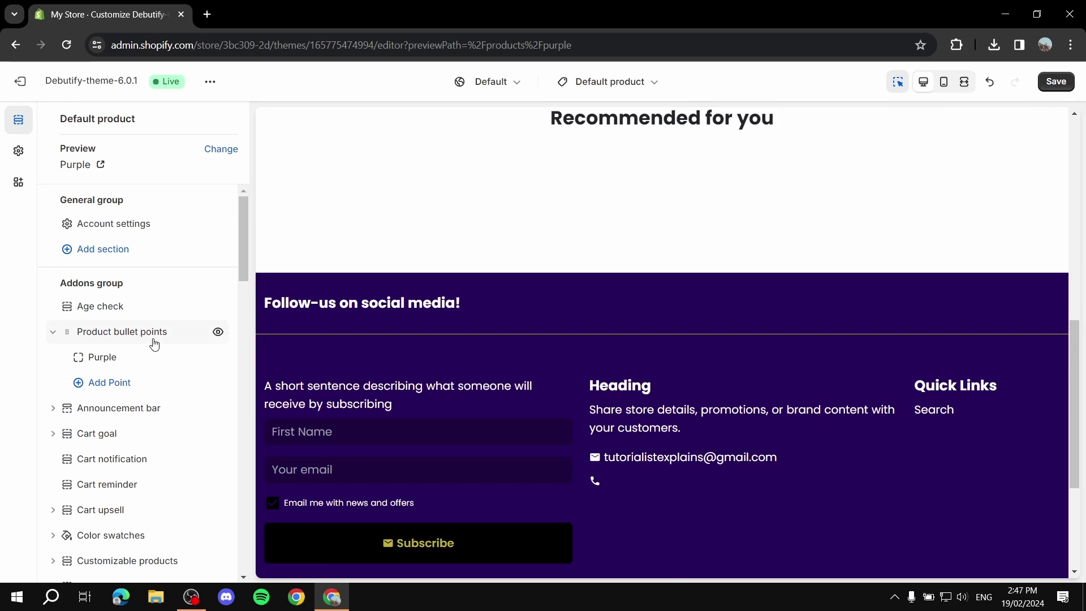
{"action": "mouse_move", "coordinate": [155, 342]}
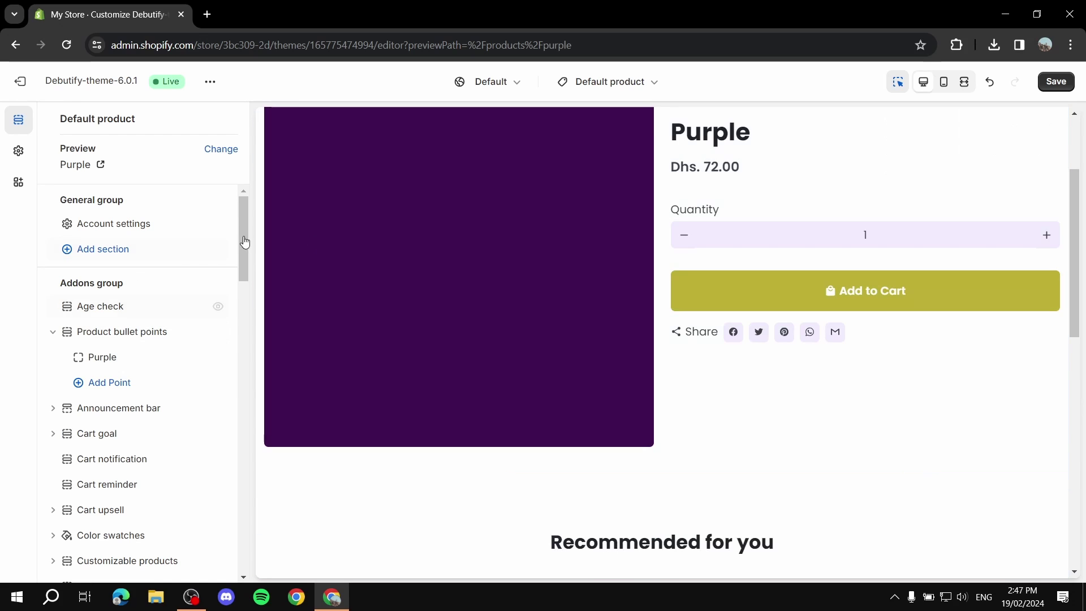
{"action": "scroll", "coordinate": [124, 358], "scroll_direction": "down", "scroll_amount": 1}
{"action": "scroll", "coordinate": [124, 357], "scroll_direction": "down", "scroll_amount": 6}
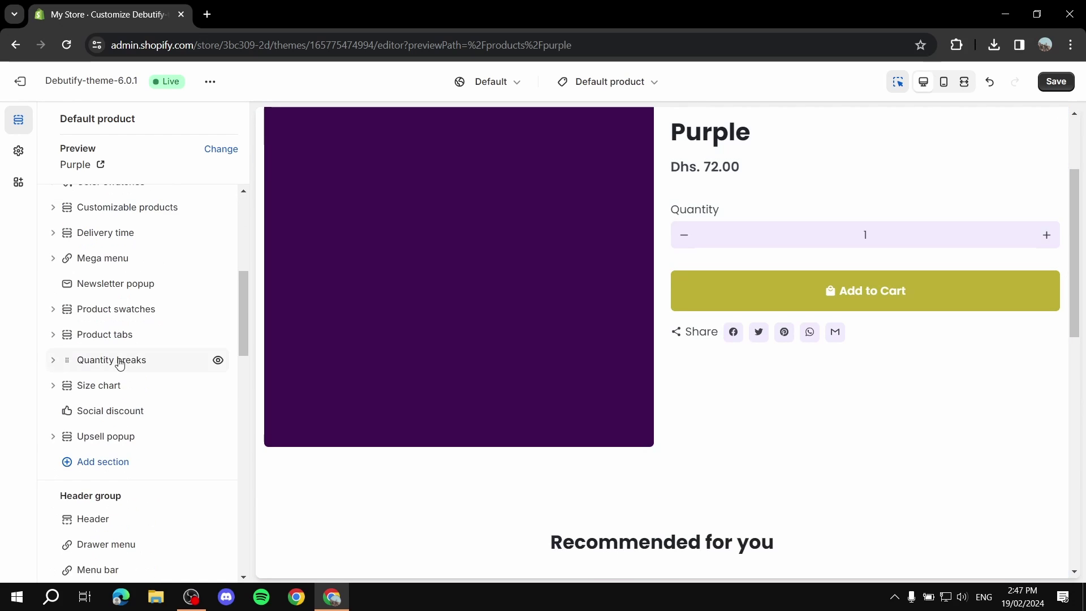
{"action": "left_click", "coordinate": [107, 329]}
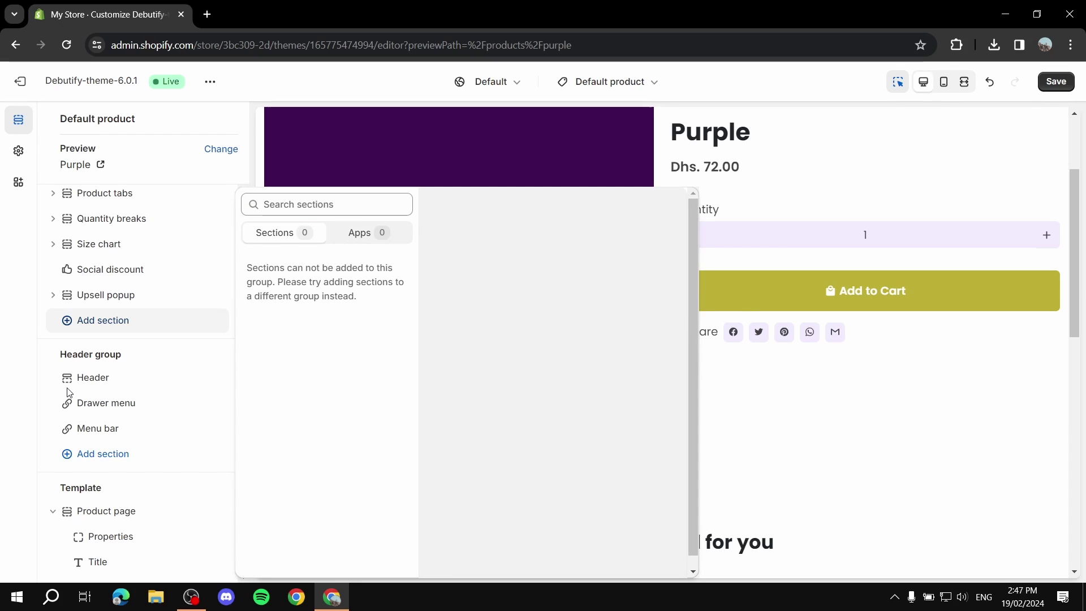
{"action": "left_click", "coordinate": [52, 448]}
{"action": "left_click", "coordinate": [72, 458]}
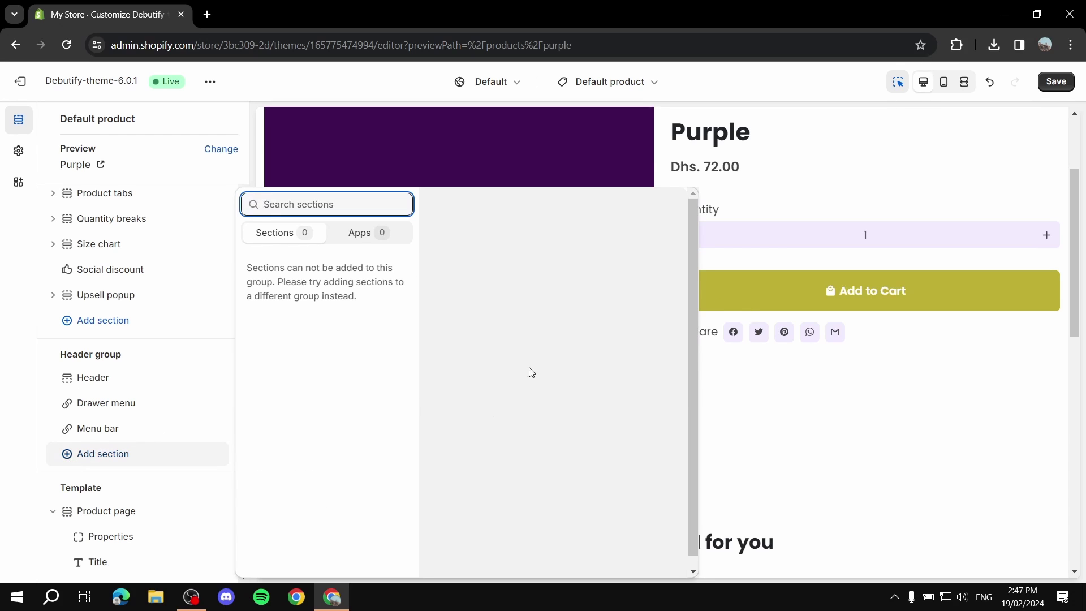
{"action": "left_click", "coordinate": [269, 410]}
Step: Browse the sections that can be added to the Template group and preview the Rich text section
{"action": "scroll", "coordinate": [90, 405], "scroll_direction": "down", "scroll_amount": 5}
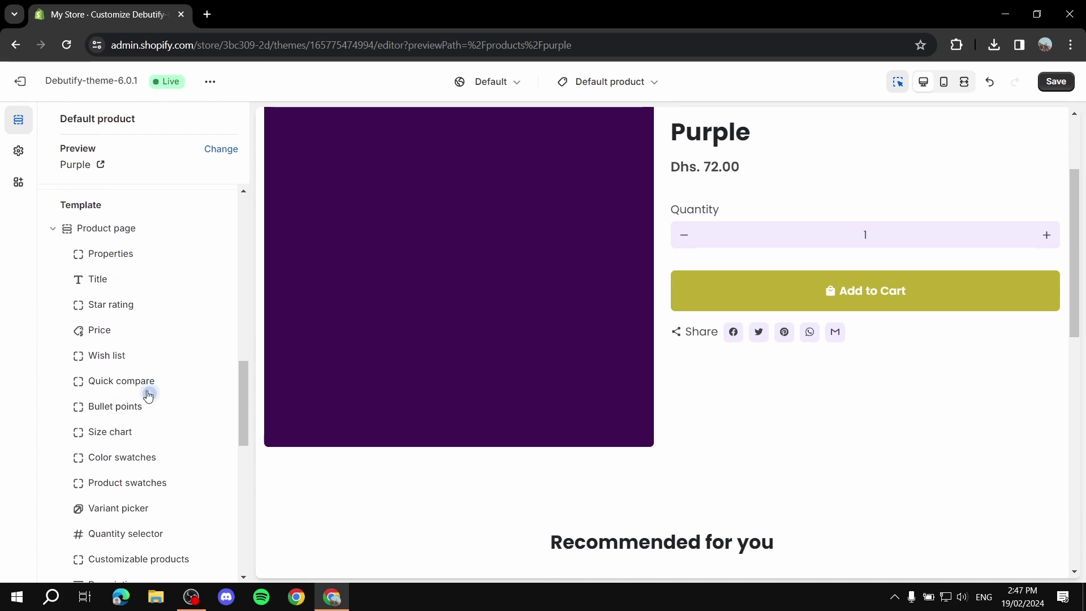
{"action": "scroll", "coordinate": [148, 395], "scroll_direction": "down", "scroll_amount": 10}
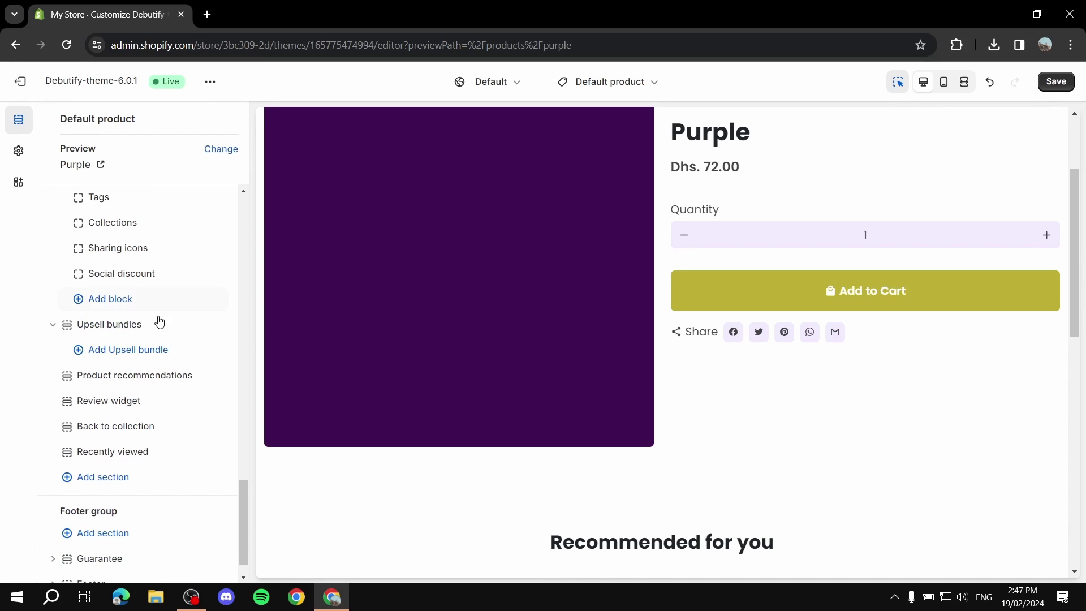
{"action": "scroll", "coordinate": [142, 365], "scroll_direction": "down", "scroll_amount": 1}
{"action": "left_click", "coordinate": [107, 449]}
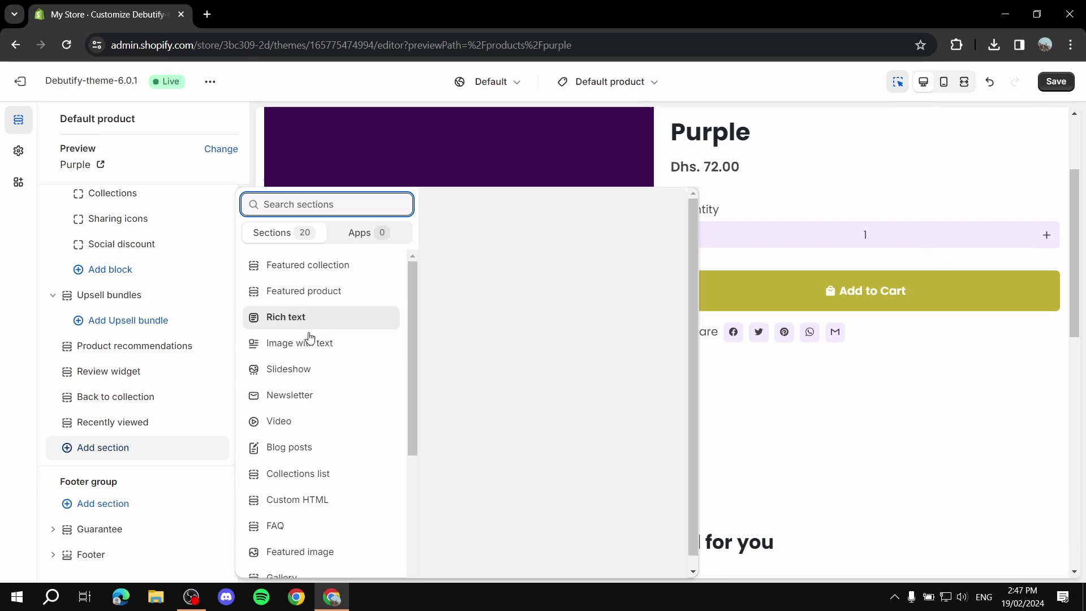
{"action": "mouse_move", "coordinate": [323, 318]}
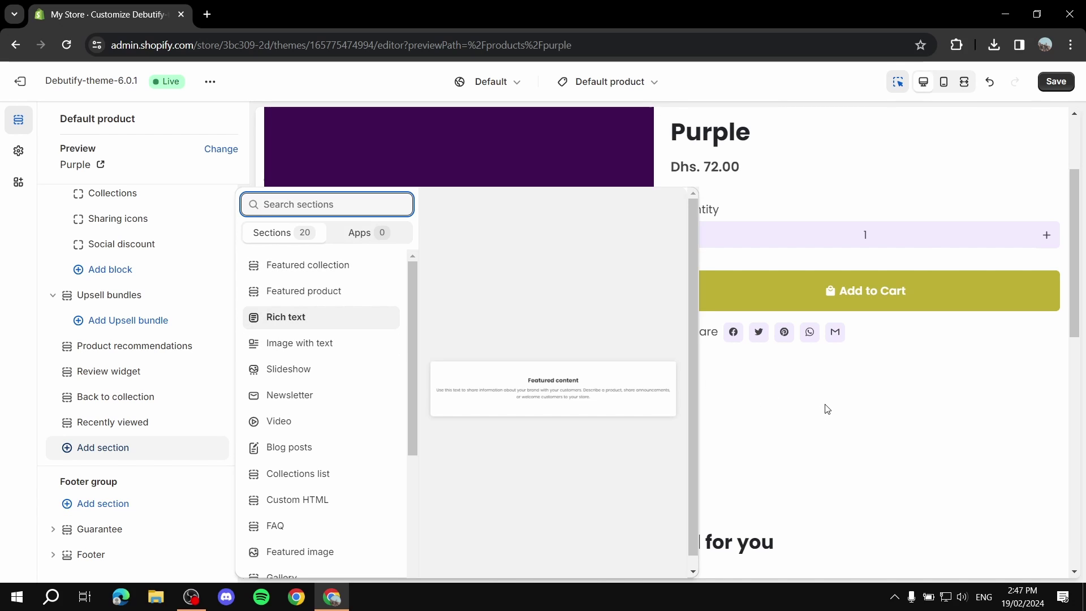
{"action": "left_click", "coordinate": [735, 408]}
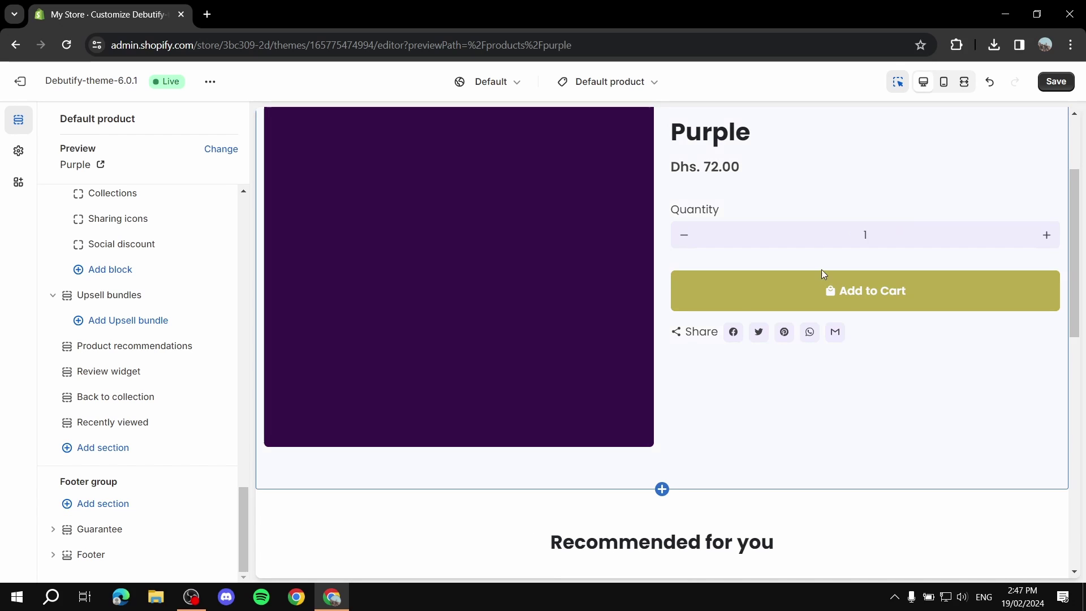
Step: Examine the Product page section's settings and the page preview down to the footer
{"action": "scroll", "coordinate": [735, 225], "scroll_direction": "up", "scroll_amount": 2}
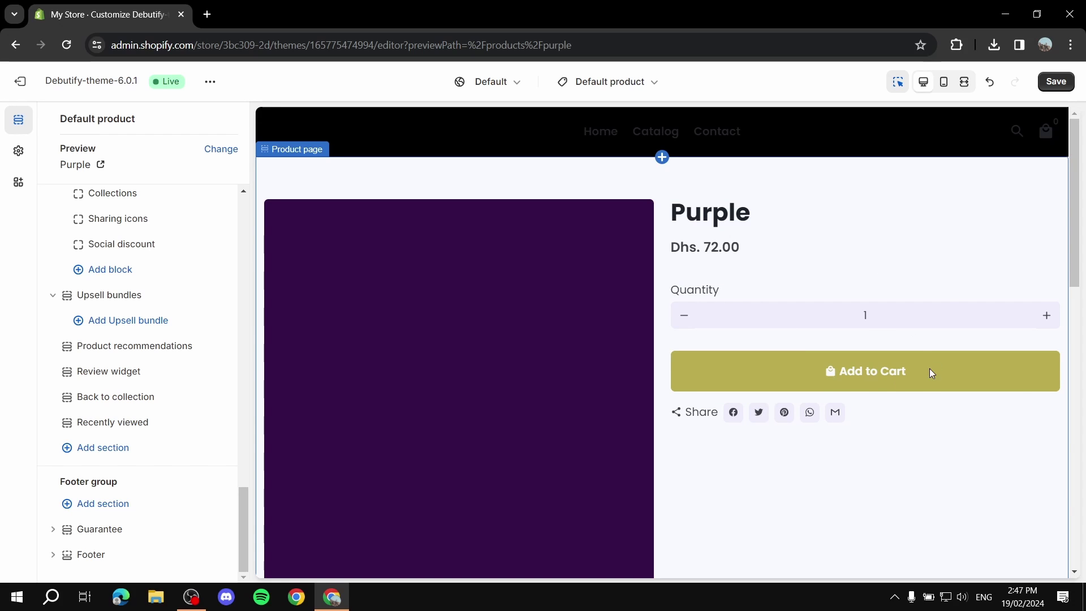
{"action": "left_click", "coordinate": [951, 376]}
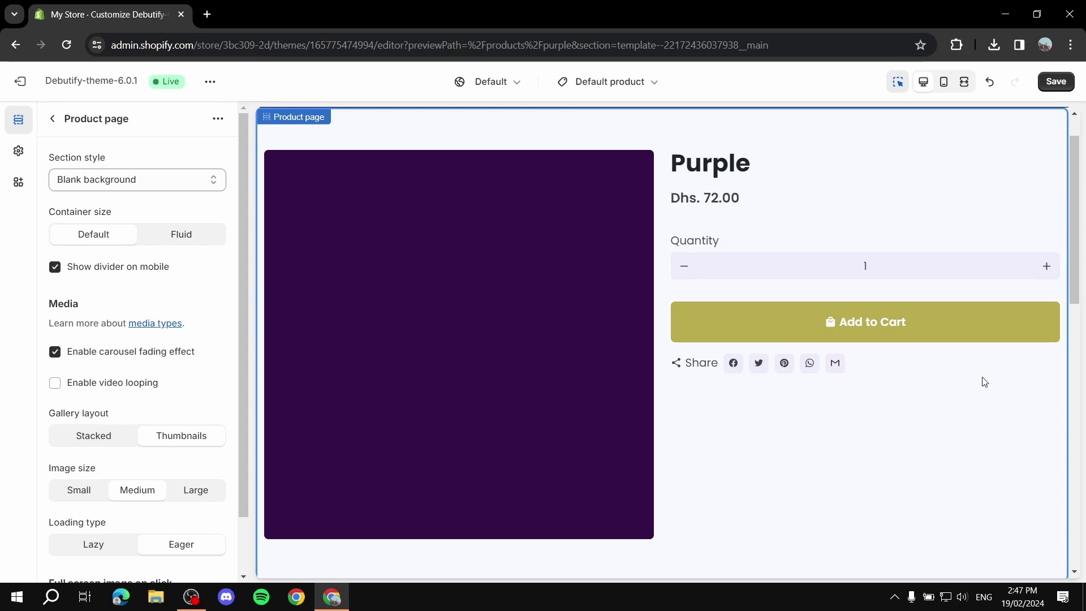
{"action": "scroll", "coordinate": [984, 382], "scroll_direction": "down", "scroll_amount": 10}
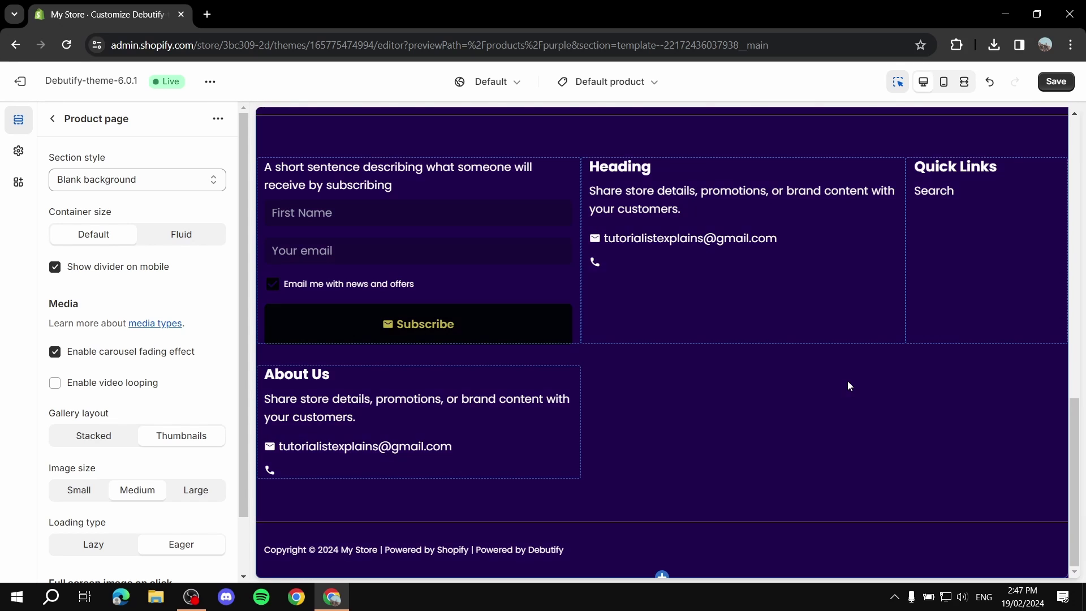
{"action": "scroll", "coordinate": [707, 399], "scroll_direction": "up", "scroll_amount": 10}
{"action": "scroll", "coordinate": [706, 391], "scroll_direction": "up", "scroll_amount": 2}
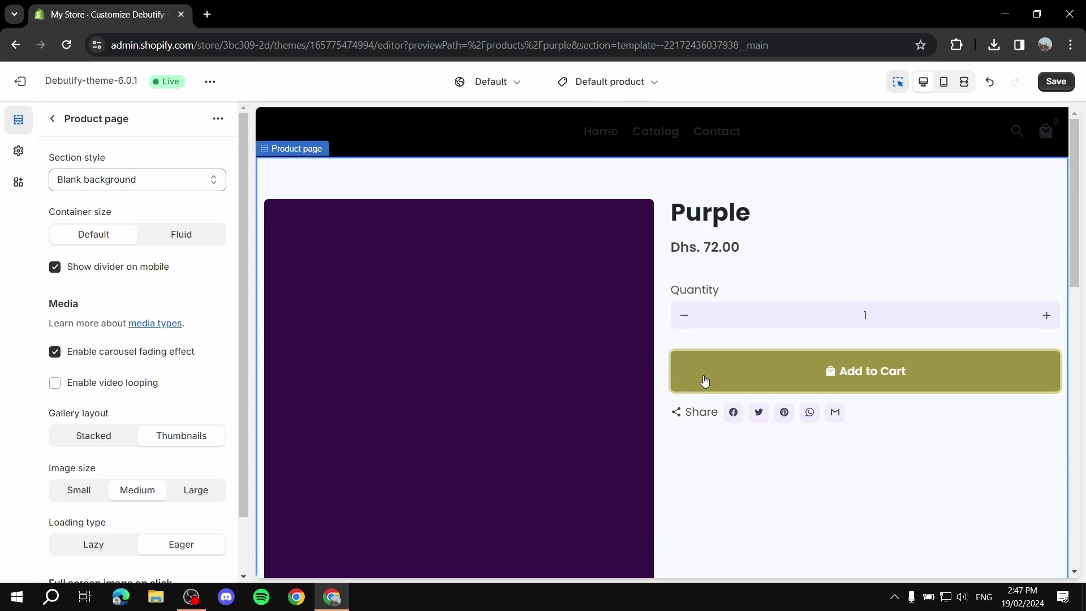
{"action": "left_click", "coordinate": [52, 120]}
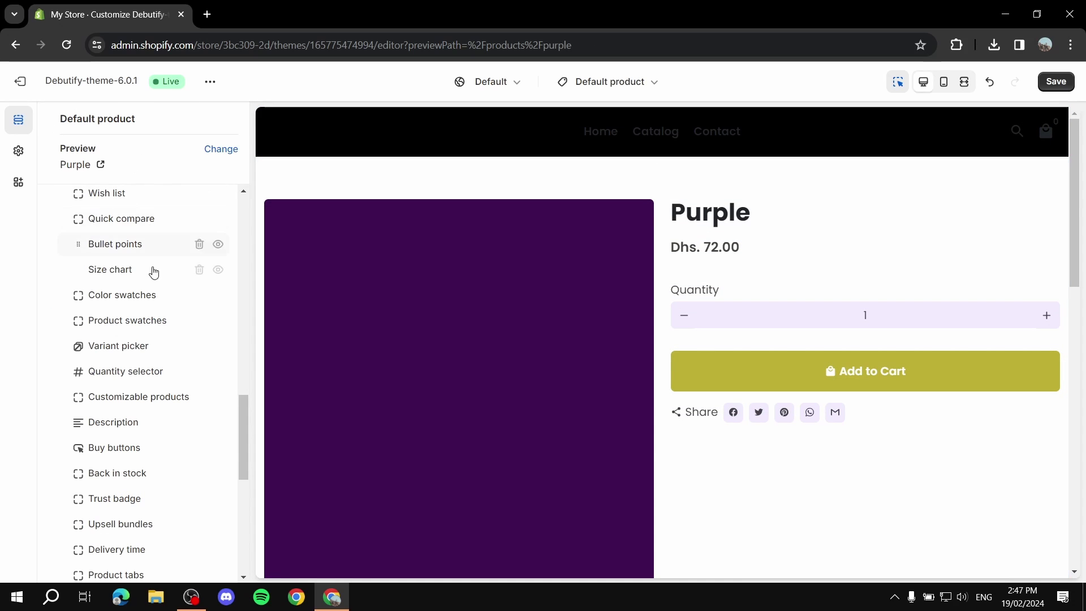
{"action": "scroll", "coordinate": [170, 271], "scroll_direction": "down", "scroll_amount": 5}
{"action": "scroll", "coordinate": [105, 299], "scroll_direction": "up", "scroll_amount": 4}
{"action": "scroll", "coordinate": [108, 303], "scroll_direction": "up", "scroll_amount": 5}
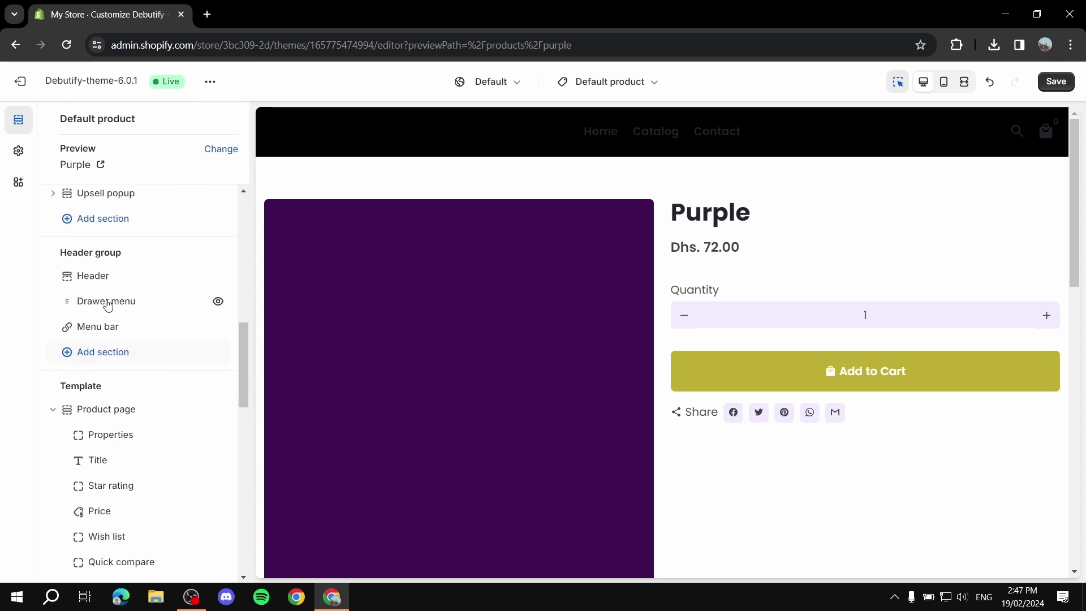
{"action": "scroll", "coordinate": [700, 308], "scroll_direction": "down", "scroll_amount": 2}
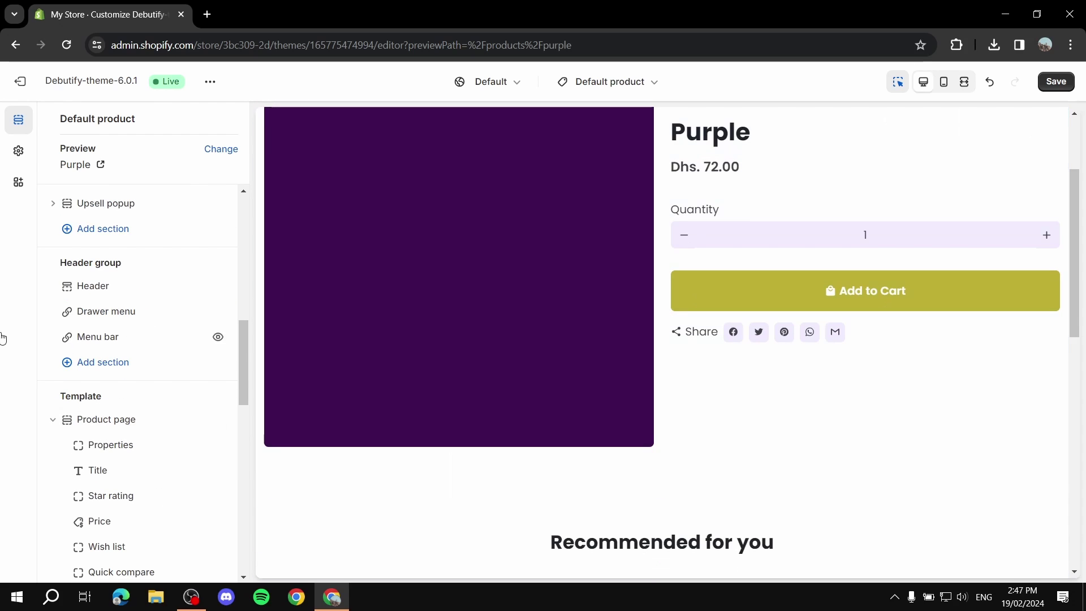
{"action": "scroll", "coordinate": [144, 308], "scroll_direction": "down", "scroll_amount": 3}
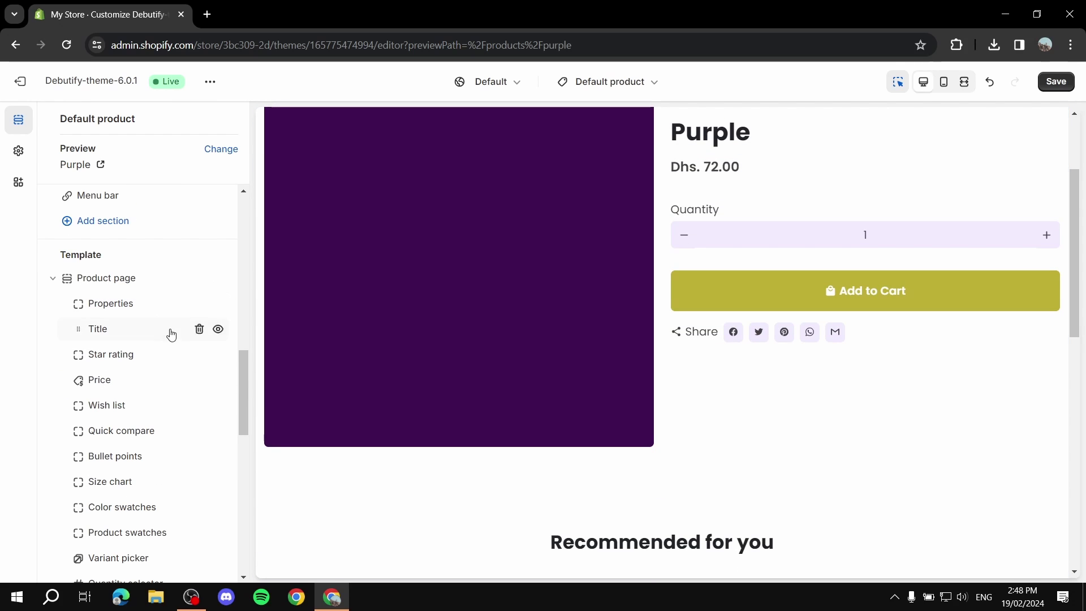
{"action": "scroll", "coordinate": [633, 311], "scroll_direction": "up", "scroll_amount": 2}
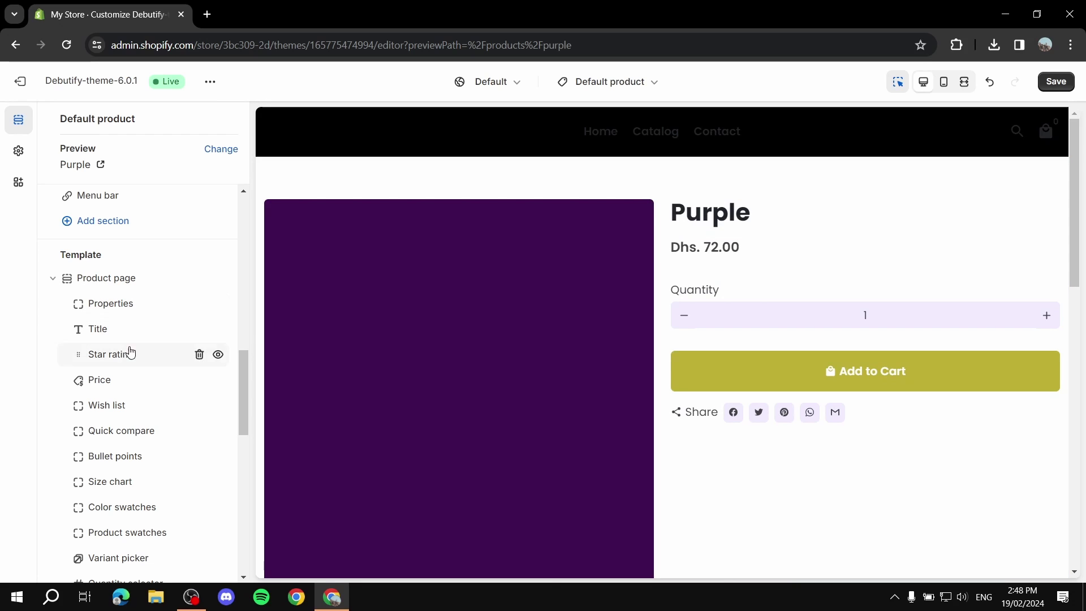
Step: Review the blocks of the Product page section and the remaining sections of the Template group
{"action": "scroll", "coordinate": [141, 354], "scroll_direction": "down", "scroll_amount": 1}
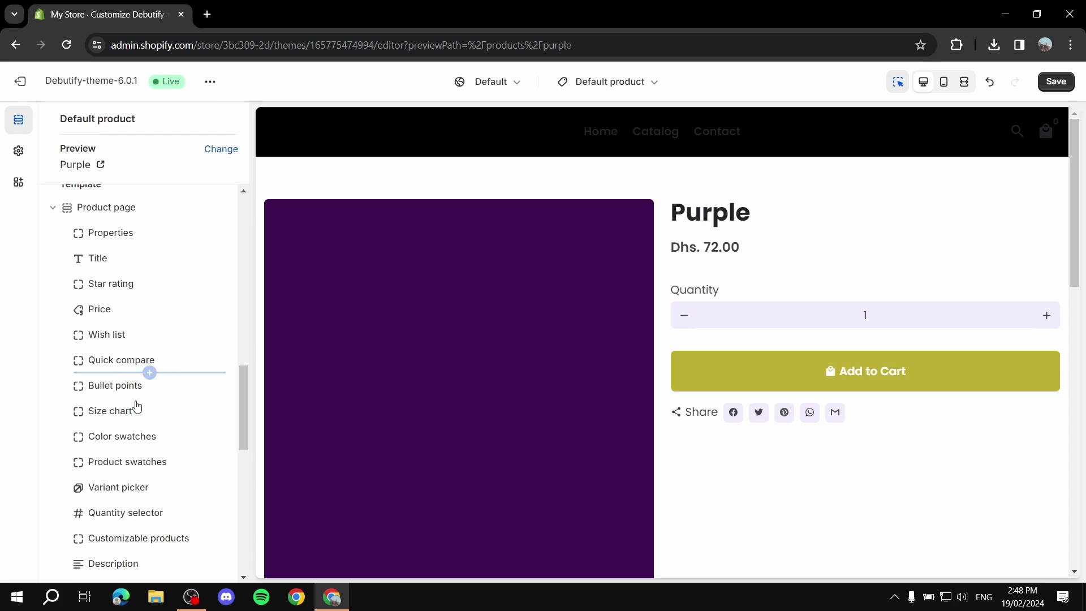
{"action": "scroll", "coordinate": [130, 393], "scroll_direction": "down", "scroll_amount": 1}
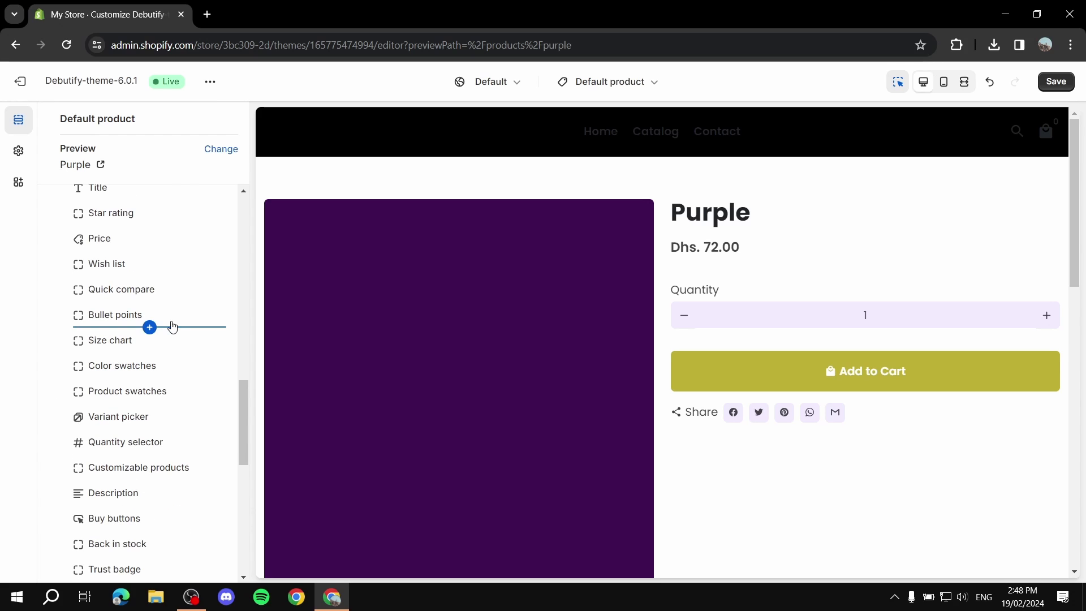
{"action": "scroll", "coordinate": [151, 358], "scroll_direction": "down", "scroll_amount": 1}
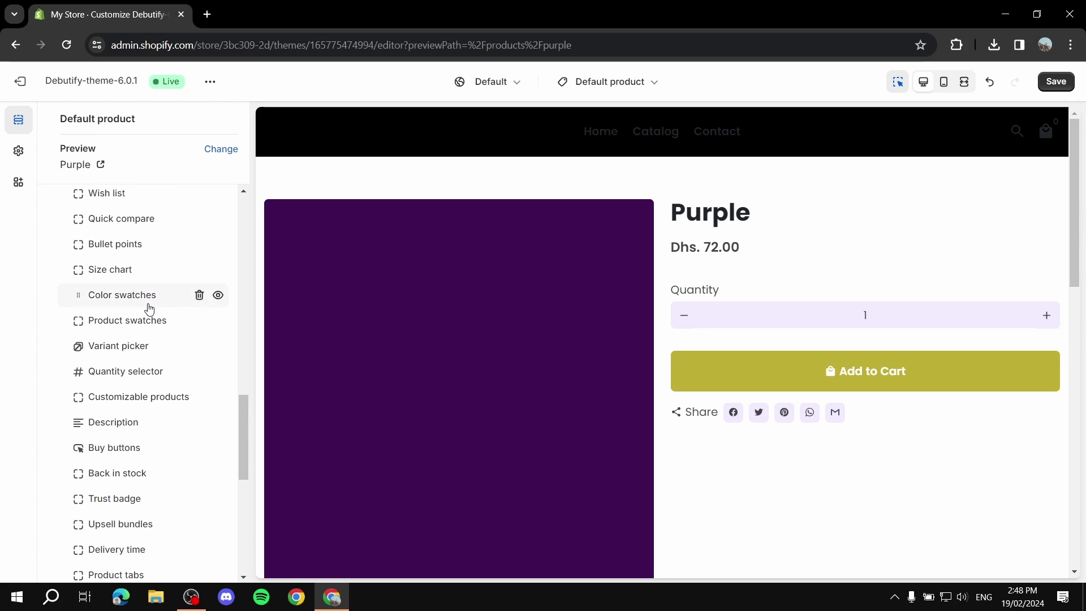
{"action": "scroll", "coordinate": [150, 339], "scroll_direction": "down", "scroll_amount": 1}
{"action": "scroll", "coordinate": [150, 362], "scroll_direction": "down", "scroll_amount": 1}
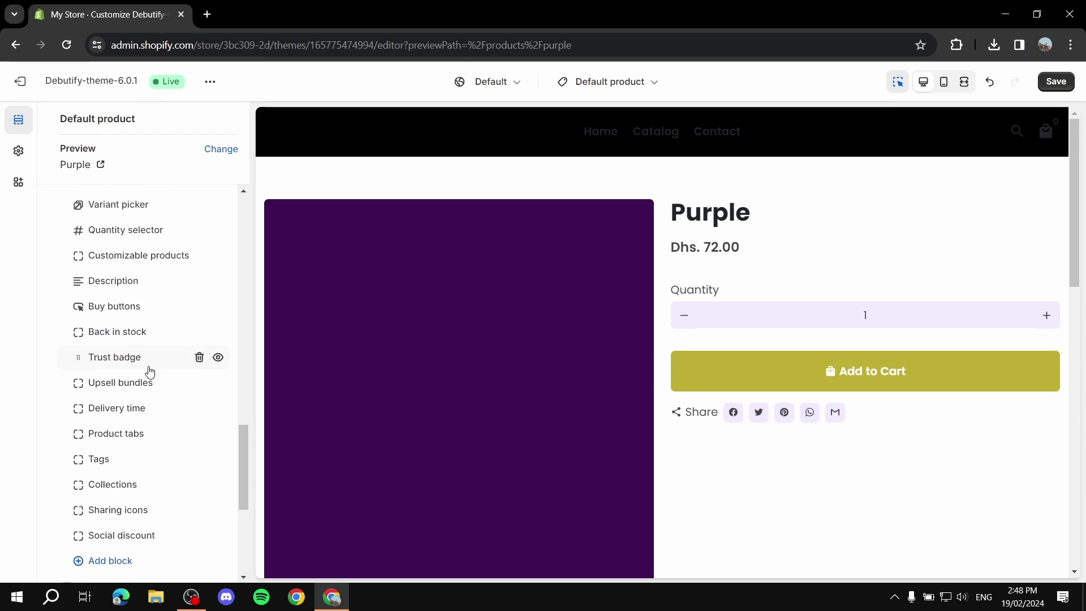
{"action": "scroll", "coordinate": [152, 365], "scroll_direction": "down", "scroll_amount": 1}
{"action": "scroll", "coordinate": [155, 354], "scroll_direction": "down", "scroll_amount": 2}
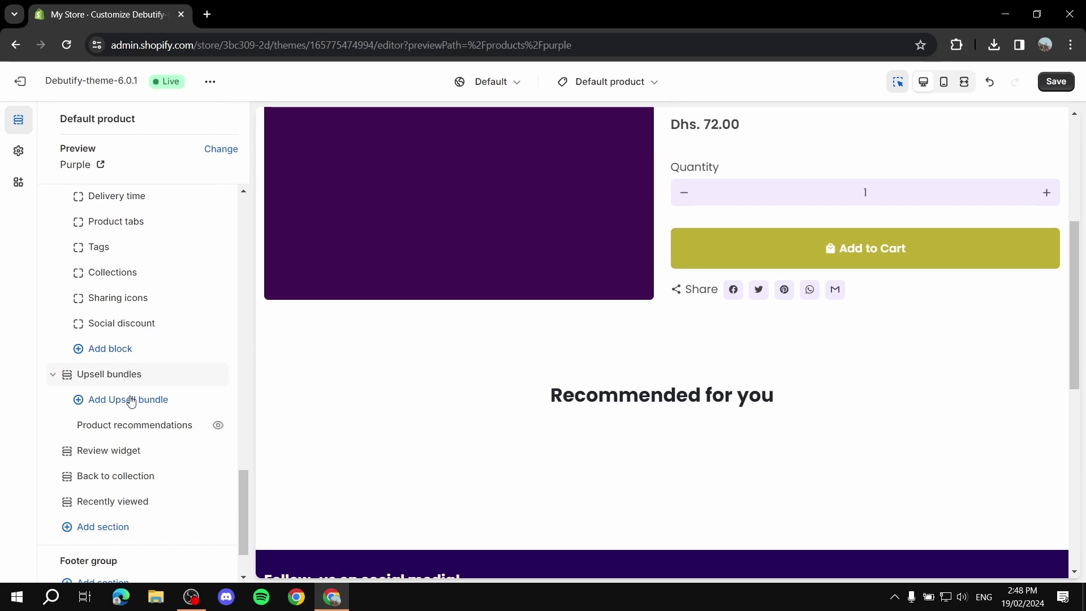
{"action": "scroll", "coordinate": [547, 286], "scroll_direction": "up", "scroll_amount": 2}
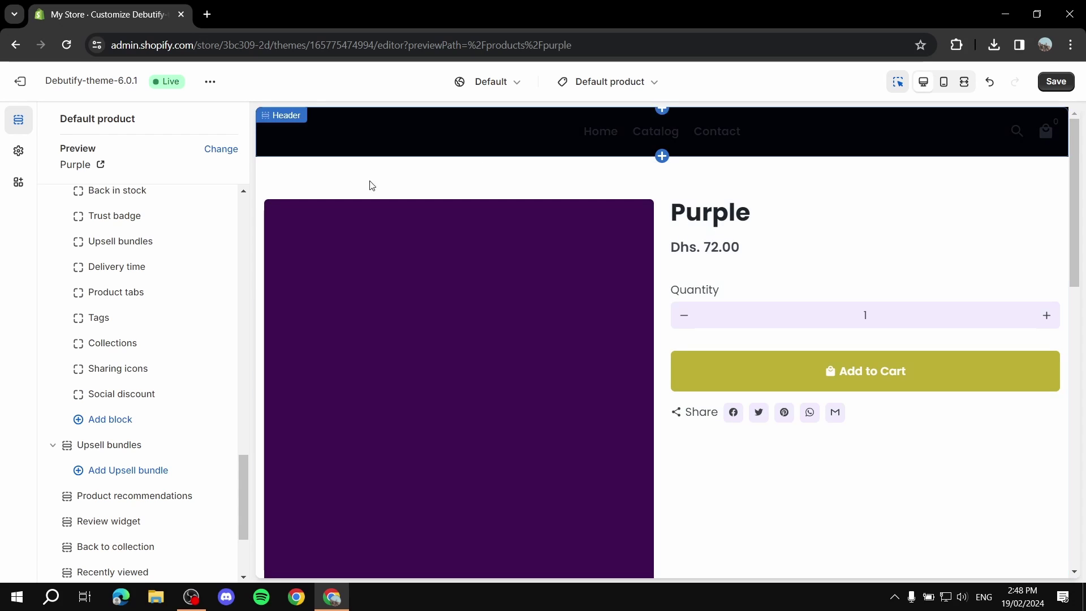
Step: Browse the theme settings categories from Advanced settings through Custom CSS
{"action": "left_click", "coordinate": [8, 153]}
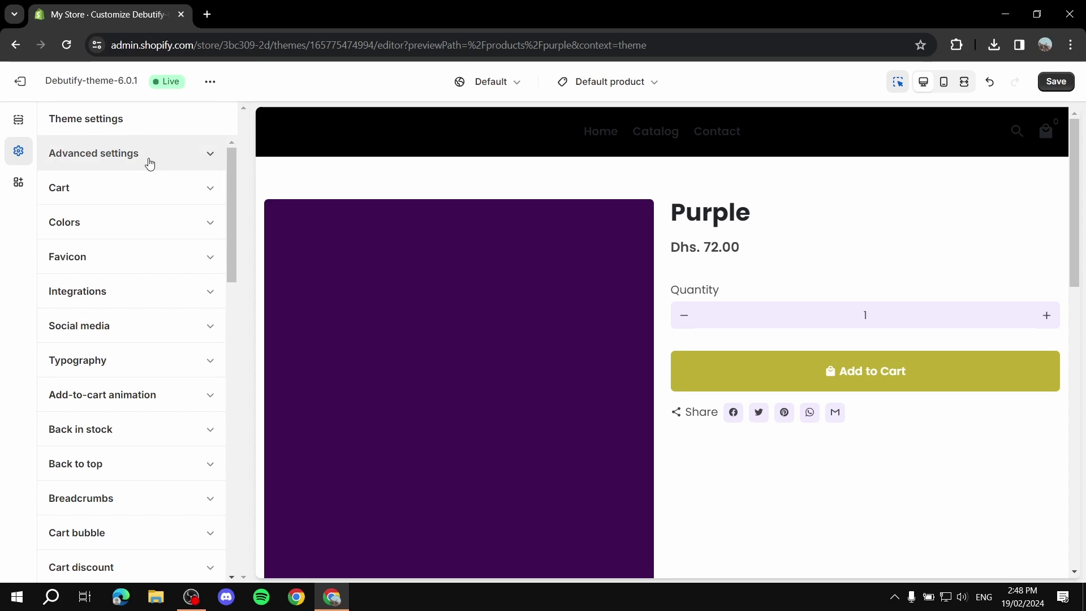
{"action": "scroll", "coordinate": [158, 221], "scroll_direction": "down", "scroll_amount": 5}
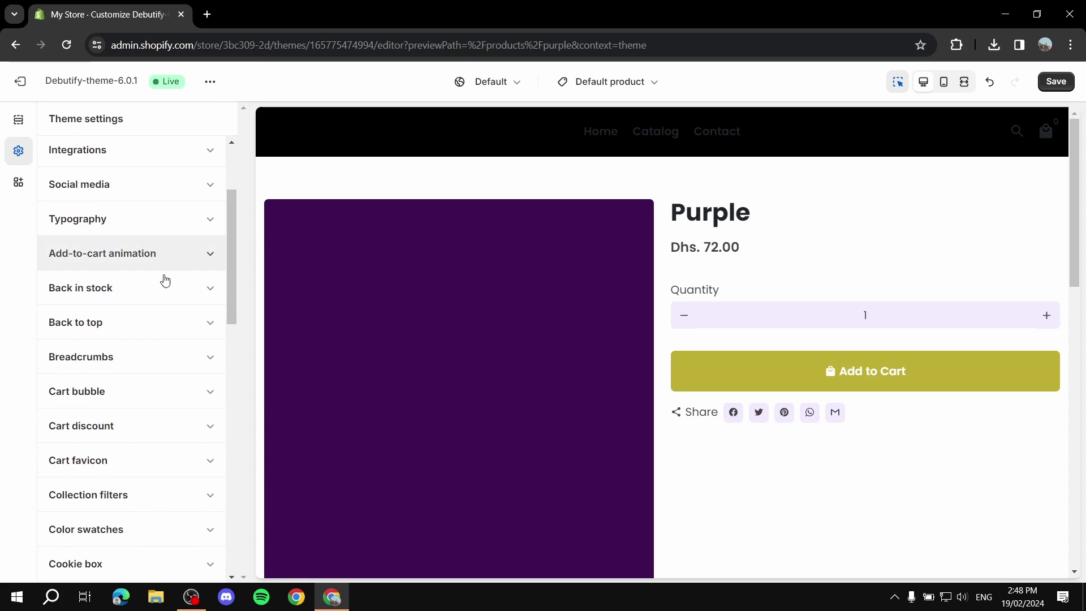
{"action": "scroll", "coordinate": [229, 272], "scroll_direction": "down", "scroll_amount": 4}
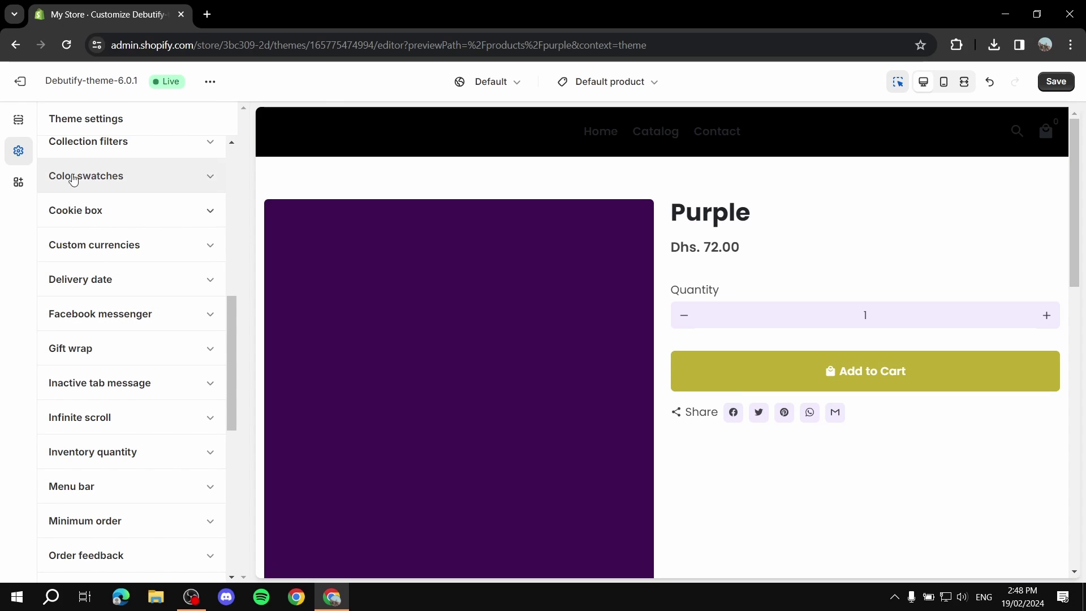
{"action": "scroll", "coordinate": [170, 255], "scroll_direction": "down", "scroll_amount": 6}
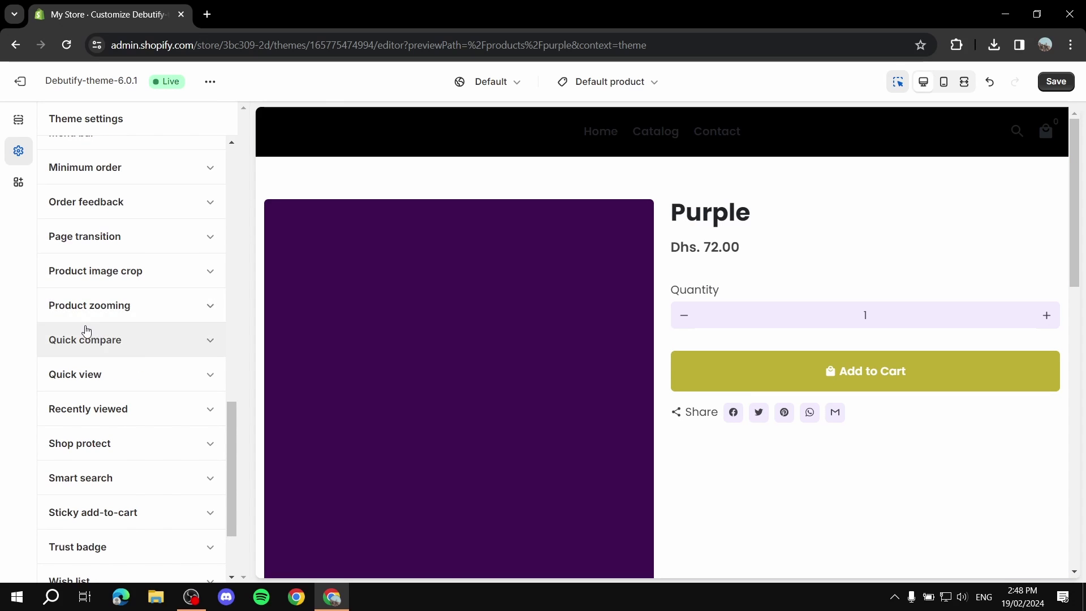
{"action": "scroll", "coordinate": [182, 308], "scroll_direction": "down", "scroll_amount": 2}
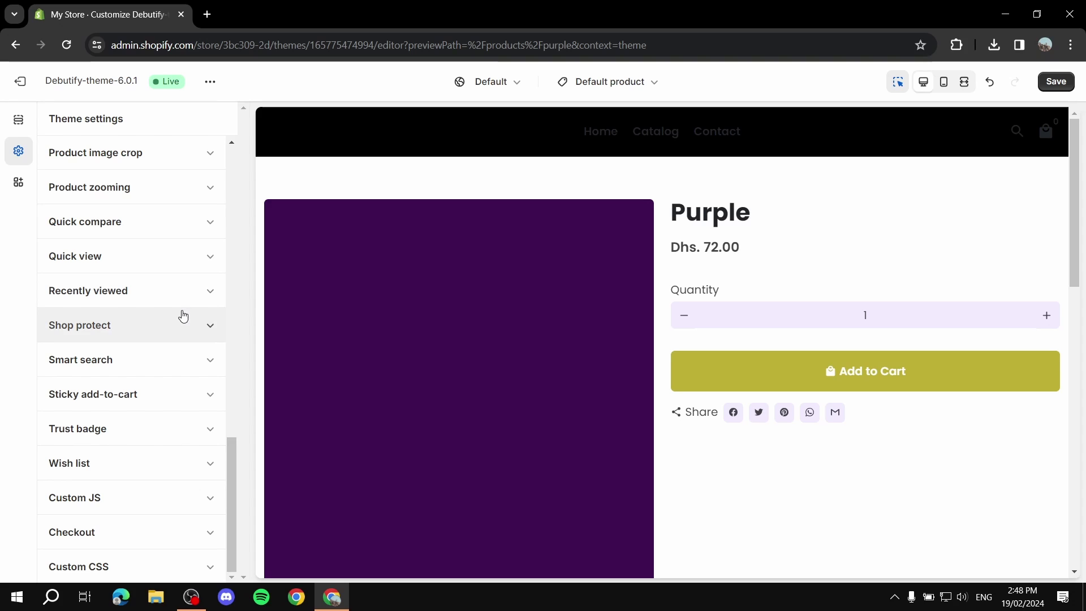
{"action": "scroll", "coordinate": [170, 308], "scroll_direction": "up", "scroll_amount": 8}
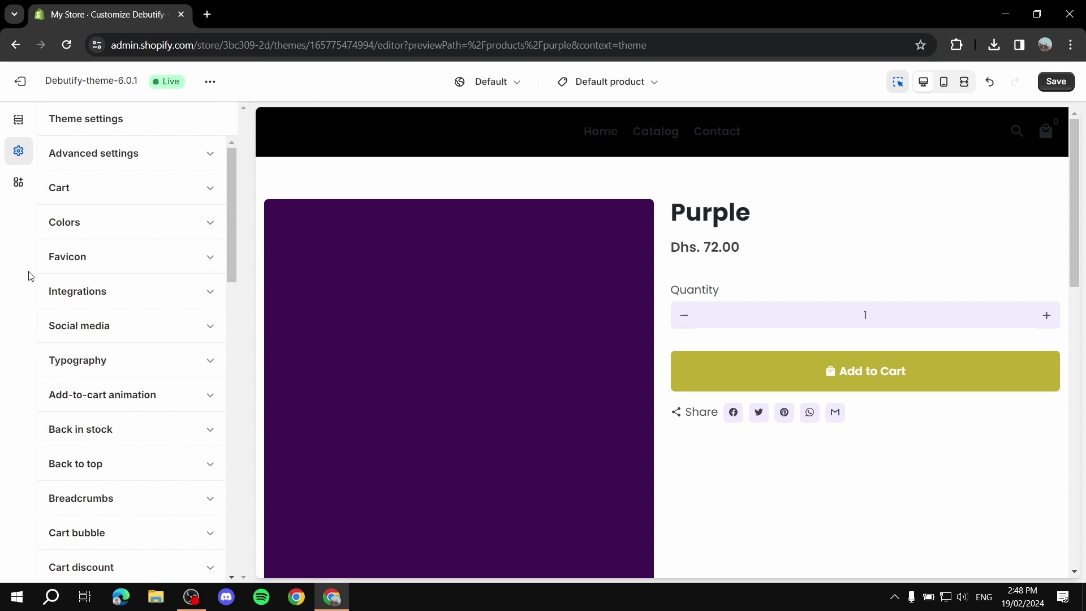
Step: Return to the template's sections and inspect the settings of the Product recommendations and Header sections
{"action": "left_click", "coordinate": [13, 122]}
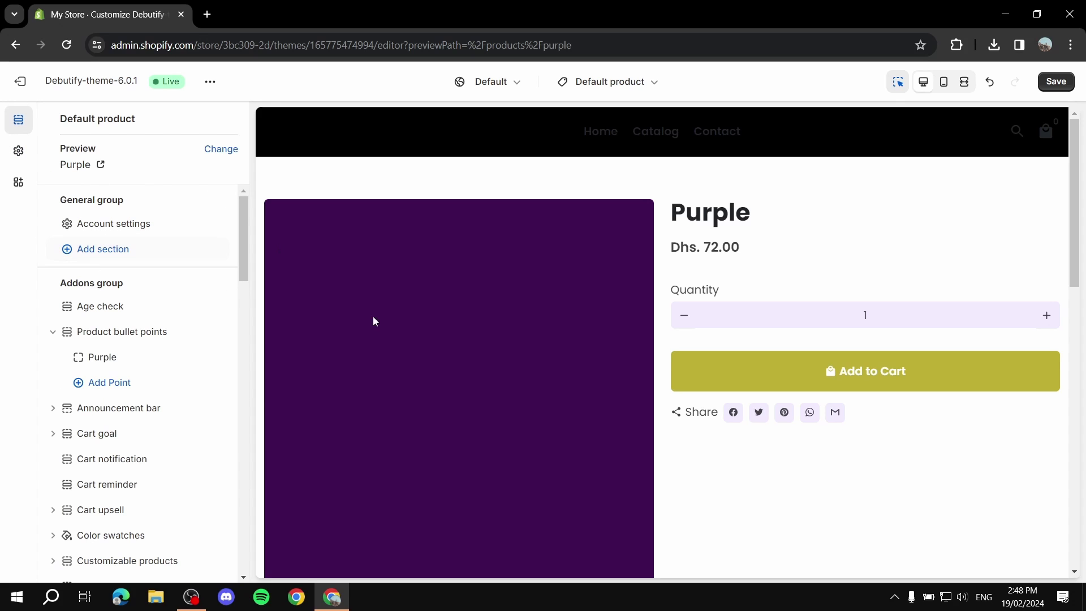
{"action": "scroll", "coordinate": [666, 259], "scroll_direction": "down", "scroll_amount": 2}
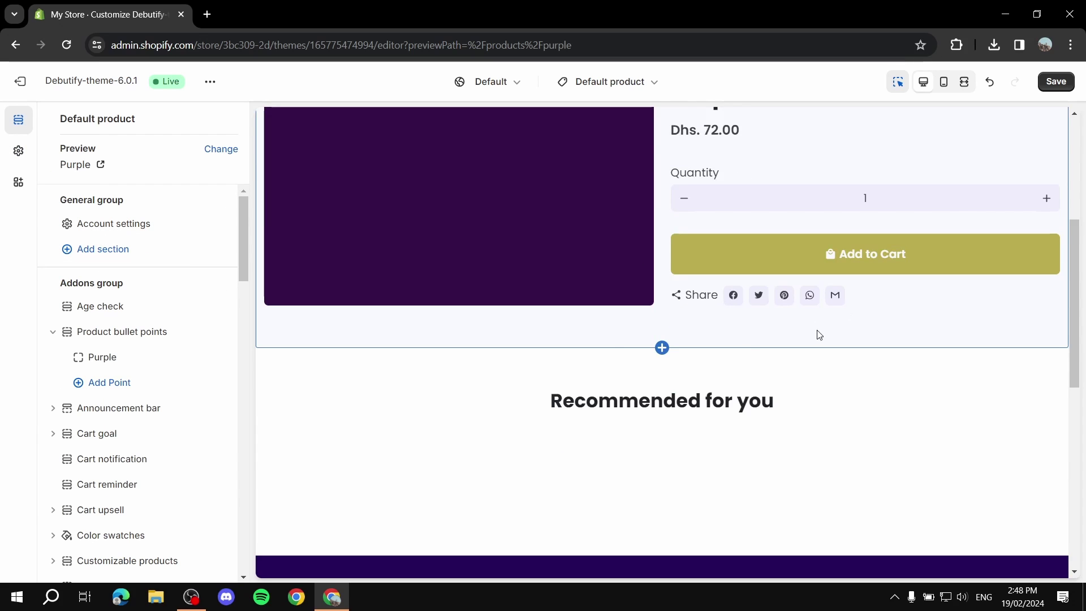
{"action": "left_click", "coordinate": [773, 409]}
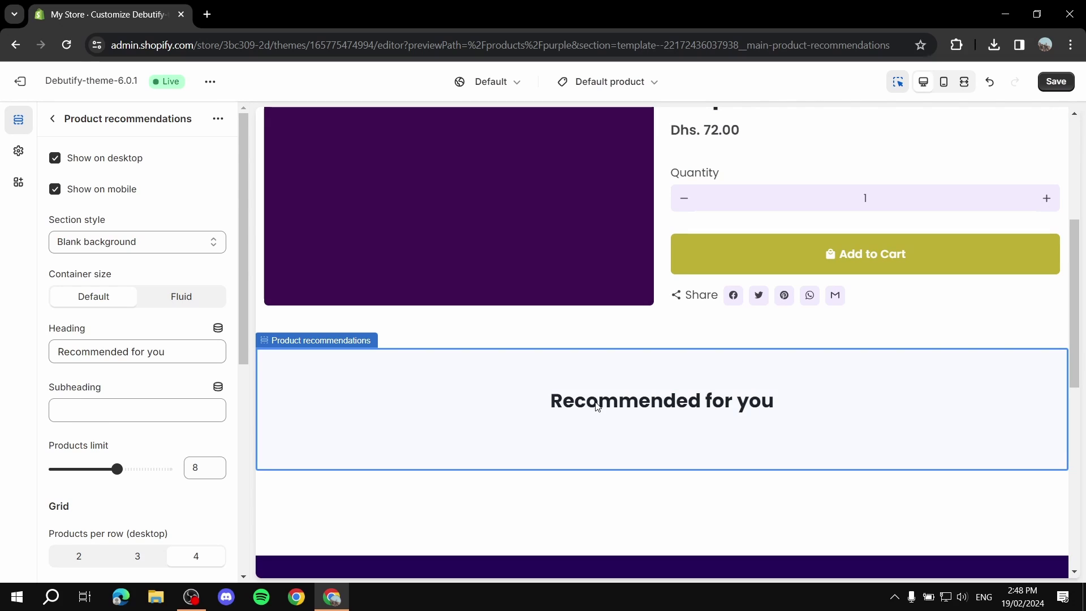
{"action": "scroll", "coordinate": [727, 358], "scroll_direction": "up", "scroll_amount": 2}
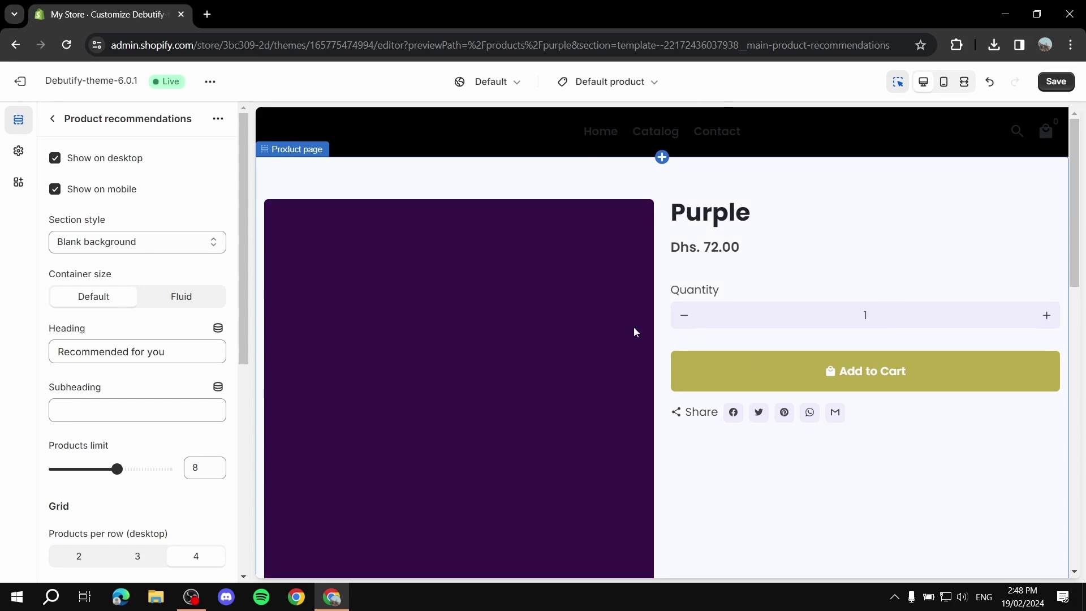
{"action": "left_click", "coordinate": [606, 136]}
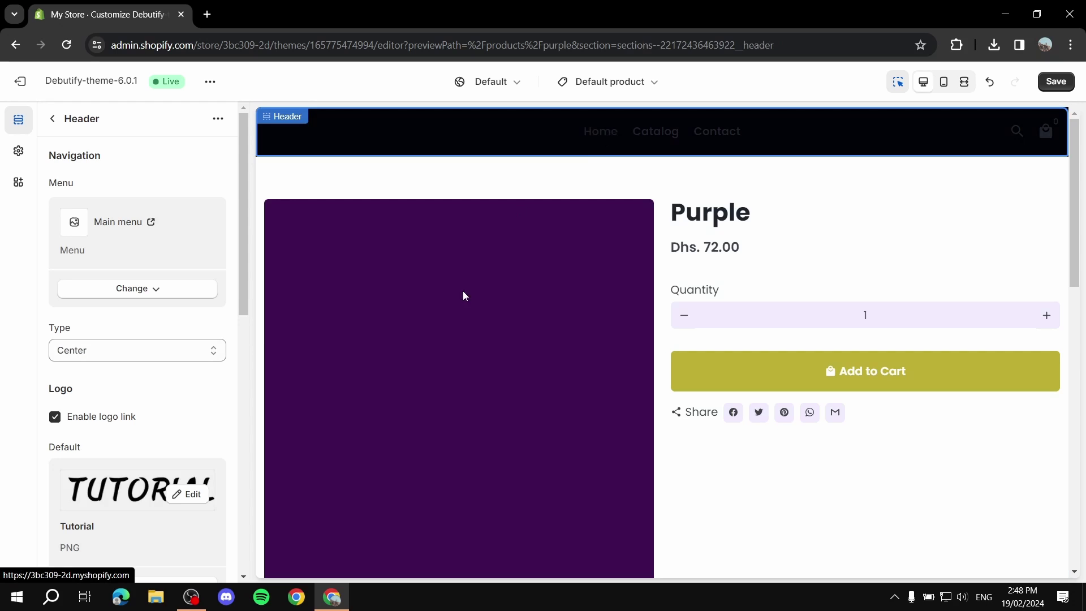
Step: Switch the editor to the Home page template and review its preview down past the Featured product section
{"action": "left_click", "coordinate": [608, 82]}
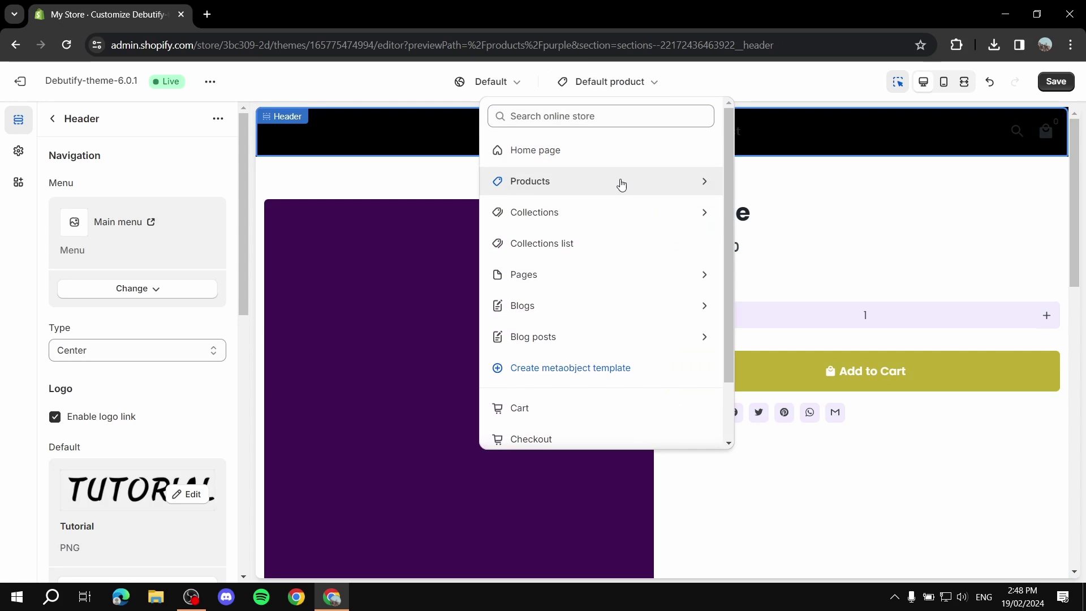
{"action": "left_click", "coordinate": [574, 152]}
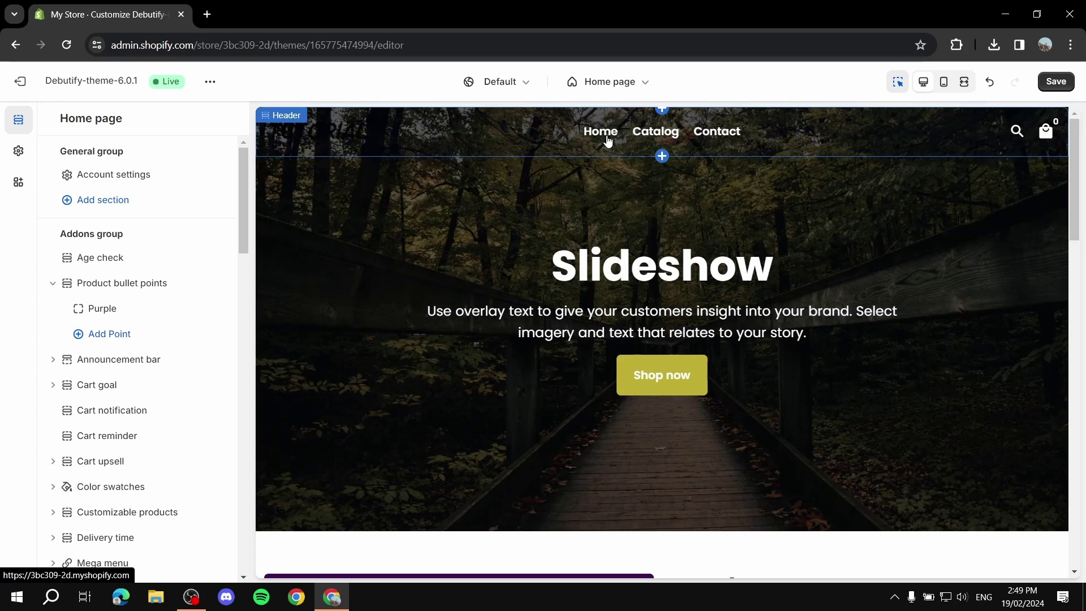
{"action": "scroll", "coordinate": [671, 284], "scroll_direction": "down", "scroll_amount": 6}
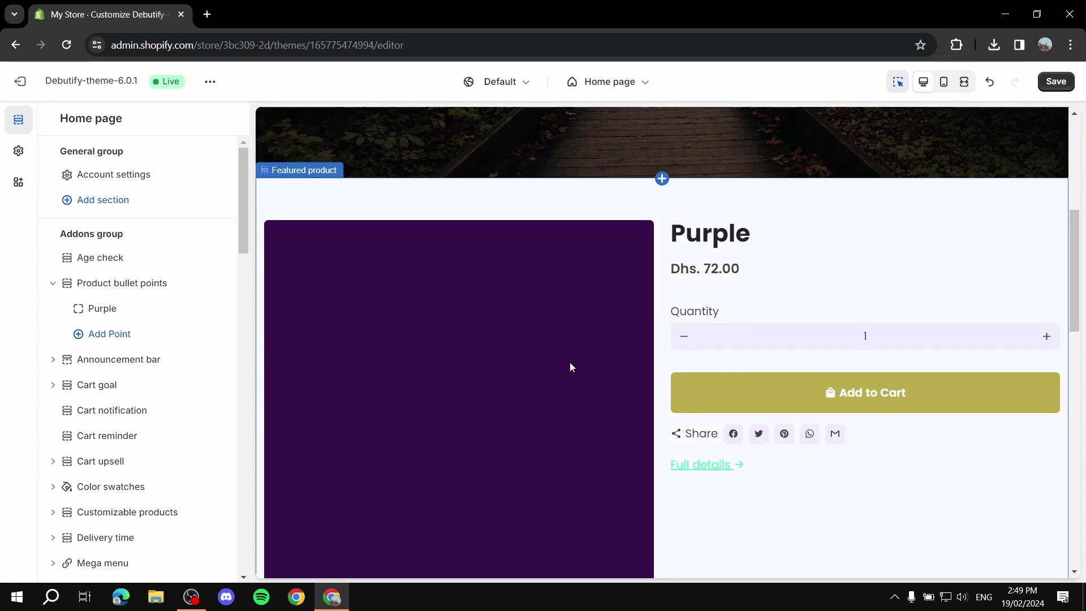
{"action": "scroll", "coordinate": [702, 362], "scroll_direction": "down", "scroll_amount": 2}
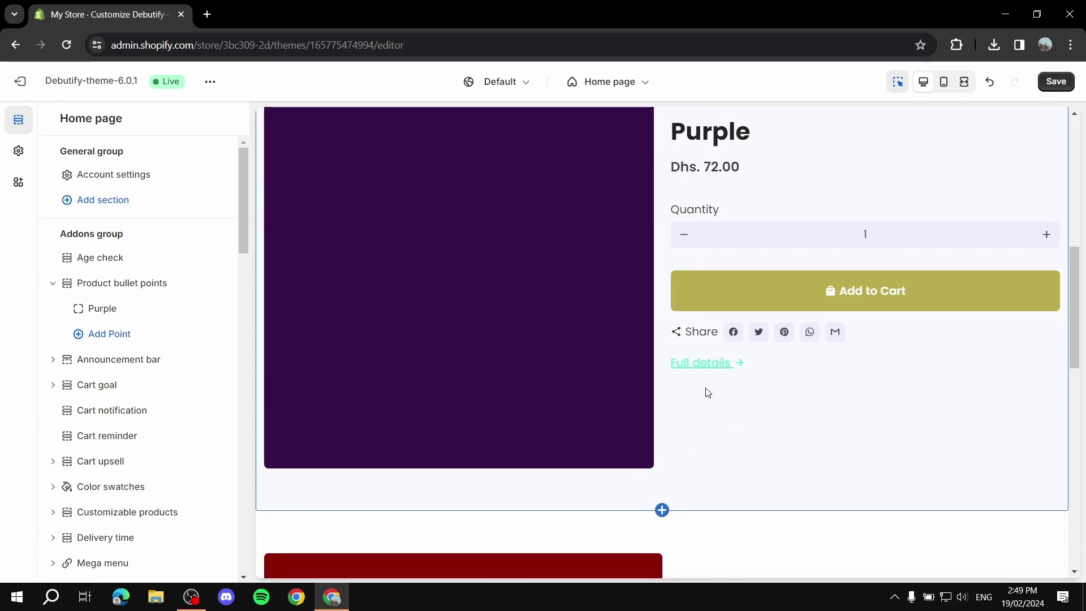
{"action": "scroll", "coordinate": [708, 393], "scroll_direction": "down", "scroll_amount": 2}
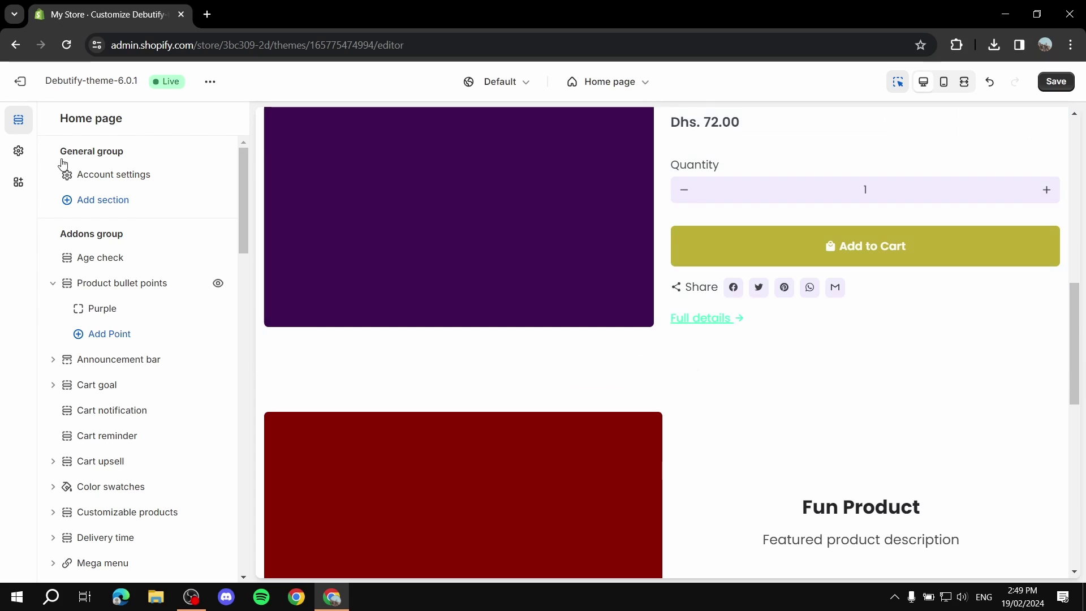
Step: Set the page's Link and accents color to #BEAF36 in the theme's color settings
{"action": "left_click", "coordinate": [18, 152]}
{"action": "left_click", "coordinate": [124, 222]}
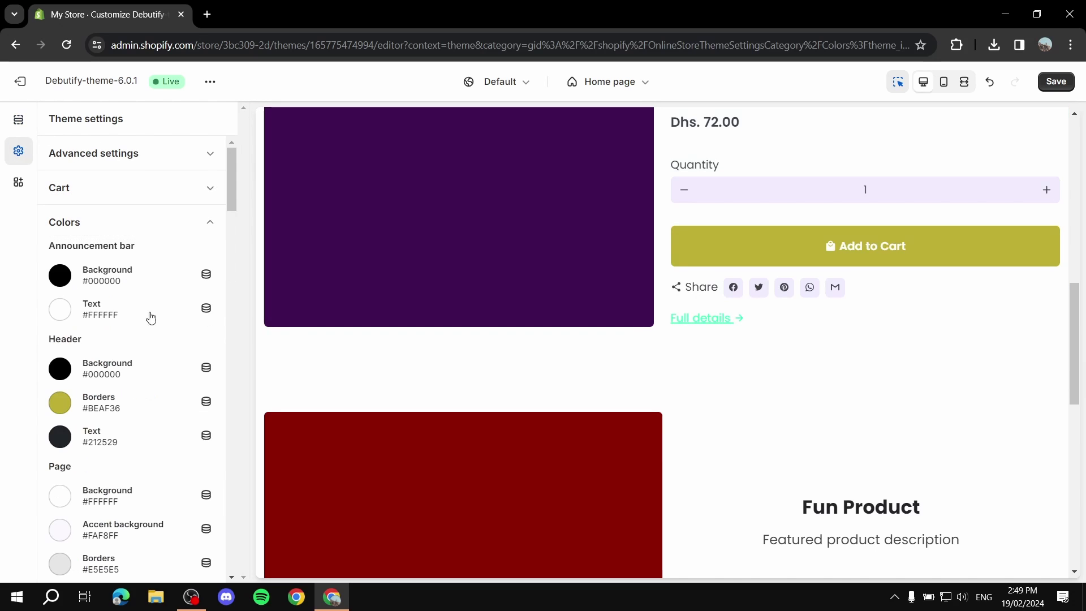
{"action": "scroll", "coordinate": [155, 358], "scroll_direction": "down", "scroll_amount": 6}
{"action": "left_click", "coordinate": [60, 384]}
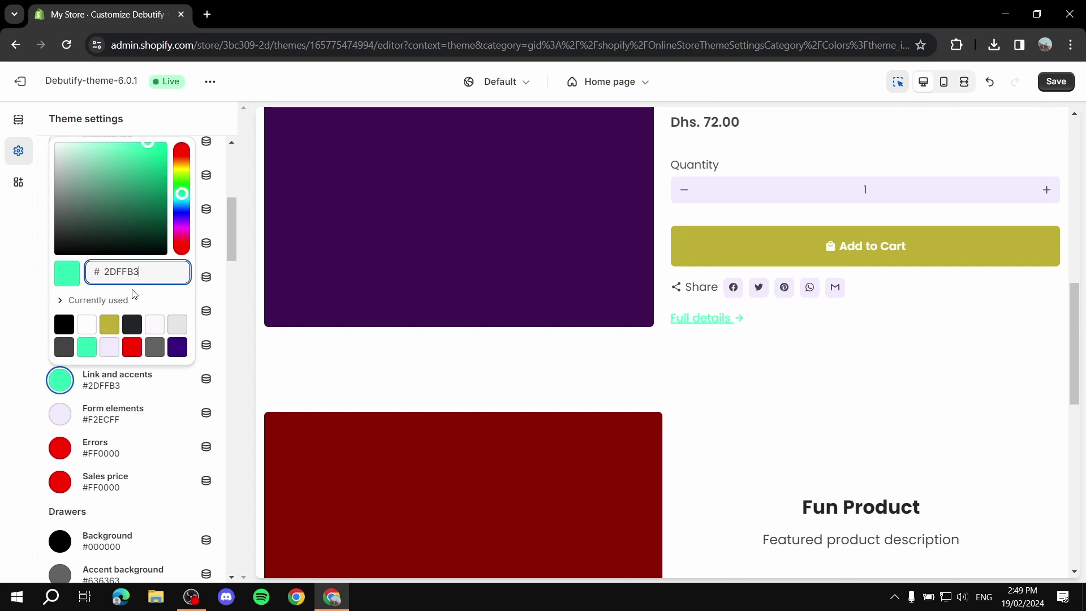
{"action": "left_click", "coordinate": [108, 328]}
{"action": "left_click", "coordinate": [1, 387]}
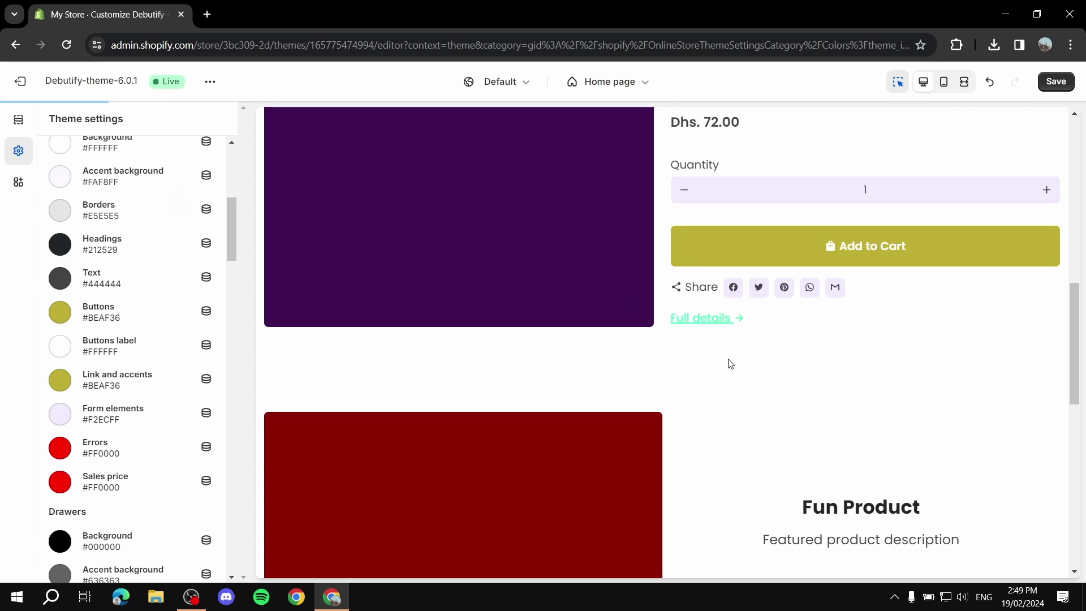
Step: Set the footer's background color to dark gray #4C4C4C
{"action": "scroll", "coordinate": [850, 336], "scroll_direction": "down", "scroll_amount": 6}
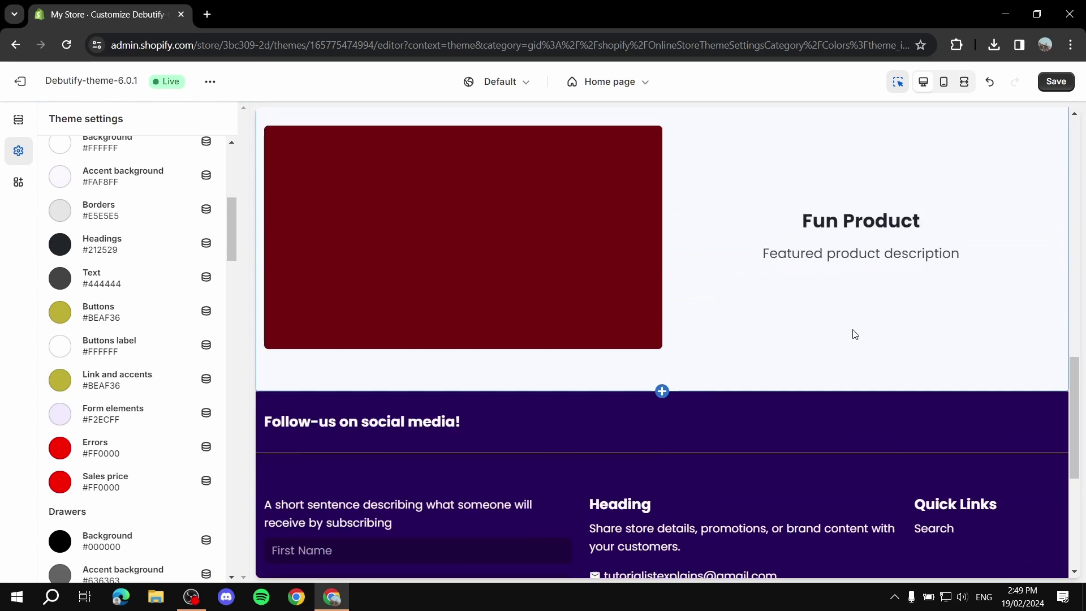
{"action": "scroll", "coordinate": [544, 255], "scroll_direction": "down", "scroll_amount": 5}
{"action": "scroll", "coordinate": [165, 383], "scroll_direction": "down", "scroll_amount": 7}
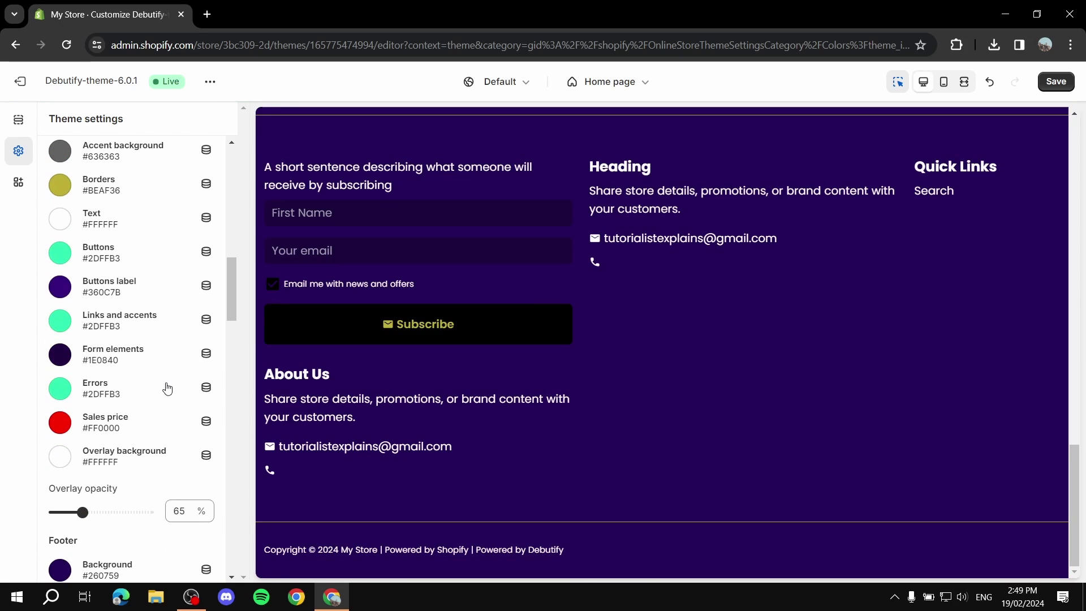
{"action": "scroll", "coordinate": [111, 295], "scroll_direction": "down", "scroll_amount": 5}
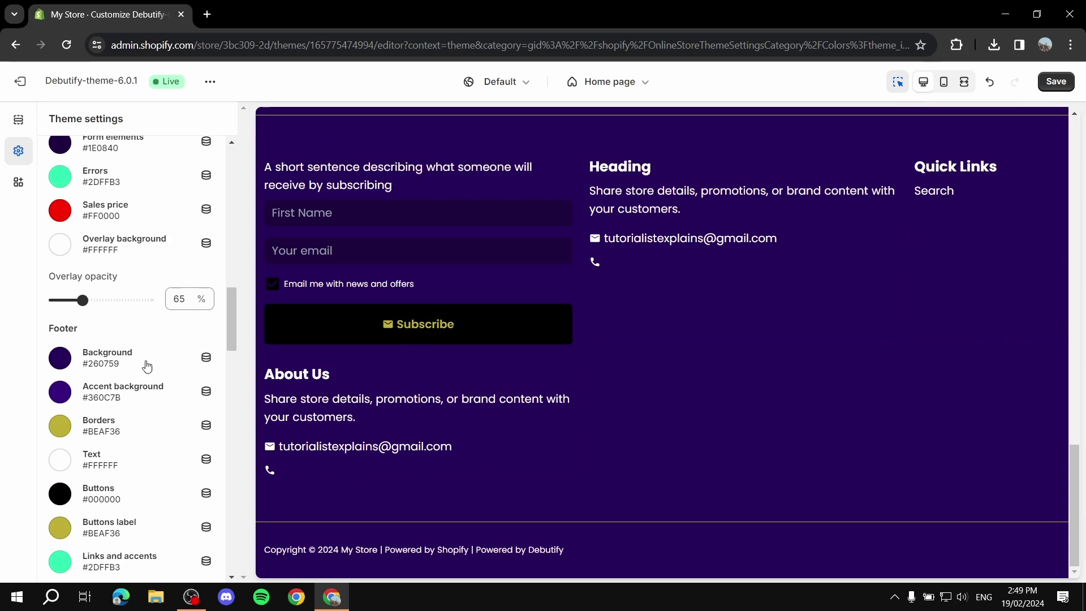
{"action": "left_click", "coordinate": [66, 297]}
{"action": "left_click", "coordinate": [75, 397]}
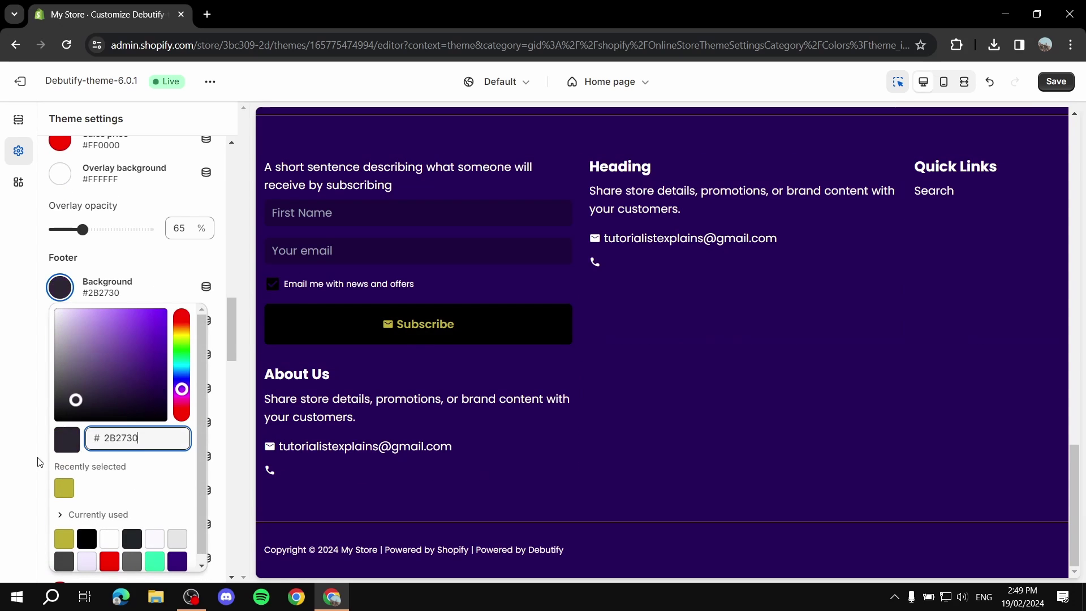
{"action": "left_click", "coordinate": [85, 287]}
{"action": "left_click", "coordinate": [64, 290]}
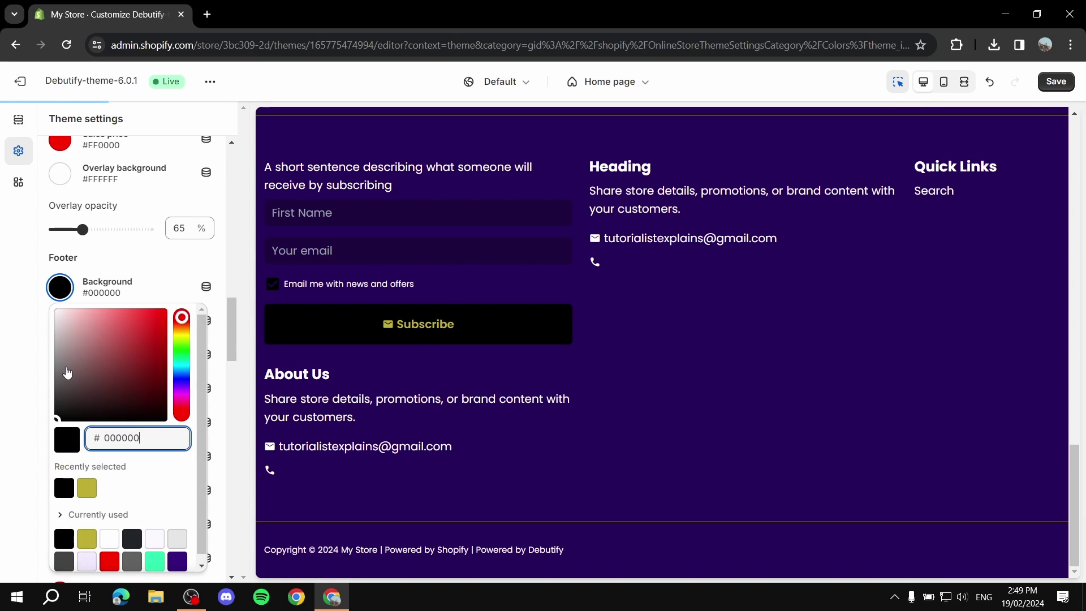
{"action": "left_click", "coordinate": [59, 392]}
{"action": "left_click", "coordinate": [14, 390]}
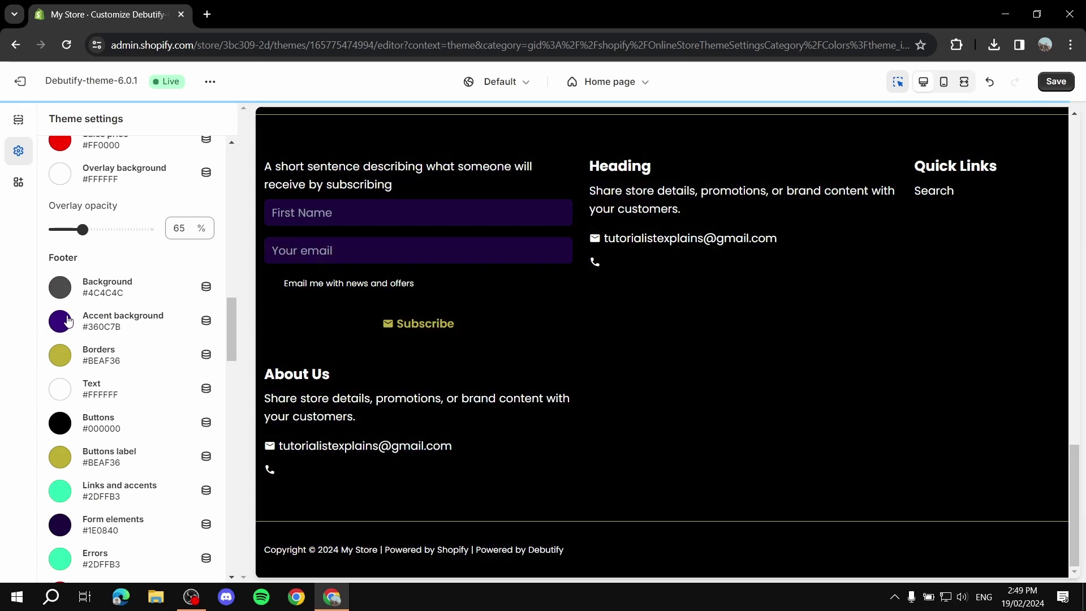
Step: Set the footer's accent background color to light gray #CBCBCB and check the home page preview
{"action": "left_click", "coordinate": [60, 322]}
{"action": "left_click_drag", "start_coordinate": [66, 409], "coordinate": [29, 367]}
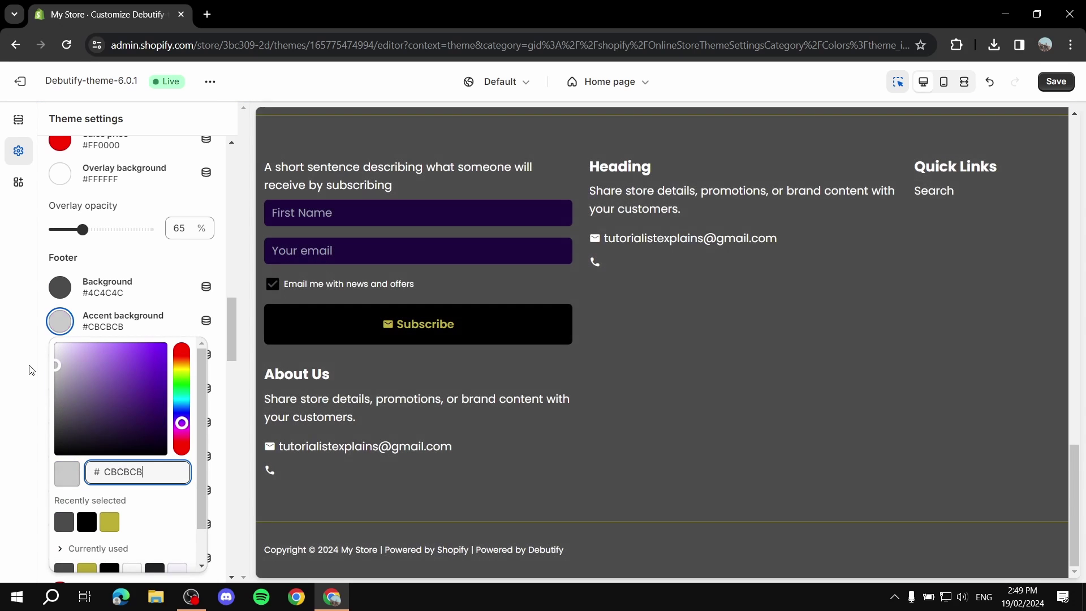
{"action": "left_click", "coordinate": [29, 367]}
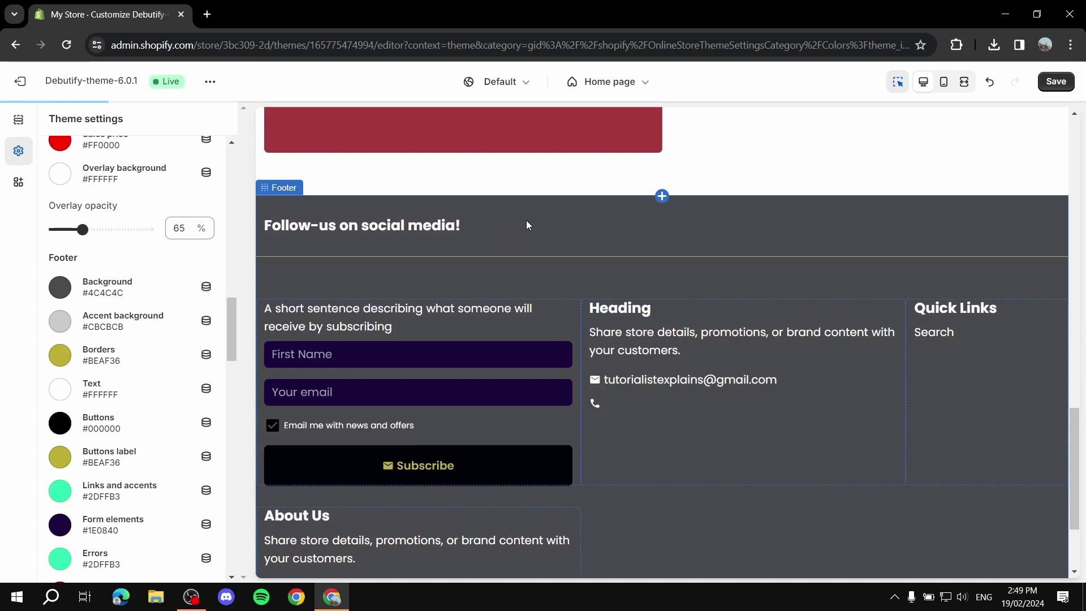
{"action": "scroll", "coordinate": [498, 257], "scroll_direction": "up", "scroll_amount": 15}
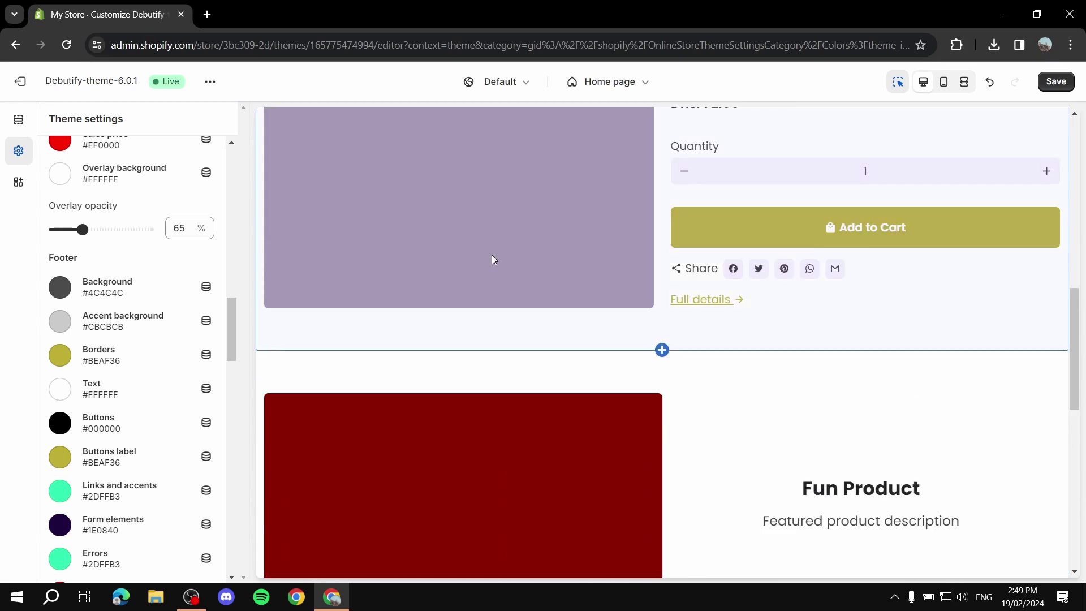
{"action": "scroll", "coordinate": [173, 351], "scroll_direction": "down", "scroll_amount": 7}
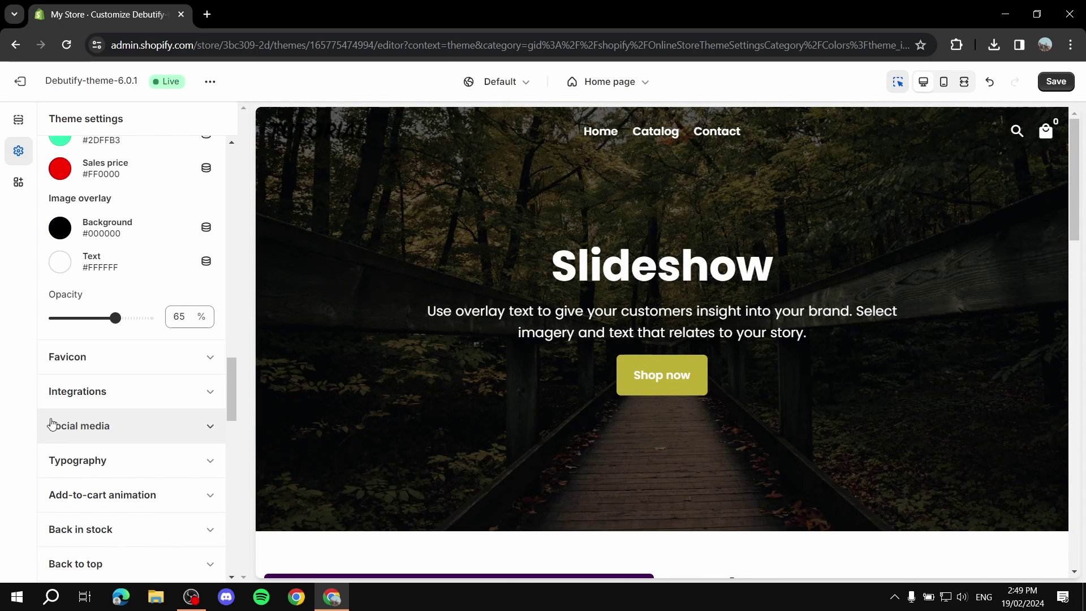
Step: Examine the Social media options and the remaining theme settings categories, and return to the home page's section list
{"action": "left_click", "coordinate": [140, 428]}
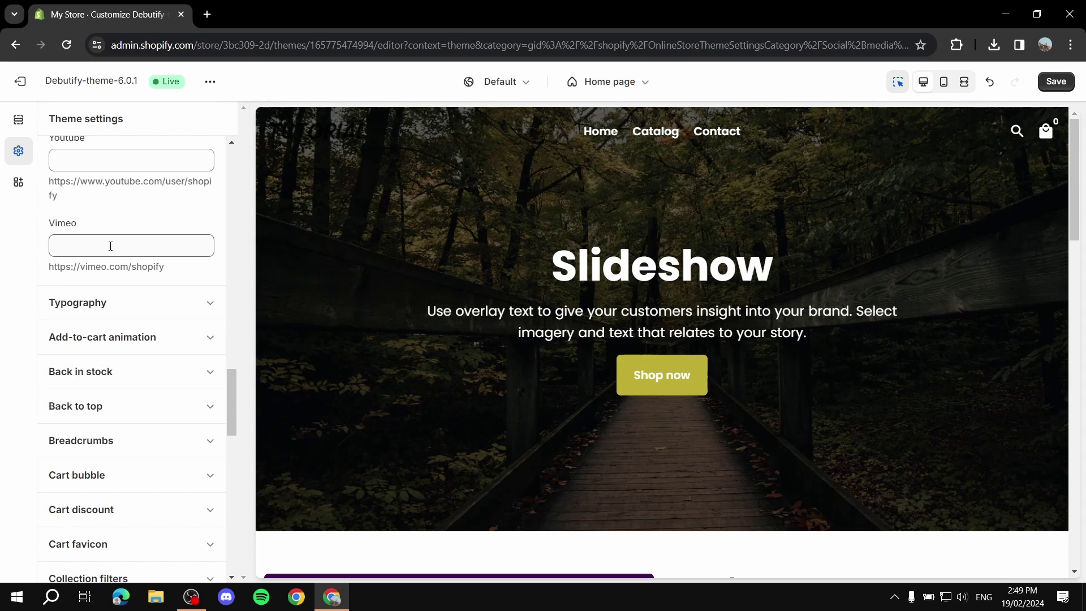
{"action": "scroll", "coordinate": [109, 249], "scroll_direction": "up", "scroll_amount": 4}
{"action": "scroll", "coordinate": [133, 238], "scroll_direction": "up", "scroll_amount": 9}
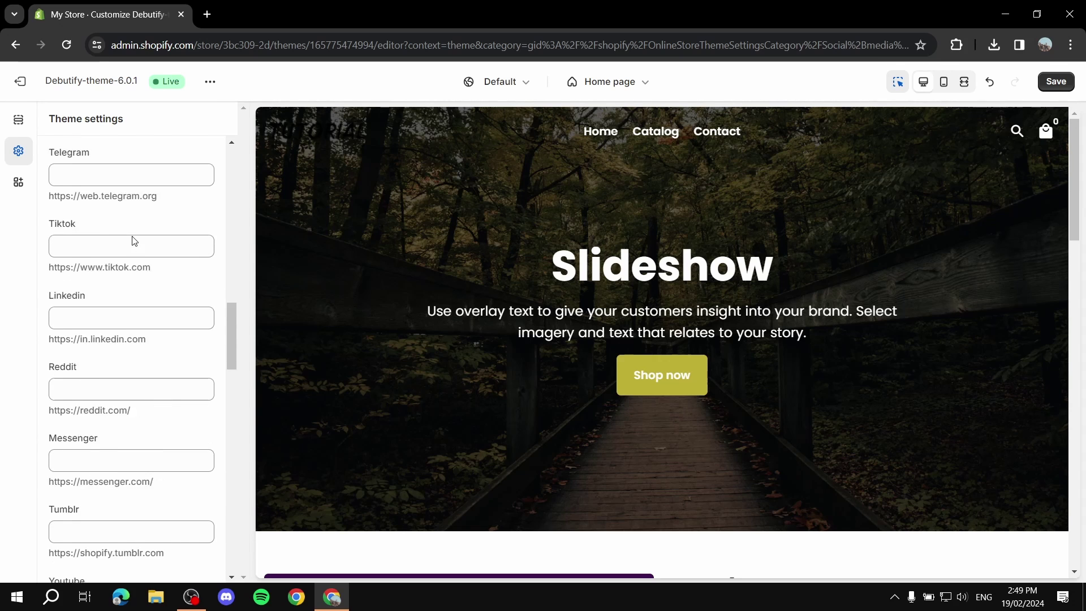
{"action": "scroll", "coordinate": [137, 226], "scroll_direction": "down", "scroll_amount": 15}
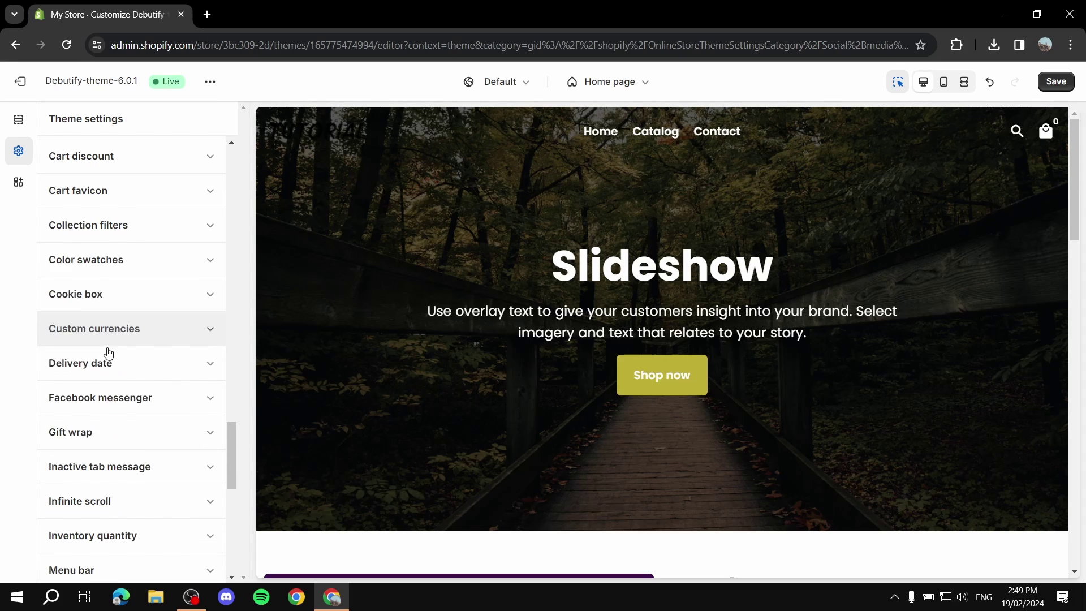
{"action": "scroll", "coordinate": [115, 389], "scroll_direction": "down", "scroll_amount": 10}
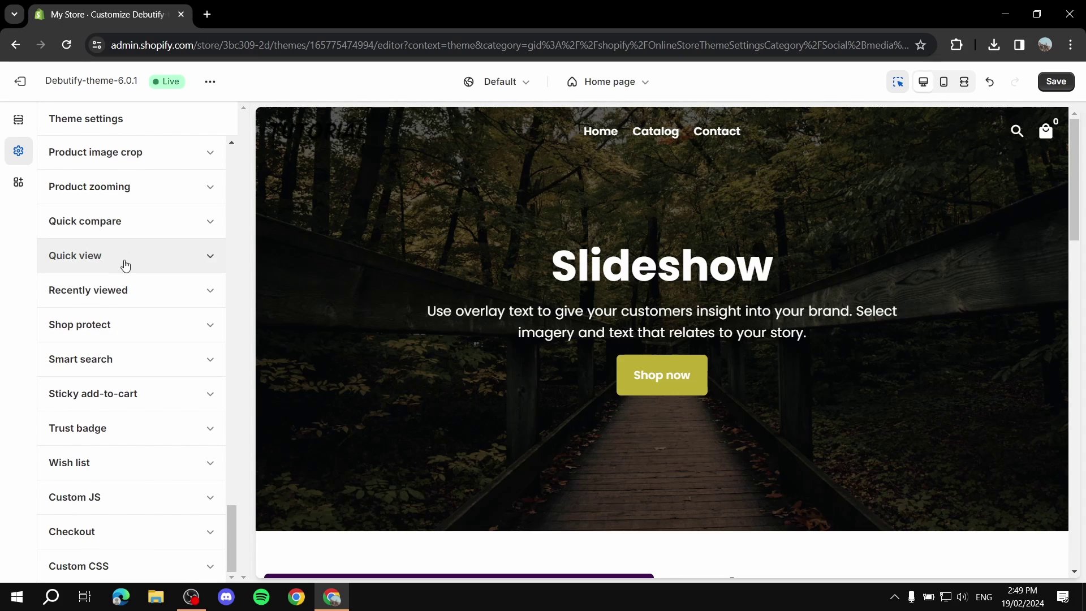
{"action": "scroll", "coordinate": [160, 459], "scroll_direction": "up", "scroll_amount": 20}
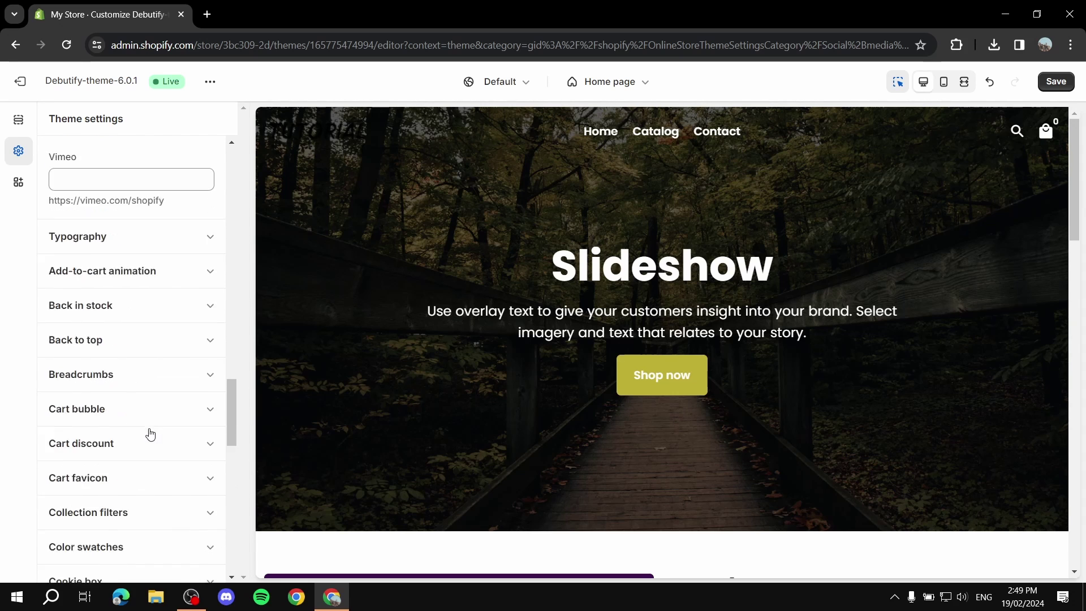
{"action": "scroll", "coordinate": [128, 391], "scroll_direction": "up", "scroll_amount": 6}
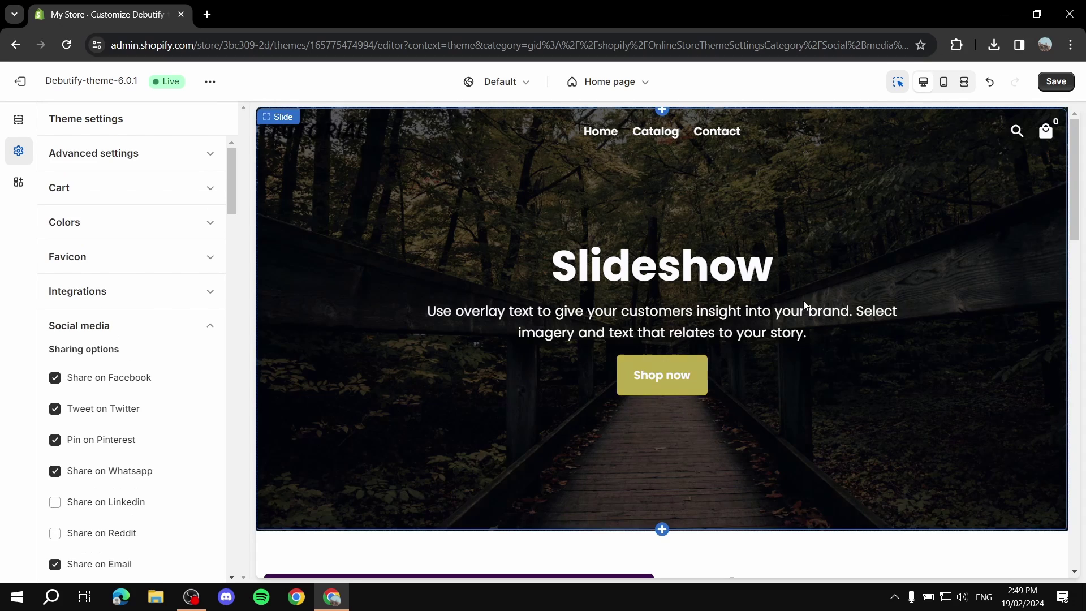
{"action": "left_click", "coordinate": [18, 120]}
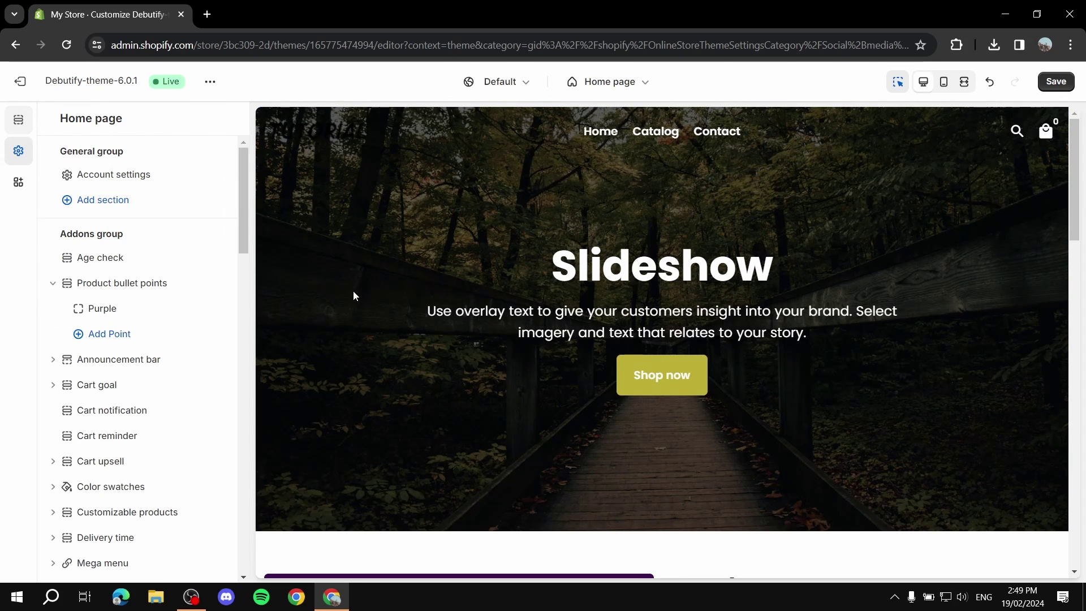